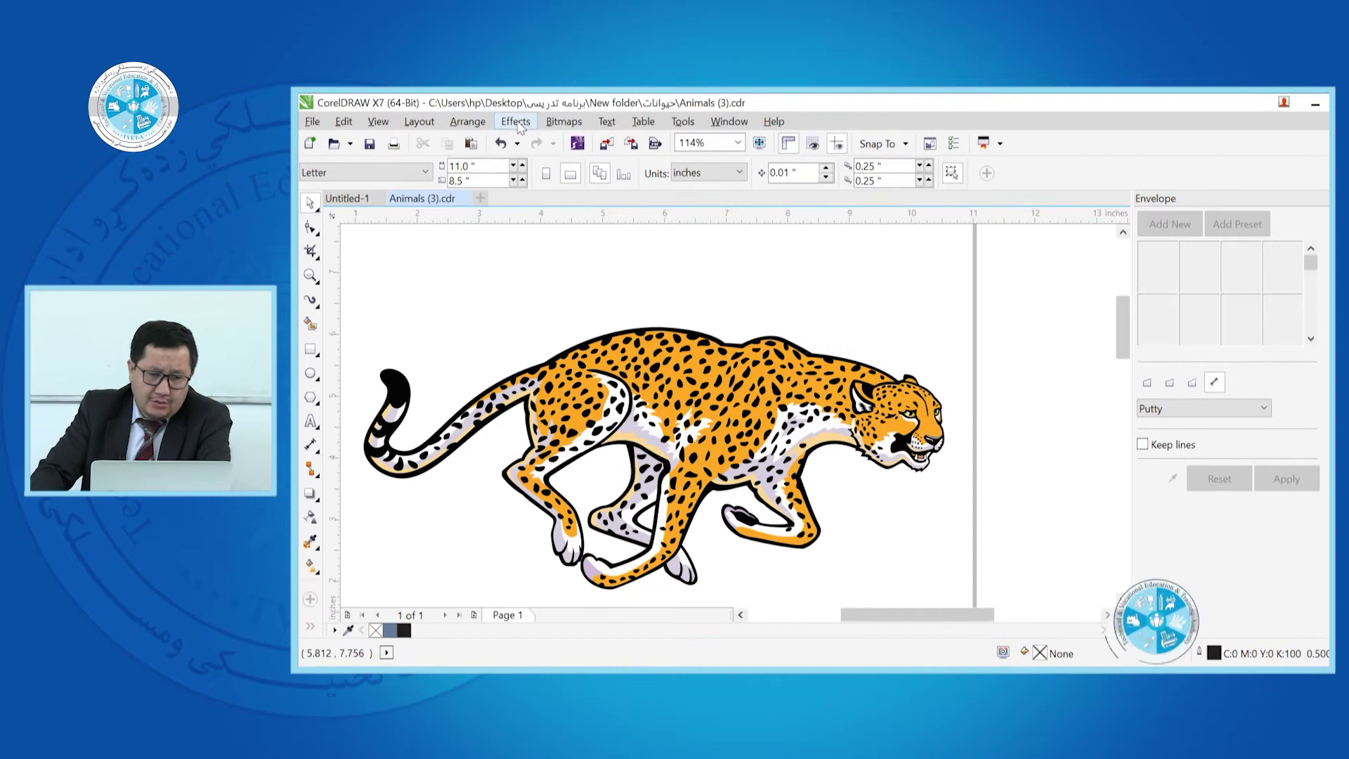
{"action": "left_click", "coordinate": [558, 125]}
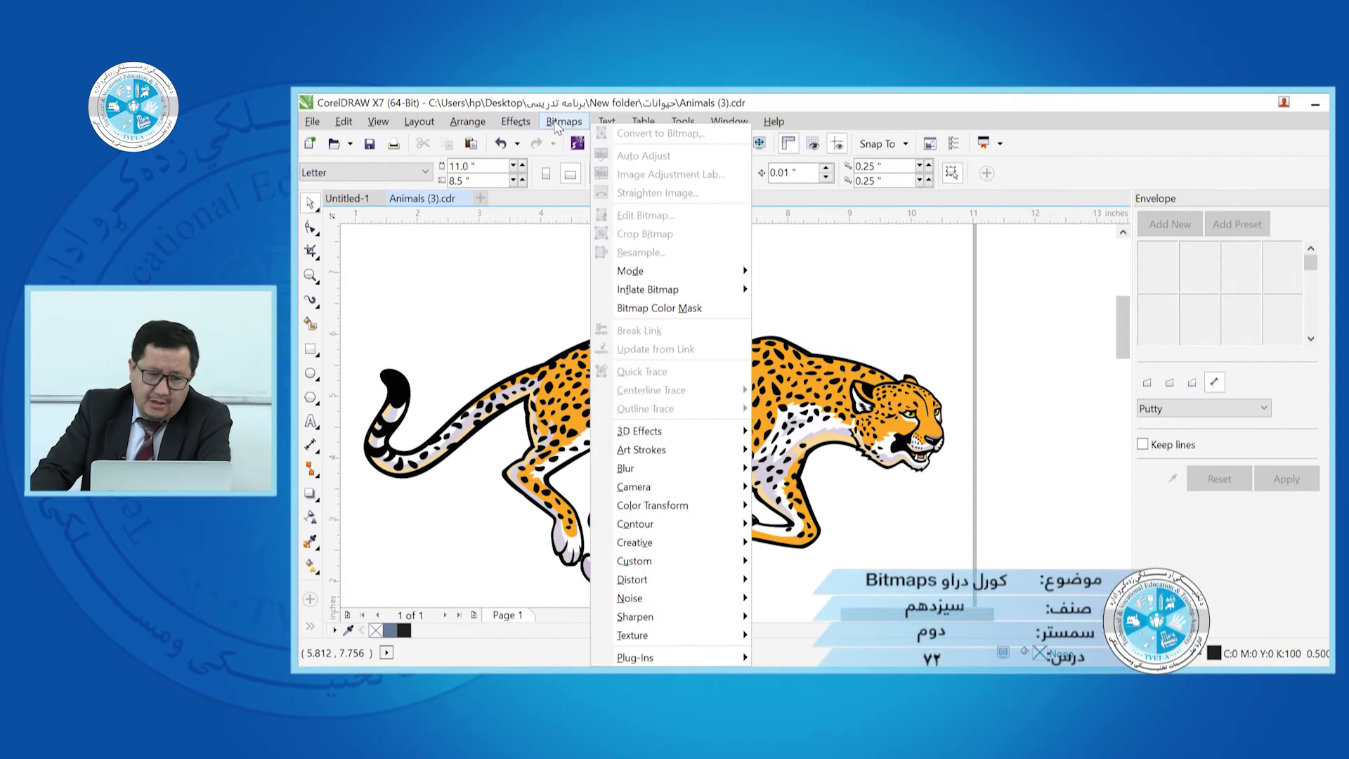
{"action": "left_click", "coordinate": [871, 296]}
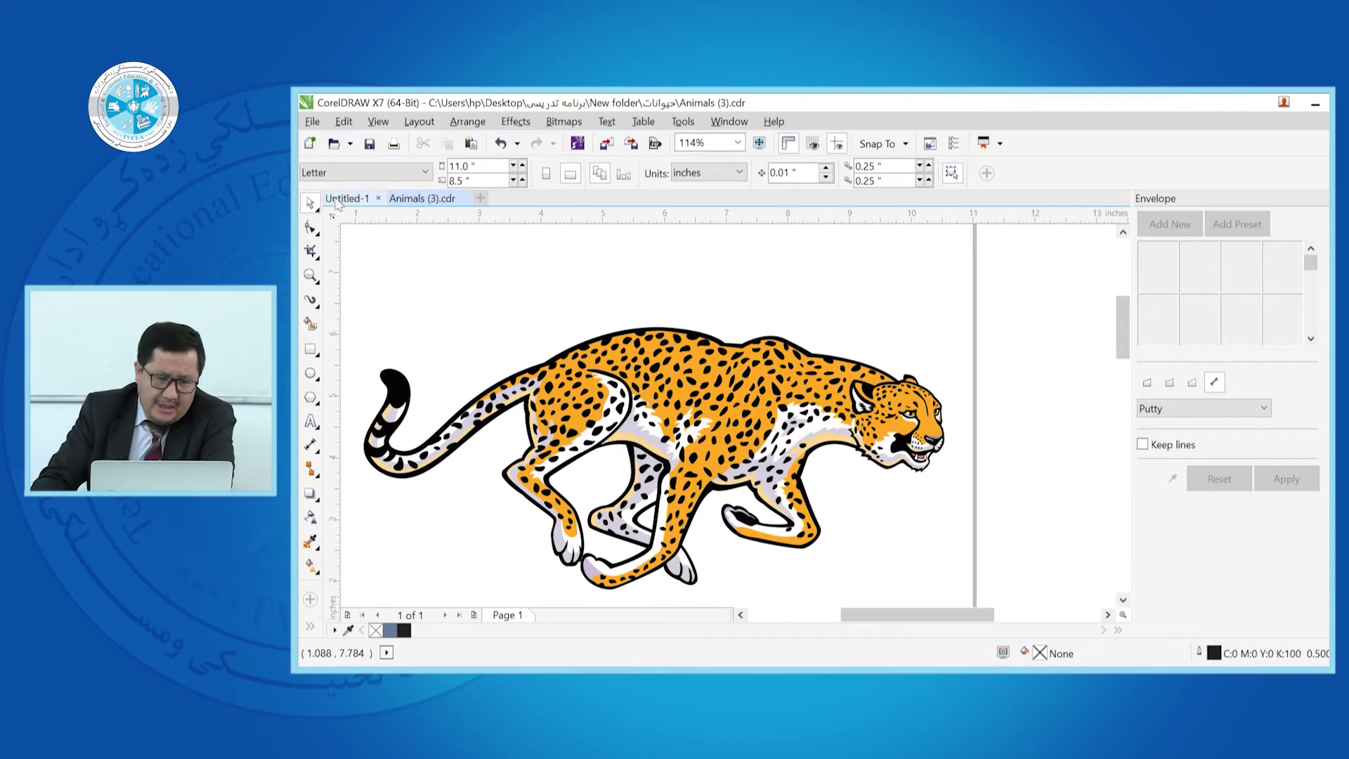
Step: Switch to the Untitled-1 document and bring the portrait photo into close view at 100%
{"action": "left_click", "coordinate": [346, 199]}
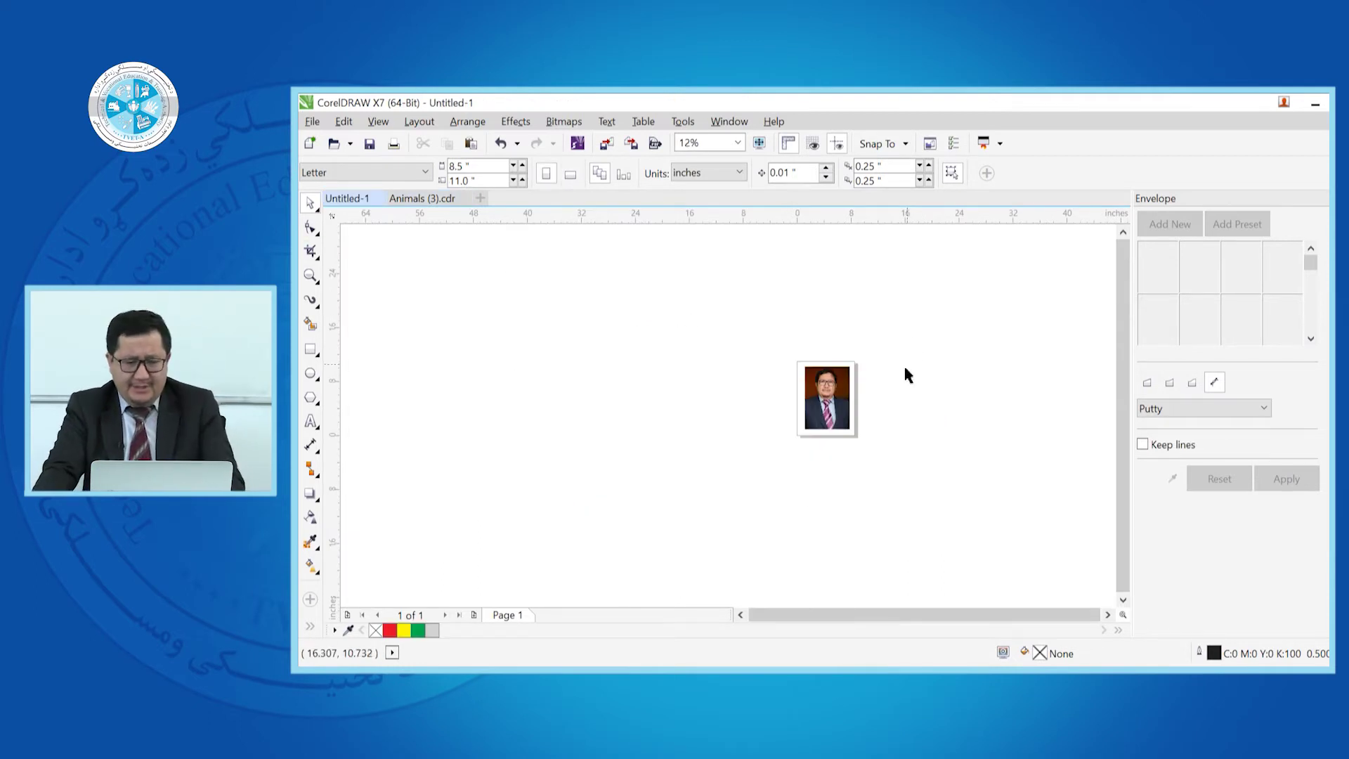
{"action": "scroll", "coordinate": [905, 360], "scroll_direction": "up", "scroll_amount": 4}
{"action": "left_click", "coordinate": [786, 609]}
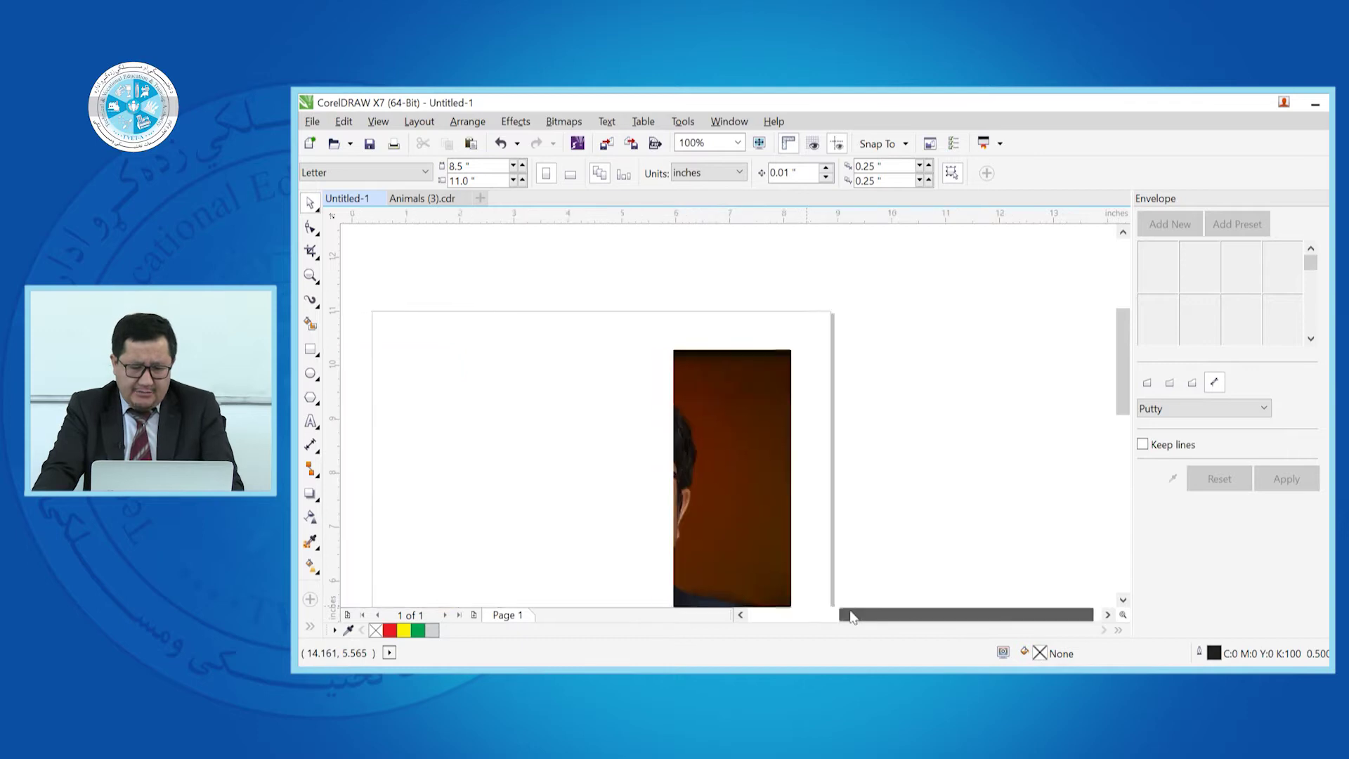
{"action": "left_click_drag", "start_coordinate": [1122, 375], "coordinate": [1119, 413]}
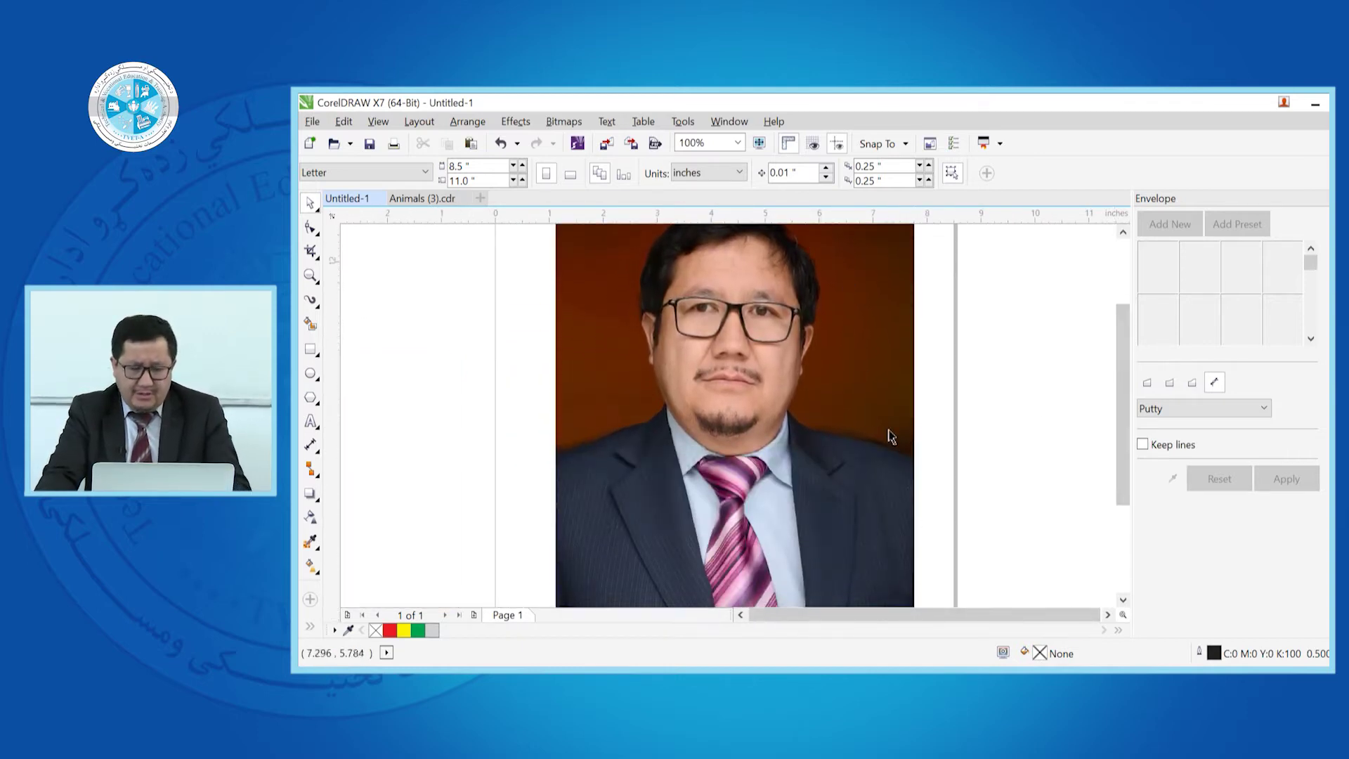
{"action": "scroll", "coordinate": [891, 436], "scroll_direction": "down", "scroll_amount": 2}
{"action": "scroll", "coordinate": [887, 428], "scroll_direction": "up", "scroll_amount": 2}
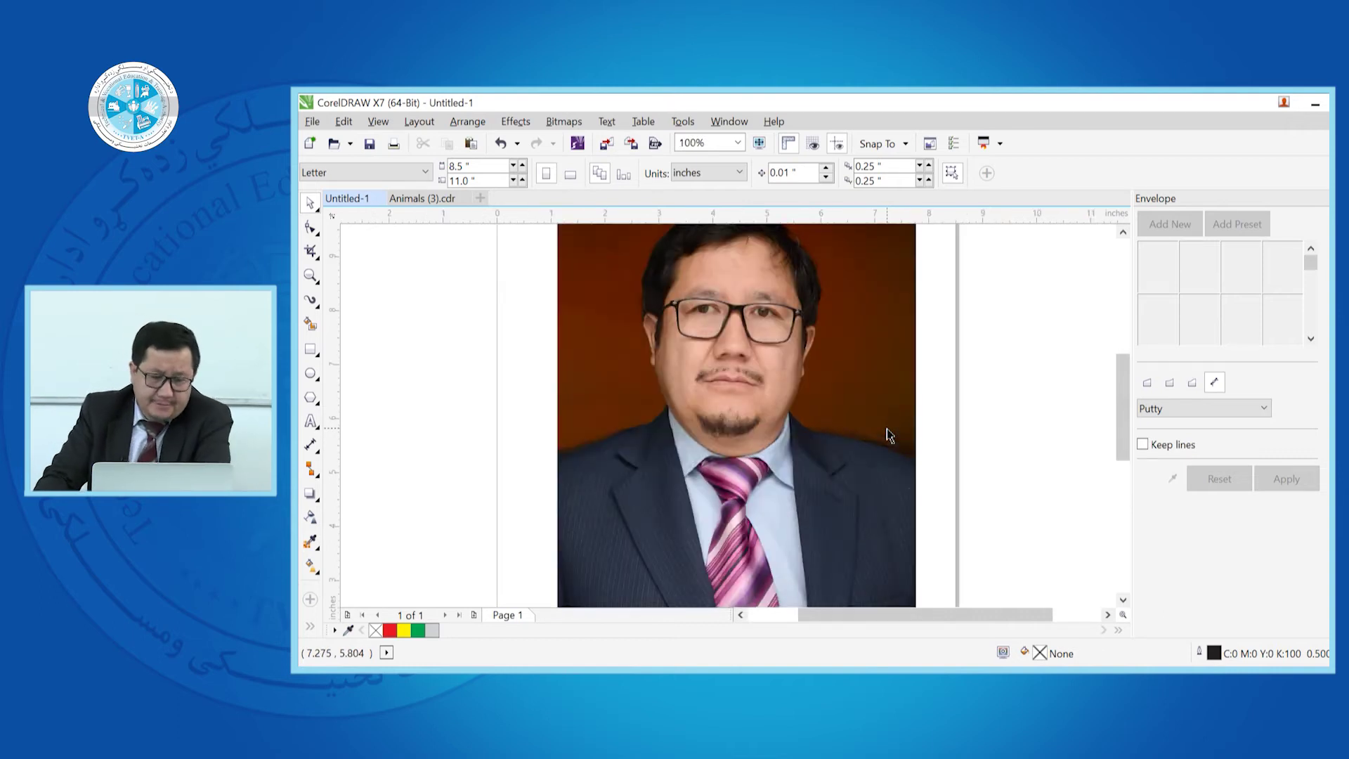
Step: Convert the portrait photo to a 300 dpi CMYK Color (32-bit) bitmap with anti-aliasing and transparent background, and shift it slightly right and up
{"action": "left_click", "coordinate": [562, 122]}
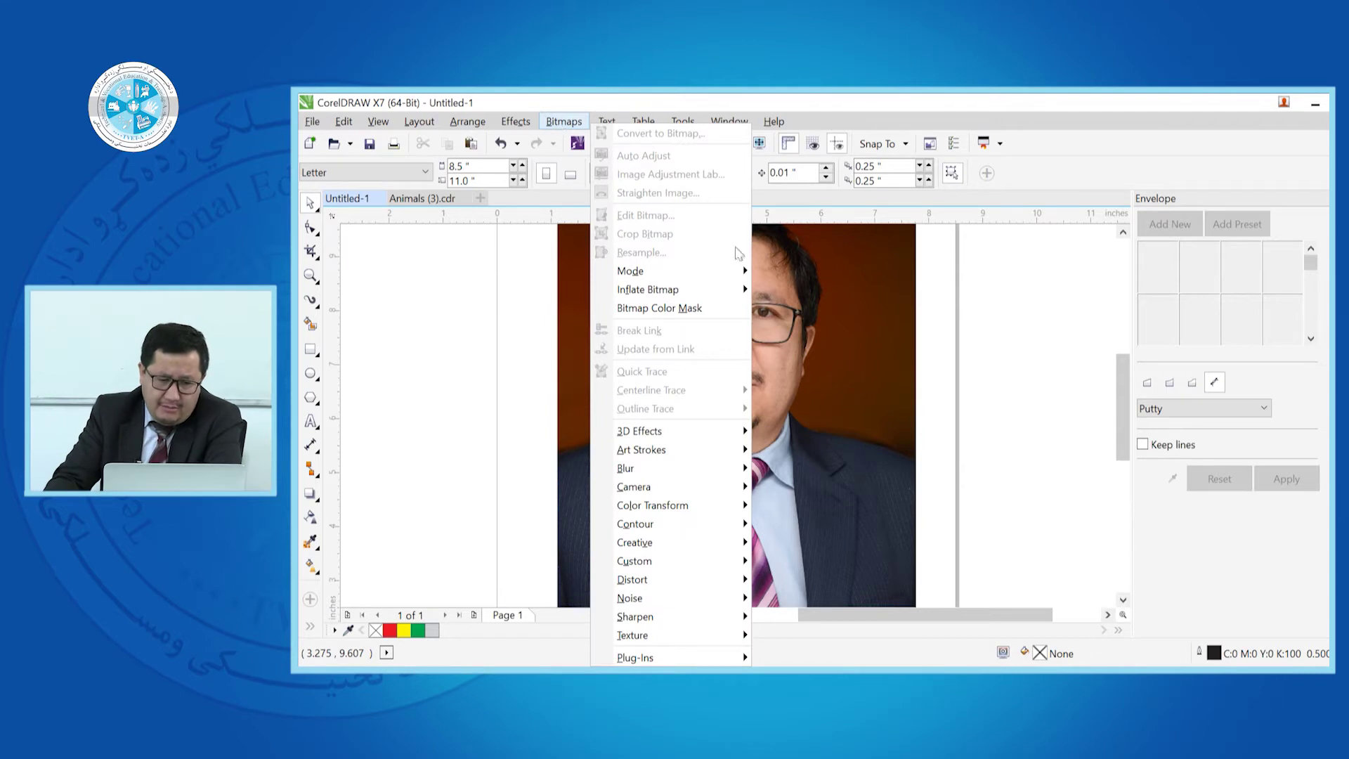
{"action": "left_click", "coordinate": [867, 306]}
{"action": "left_click", "coordinate": [819, 317]}
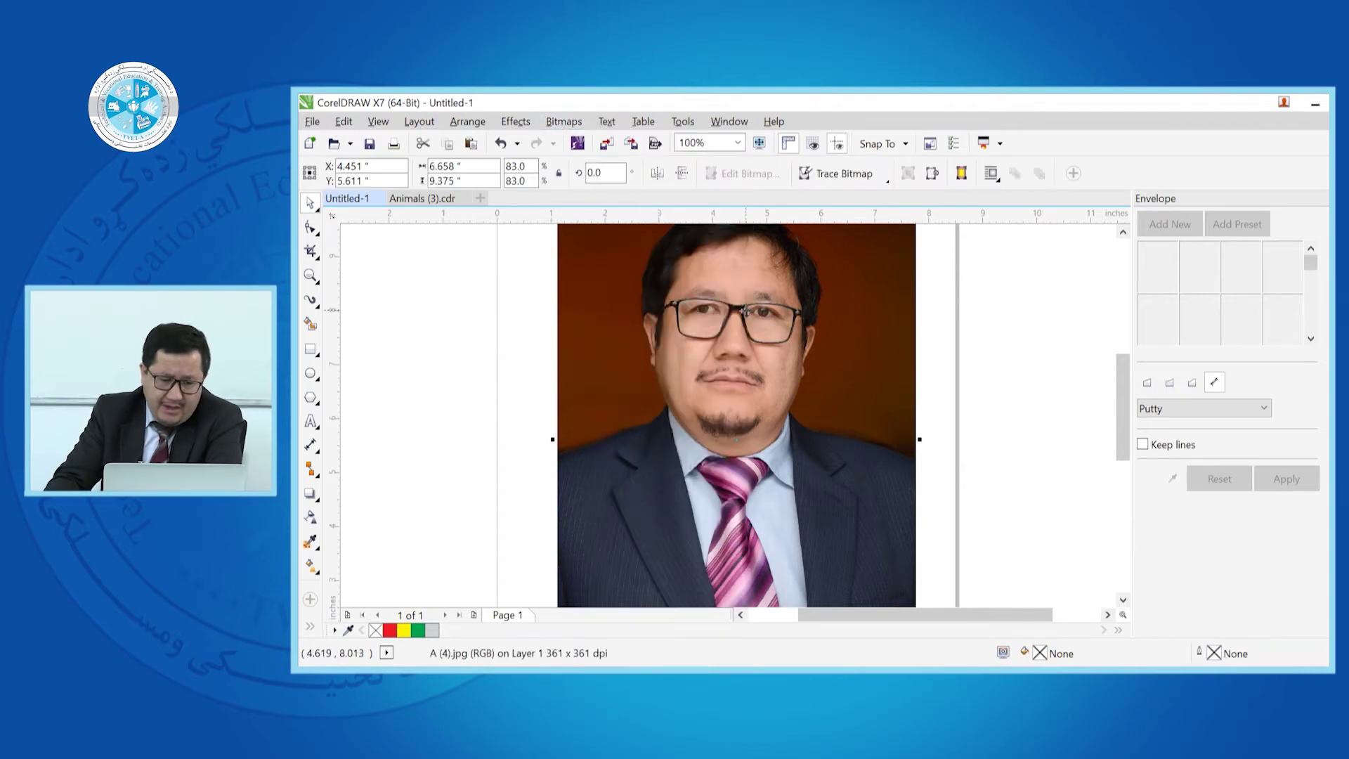
{"action": "left_click", "coordinate": [565, 122]}
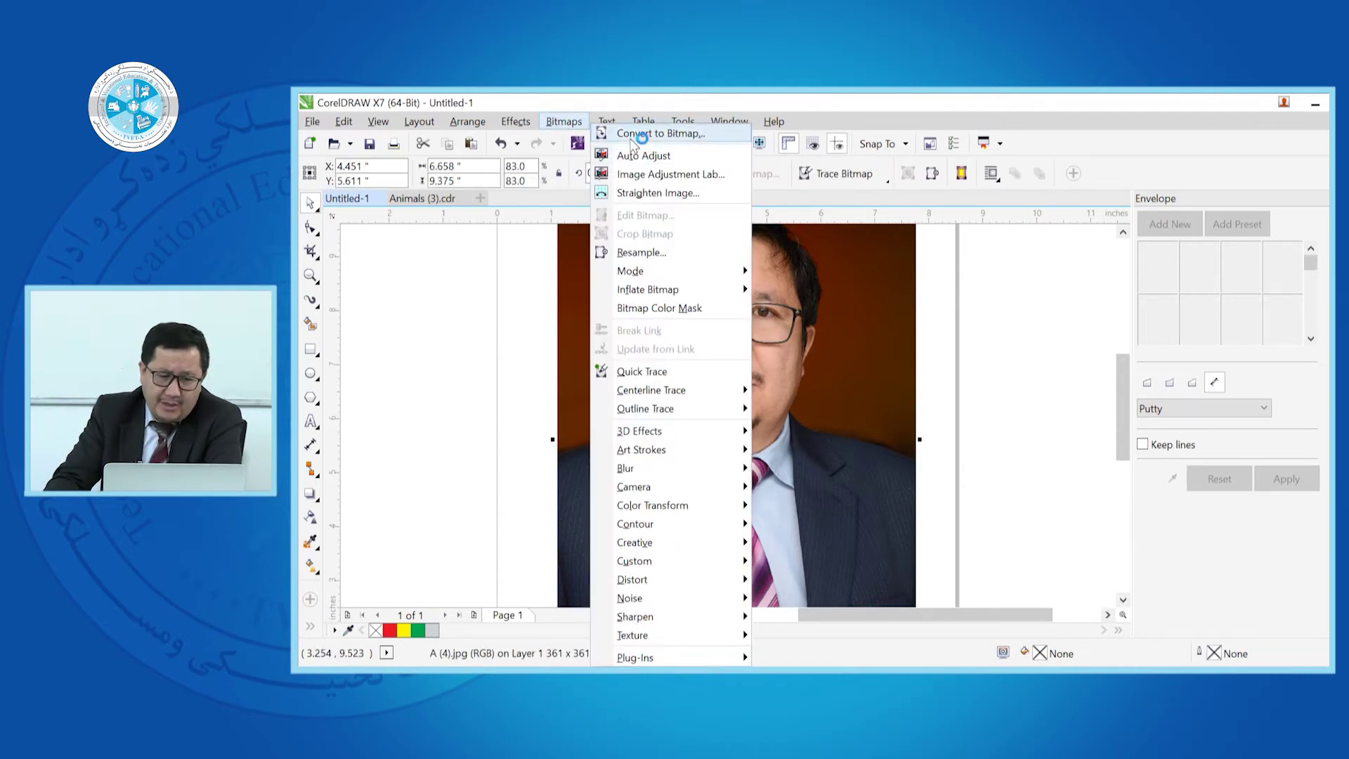
{"action": "left_click", "coordinate": [685, 135]}
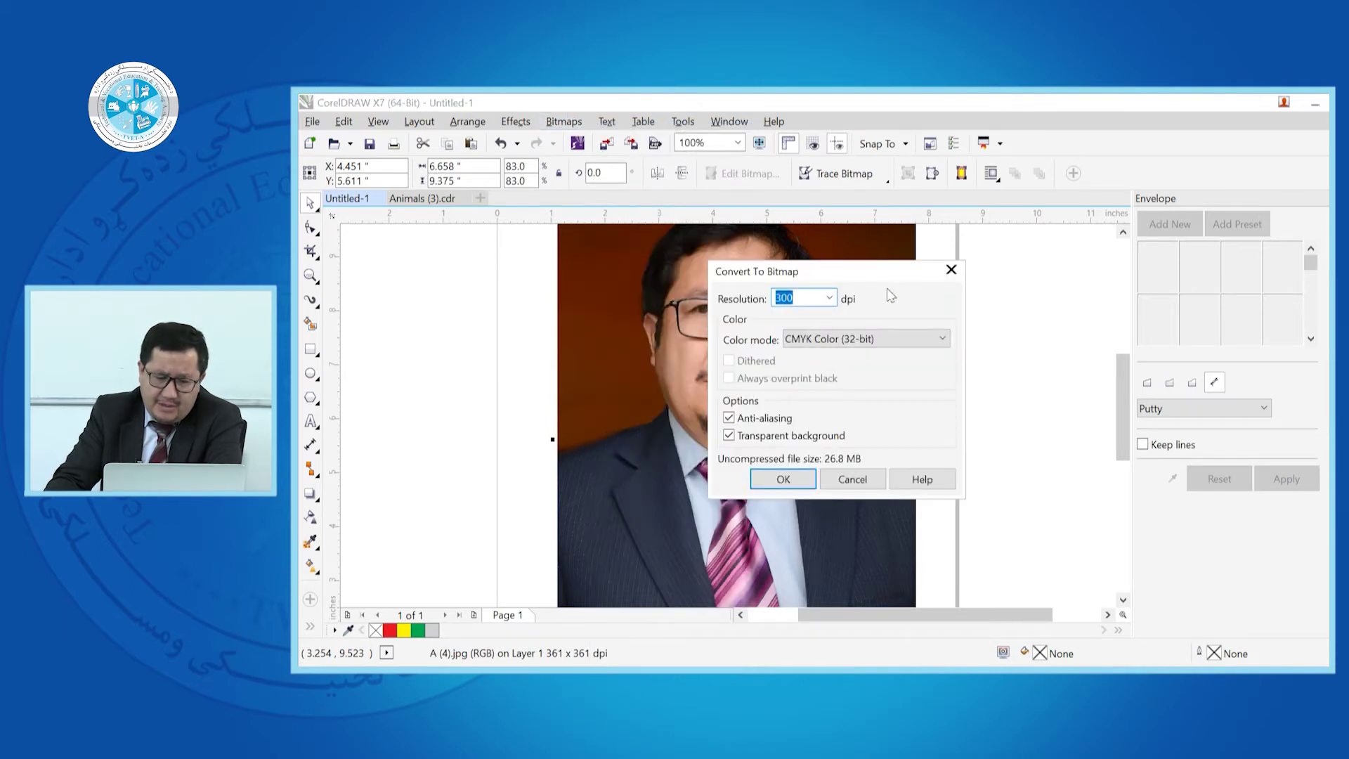
{"action": "left_click", "coordinate": [784, 479]}
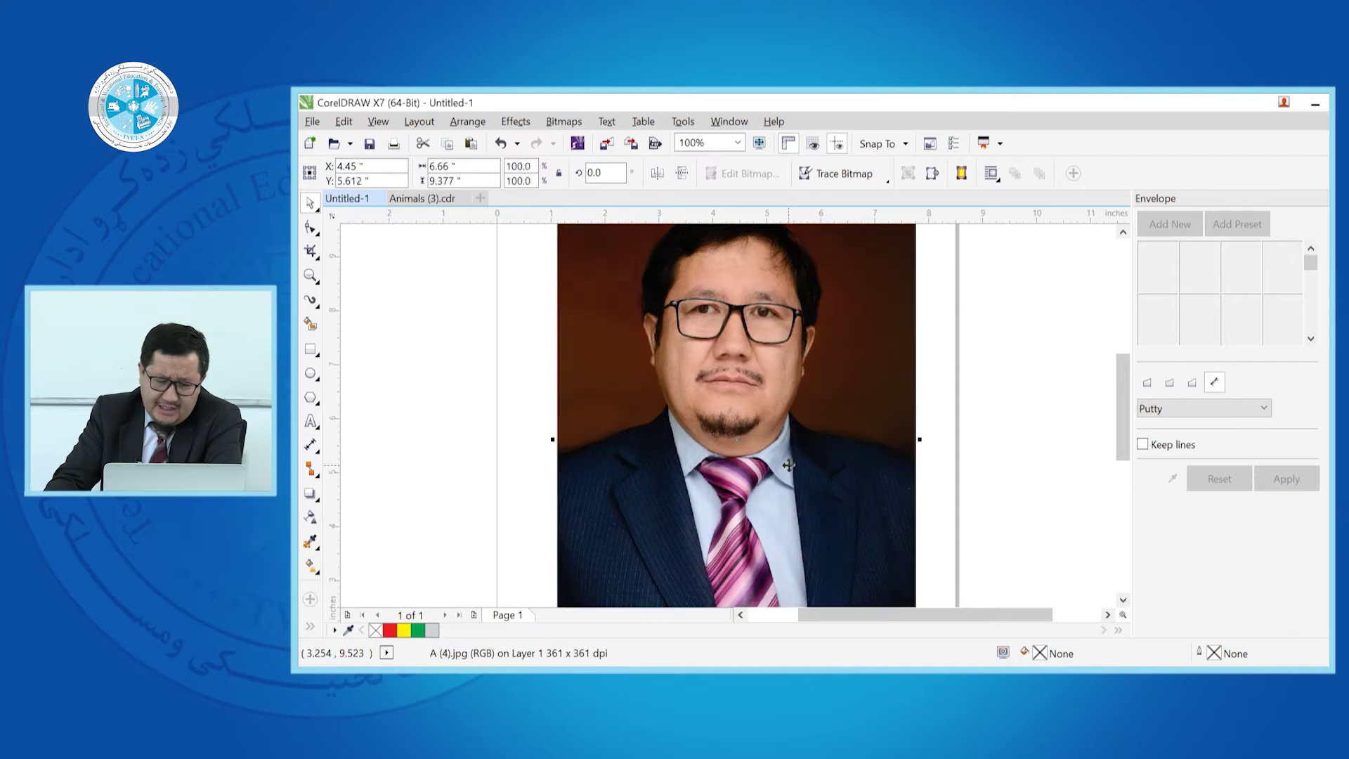
{"action": "left_click_drag", "start_coordinate": [829, 352], "coordinate": [877, 339]}
Step: Create a Line drawing centerline trace of the photo with medium detail and smoothing 51, keeping the original image
{"action": "right_click", "coordinate": [858, 351]}
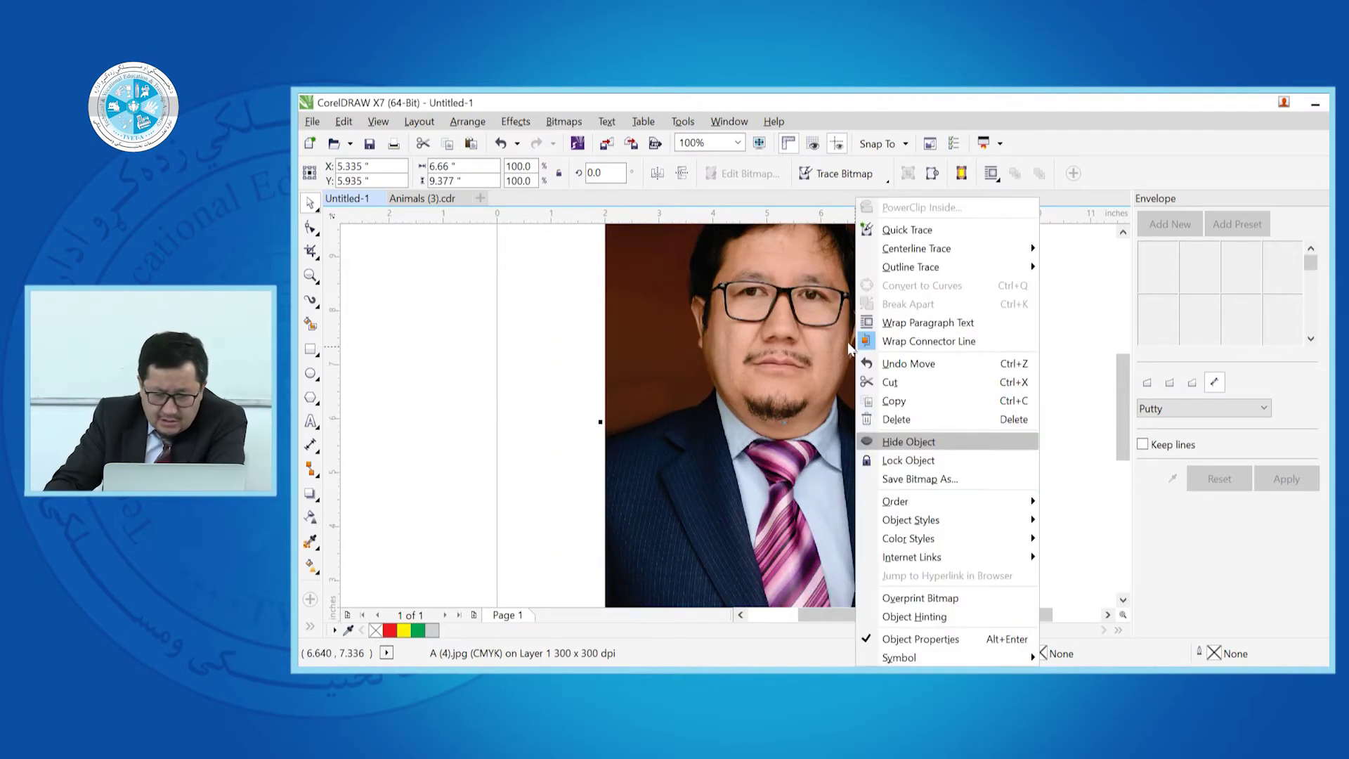
{"action": "mouse_move", "coordinate": [926, 255]}
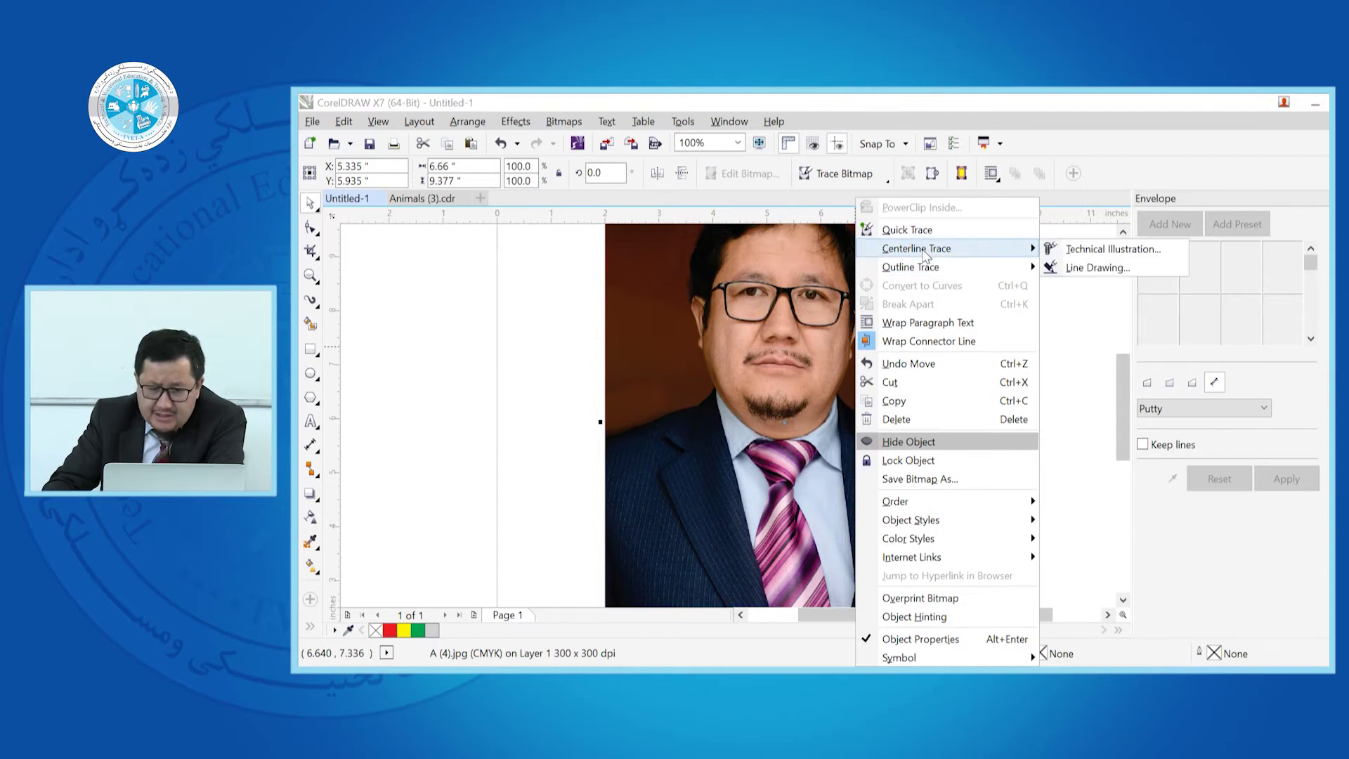
{"action": "left_click", "coordinate": [1056, 271]}
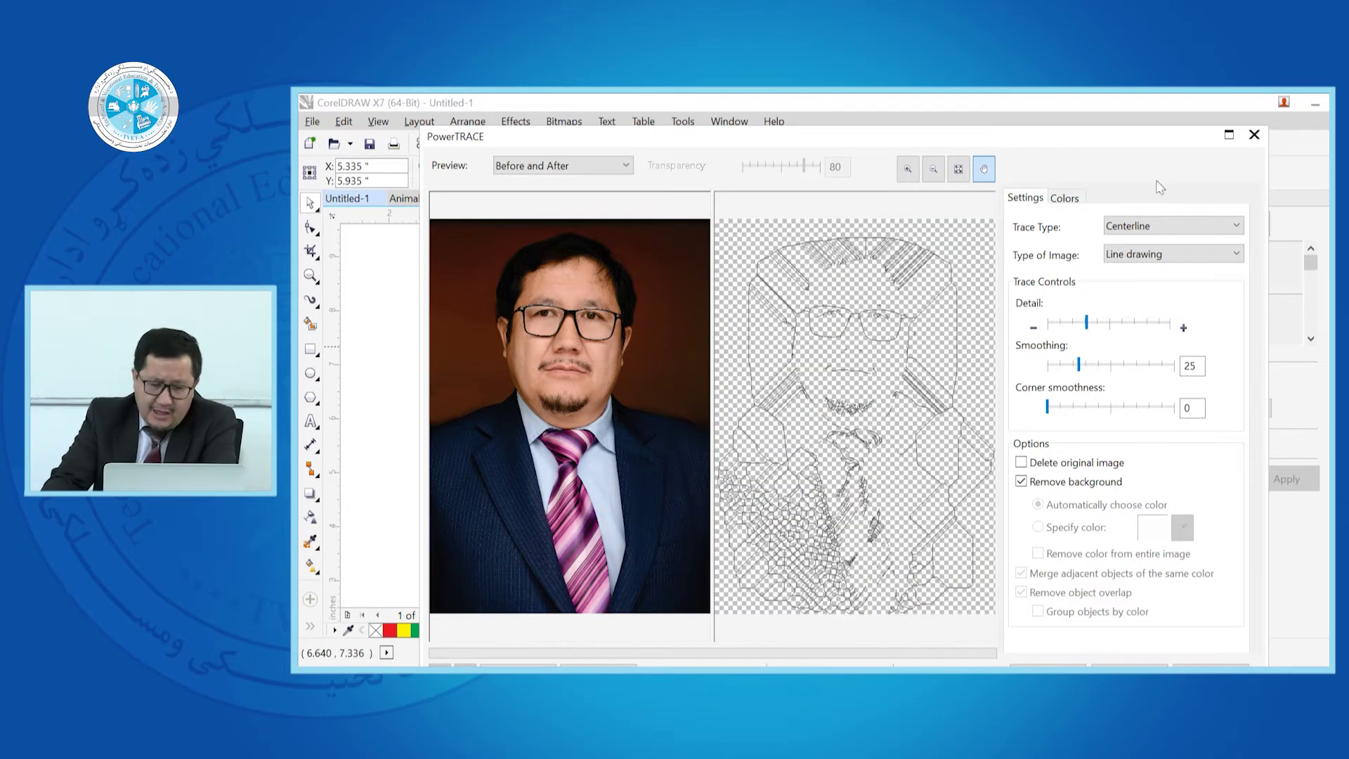
{"action": "left_click", "coordinate": [1066, 325]}
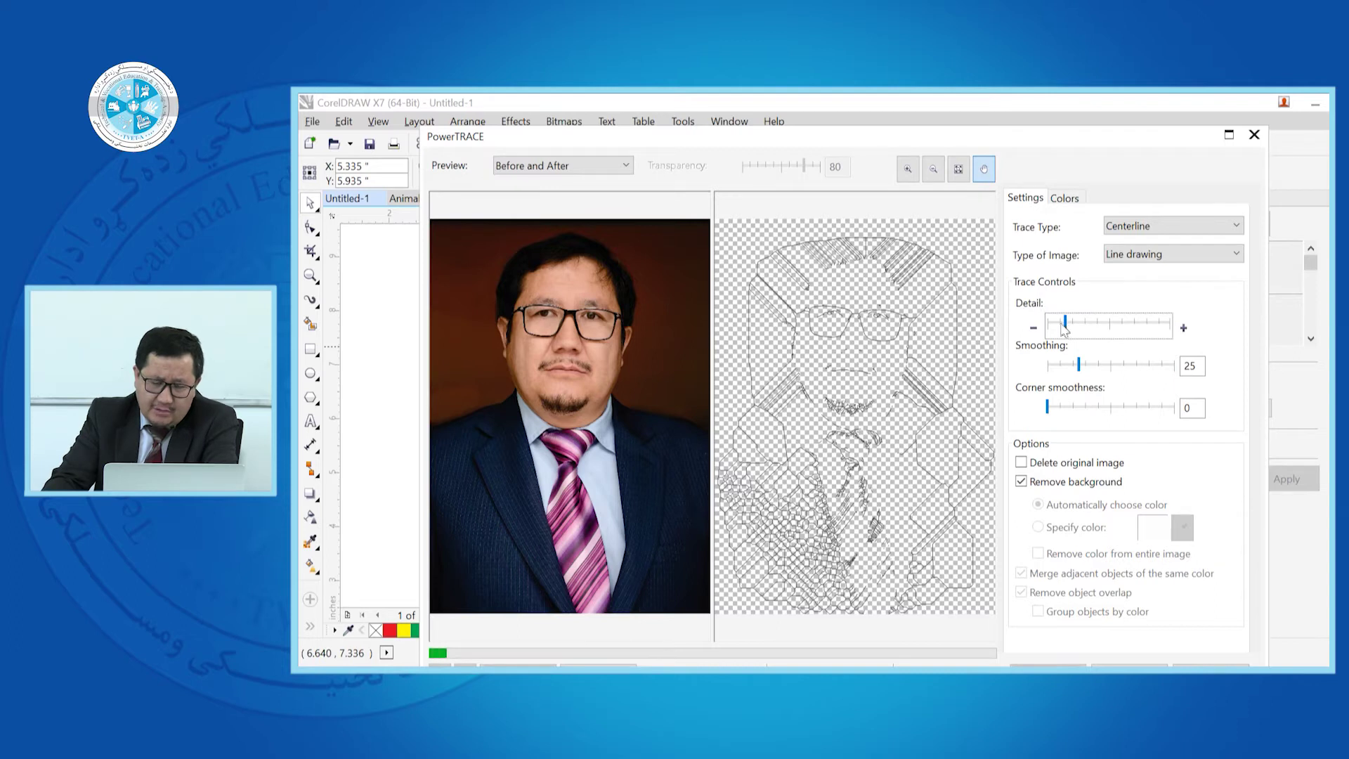
{"action": "left_click_drag", "start_coordinate": [1080, 366], "coordinate": [1112, 366]}
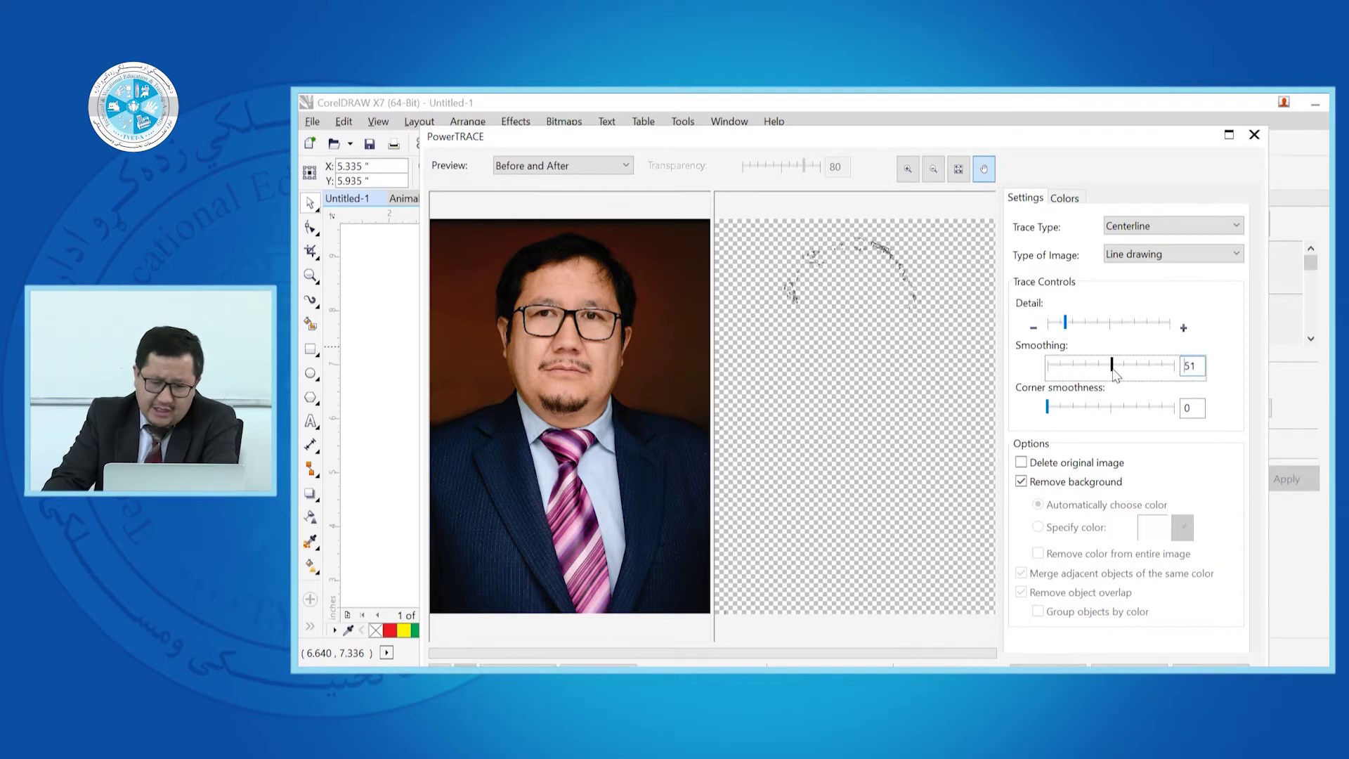
{"action": "left_click", "coordinate": [1110, 326]}
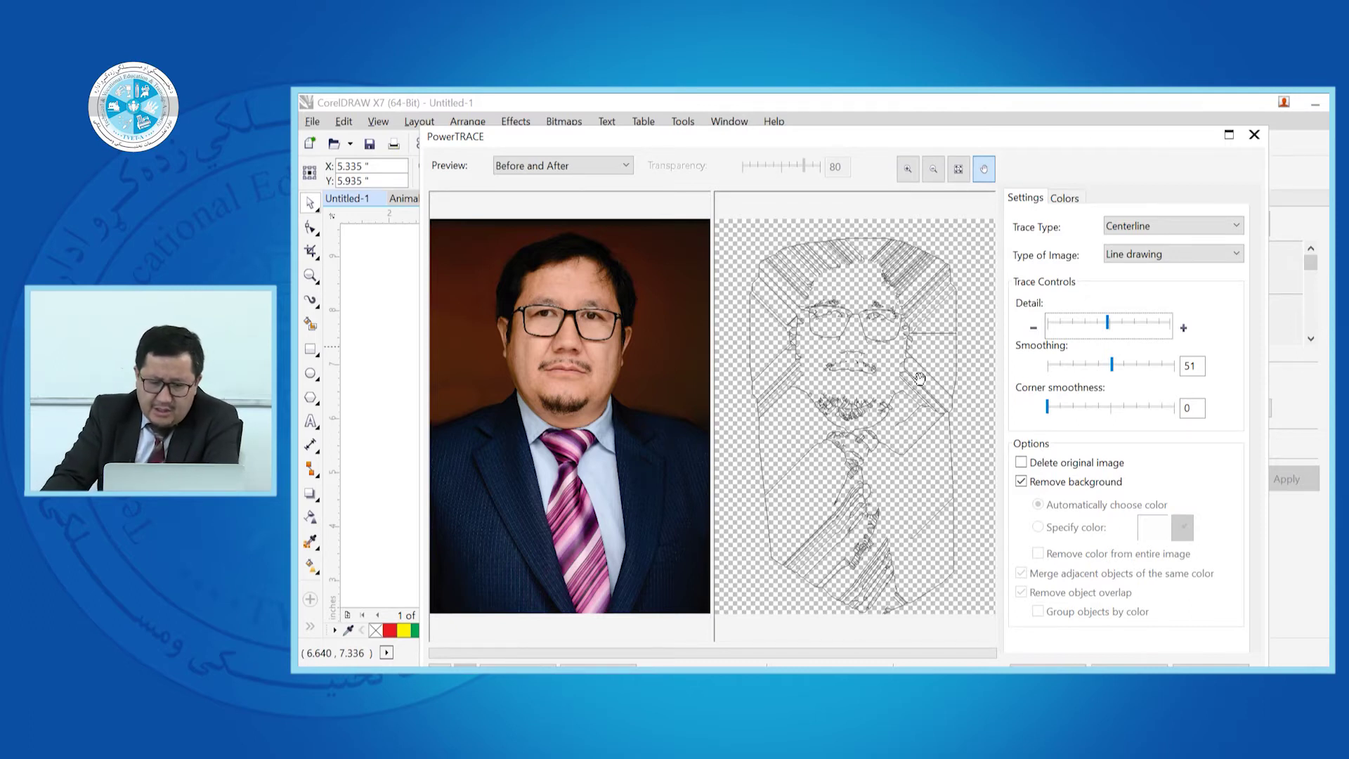
{"action": "scroll", "coordinate": [954, 332], "scroll_direction": "up", "scroll_amount": 3}
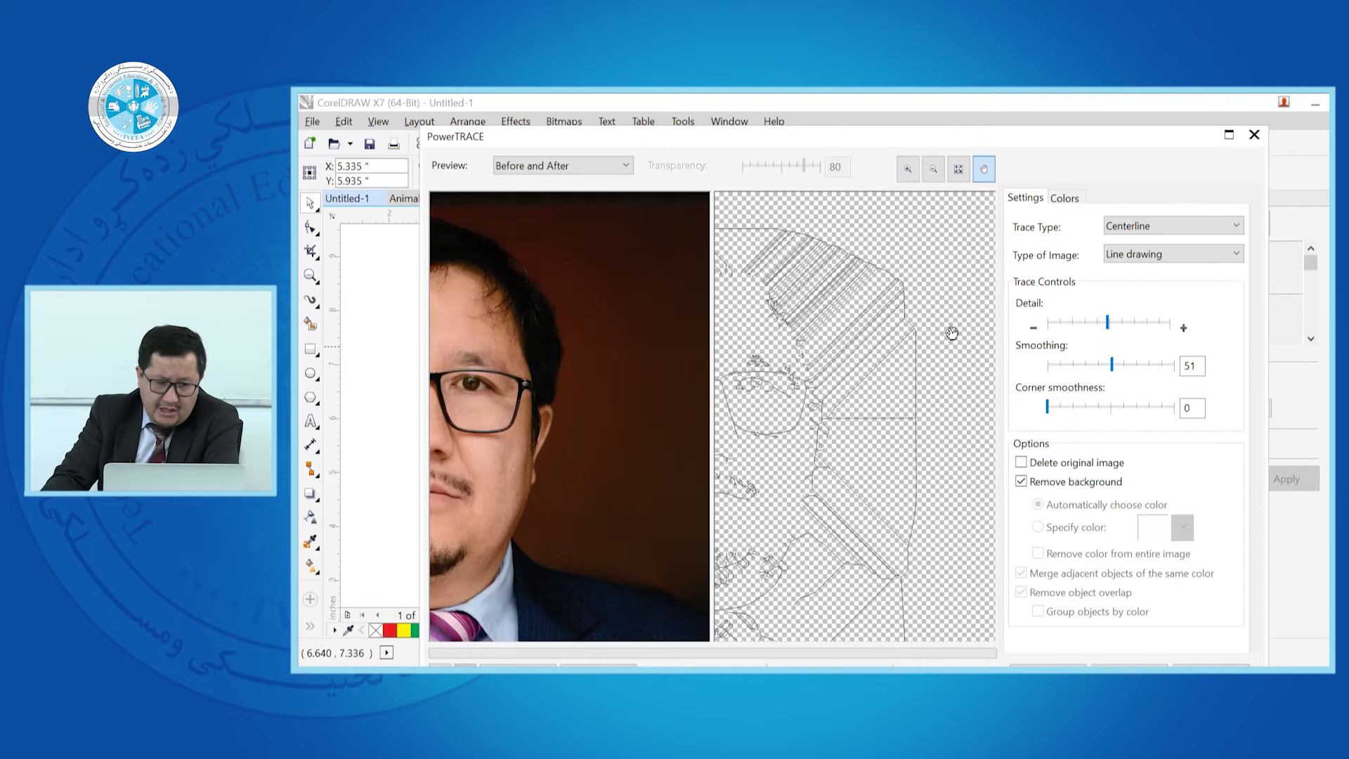
{"action": "left_click_drag", "start_coordinate": [1156, 145], "coordinate": [1155, 114]}
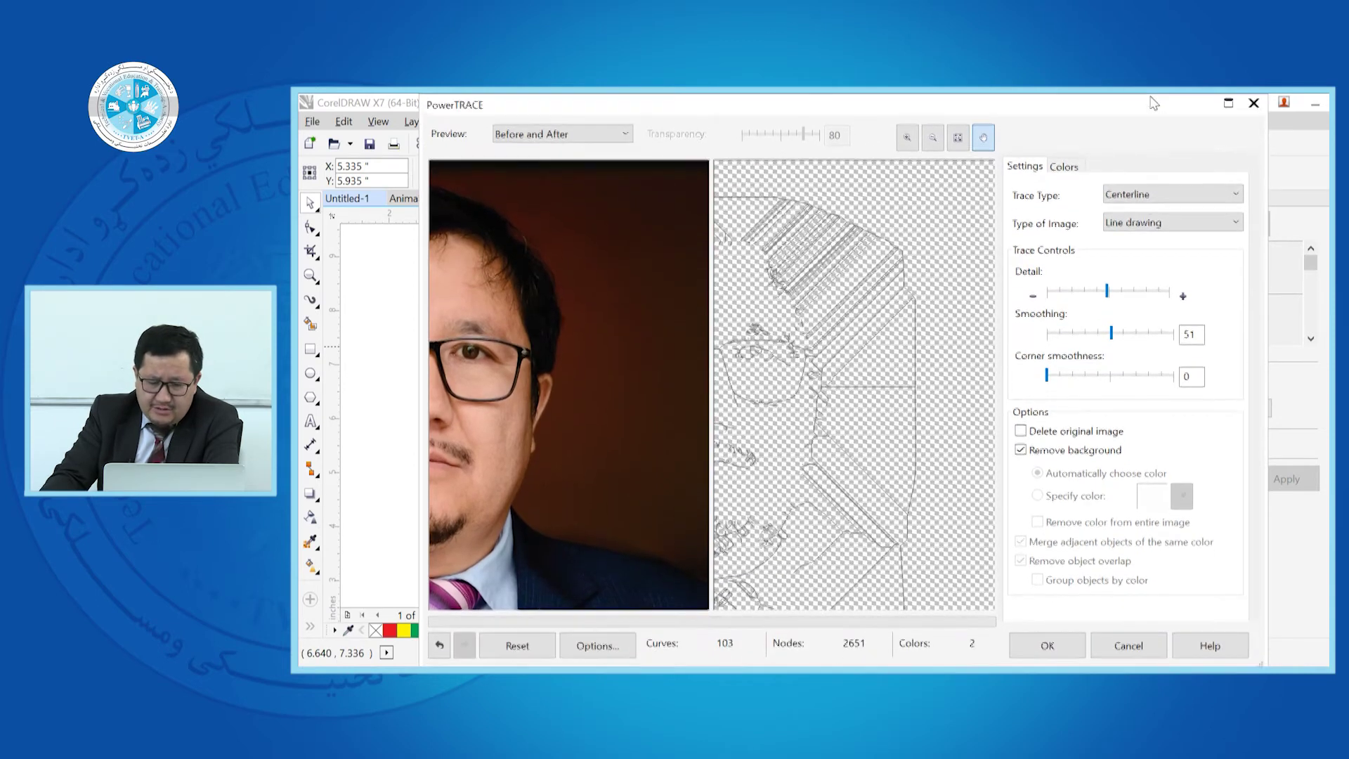
{"action": "left_click", "coordinate": [1080, 644]}
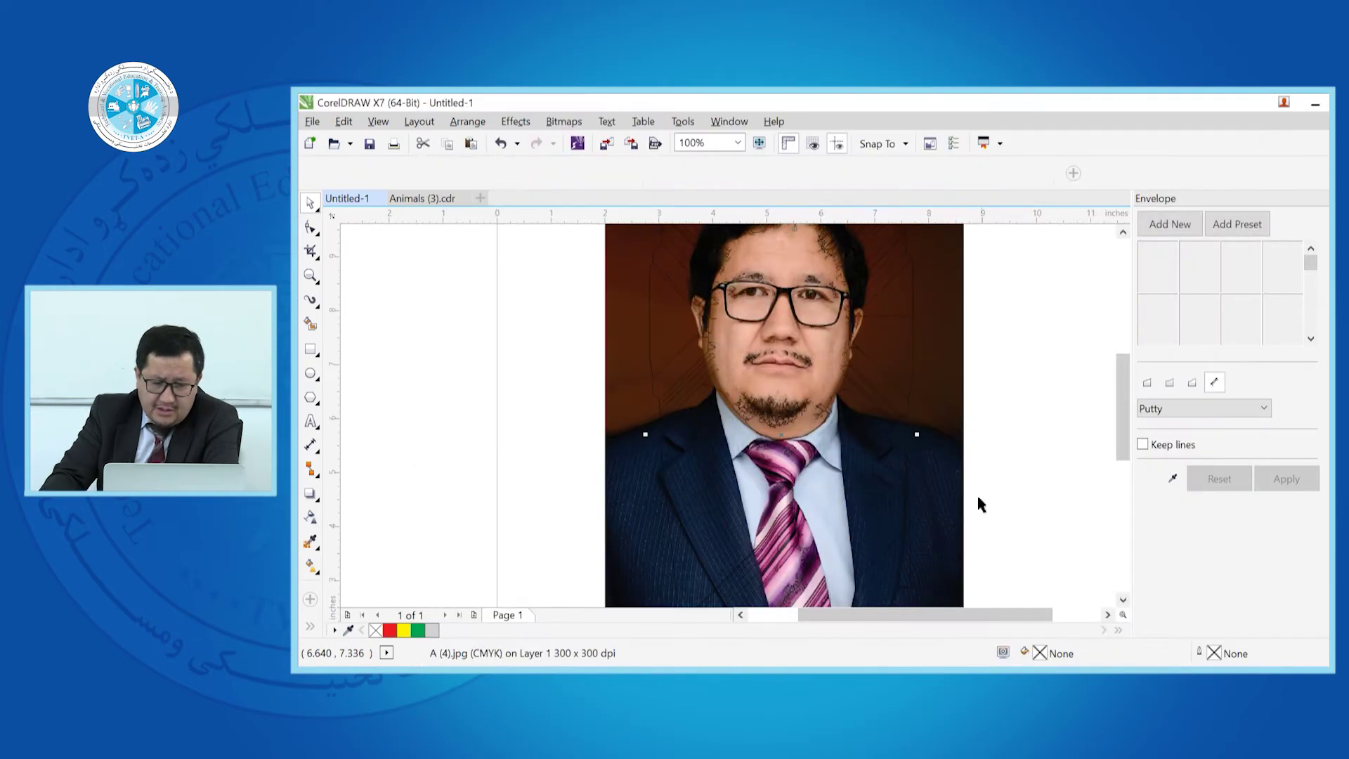
Step: Move the traced line drawing off the photo to its right side and delete it
{"action": "scroll", "coordinate": [644, 526], "scroll_direction": "down", "scroll_amount": 2}
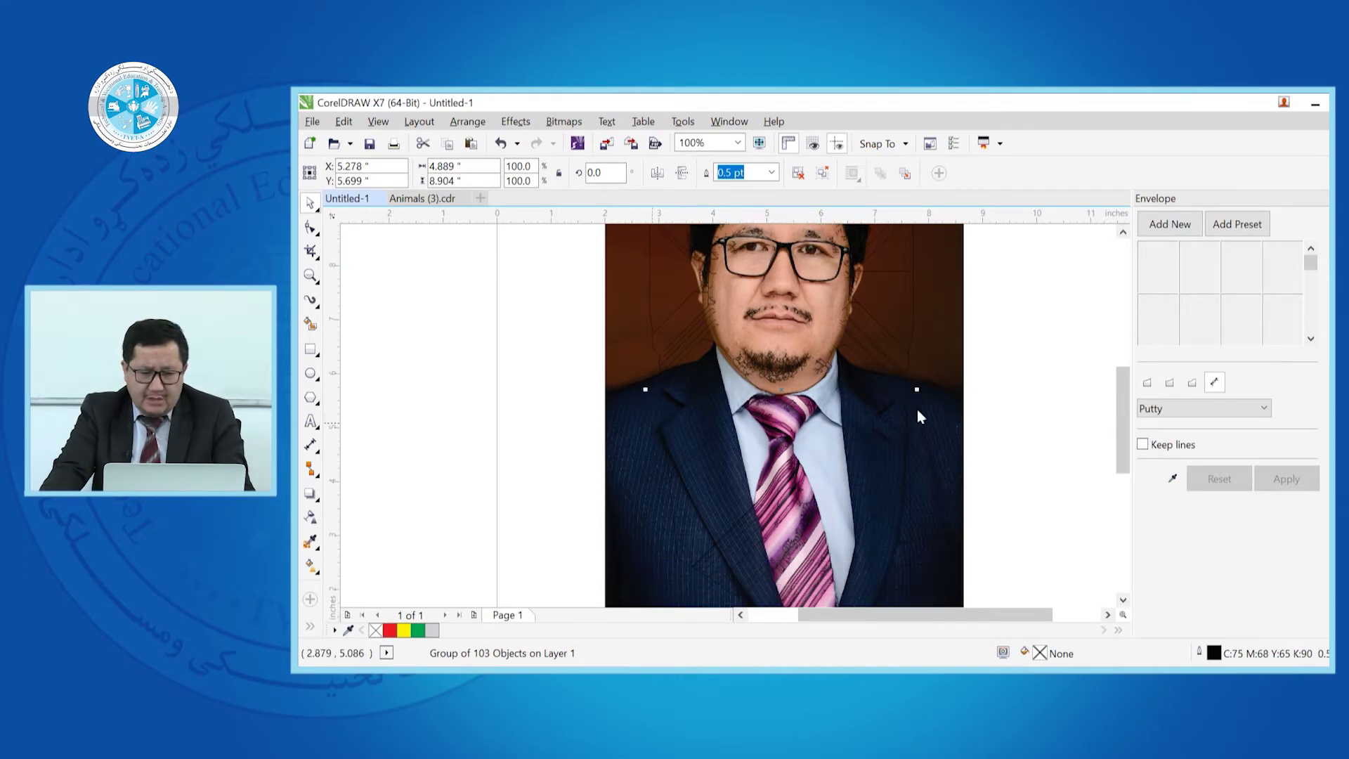
{"action": "key", "text": "Escape"}
{"action": "scroll", "coordinate": [786, 395], "scroll_direction": "down", "scroll_amount": 2}
{"action": "scroll", "coordinate": [787, 394], "scroll_direction": "up", "scroll_amount": 1}
{"action": "left_click_drag", "start_coordinate": [788, 398], "coordinate": [974, 391]}
{"action": "left_click", "coordinate": [1049, 548]}
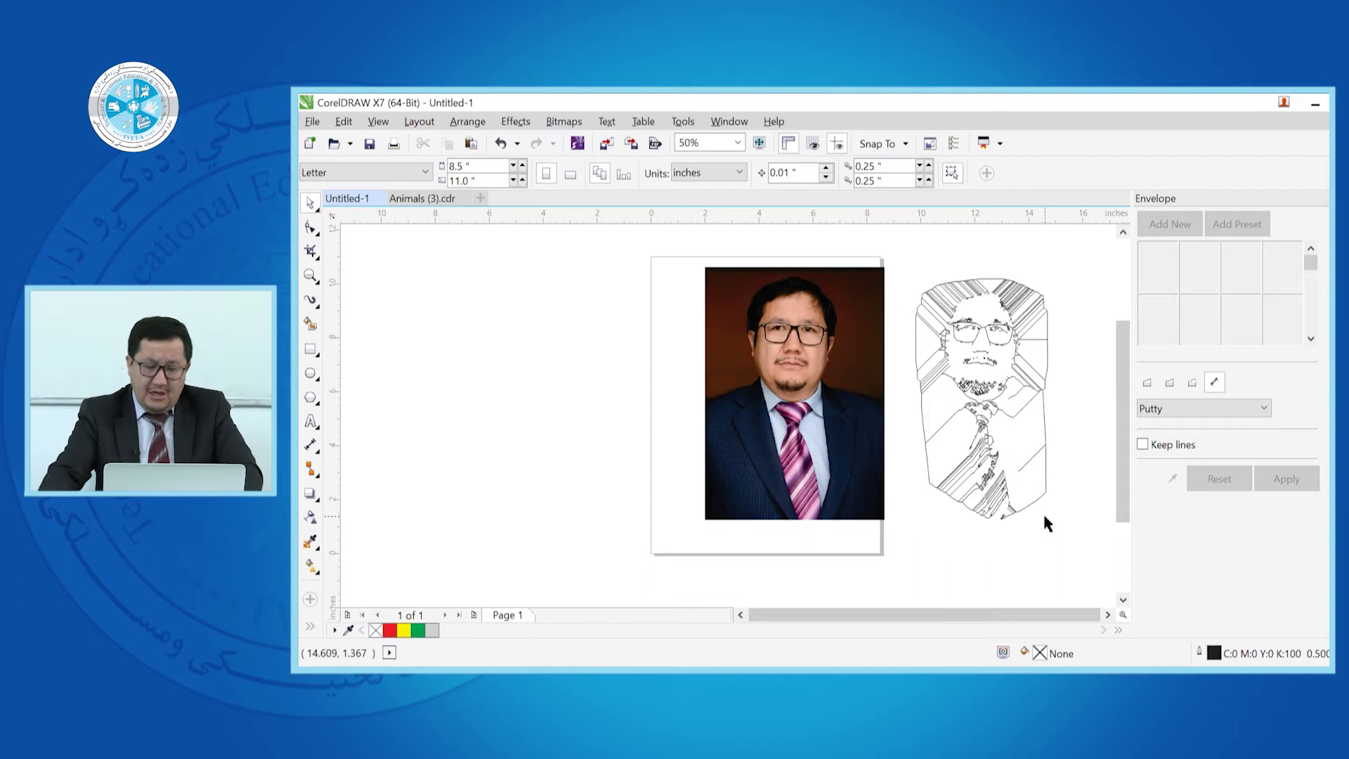
{"action": "left_click", "coordinate": [983, 420]}
{"action": "key", "text": "Delete"}
Step: Create a Line art outline trace of the portrait photo, reducing the bitmap size and keeping the default trace settings
{"action": "left_click", "coordinate": [827, 410]}
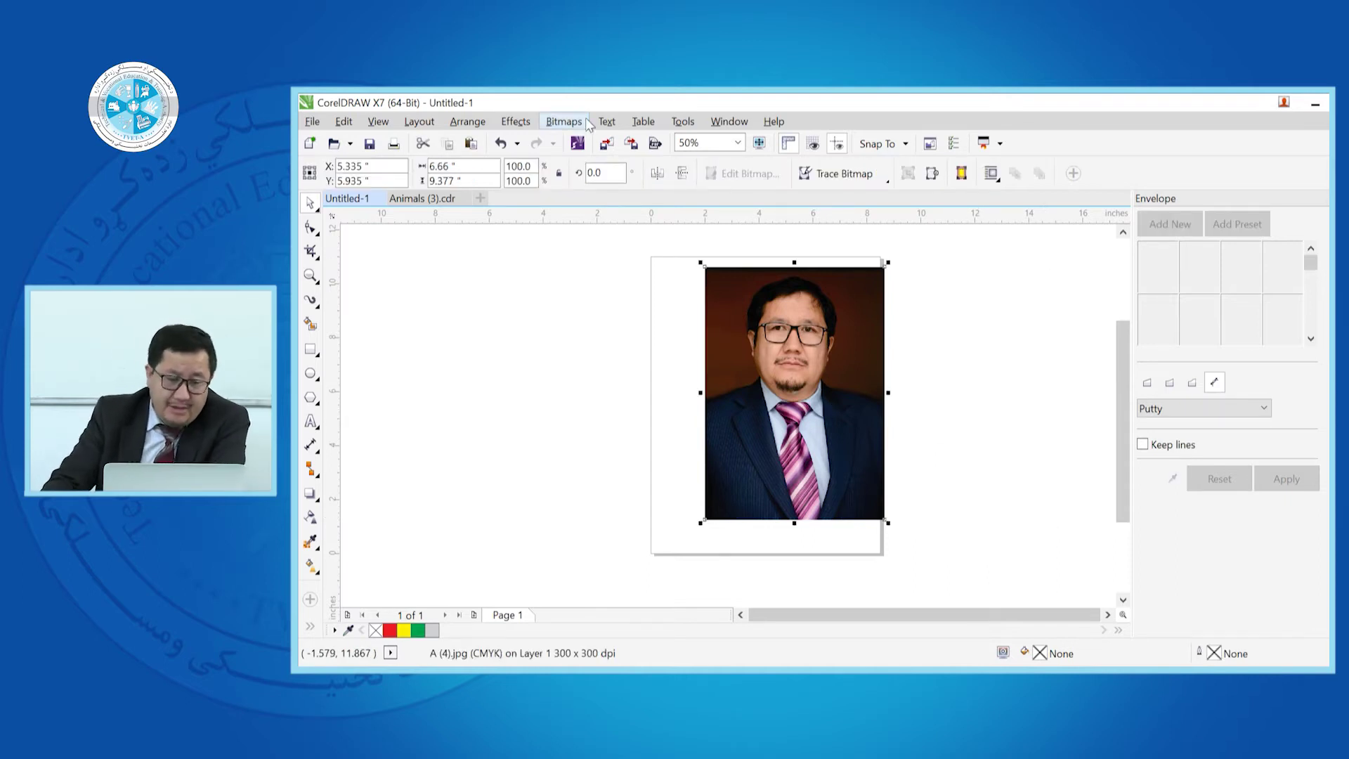
{"action": "left_click", "coordinate": [564, 122]}
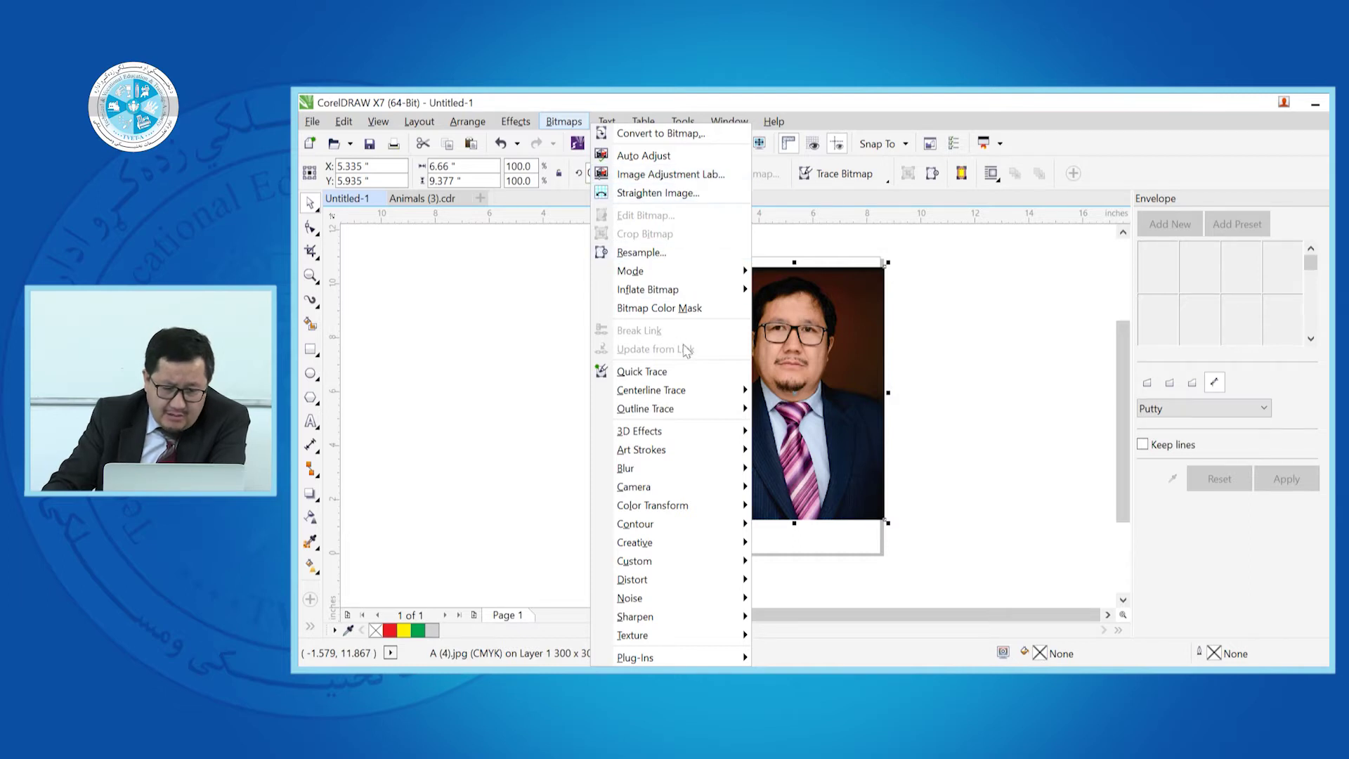
{"action": "mouse_move", "coordinate": [693, 397]}
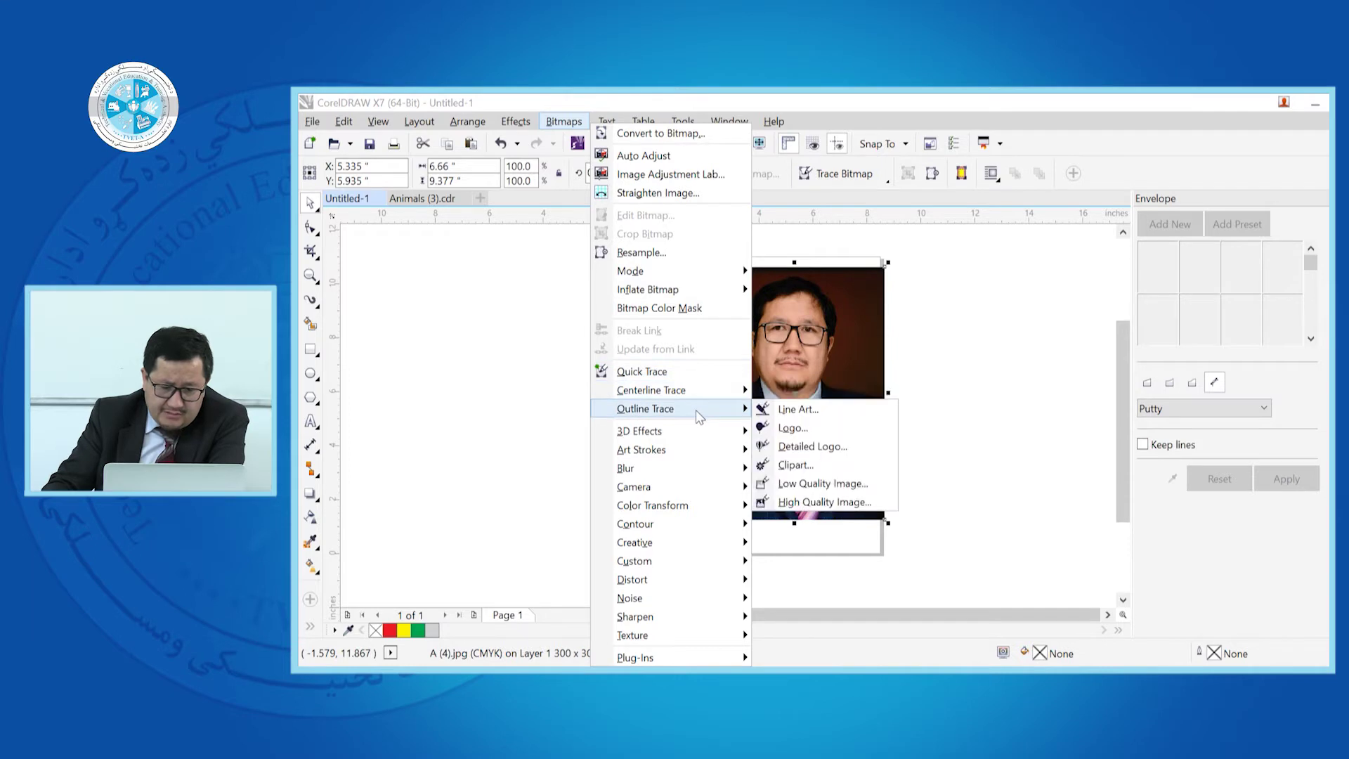
{"action": "left_click", "coordinate": [794, 428]}
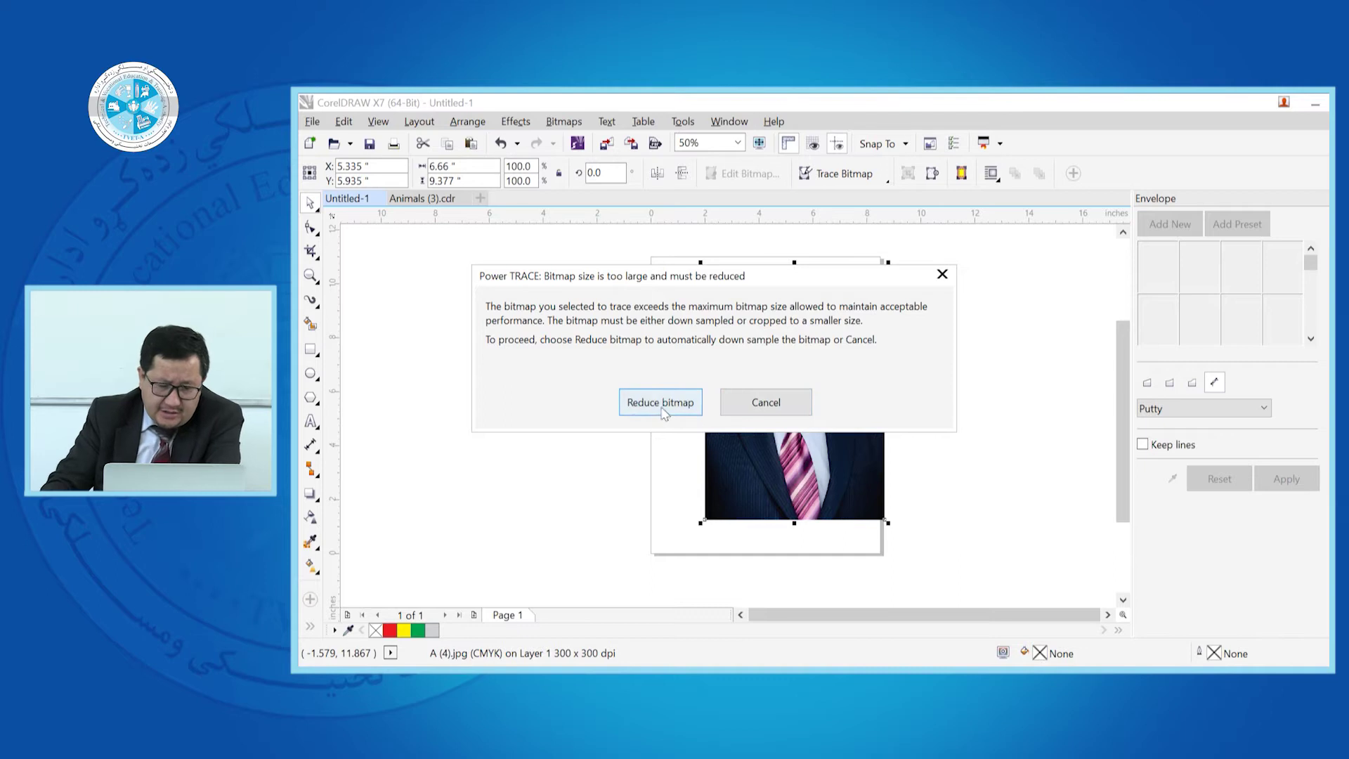
{"action": "left_click", "coordinate": [660, 405]}
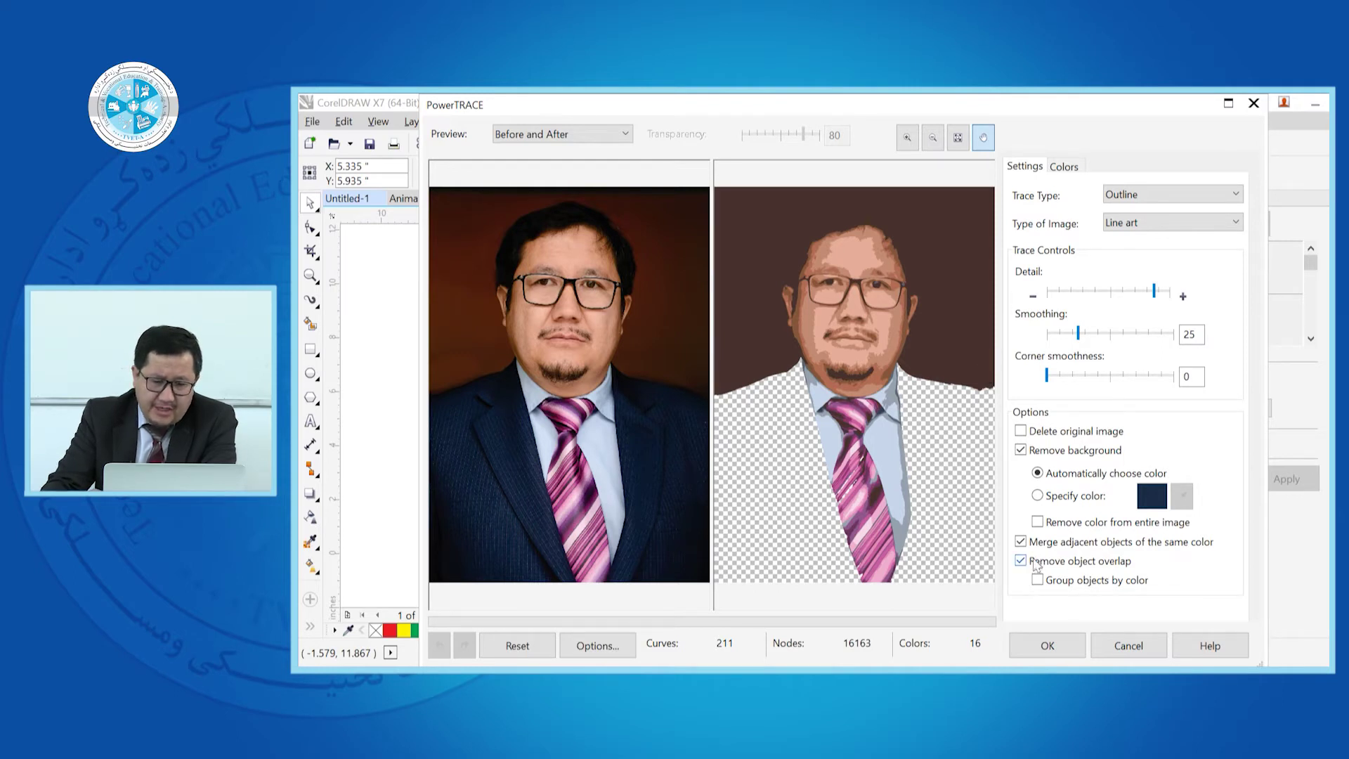
{"action": "left_click", "coordinate": [1075, 652]}
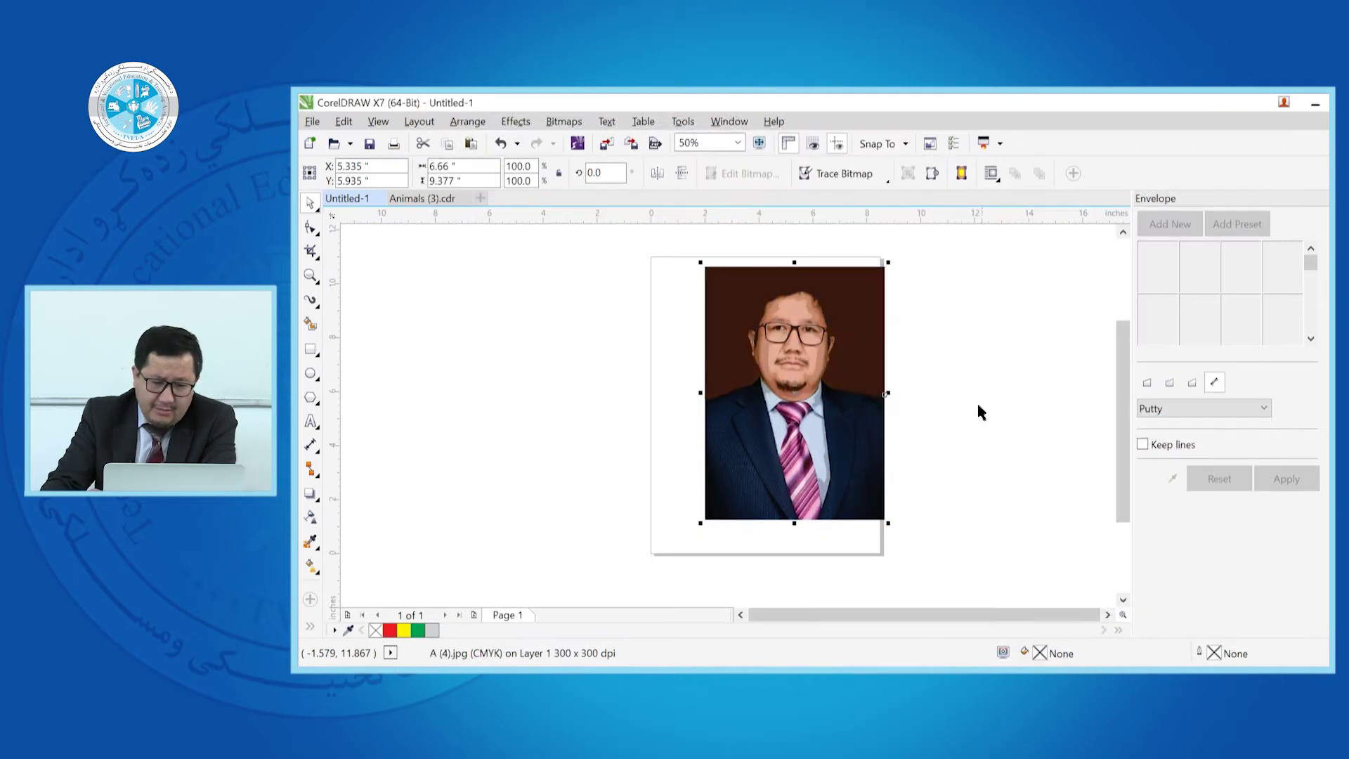
Step: Move the outline-traced portrait to the left of the original photo and compare the two up close
{"action": "left_click_drag", "start_coordinate": [795, 393], "coordinate": [733, 397]}
{"action": "left_click_drag", "start_coordinate": [657, 397], "coordinate": [657, 397]}
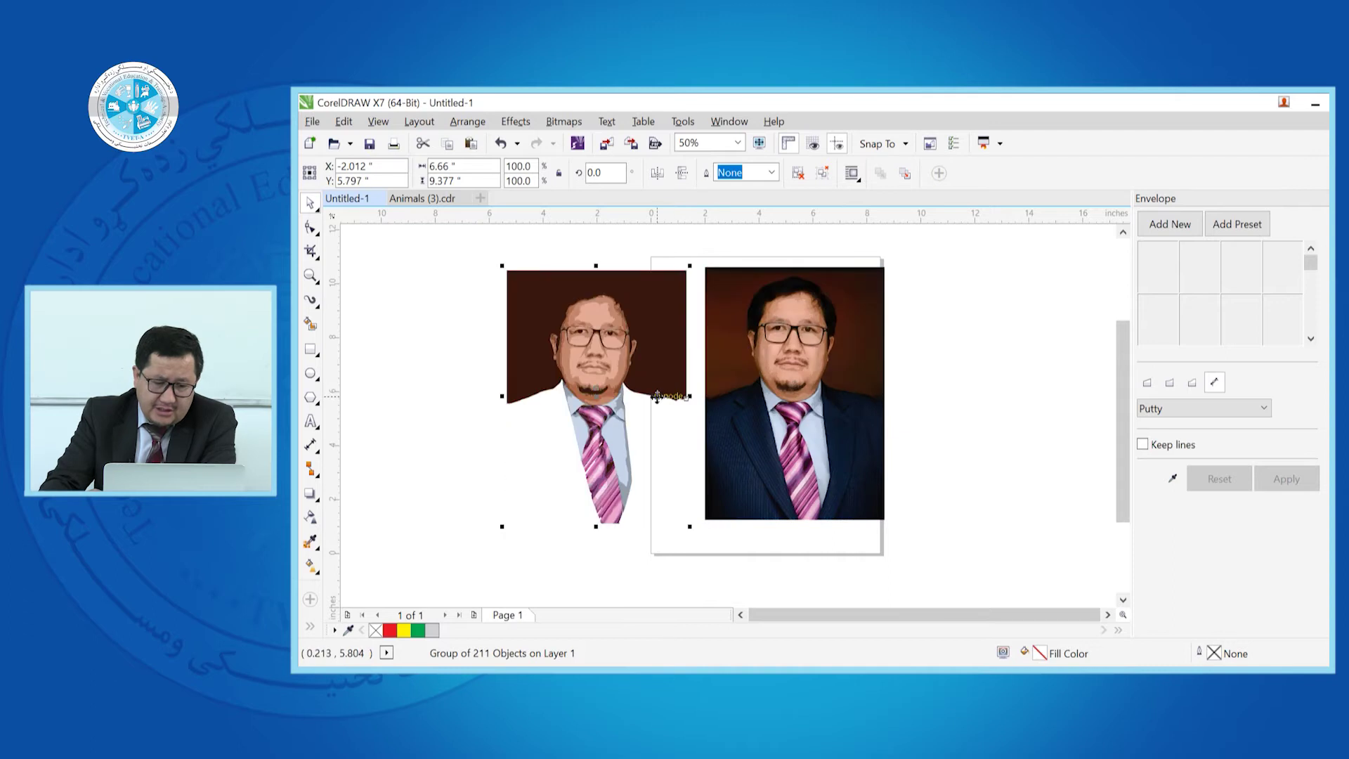
{"action": "scroll", "coordinate": [597, 316], "scroll_direction": "up", "scroll_amount": 2}
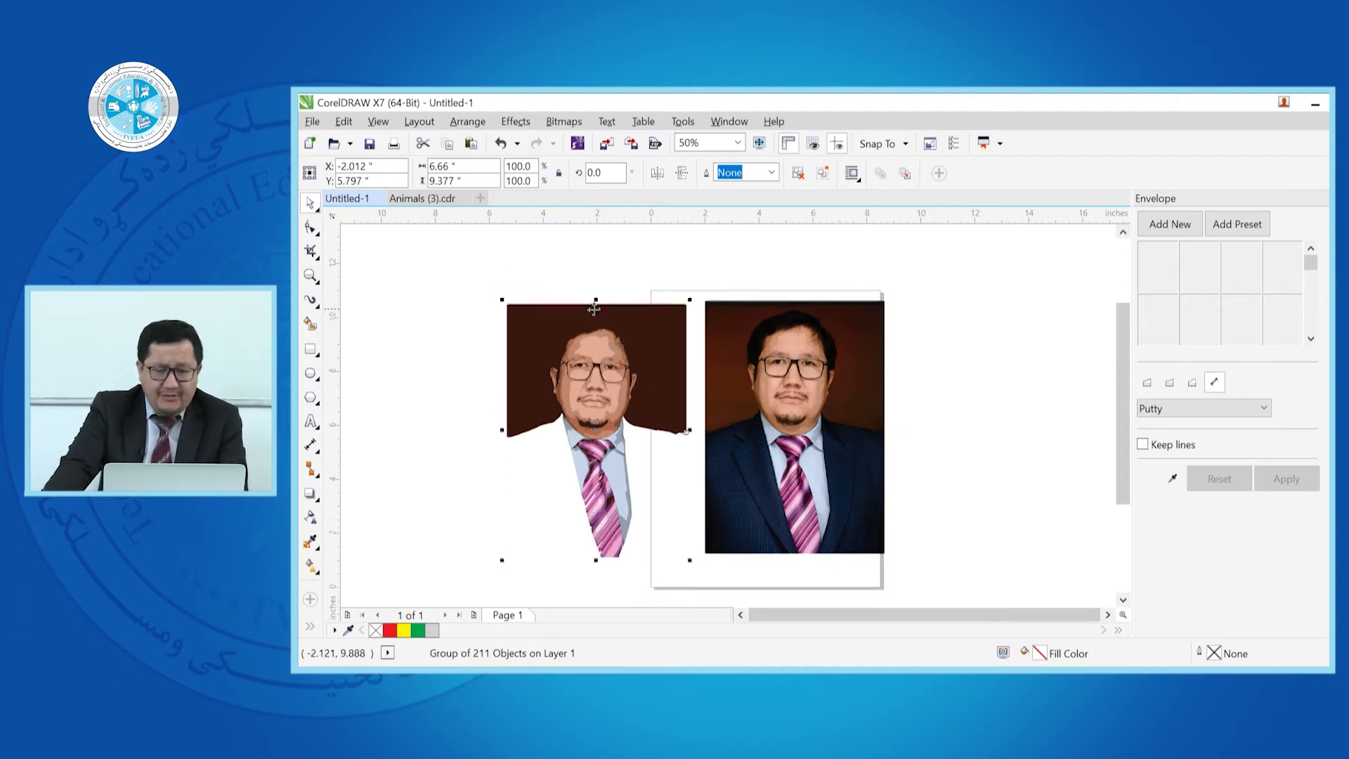
{"action": "scroll", "coordinate": [615, 361], "scroll_direction": "up", "scroll_amount": 4}
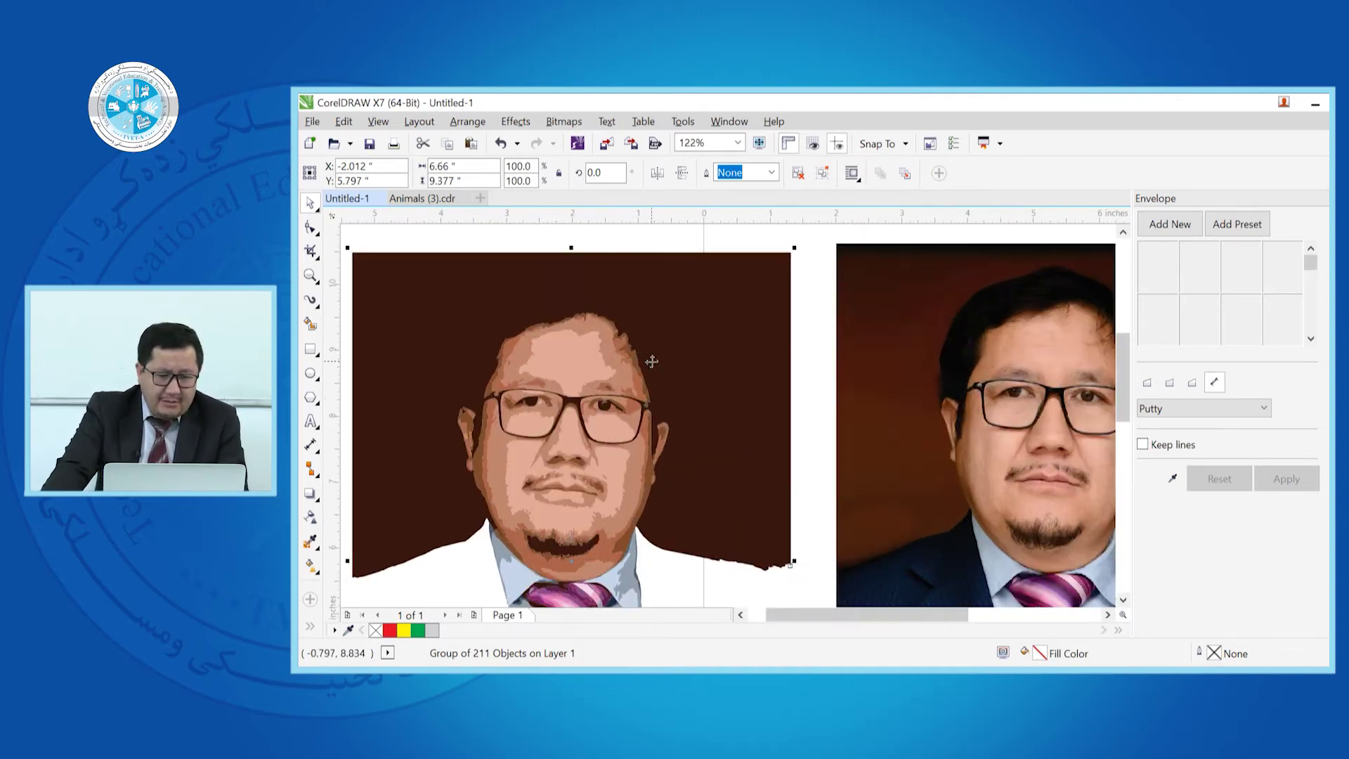
{"action": "scroll", "coordinate": [622, 384], "scroll_direction": "down", "scroll_amount": 3}
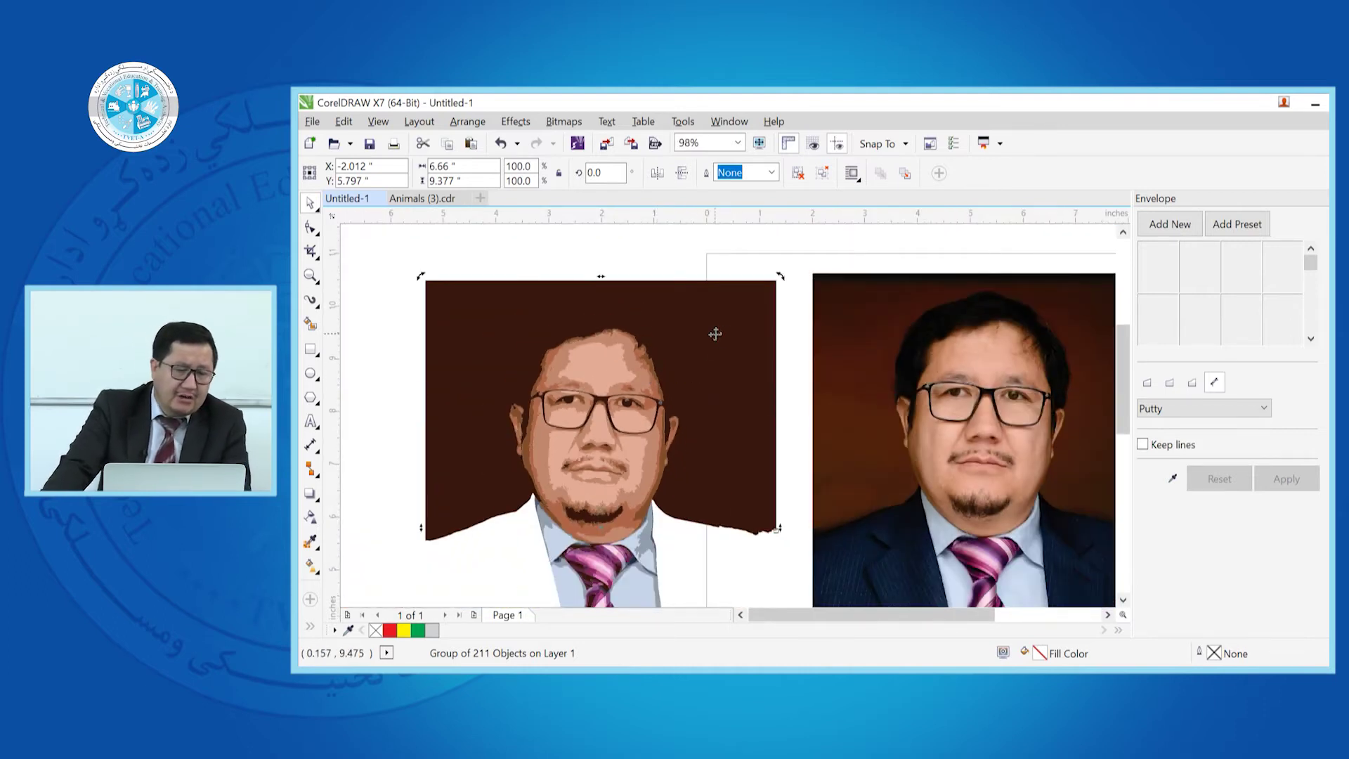
Step: Shift the traced portrait up and to the right so it slightly overlaps the photo, and ungroup its objects
{"action": "left_click_drag", "start_coordinate": [716, 333], "coordinate": [763, 262]}
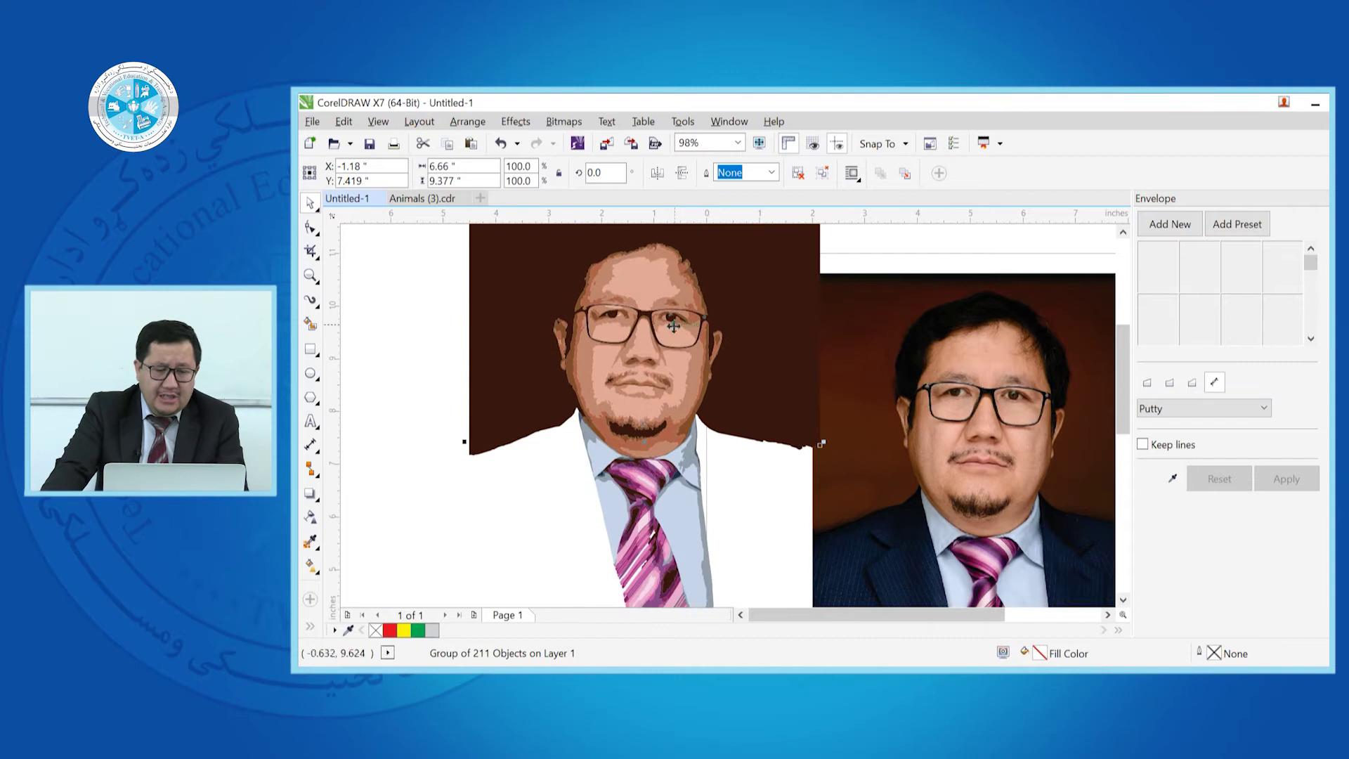
{"action": "scroll", "coordinate": [673, 325], "scroll_direction": "down", "scroll_amount": 4}
{"action": "scroll", "coordinate": [645, 310], "scroll_direction": "up", "scroll_amount": 2}
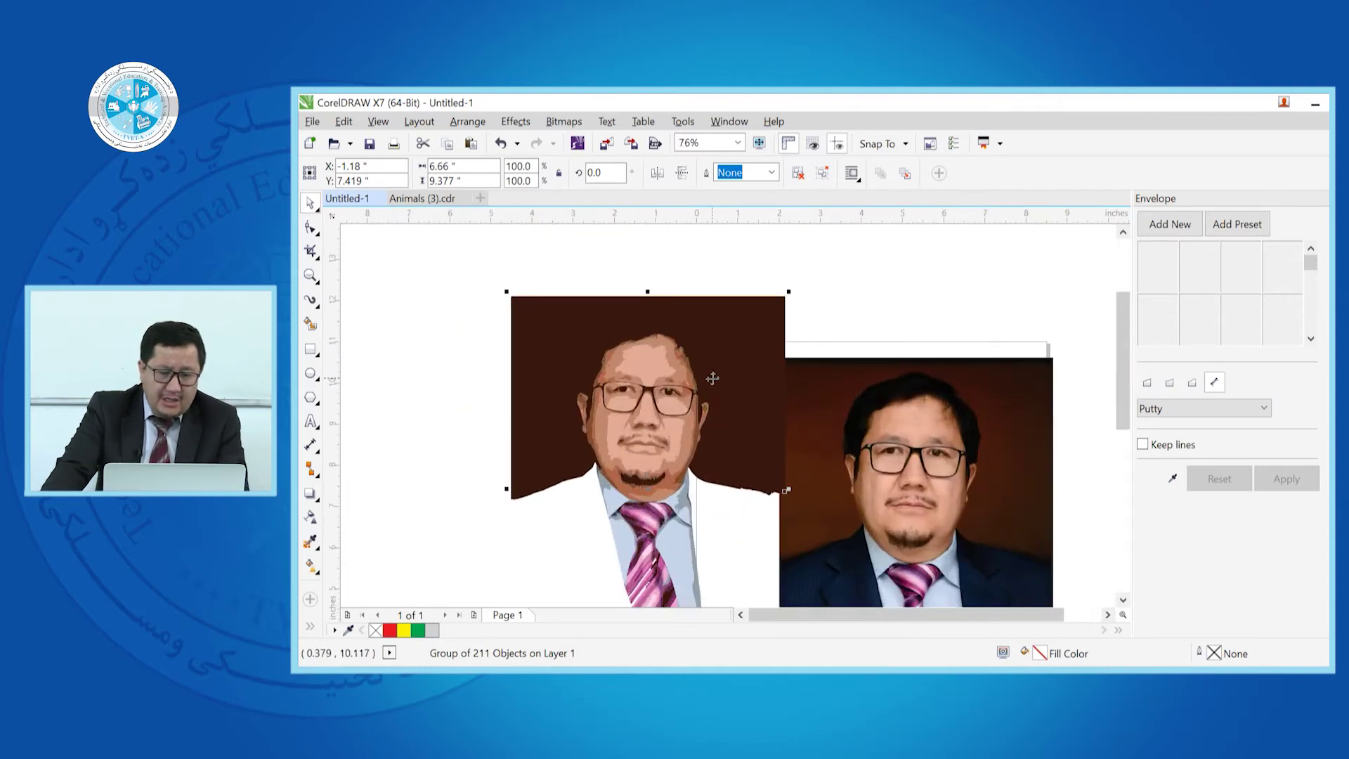
{"action": "right_click", "coordinate": [710, 395]}
{"action": "left_click", "coordinate": [778, 303]}
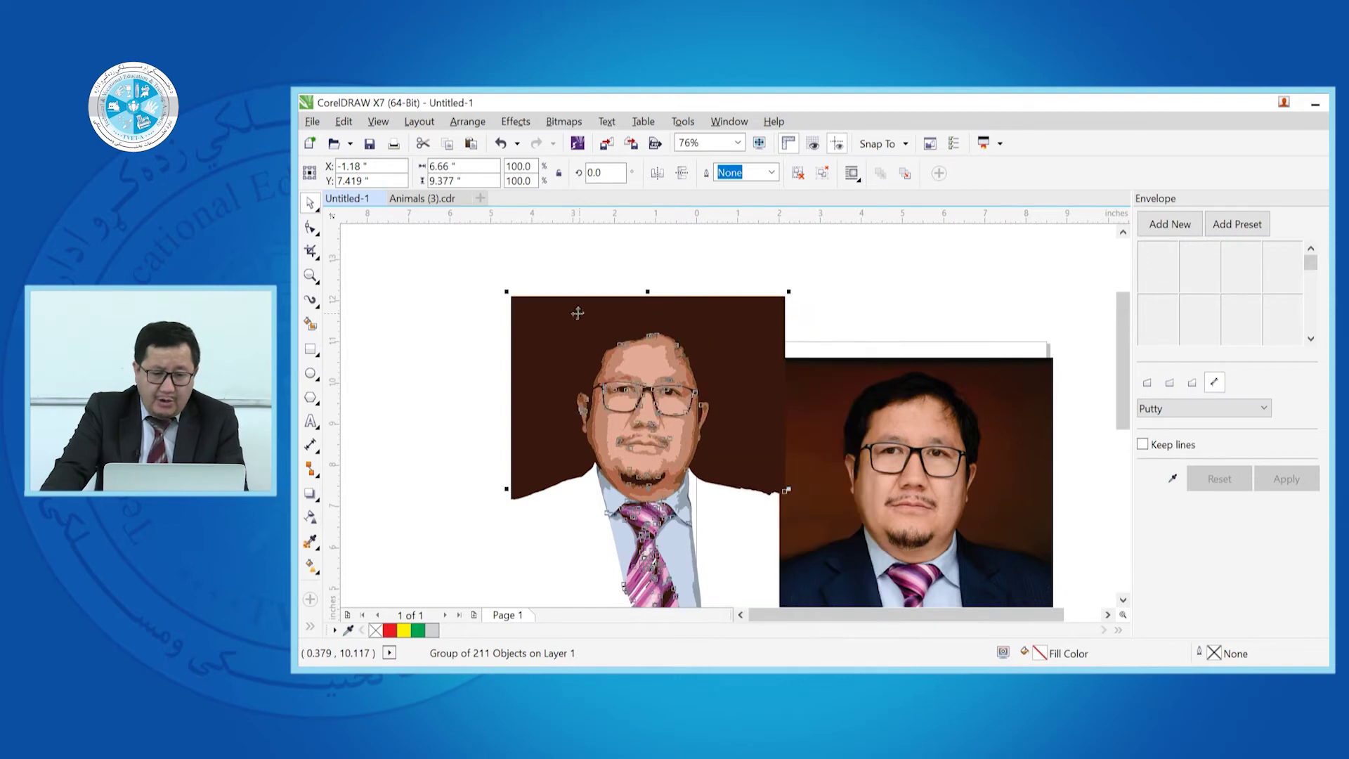
Step: Move the dark background shape away from the traced portrait toward the upper left and compare the separated pieces
{"action": "left_click", "coordinate": [518, 319]}
{"action": "left_click_drag", "start_coordinate": [518, 319], "coordinate": [362, 285]}
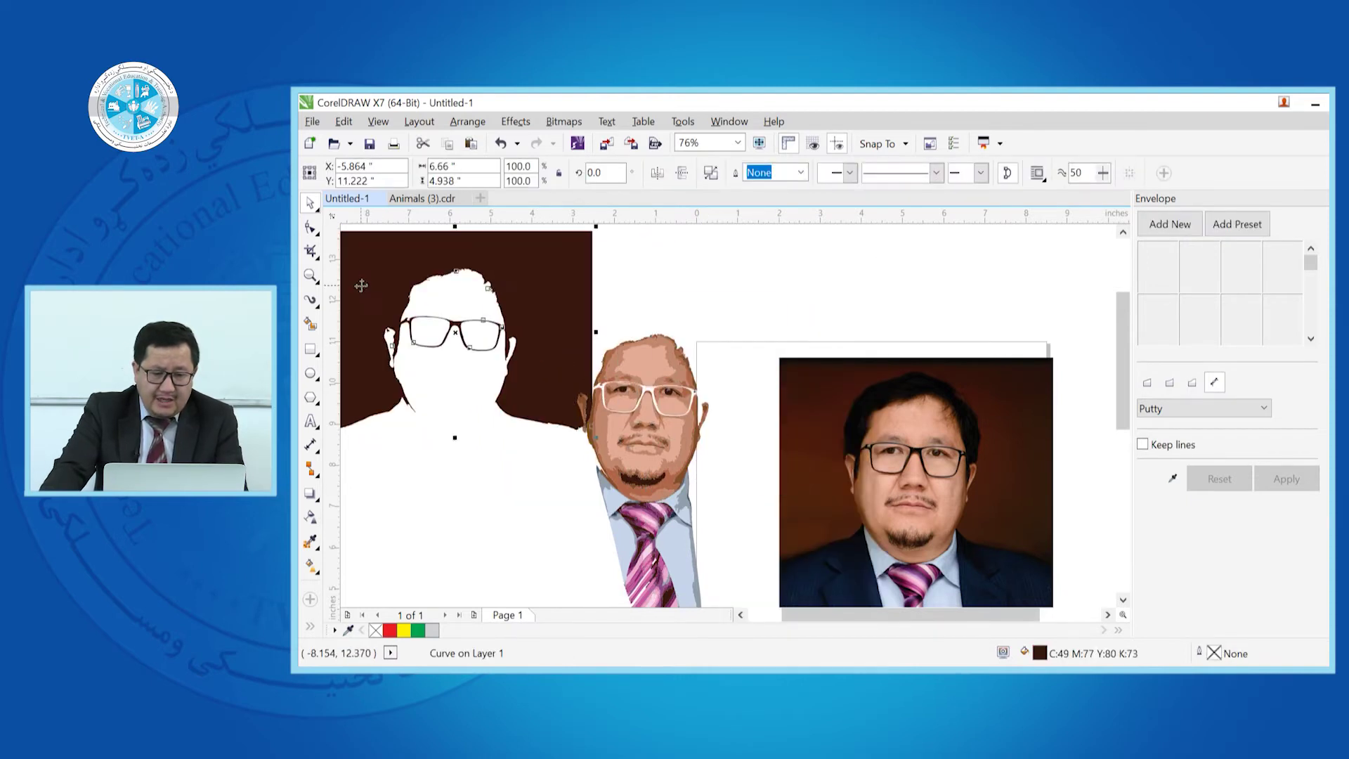
{"action": "left_click", "coordinate": [714, 296]}
{"action": "scroll", "coordinate": [447, 311], "scroll_direction": "up", "scroll_amount": 3}
{"action": "scroll", "coordinate": [464, 359], "scroll_direction": "up", "scroll_amount": 2}
{"action": "scroll", "coordinate": [499, 359], "scroll_direction": "down", "scroll_amount": 5}
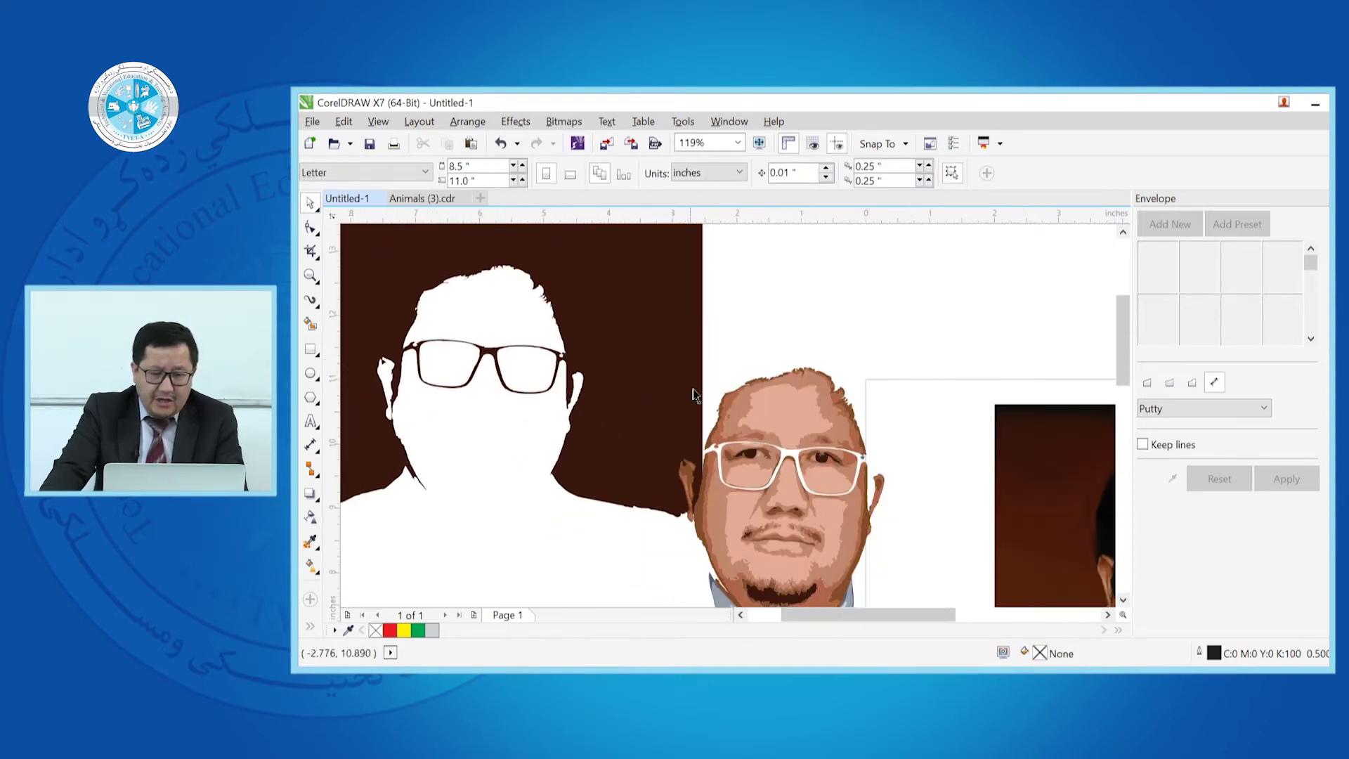
{"action": "scroll", "coordinate": [932, 468], "scroll_direction": "down", "scroll_amount": 6}
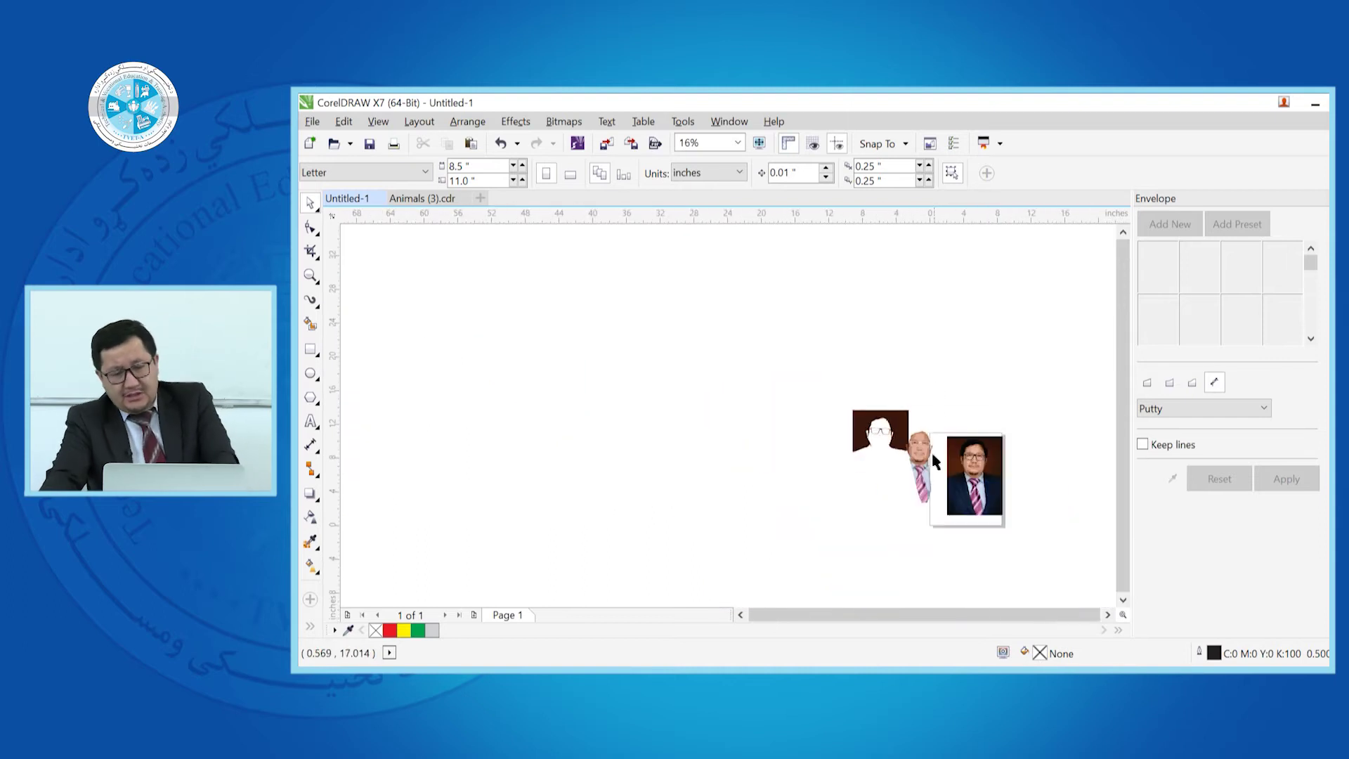
Step: Undo the earlier moves and traces until only the original portrait photo remains on the page
{"action": "key", "text": "ctrl+z"}
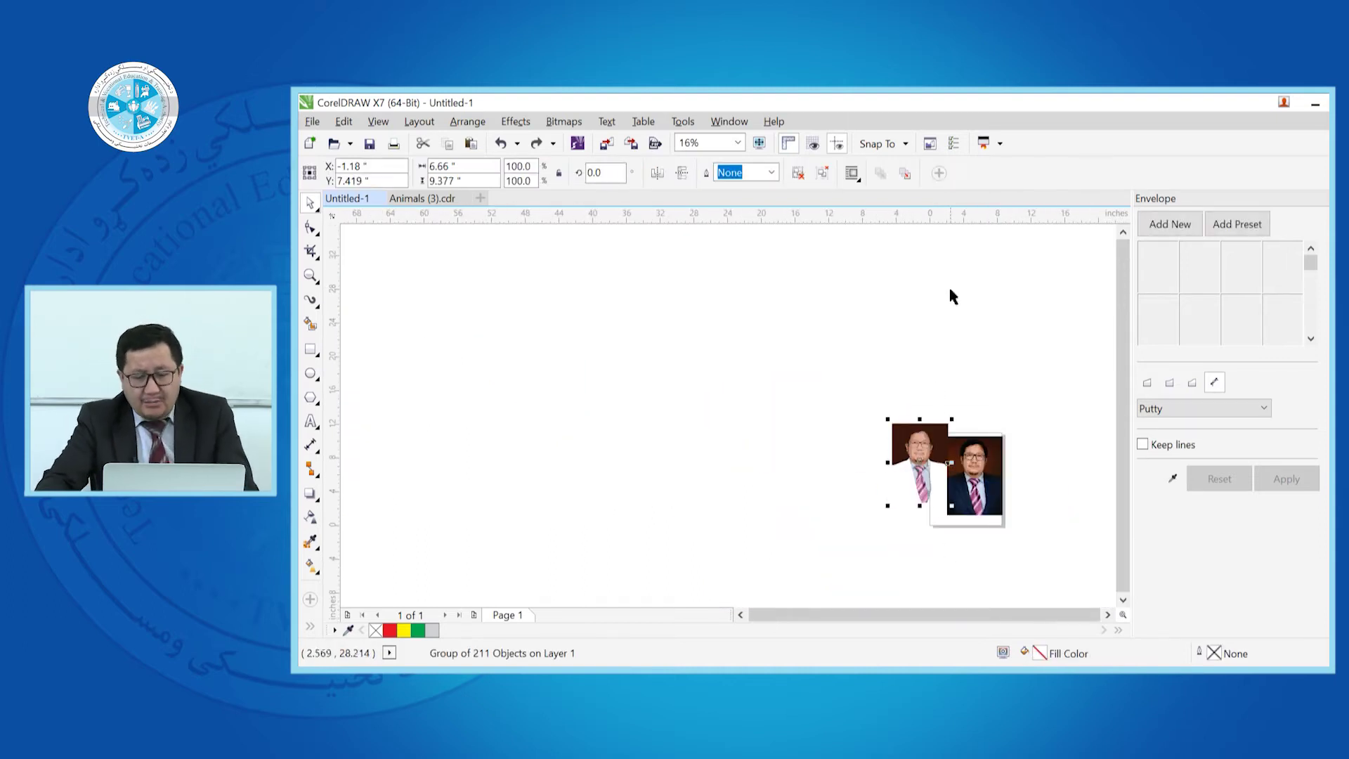
{"action": "key", "text": "ctrl+z"}
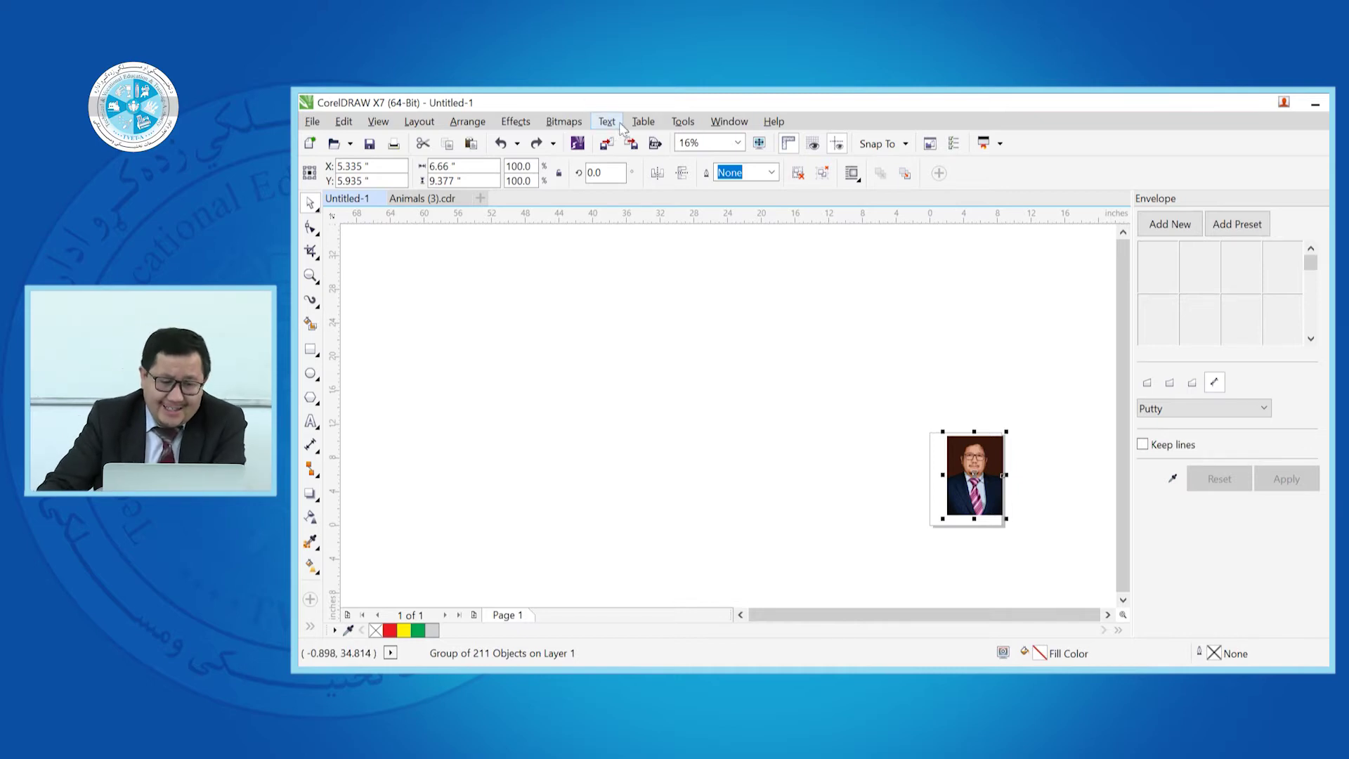
{"action": "left_click", "coordinate": [566, 123]}
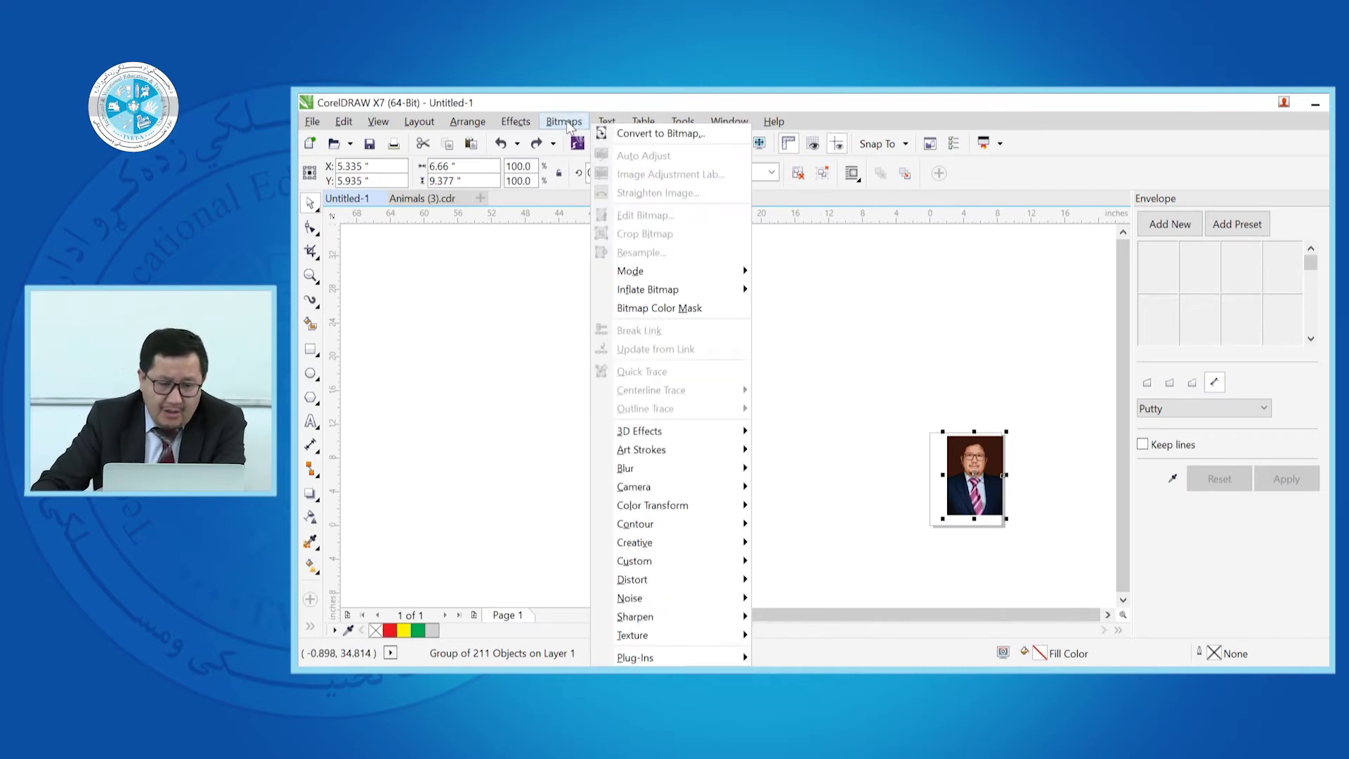
{"action": "left_click", "coordinate": [929, 327]}
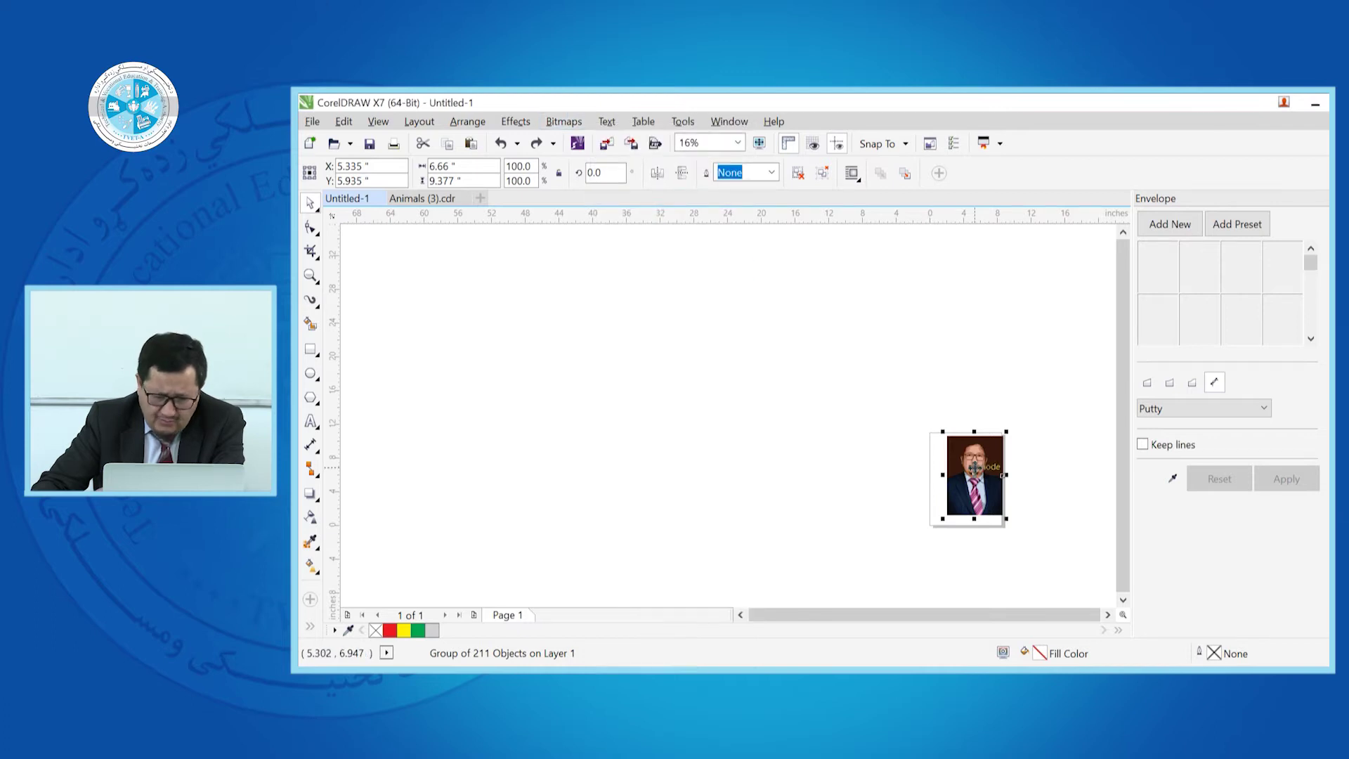
{"action": "left_click", "coordinate": [971, 465]}
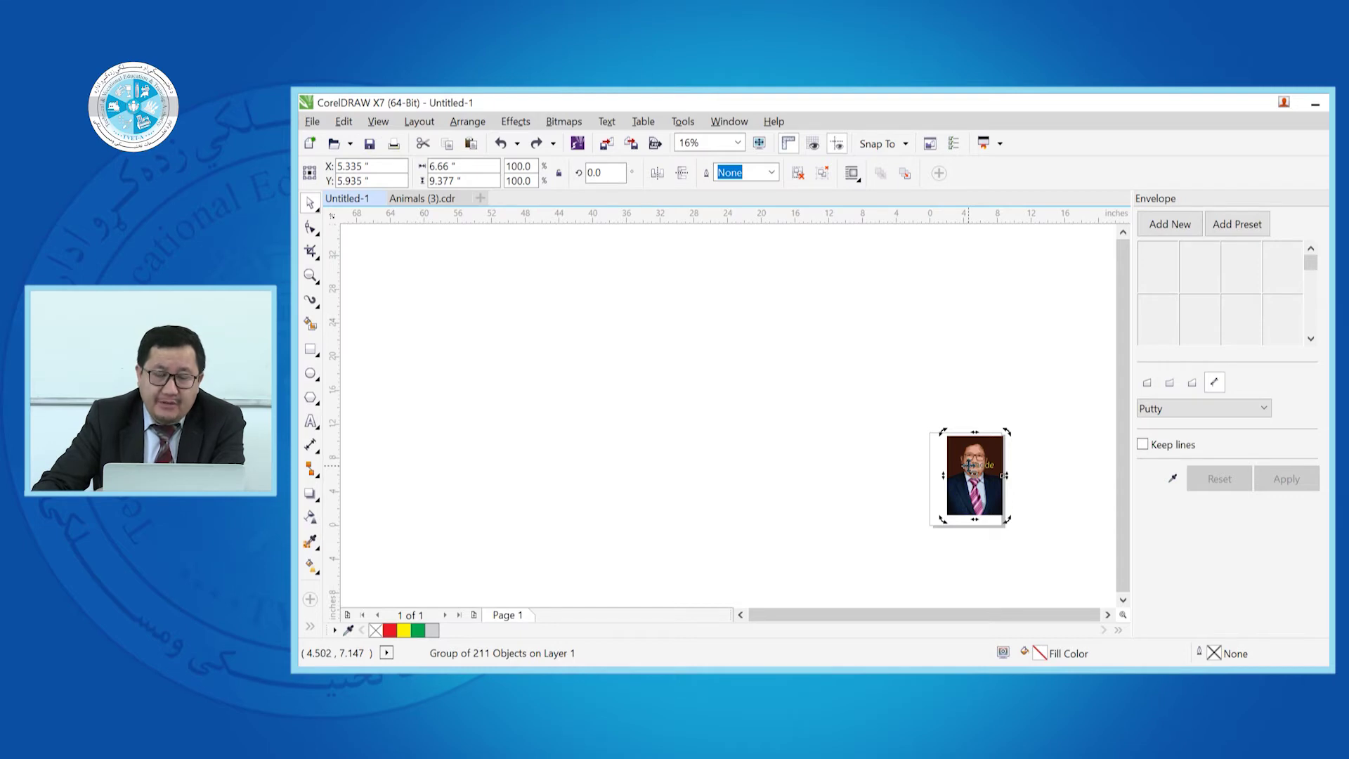
{"action": "left_click", "coordinate": [573, 121]}
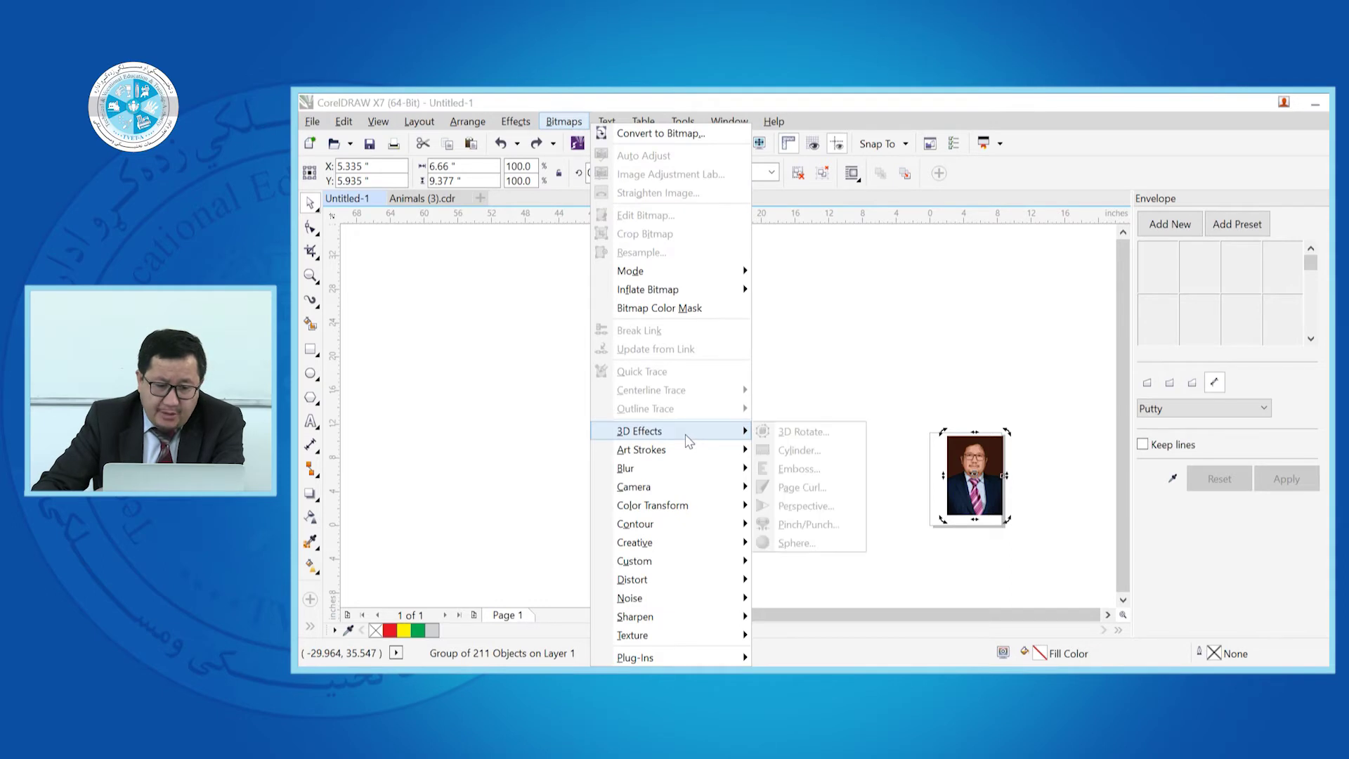
{"action": "mouse_move", "coordinate": [679, 294]}
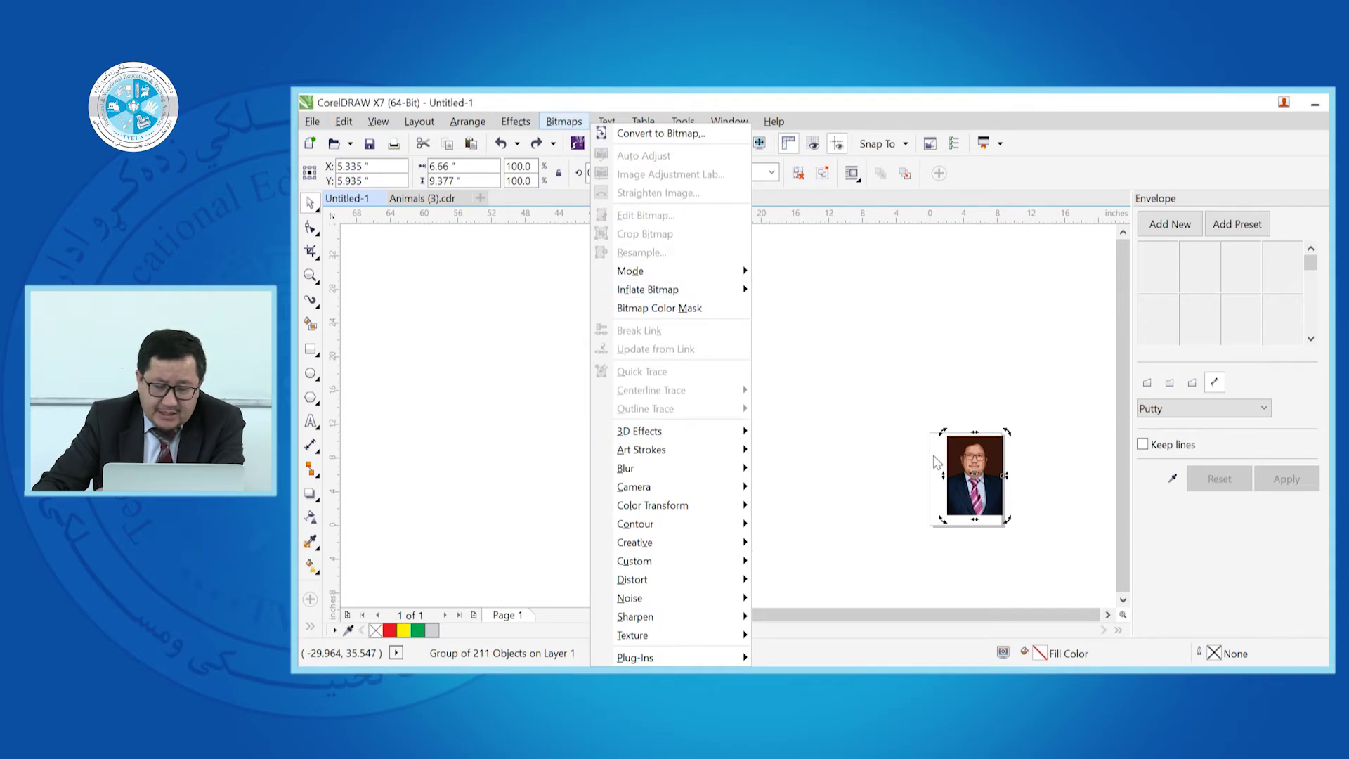
{"action": "left_click", "coordinate": [948, 344]}
{"action": "left_click", "coordinate": [991, 485]}
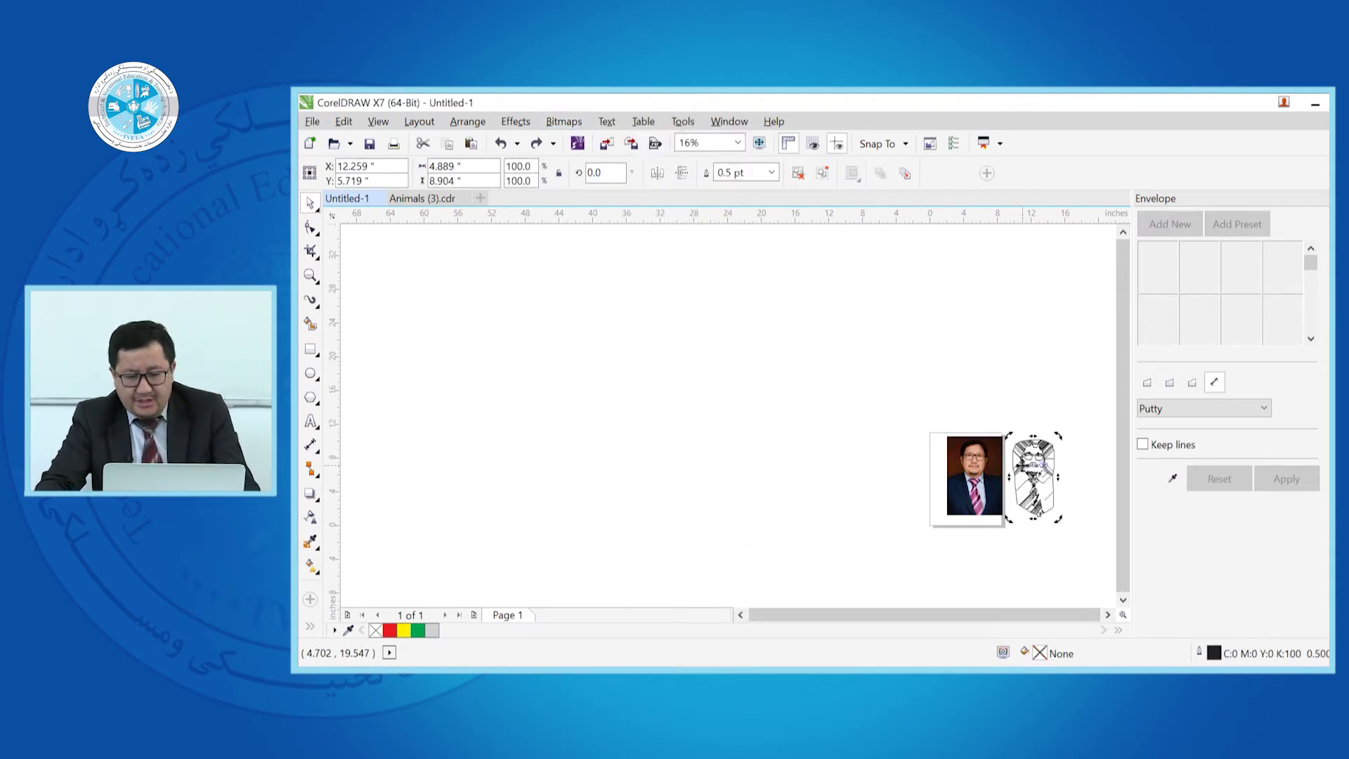
{"action": "left_click", "coordinate": [1006, 490]}
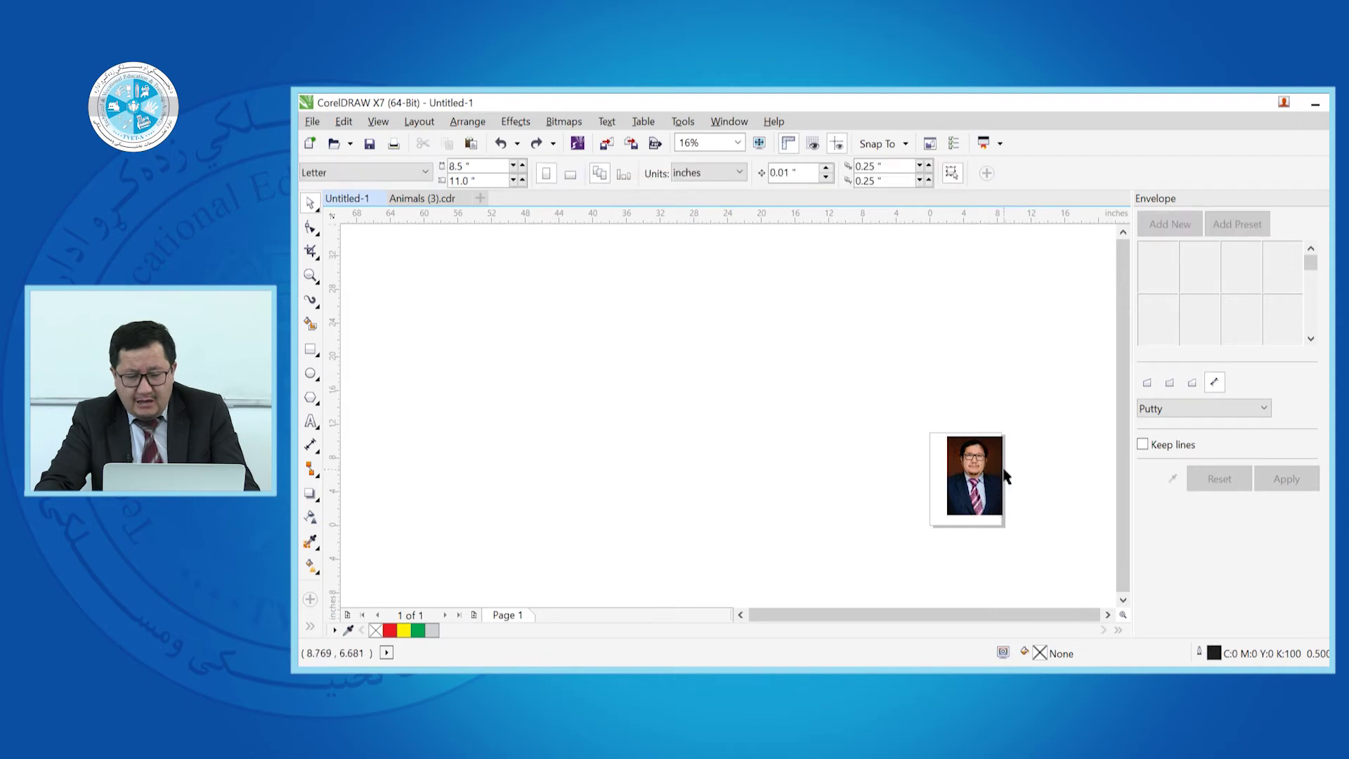
Step: Start a Clipart outline trace of the portrait photo, reducing the bitmap size
{"action": "left_click", "coordinate": [994, 514]}
{"action": "scroll", "coordinate": [988, 497], "scroll_direction": "up", "scroll_amount": 6}
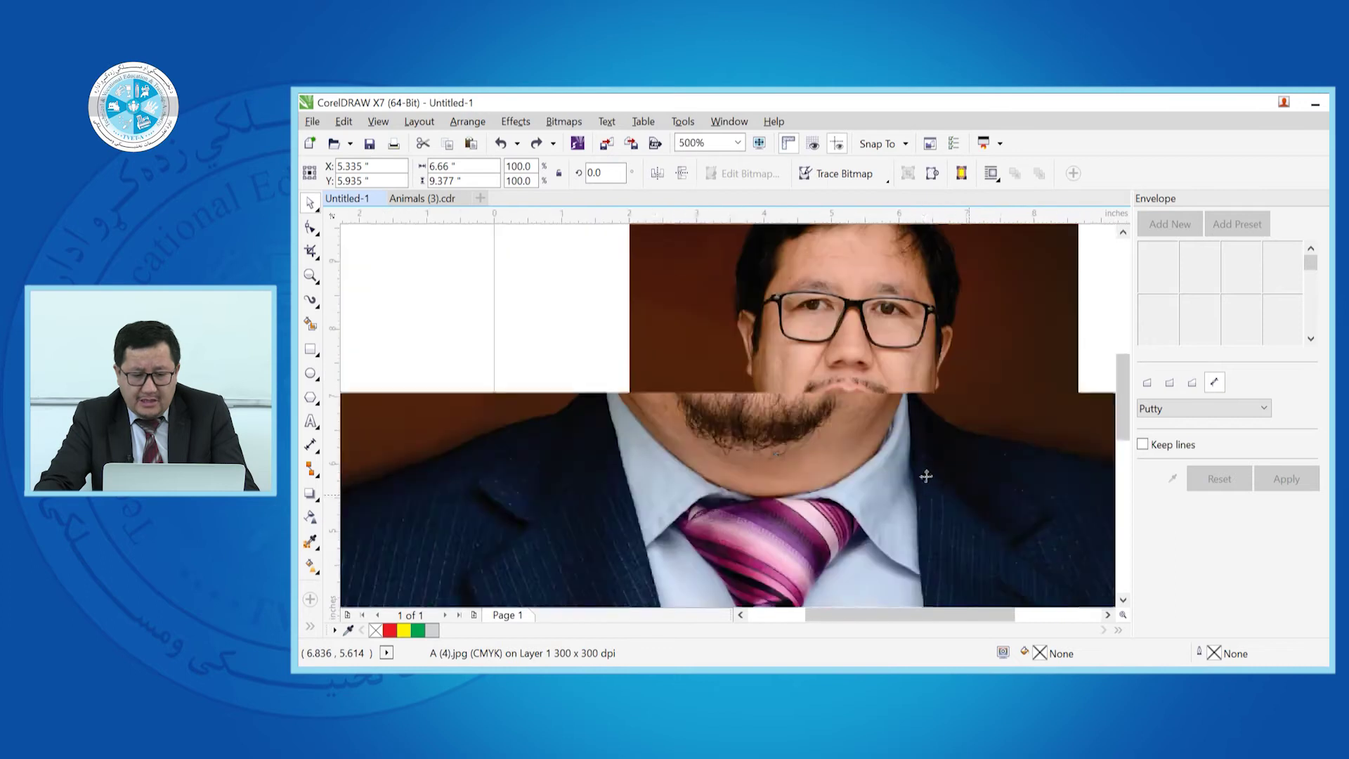
{"action": "scroll", "coordinate": [848, 277], "scroll_direction": "down", "scroll_amount": 2}
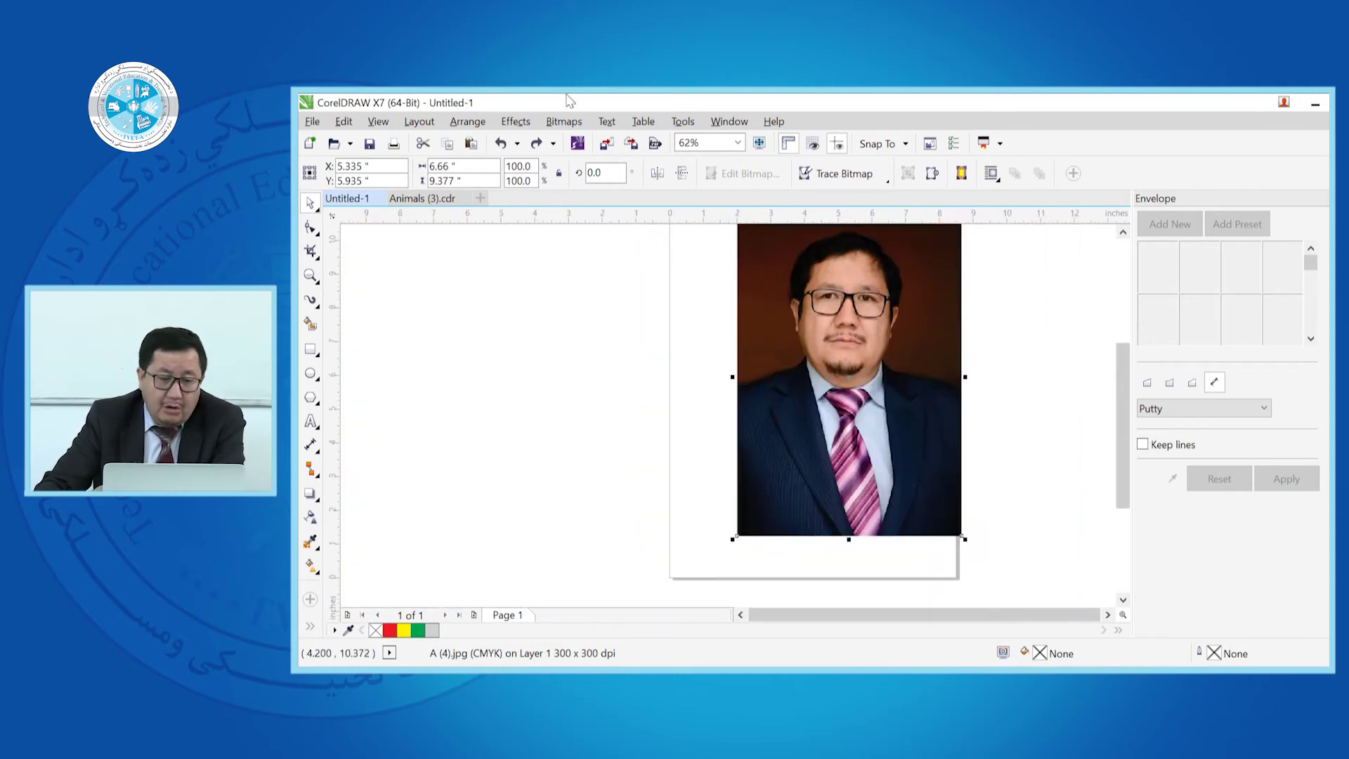
{"action": "left_click", "coordinate": [562, 123]}
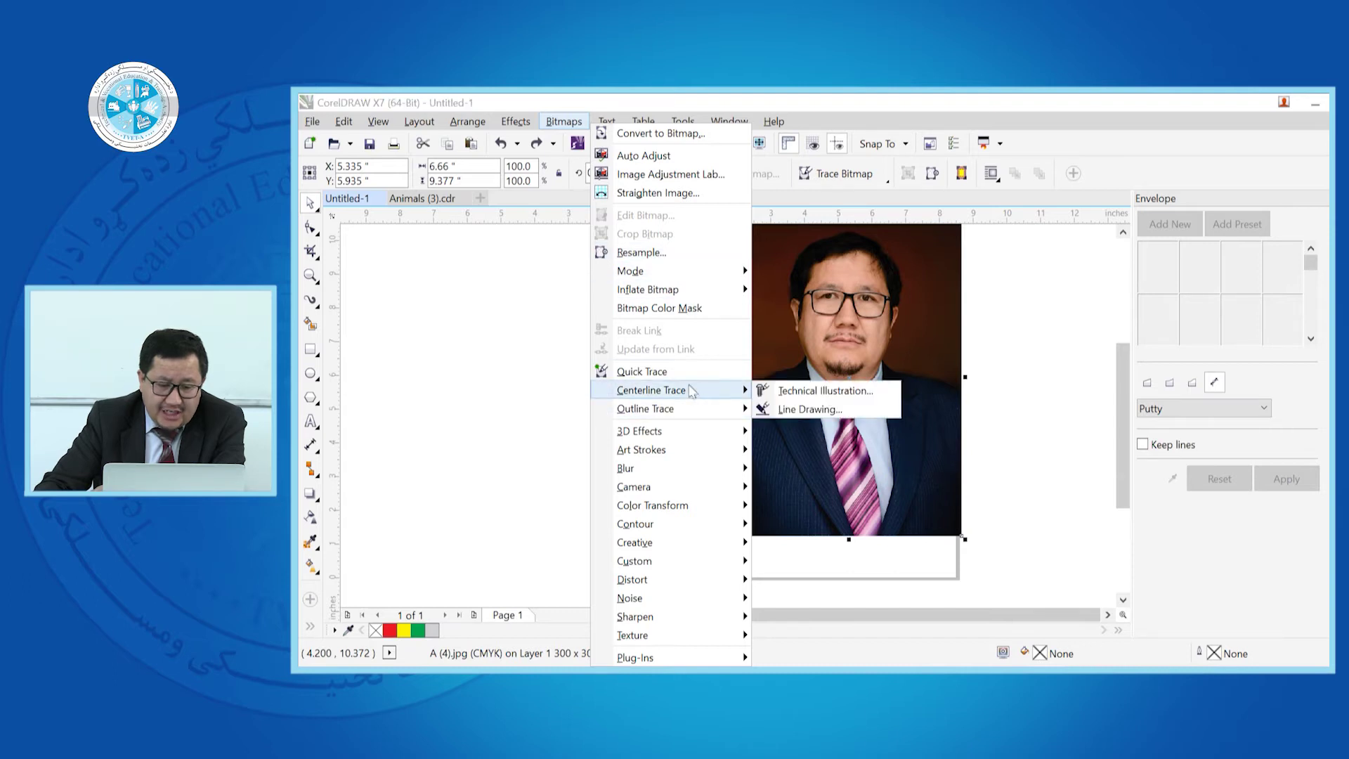
{"action": "mouse_move", "coordinate": [724, 413]}
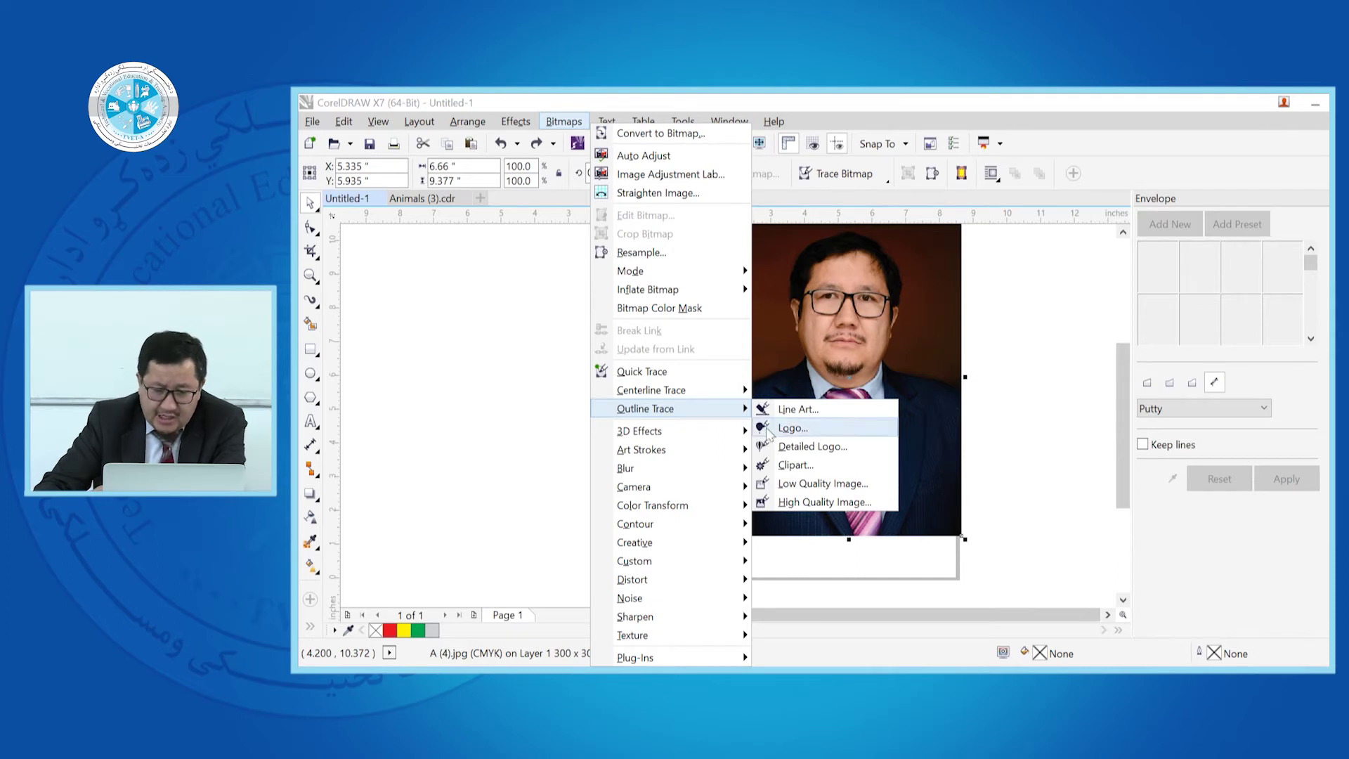
{"action": "left_click", "coordinate": [795, 465]}
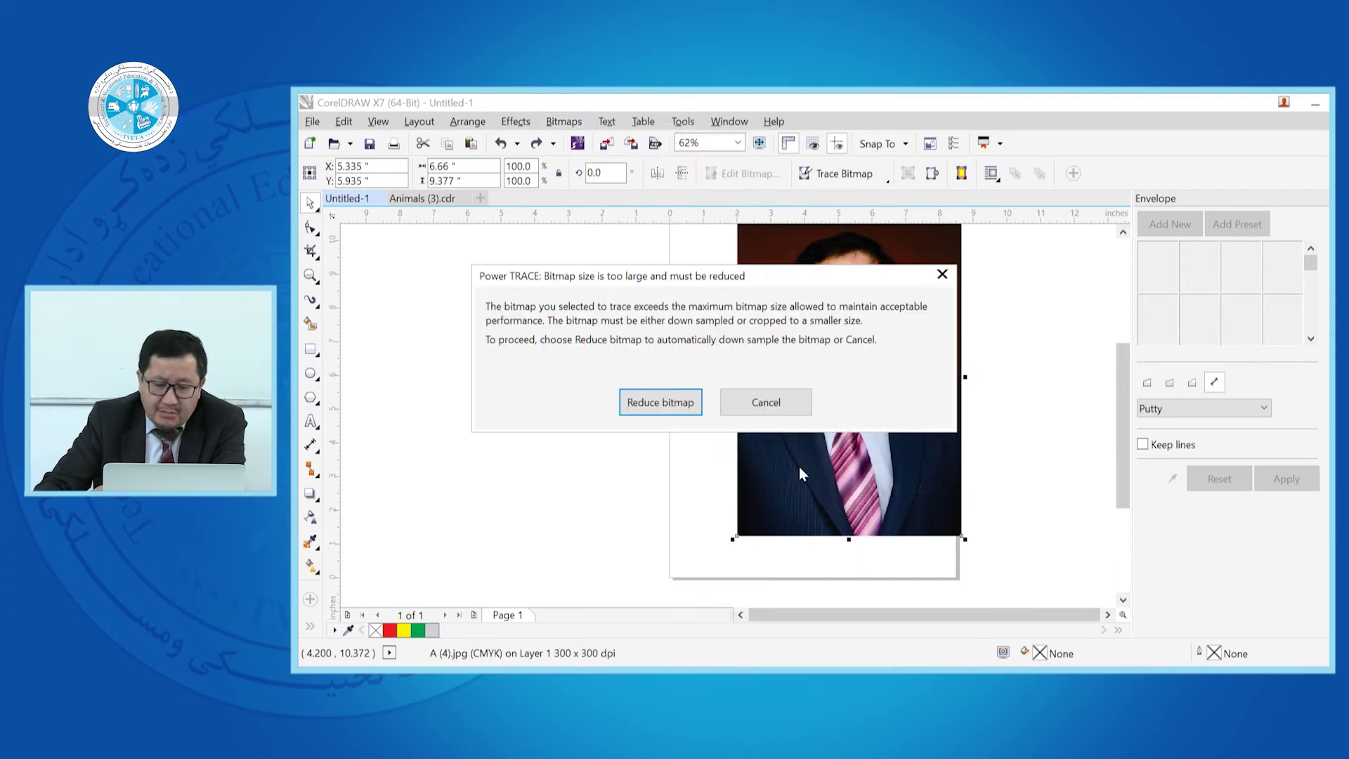
{"action": "left_click", "coordinate": [691, 404]}
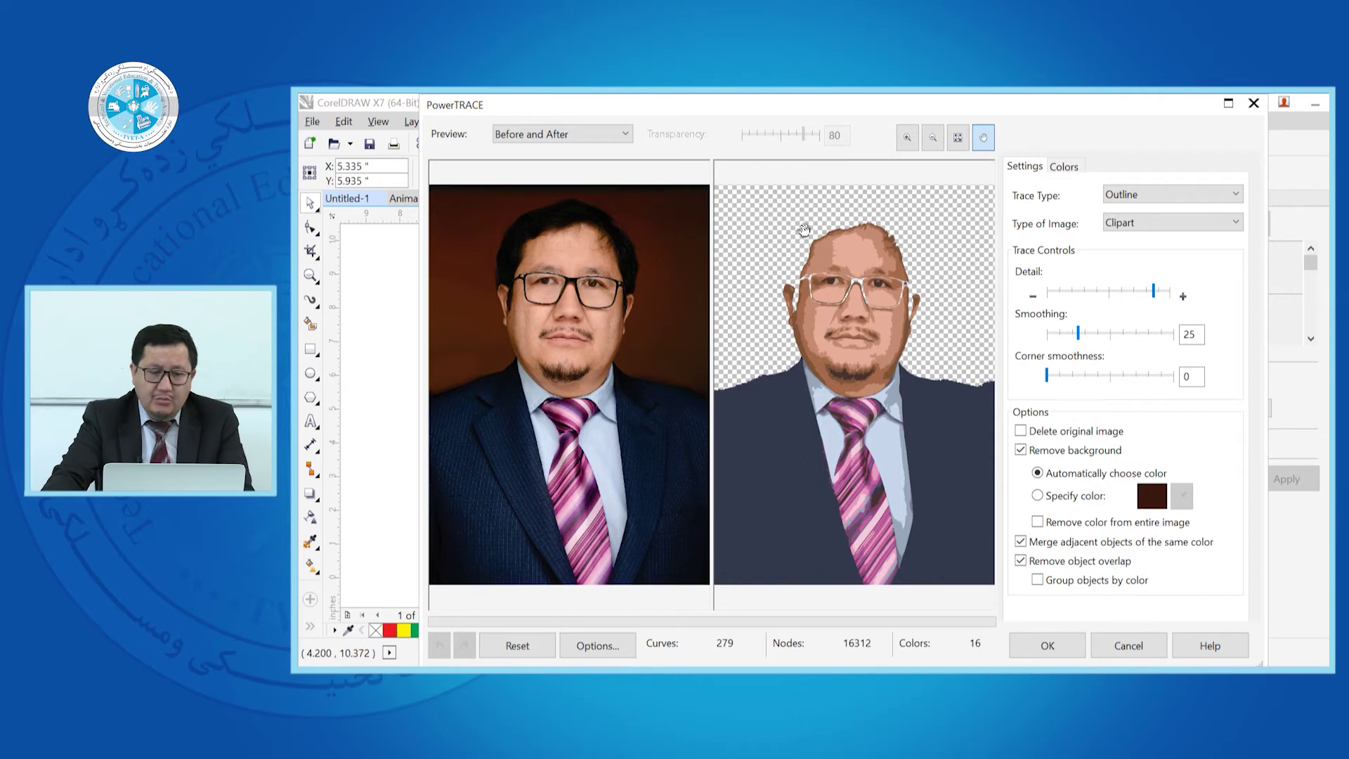
Step: Compare the face in the original photo with the Clipart trace preview up close
{"action": "scroll", "coordinate": [625, 218], "scroll_direction": "up", "scroll_amount": 2}
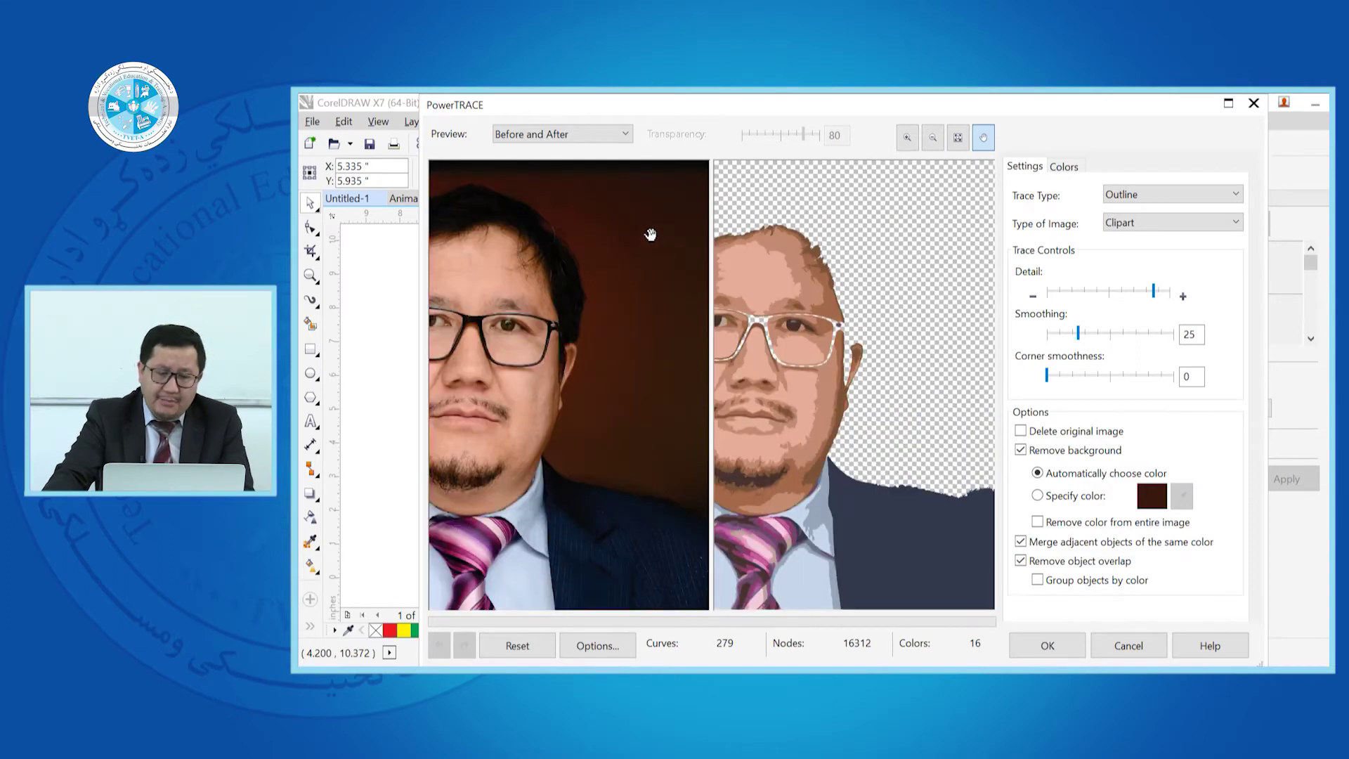
{"action": "left_click_drag", "start_coordinate": [878, 293], "coordinate": [877, 280]}
{"action": "mouse_move", "coordinate": [892, 428]}
{"action": "left_mouse_down"}
{"action": "mouse_move", "coordinate": [777, 483]}
{"action": "mouse_move", "coordinate": [794, 393]}
{"action": "mouse_move", "coordinate": [778, 386]}
{"action": "left_mouse_up"}
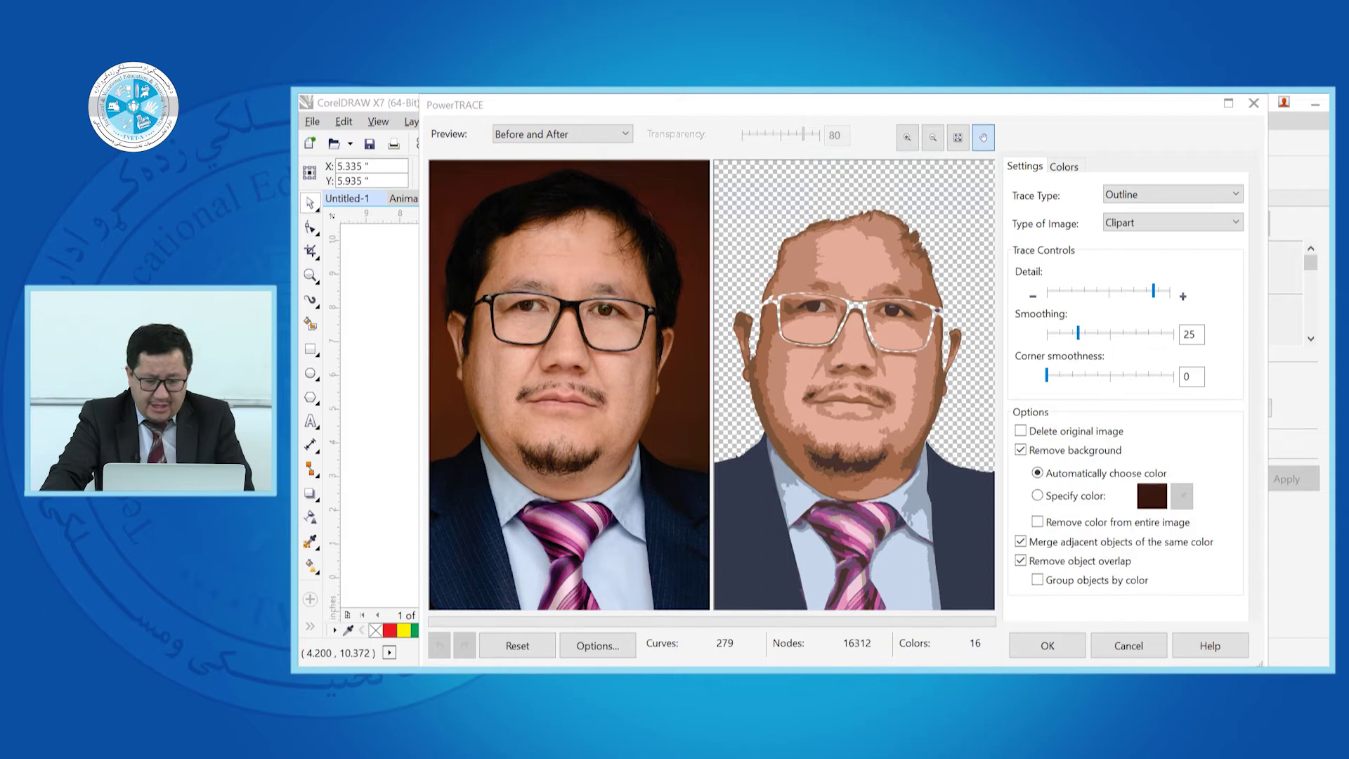
Step: Switch to File Explorer and open the نیکو داشت از روز سرباز folder inside 1 photo on drive D
{"action": "key", "text": "super+e"}
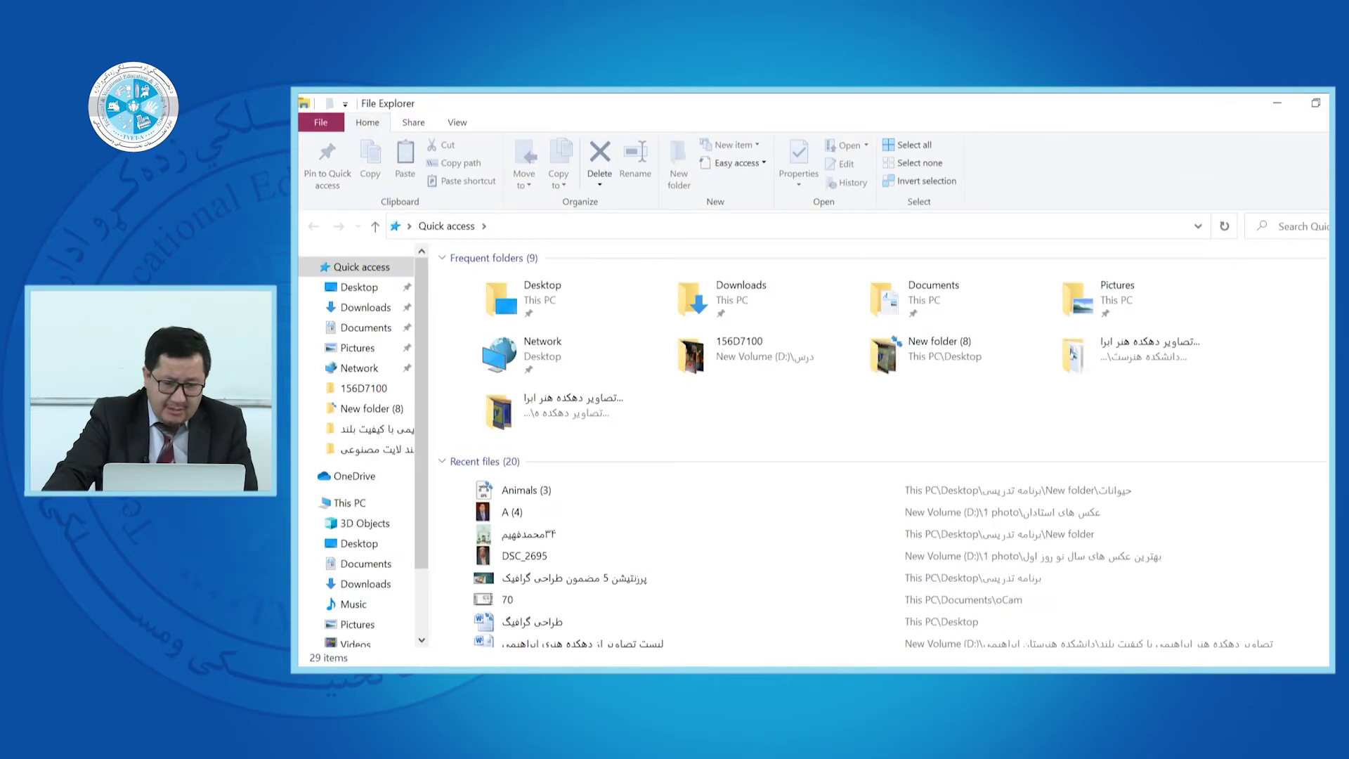
{"action": "scroll", "coordinate": [358, 551], "scroll_direction": "down", "scroll_amount": 1}
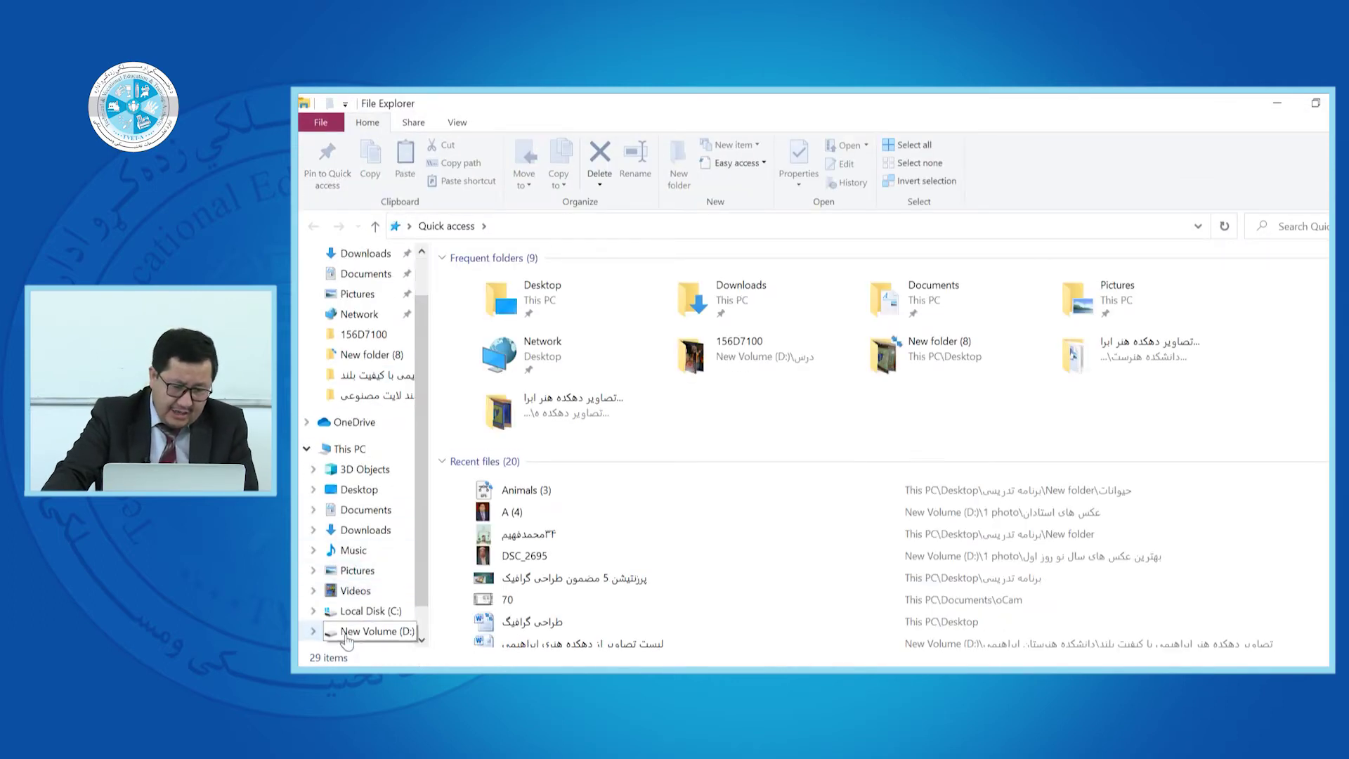
{"action": "left_click", "coordinate": [346, 631]}
{"action": "left_click", "coordinate": [471, 282]}
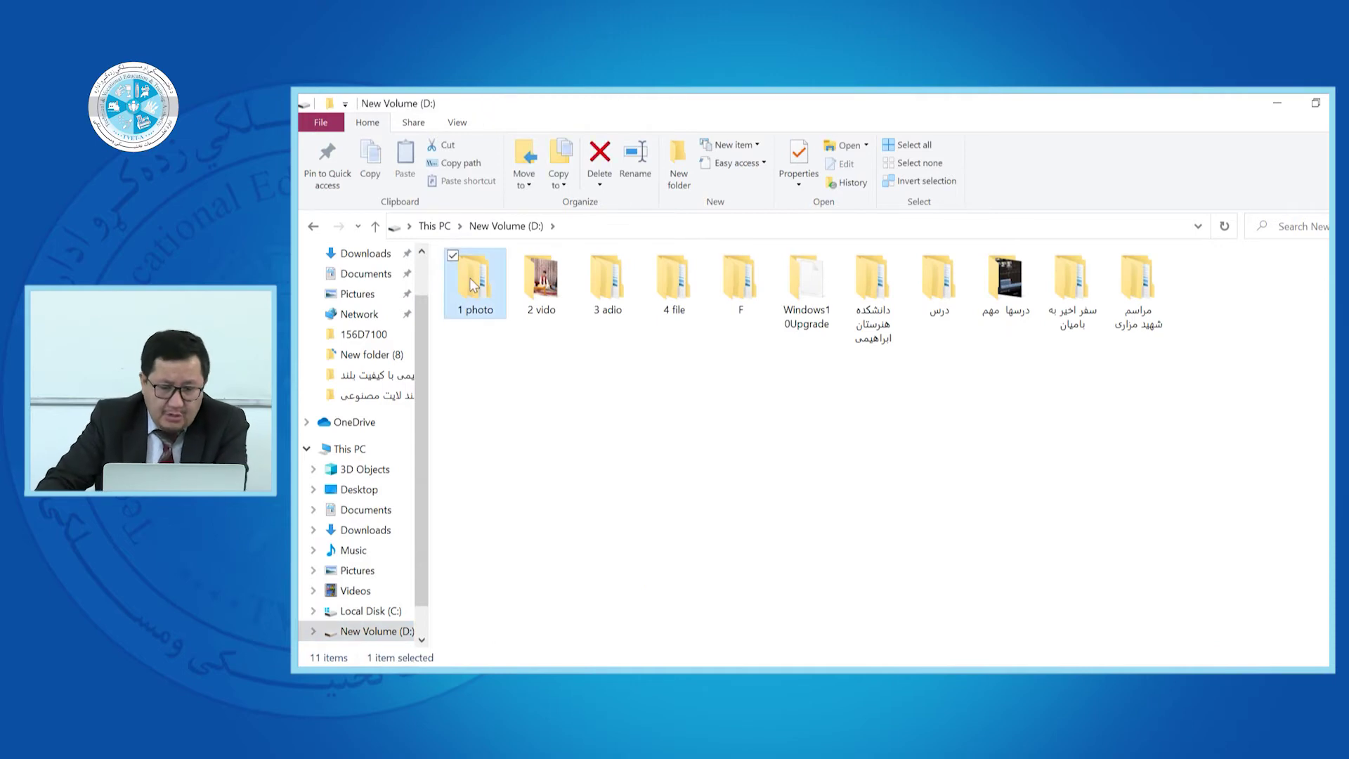
{"action": "double_click", "coordinate": [470, 281]}
{"action": "scroll", "coordinate": [738, 429], "scroll_direction": "down", "scroll_amount": 5}
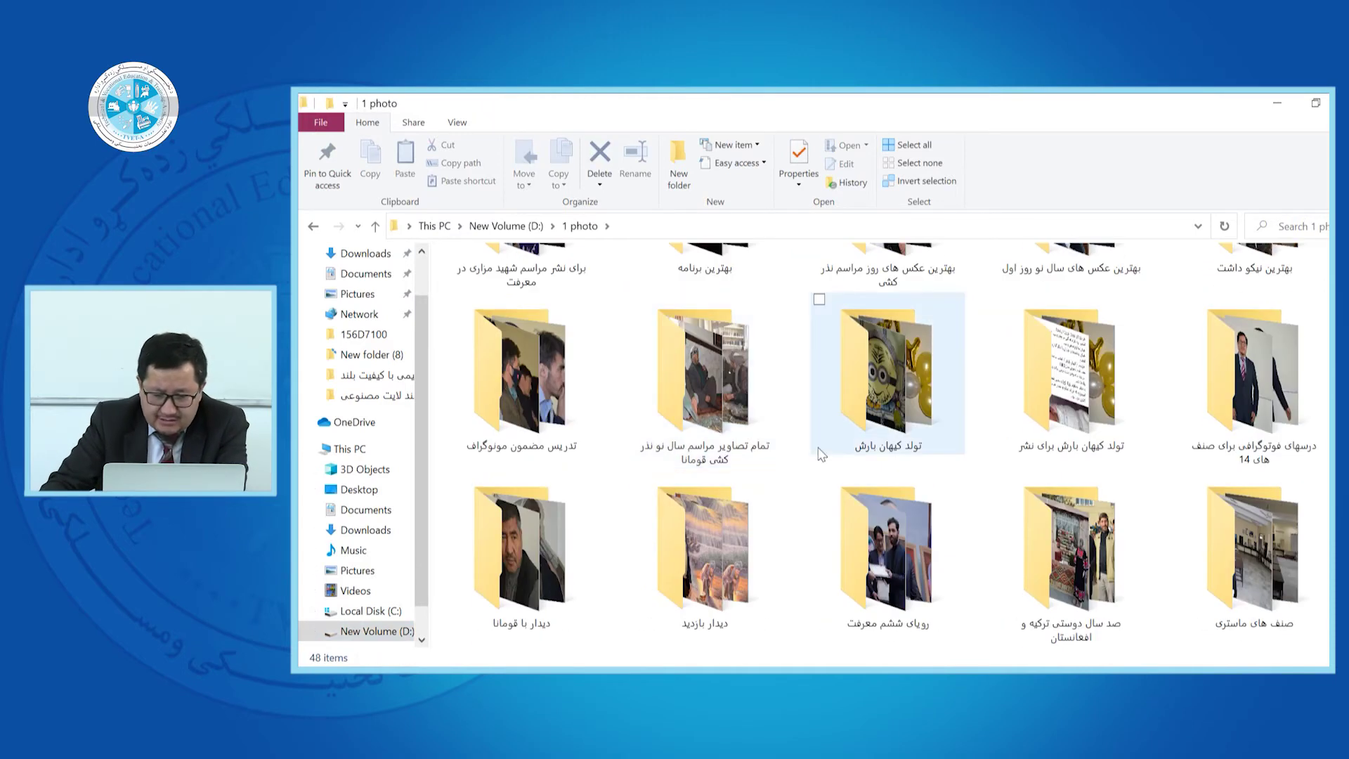
{"action": "scroll", "coordinate": [821, 454], "scroll_direction": "down", "scroll_amount": 3}
{"action": "scroll", "coordinate": [821, 454], "scroll_direction": "down", "scroll_amount": 5}
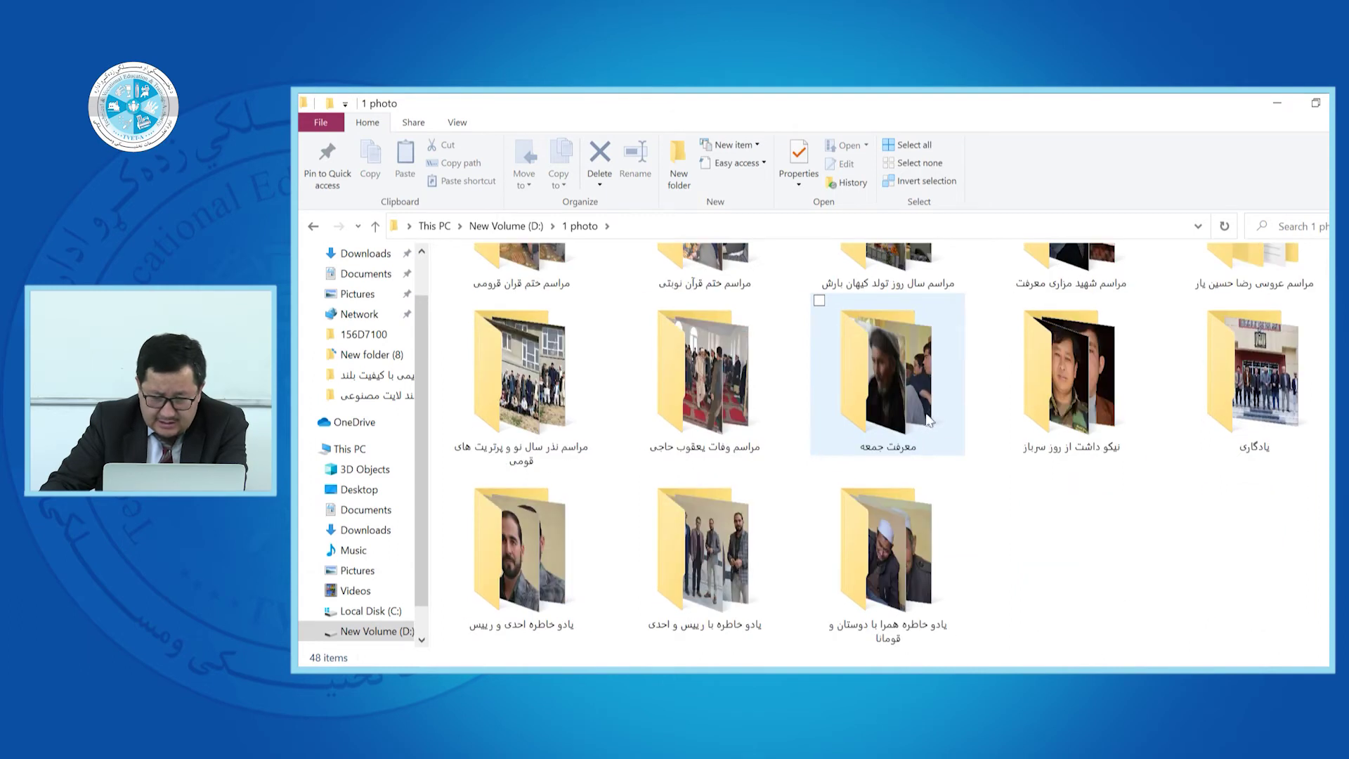
{"action": "double_click", "coordinate": [1086, 382]}
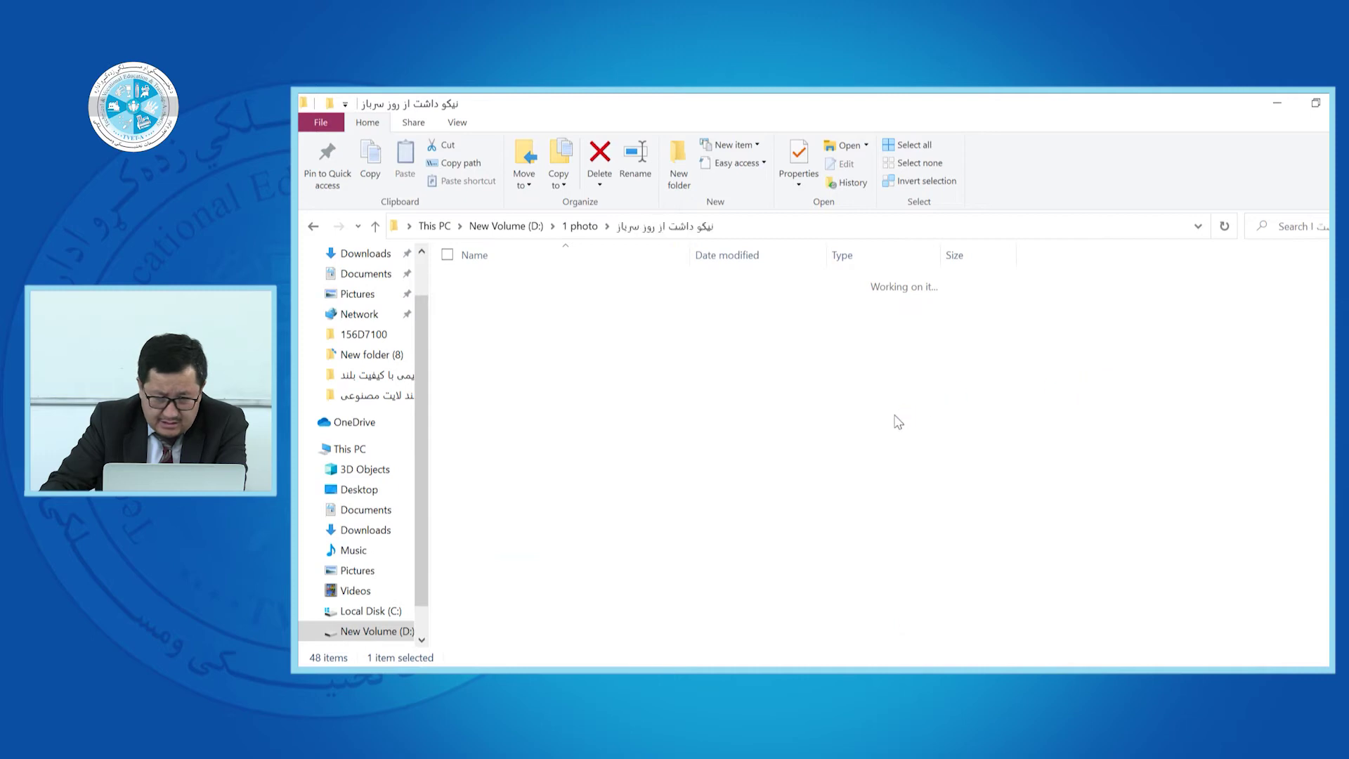
{"action": "scroll", "coordinate": [897, 422], "scroll_direction": "down", "scroll_amount": 3}
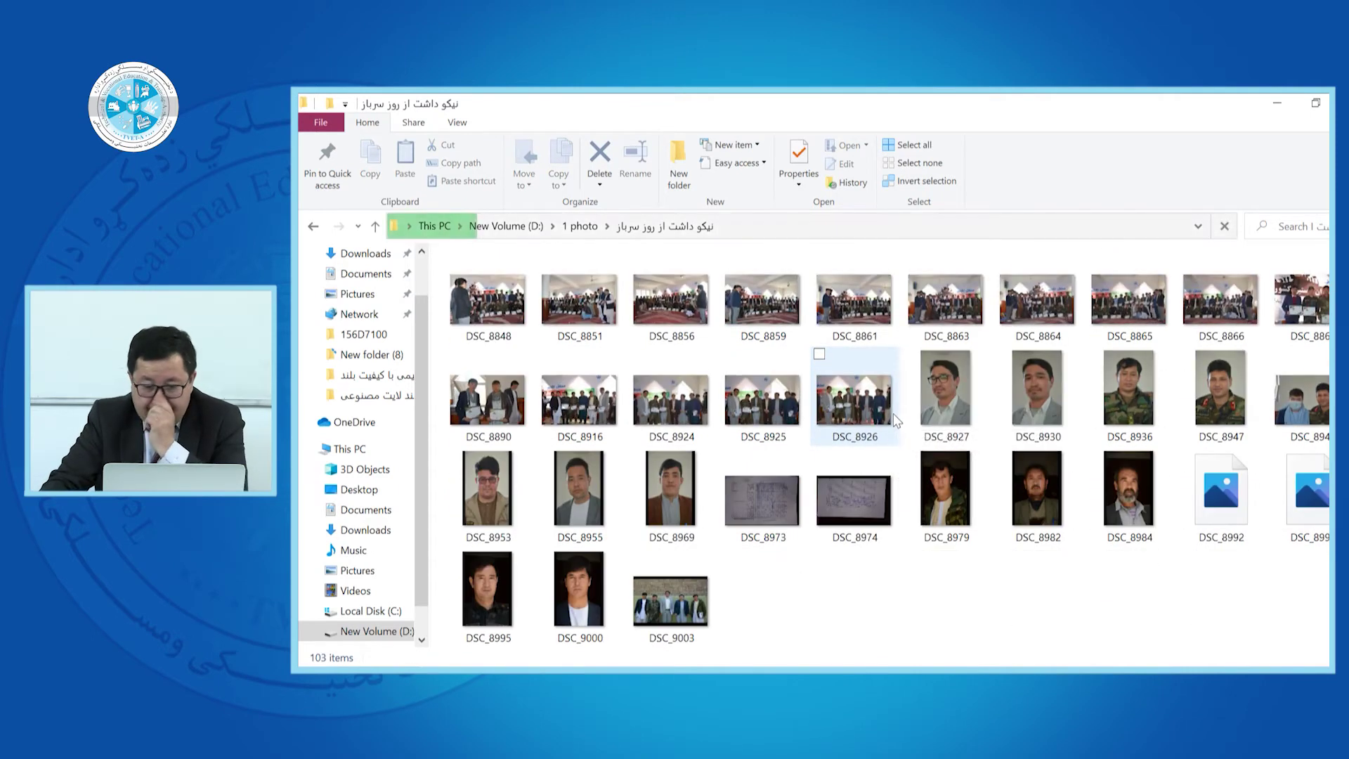
Step: Bring the portrait photo DSC_8969 from the folder into a new CorelDRAW document
{"action": "left_click", "coordinate": [685, 495]}
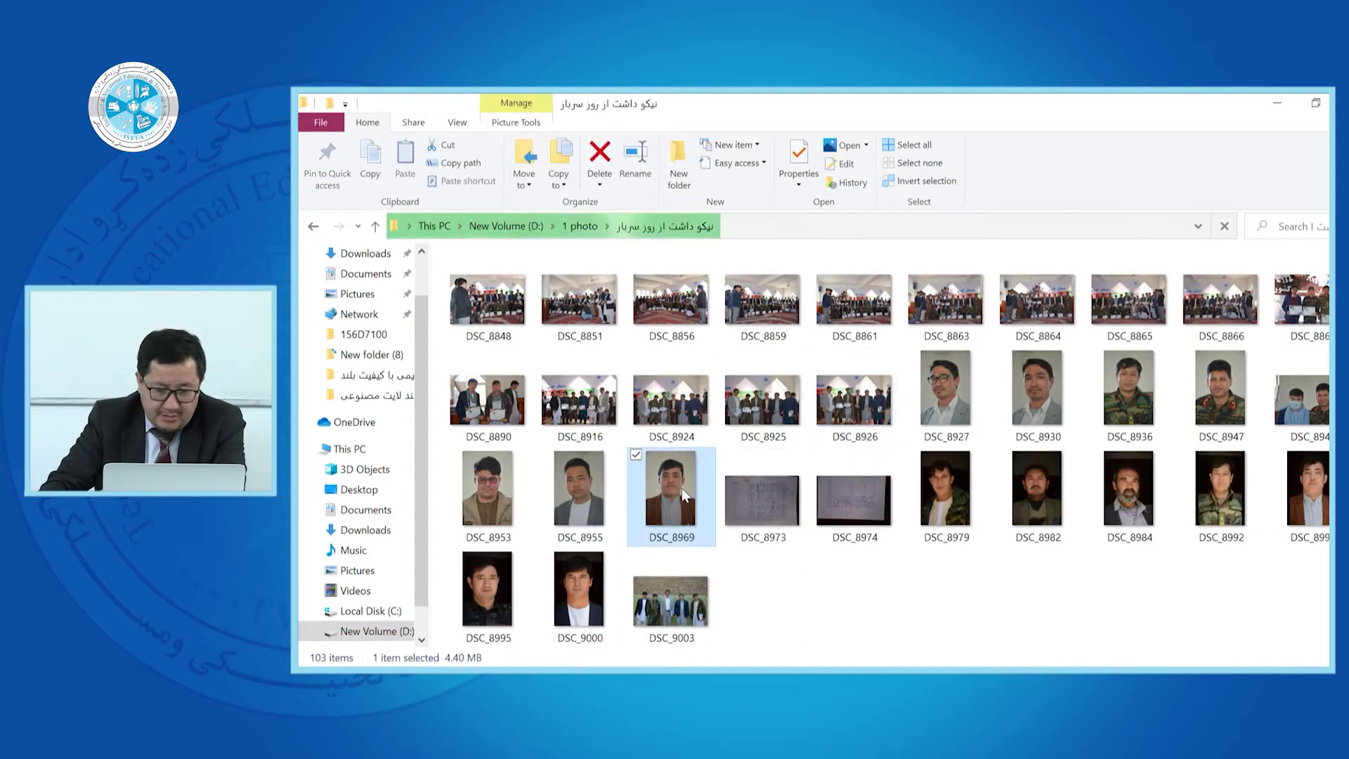
{"action": "right_click", "coordinate": [676, 479]}
{"action": "mouse_move", "coordinate": [587, 408]}
{"action": "left_click", "coordinate": [757, 465]}
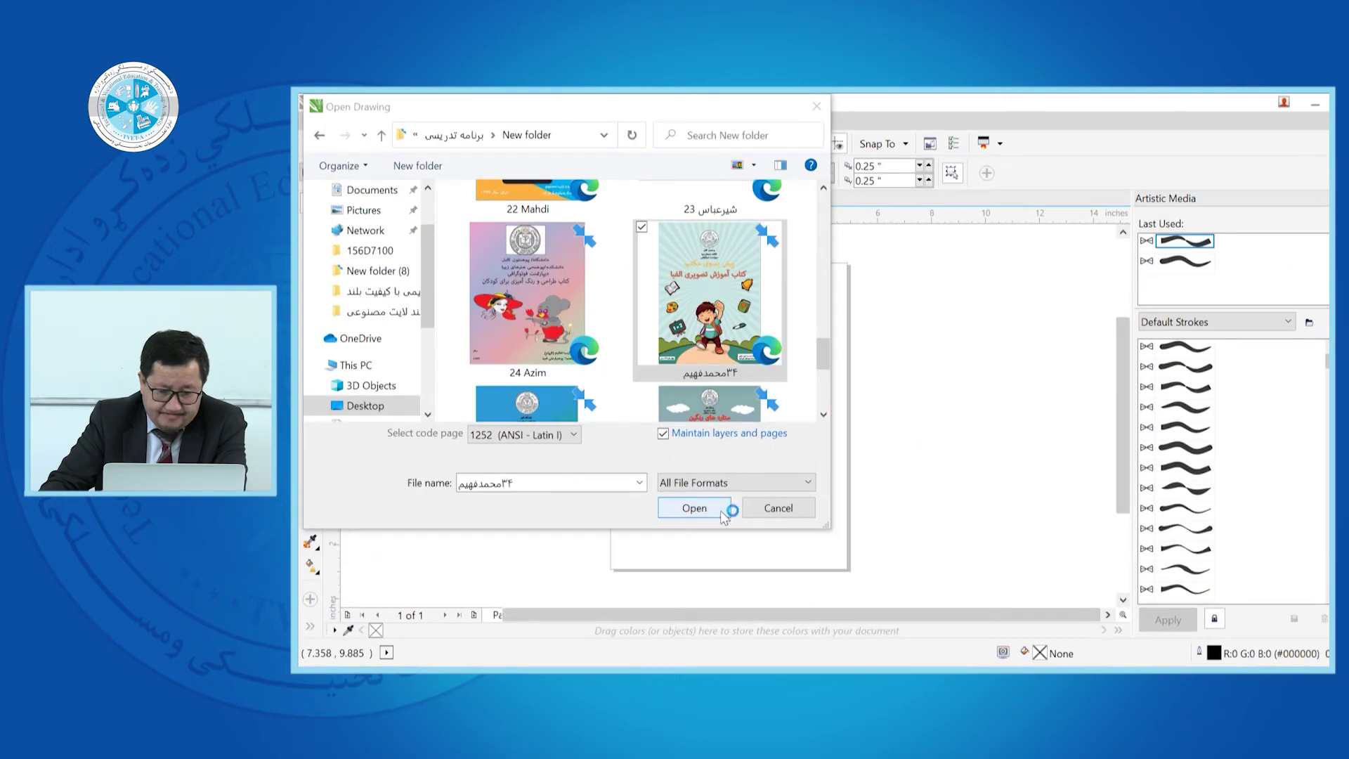
{"action": "left_click", "coordinate": [716, 515]}
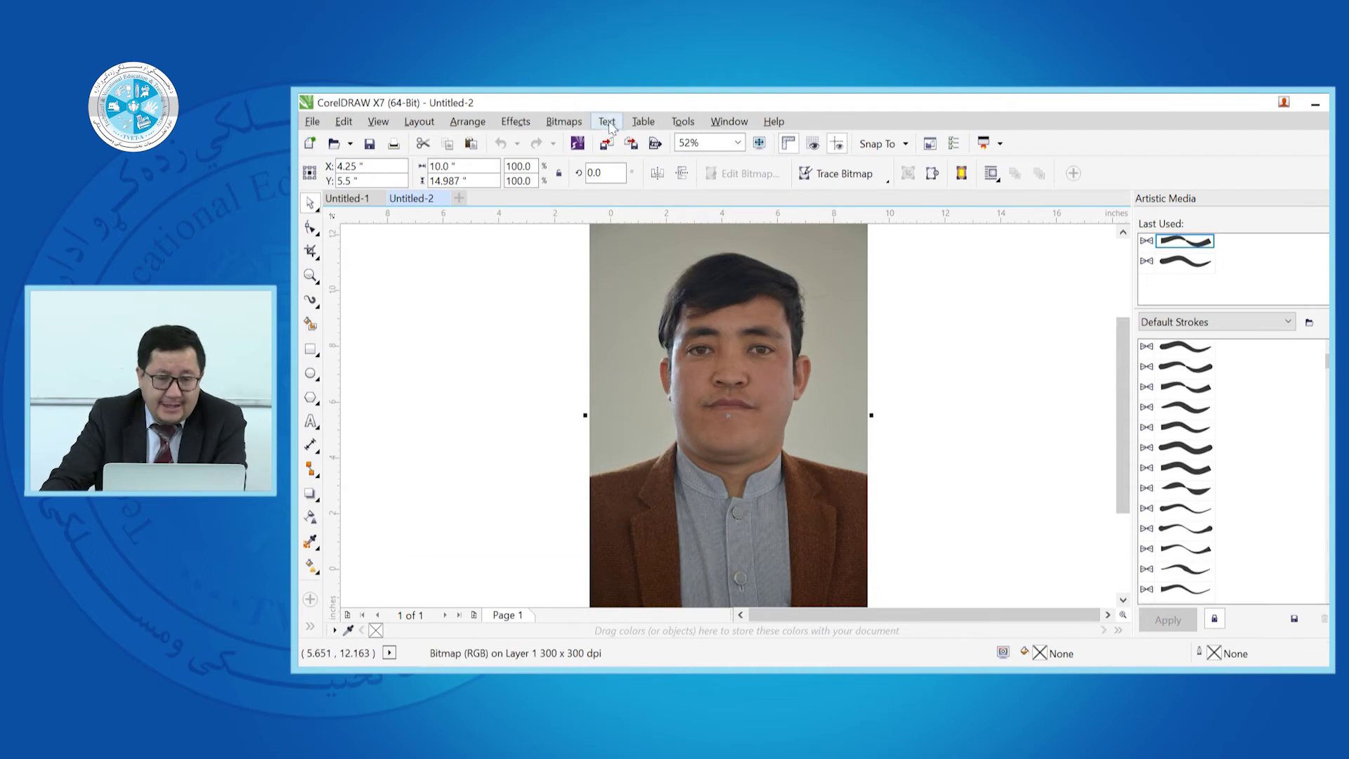
Step: Start a Clipart outline trace of the portrait of the man in the brown jacket
{"action": "left_click", "coordinate": [563, 122]}
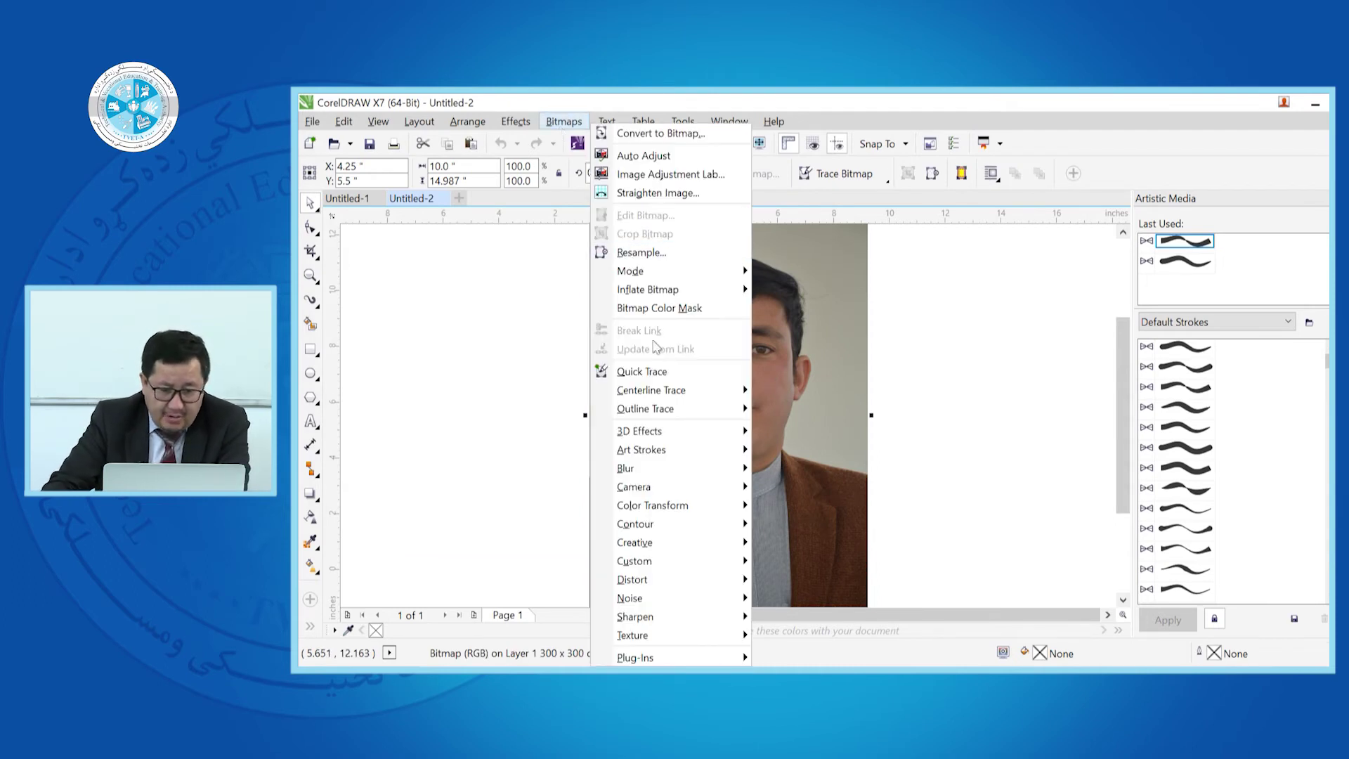
{"action": "mouse_move", "coordinate": [656, 390]}
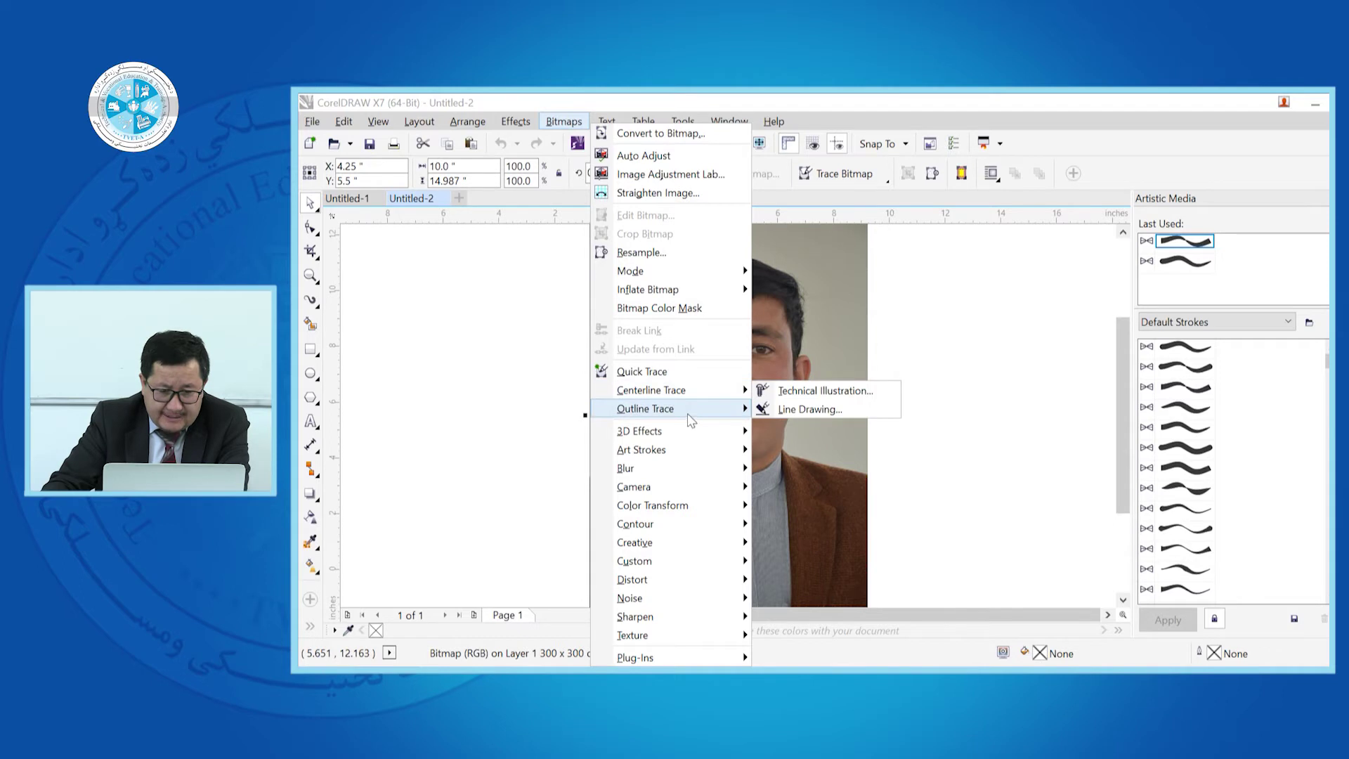
{"action": "mouse_move", "coordinate": [688, 413]}
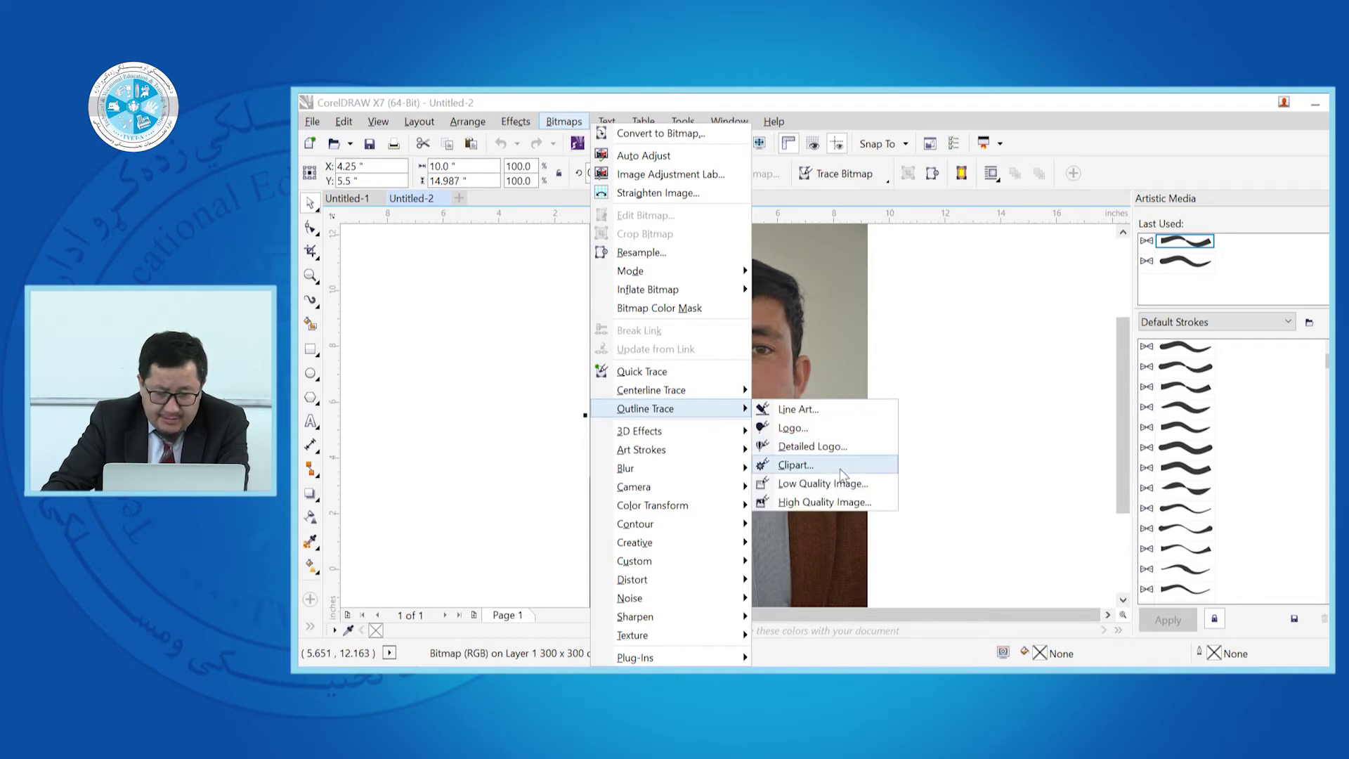
{"action": "left_click", "coordinate": [802, 467]}
{"action": "left_click", "coordinate": [692, 398]}
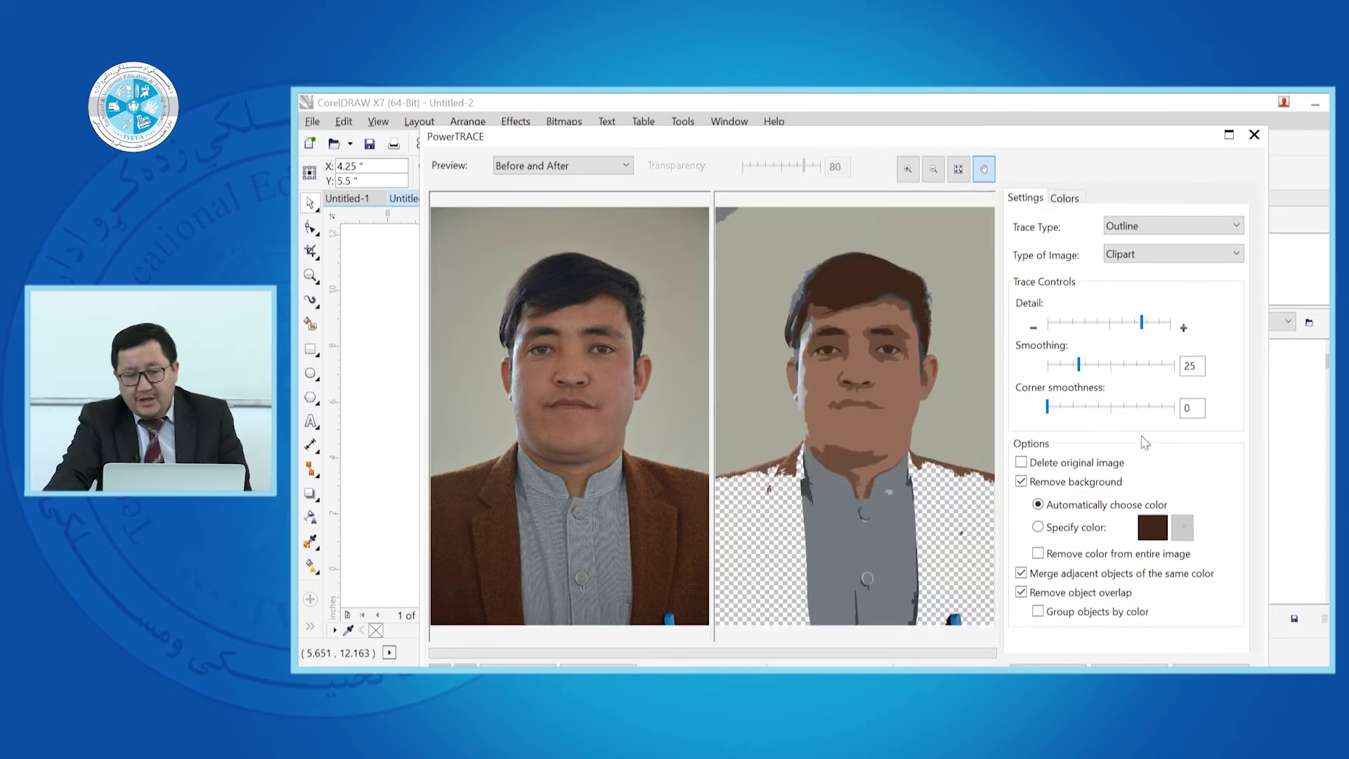
Step: Try Smoothing at 52, a slightly lower Detail level and Corner smoothness at 36, and discard the Clipart trace
{"action": "left_click", "coordinate": [1114, 365]}
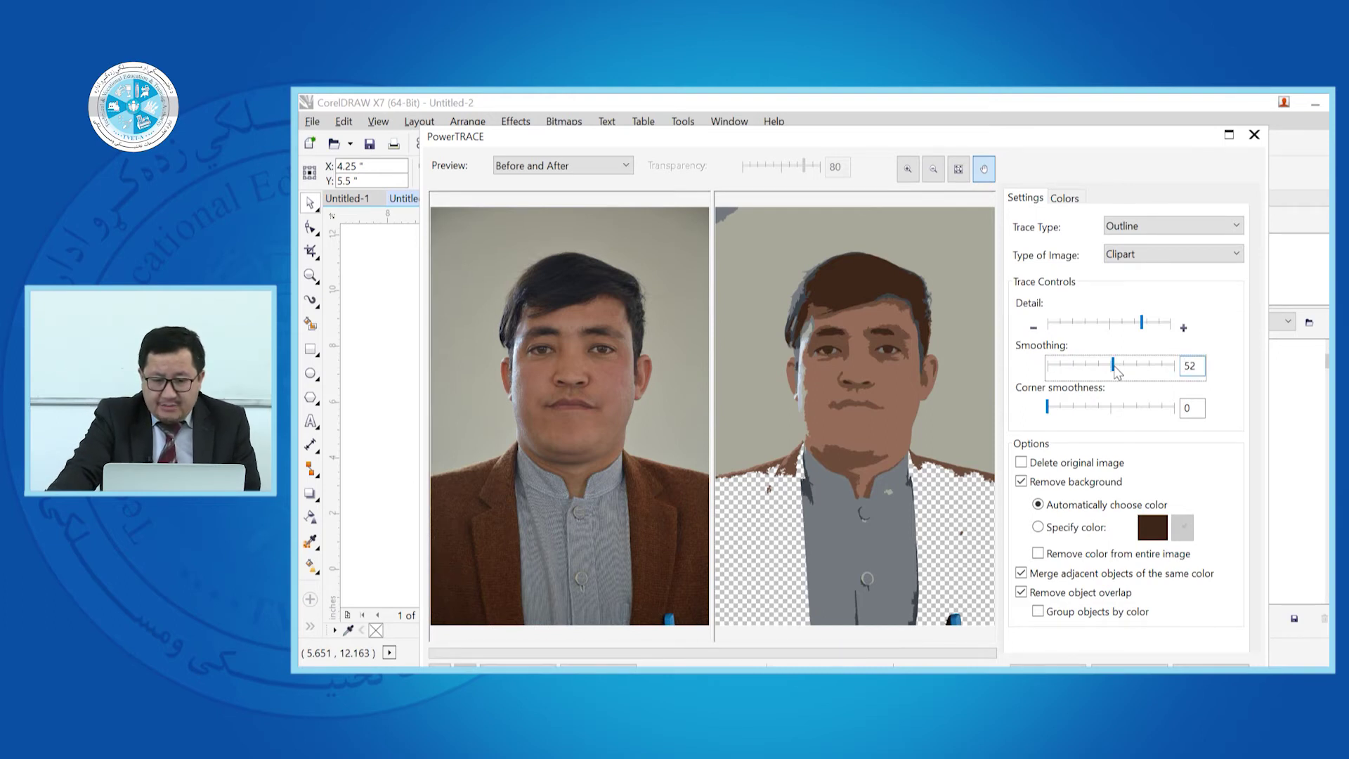
{"action": "left_click", "coordinate": [1110, 325]}
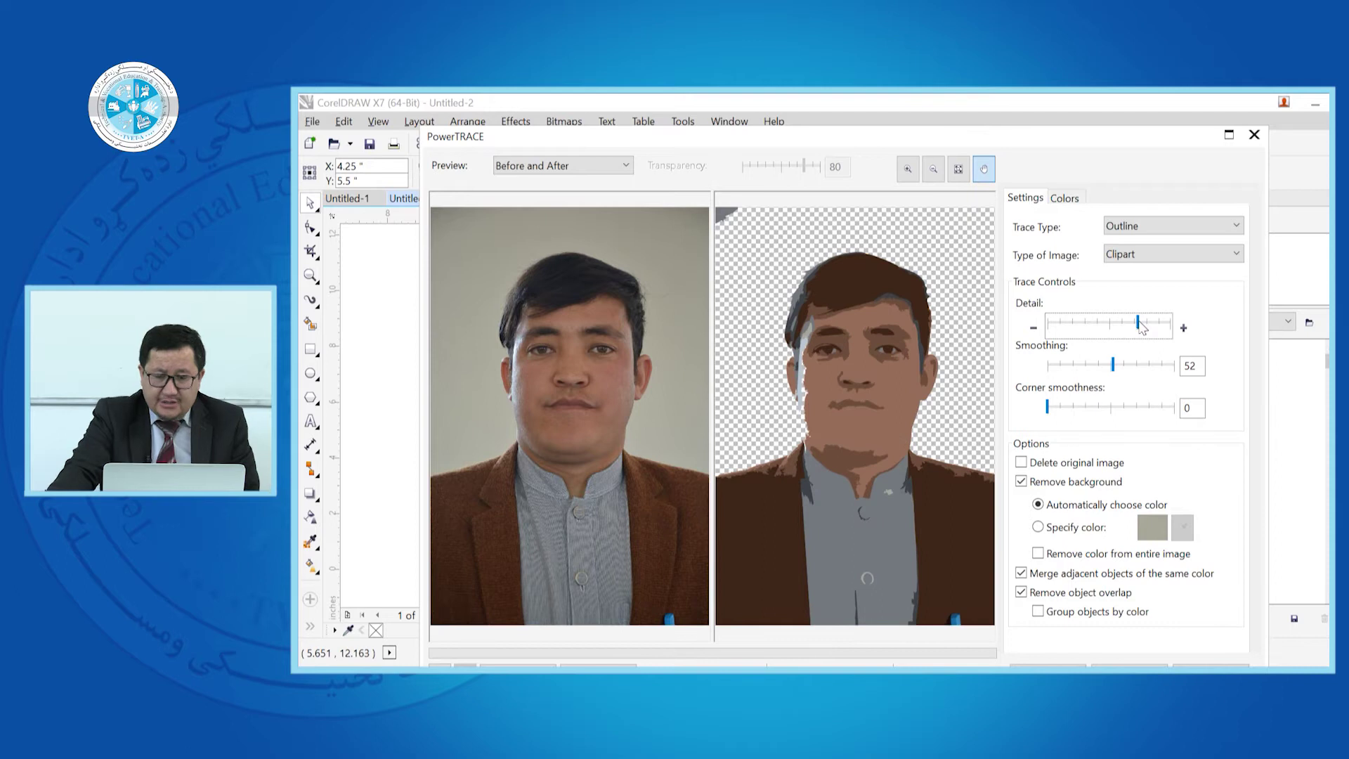
{"action": "left_click", "coordinate": [1094, 407]}
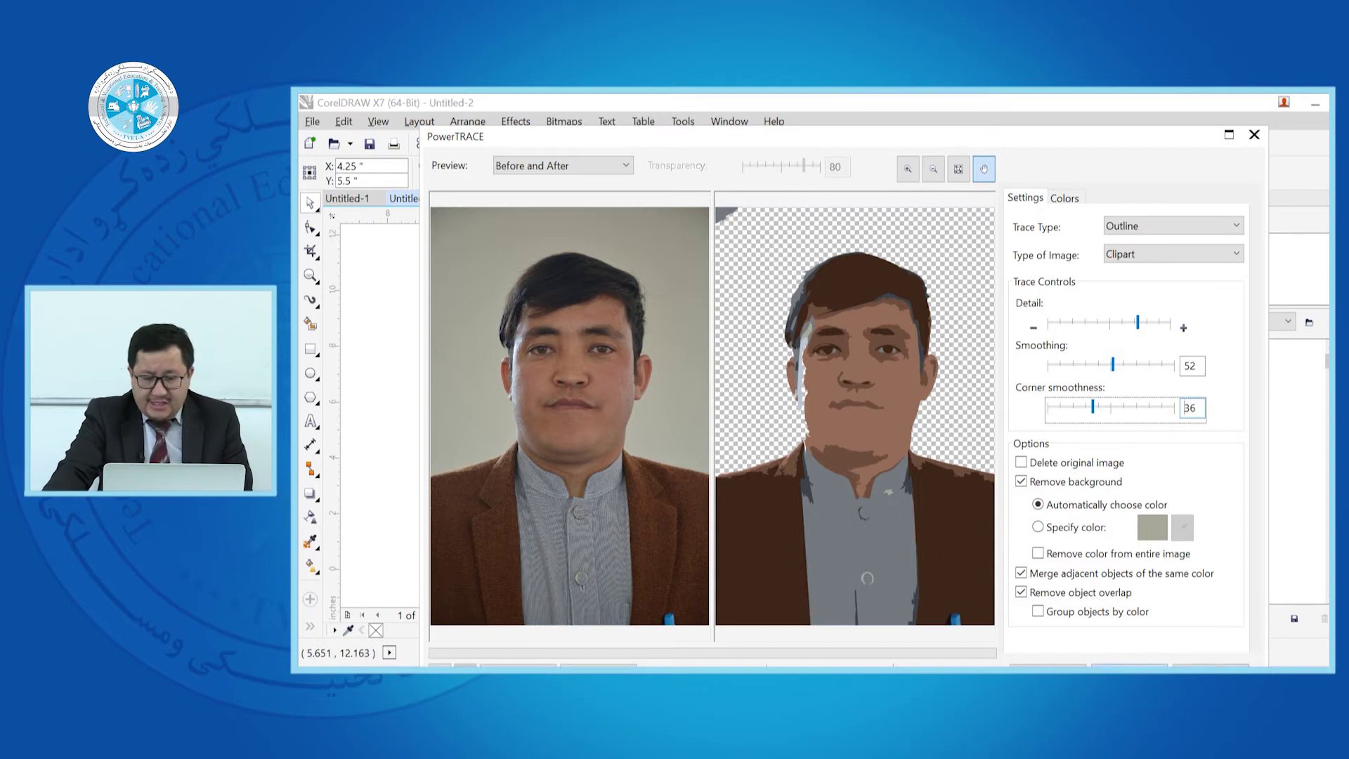
{"action": "key", "text": "Escape"}
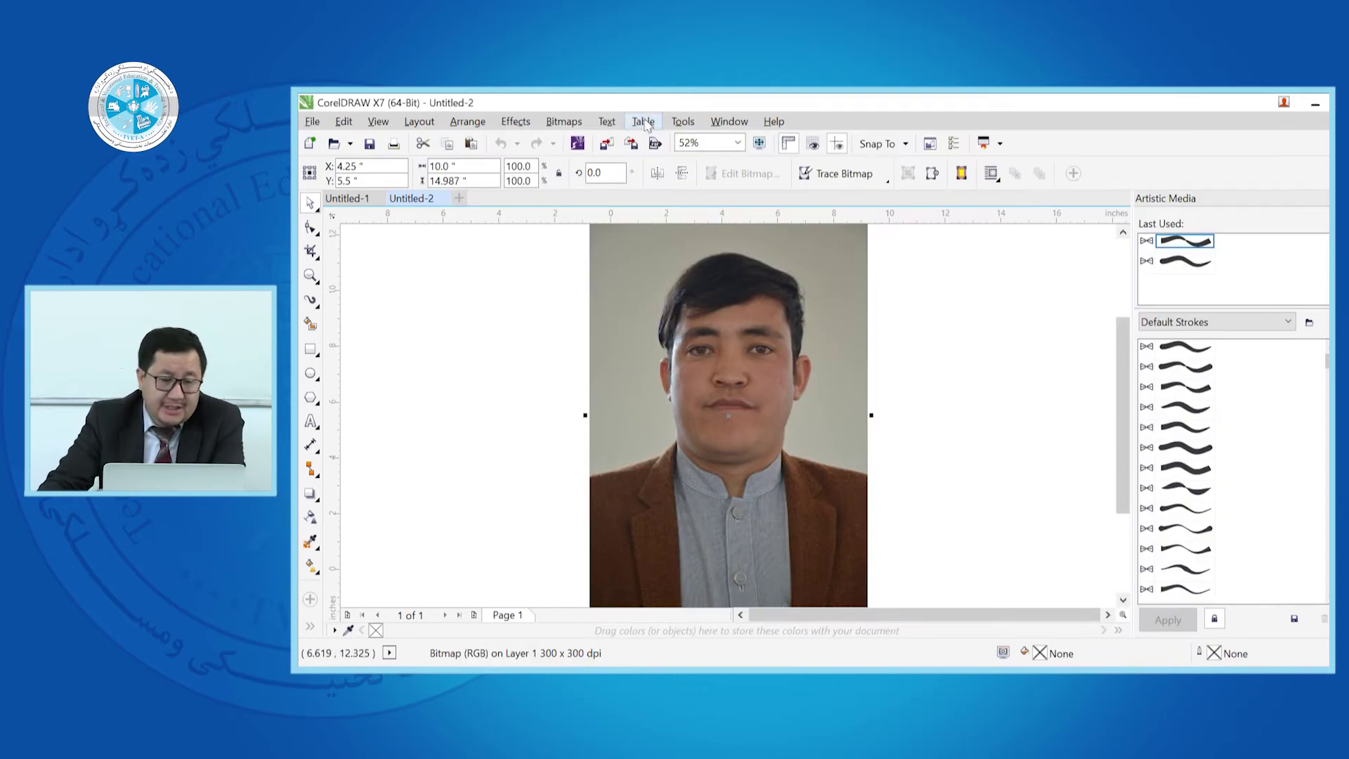
{"action": "left_click", "coordinate": [568, 123]}
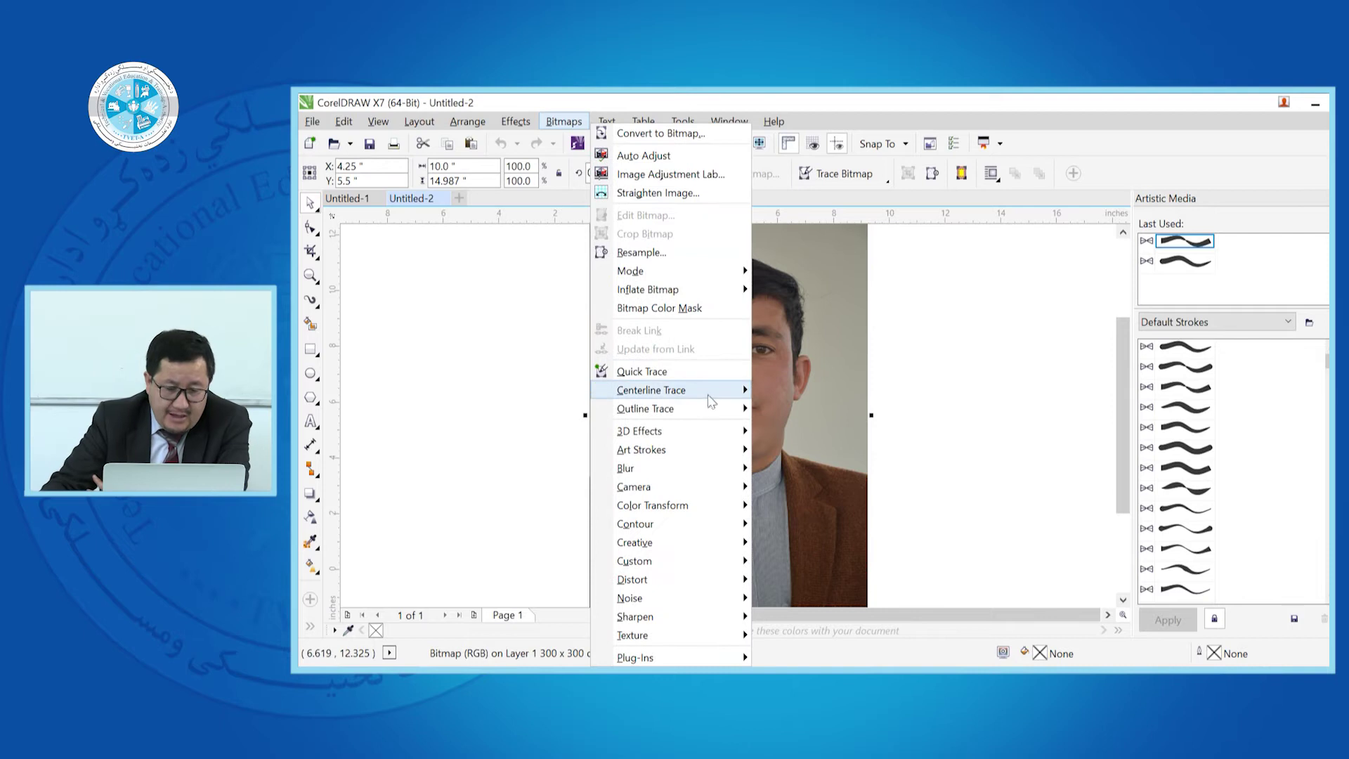
{"action": "mouse_move", "coordinate": [711, 432]}
{"action": "left_click", "coordinate": [964, 417]}
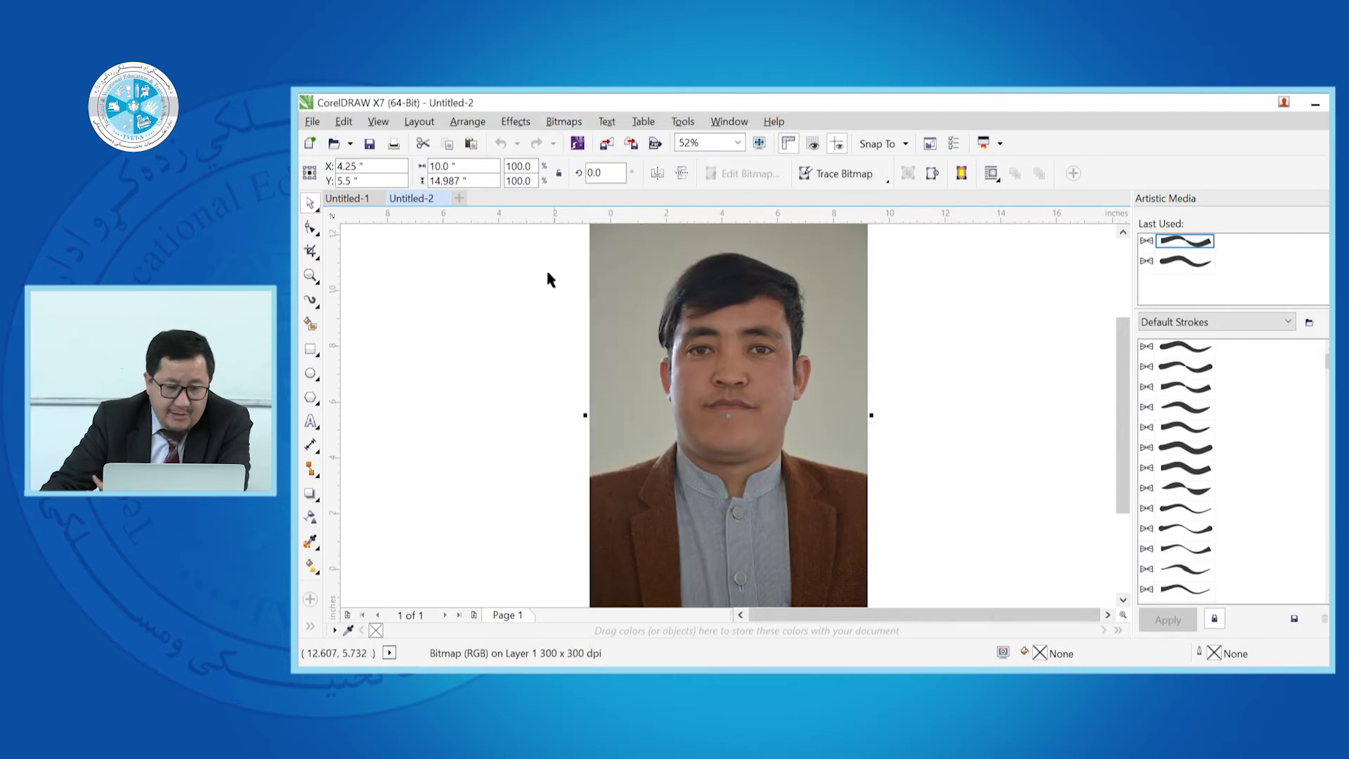
Step: In the other Untitled-1 document, convert the suited man's portrait A (4).jpg to 1-bit black and white with the Halftone method
{"action": "left_click", "coordinate": [347, 198]}
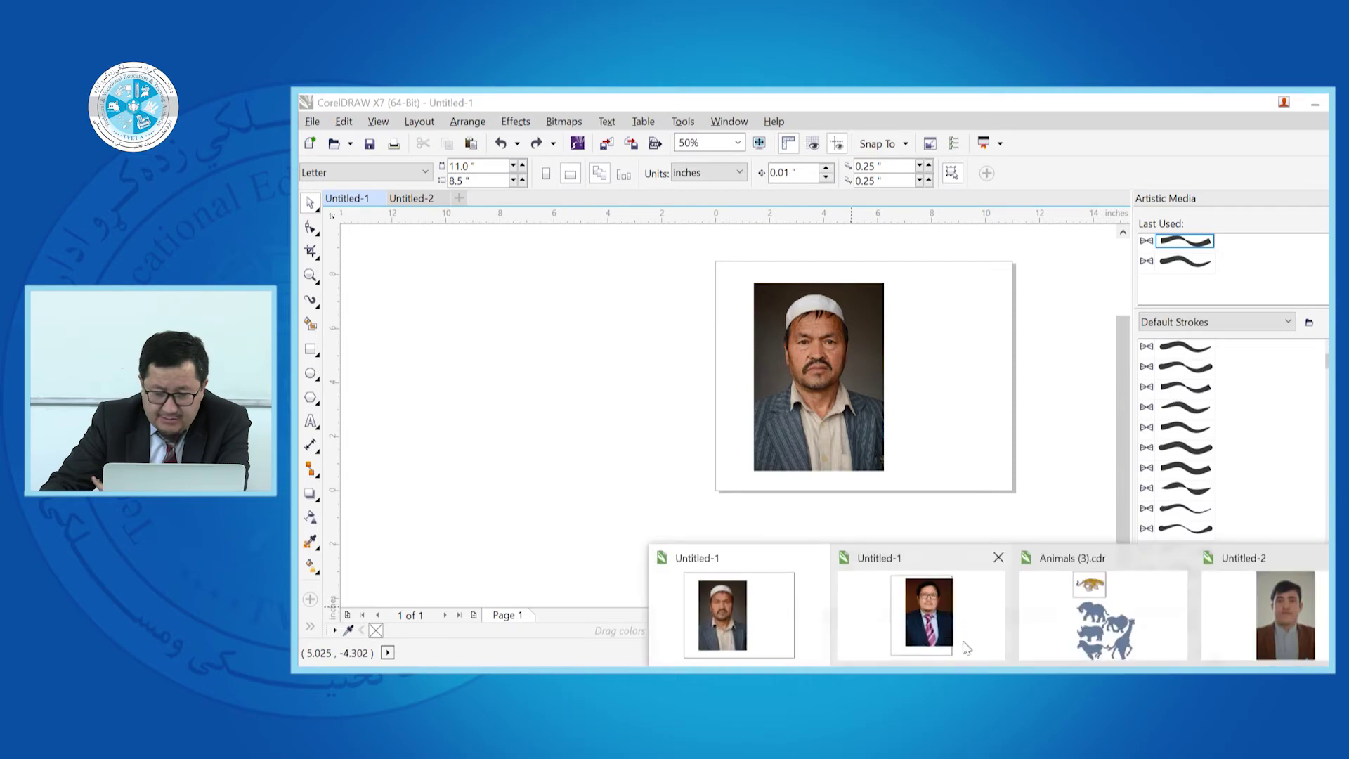
{"action": "left_click", "coordinate": [965, 642]}
{"action": "left_click", "coordinate": [1124, 643]}
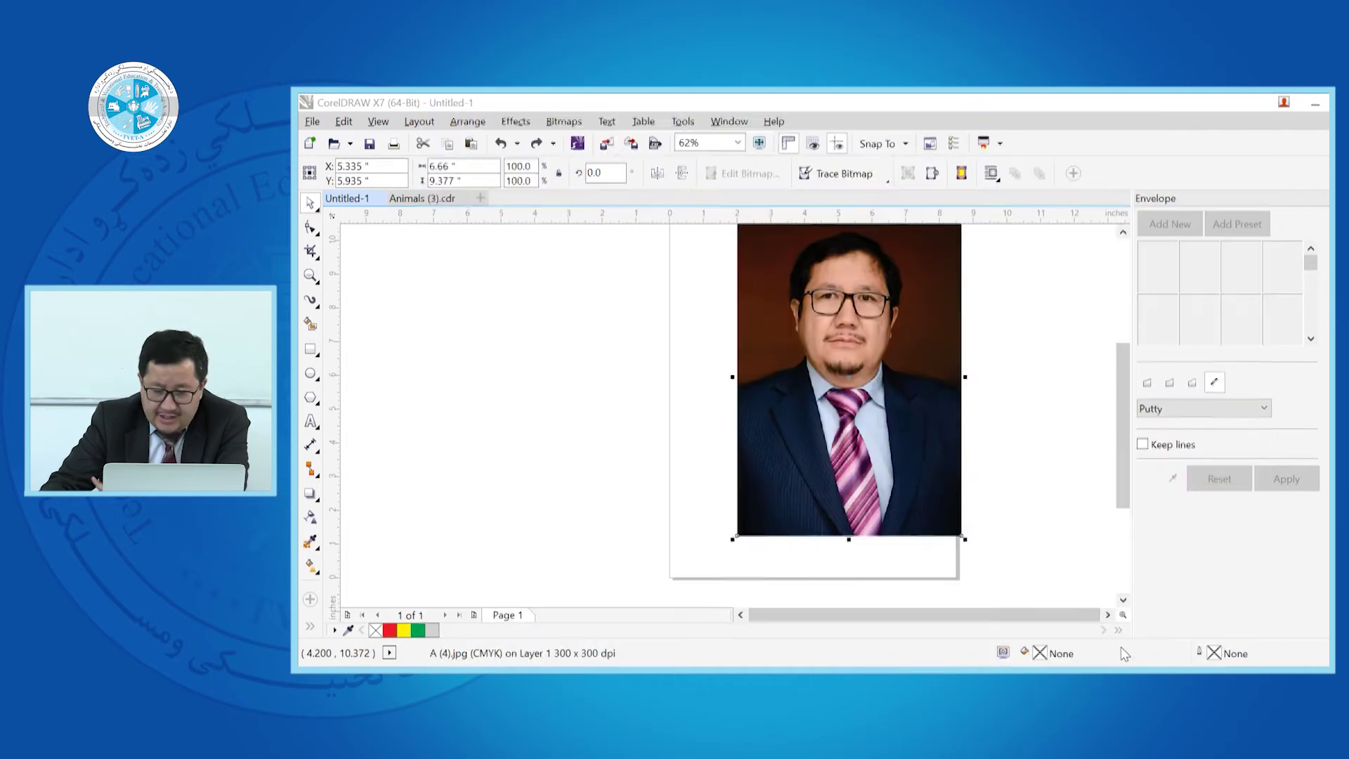
{"action": "left_click", "coordinate": [564, 122]}
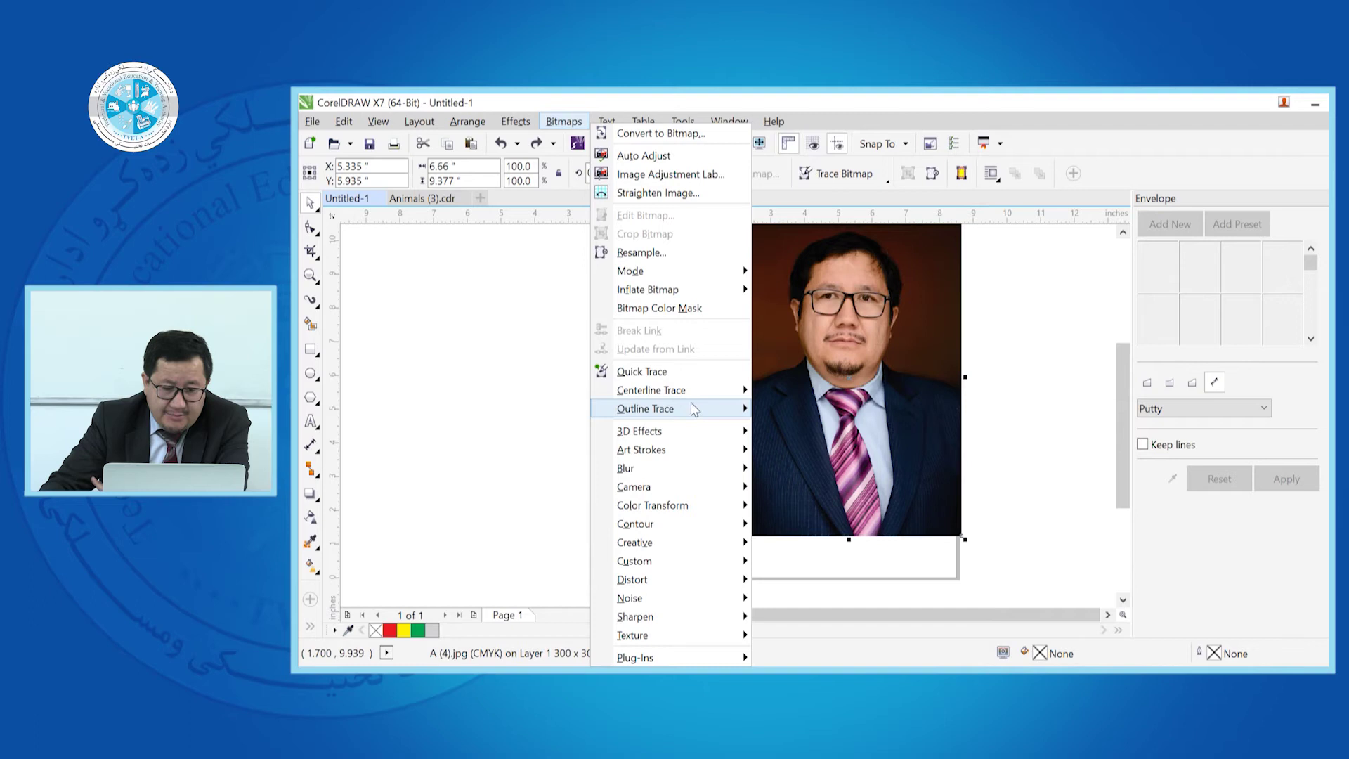
{"action": "mouse_move", "coordinate": [695, 440]}
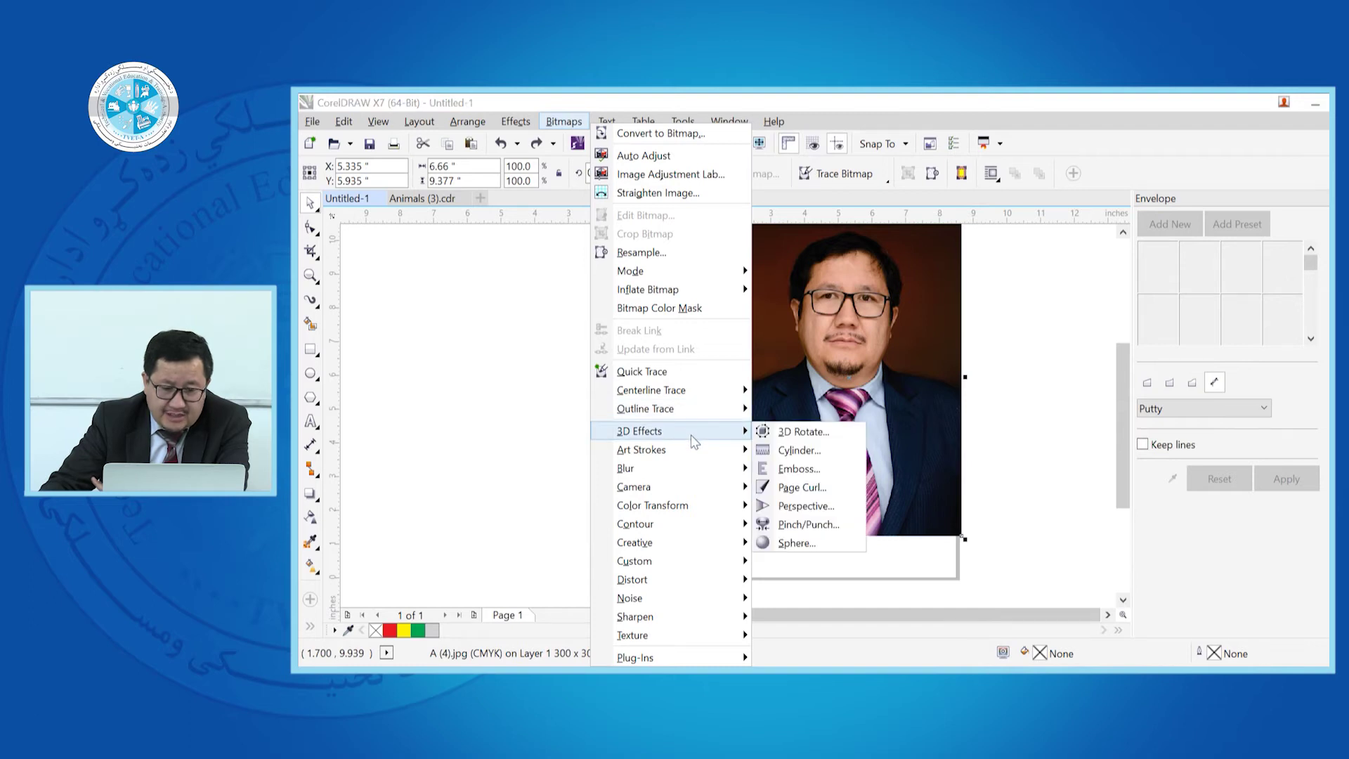
{"action": "mouse_move", "coordinate": [715, 276]}
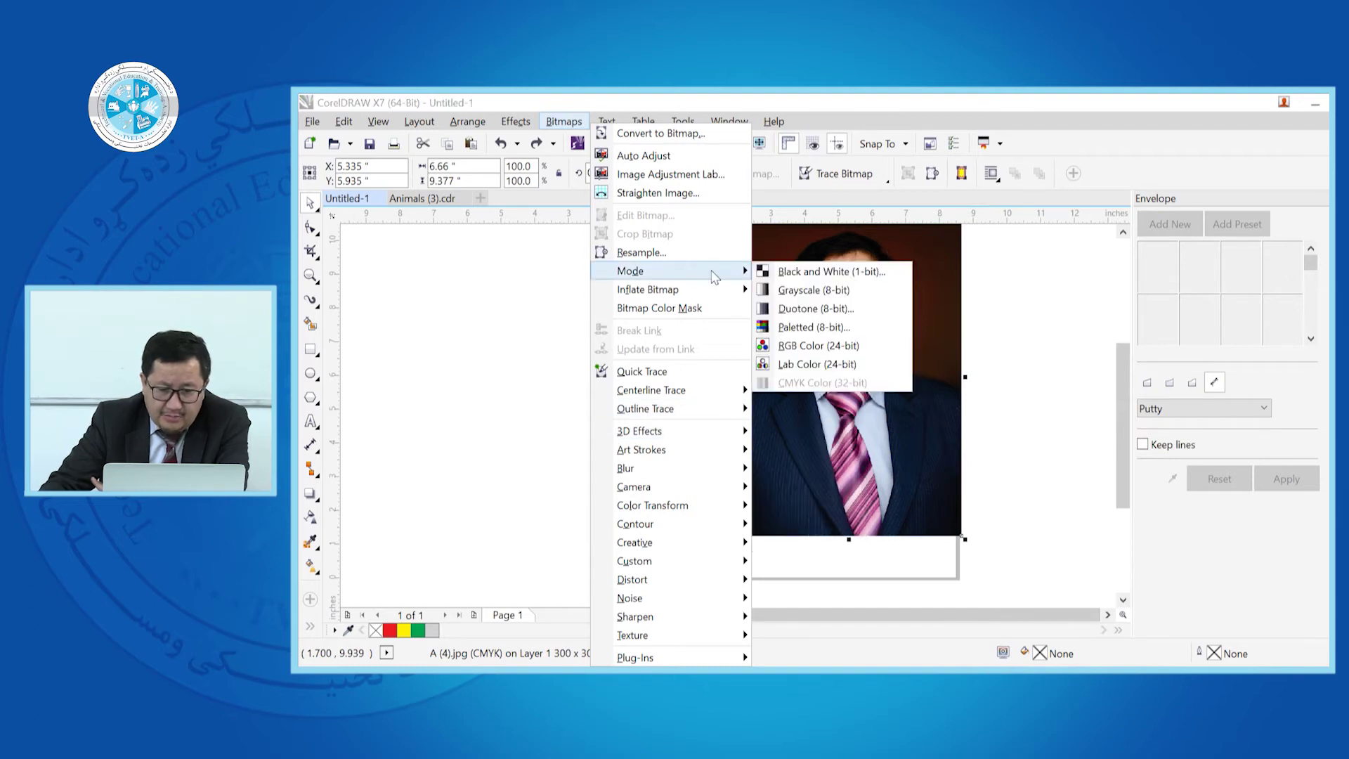
{"action": "left_click", "coordinate": [847, 277]}
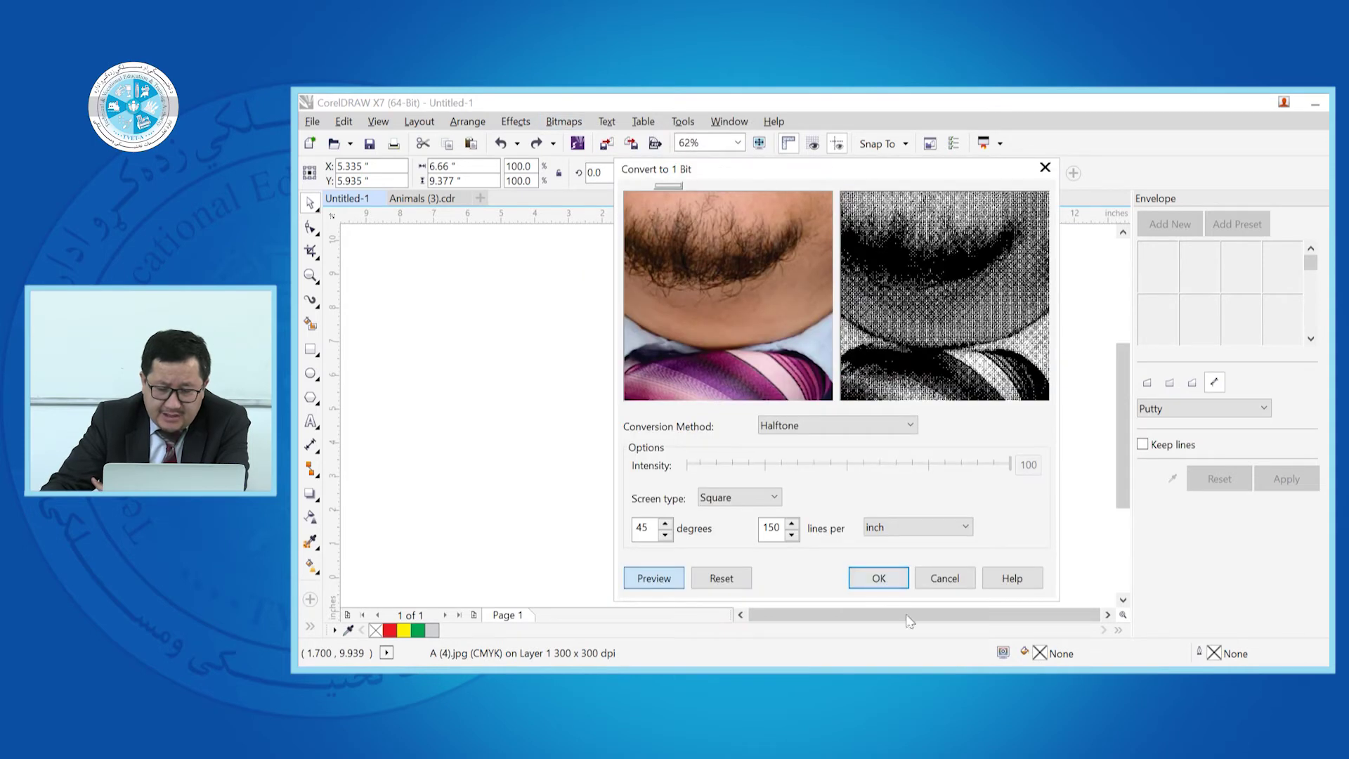
{"action": "left_click", "coordinate": [875, 576]}
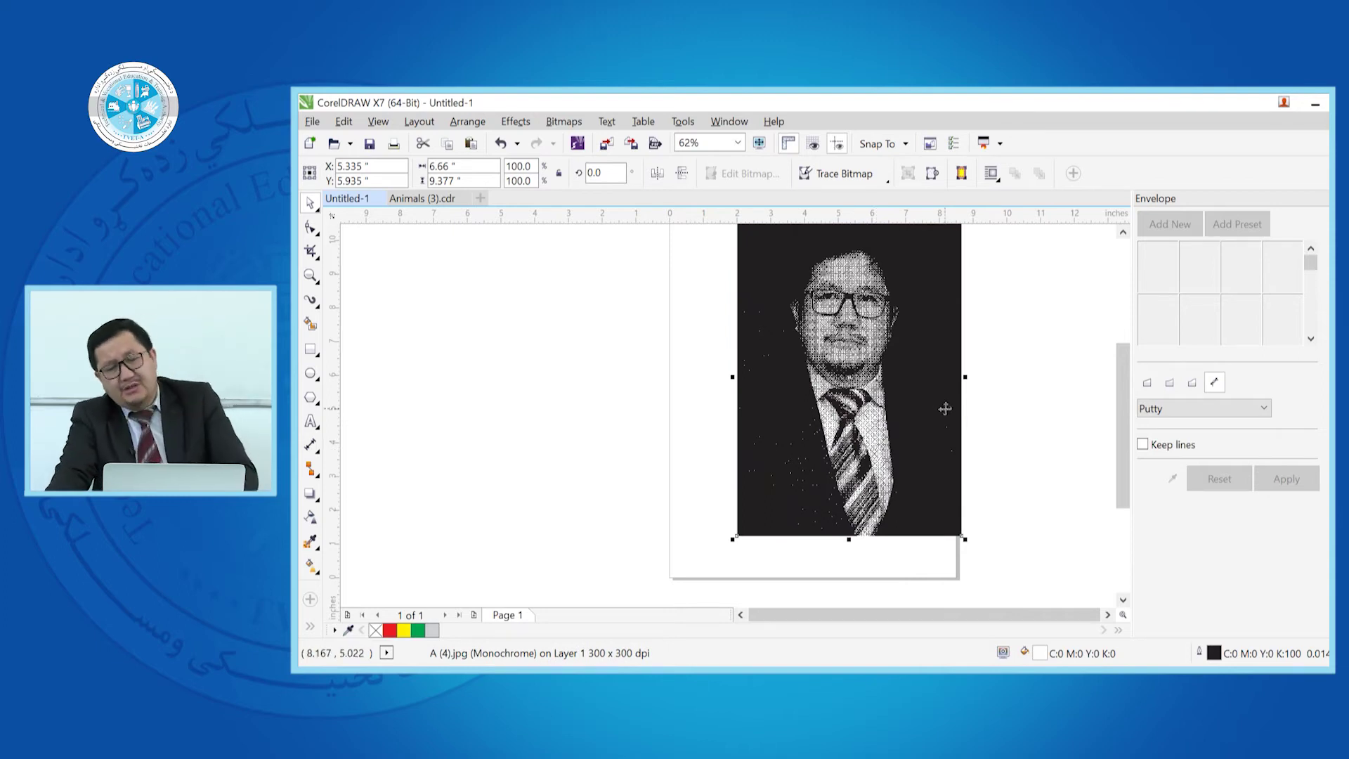
Step: Return to Untitled-2 and convert the brown-jacket portrait to 1-bit black and white with the Halftone method
{"action": "left_click", "coordinate": [434, 198]}
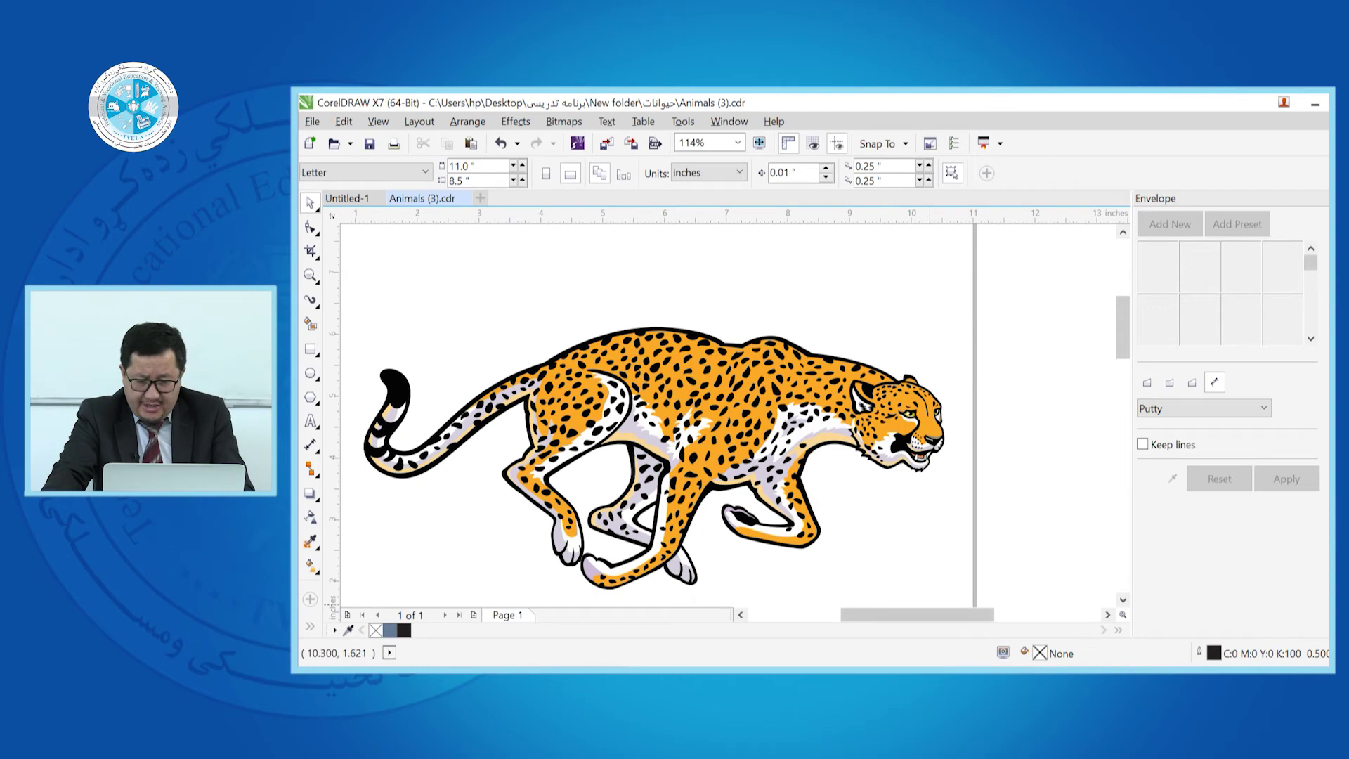
{"action": "left_click", "coordinate": [806, 620]}
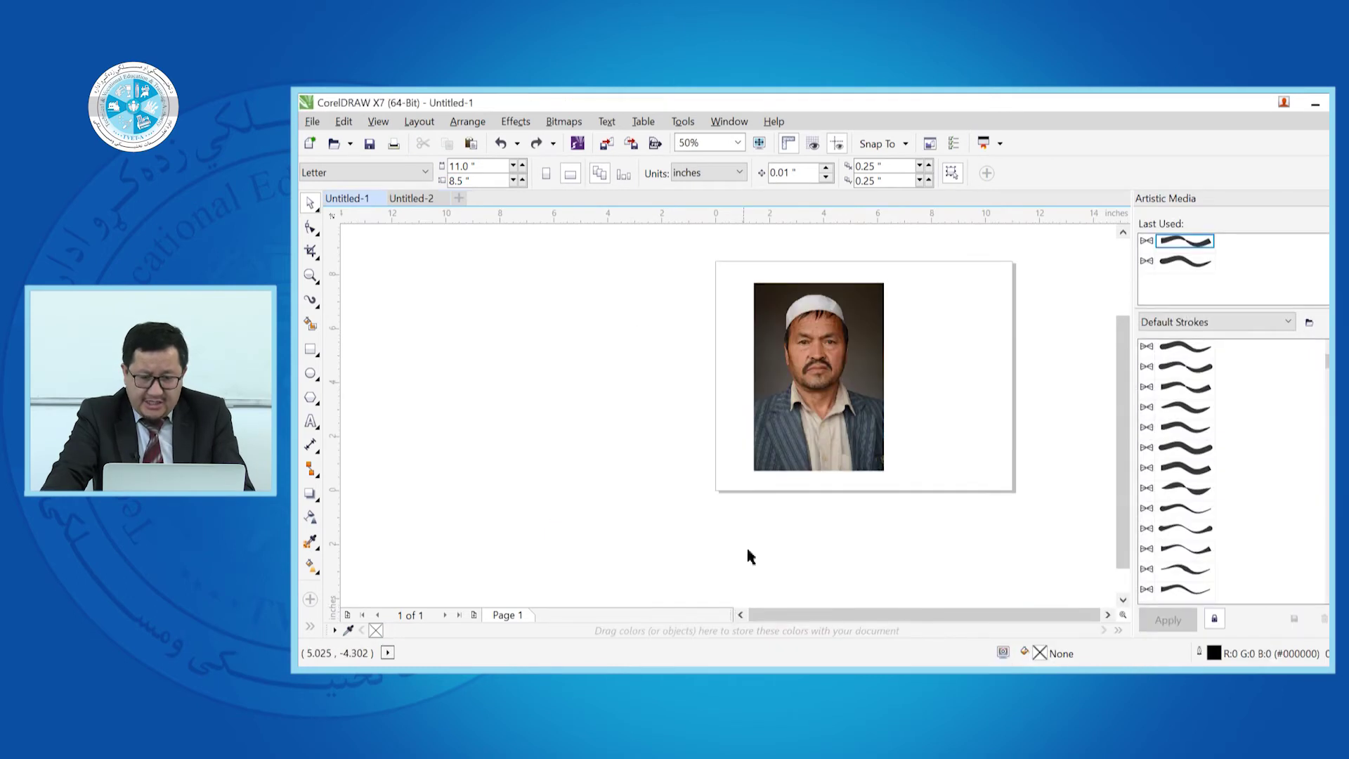
{"action": "left_click", "coordinate": [400, 199]}
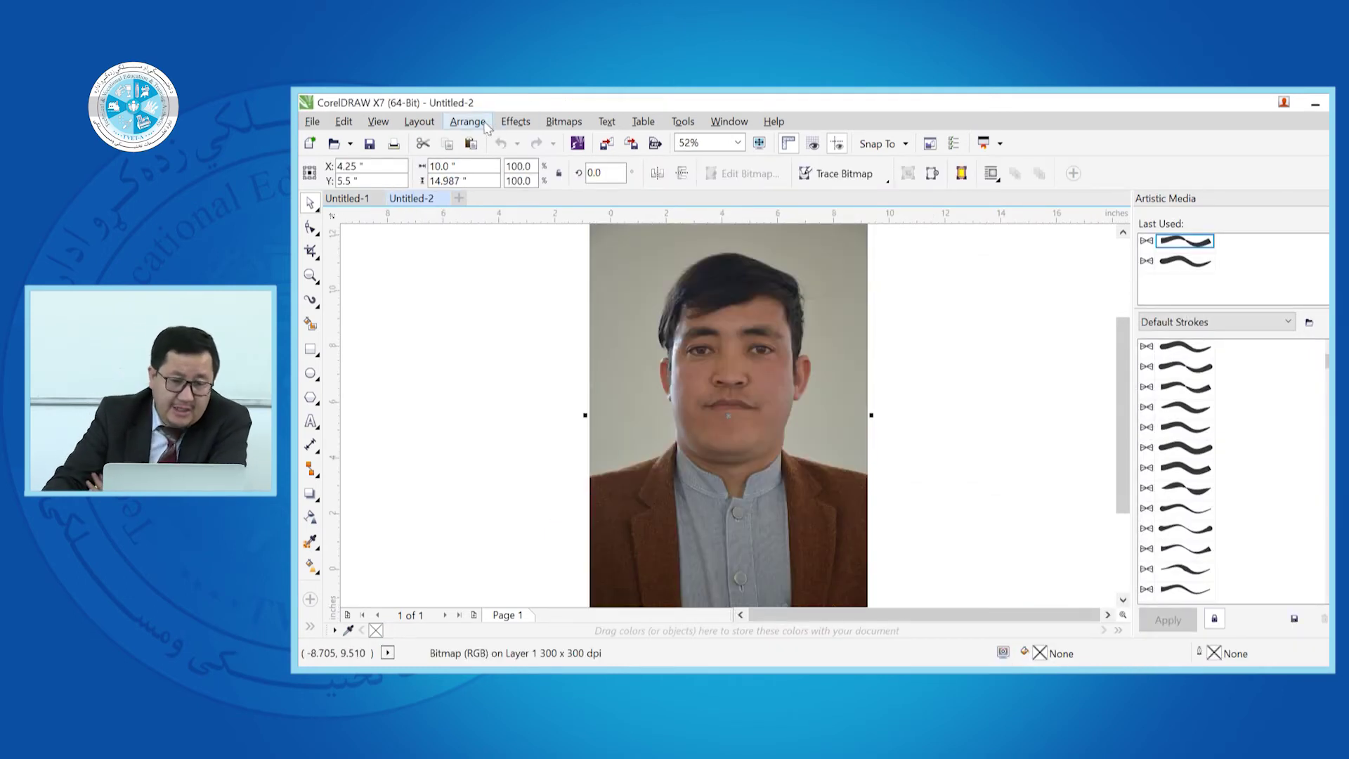
{"action": "left_click", "coordinate": [564, 123]}
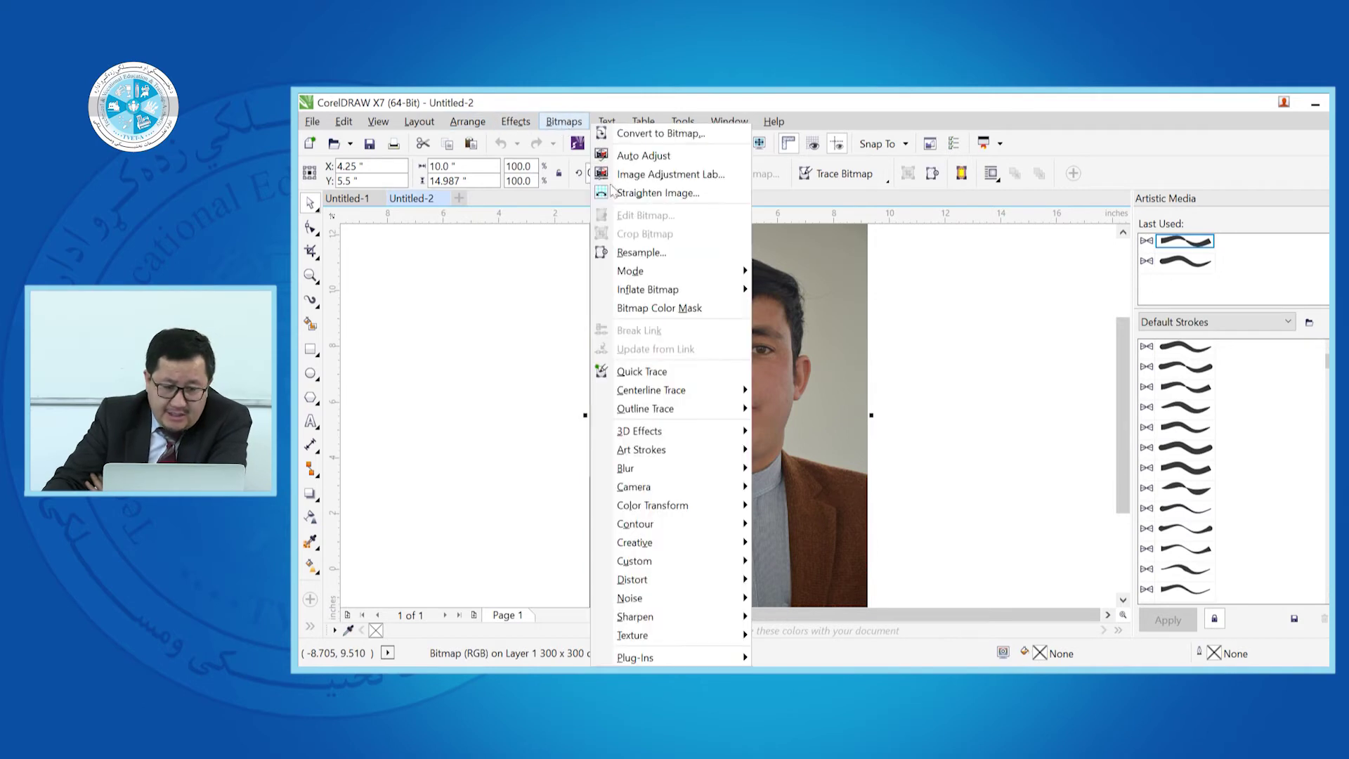
{"action": "mouse_move", "coordinate": [662, 270]}
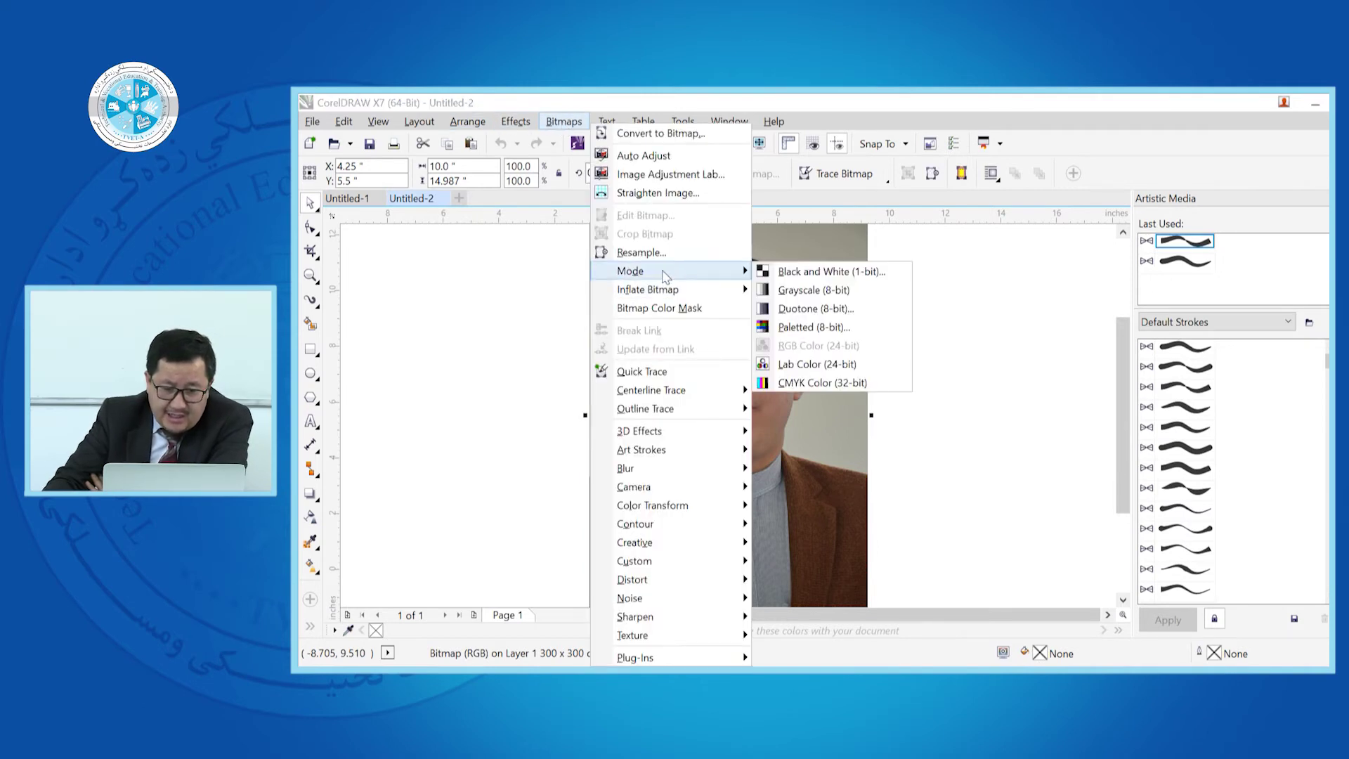
{"action": "left_click", "coordinate": [829, 274]}
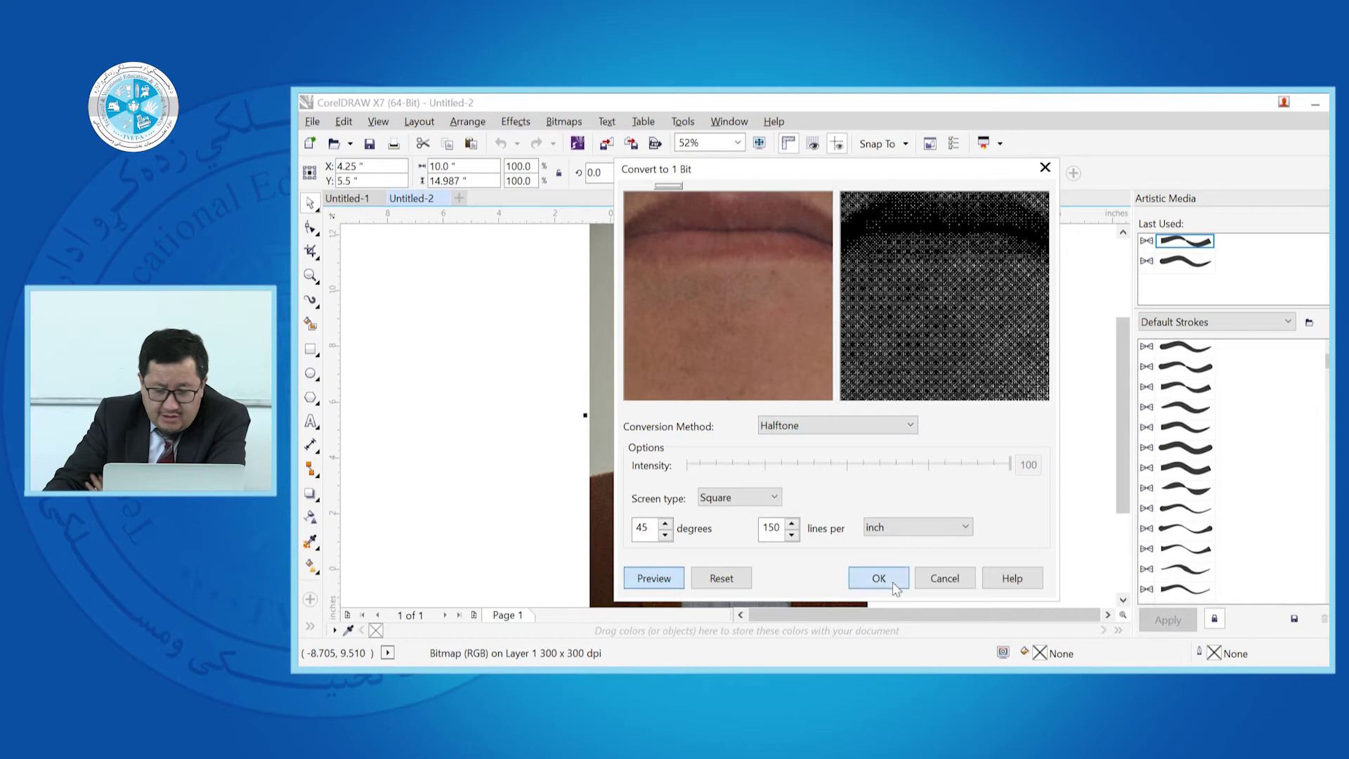
{"action": "left_click", "coordinate": [892, 582]}
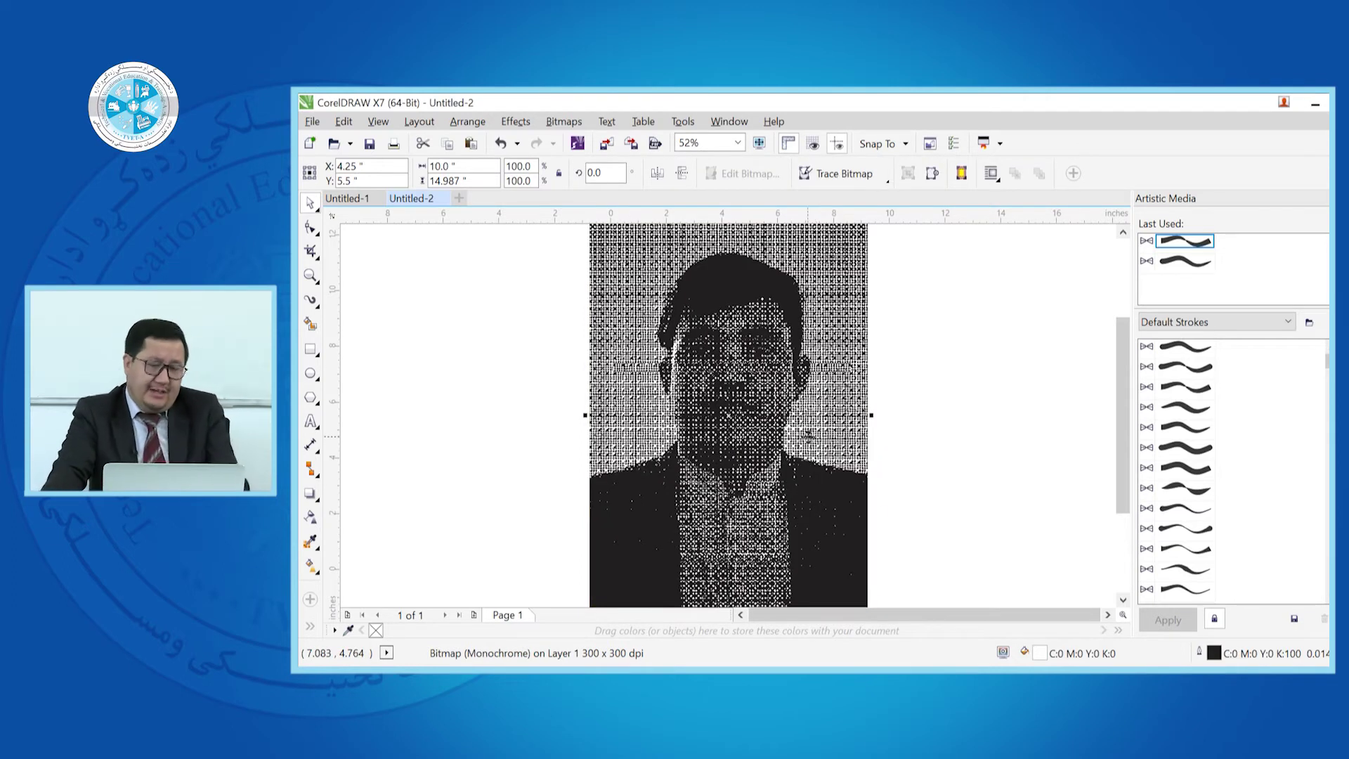
Step: Undo the black-and-white conversion of the brown-jacket portrait and that of the suited man's portrait
{"action": "key", "text": "ctrl+z"}
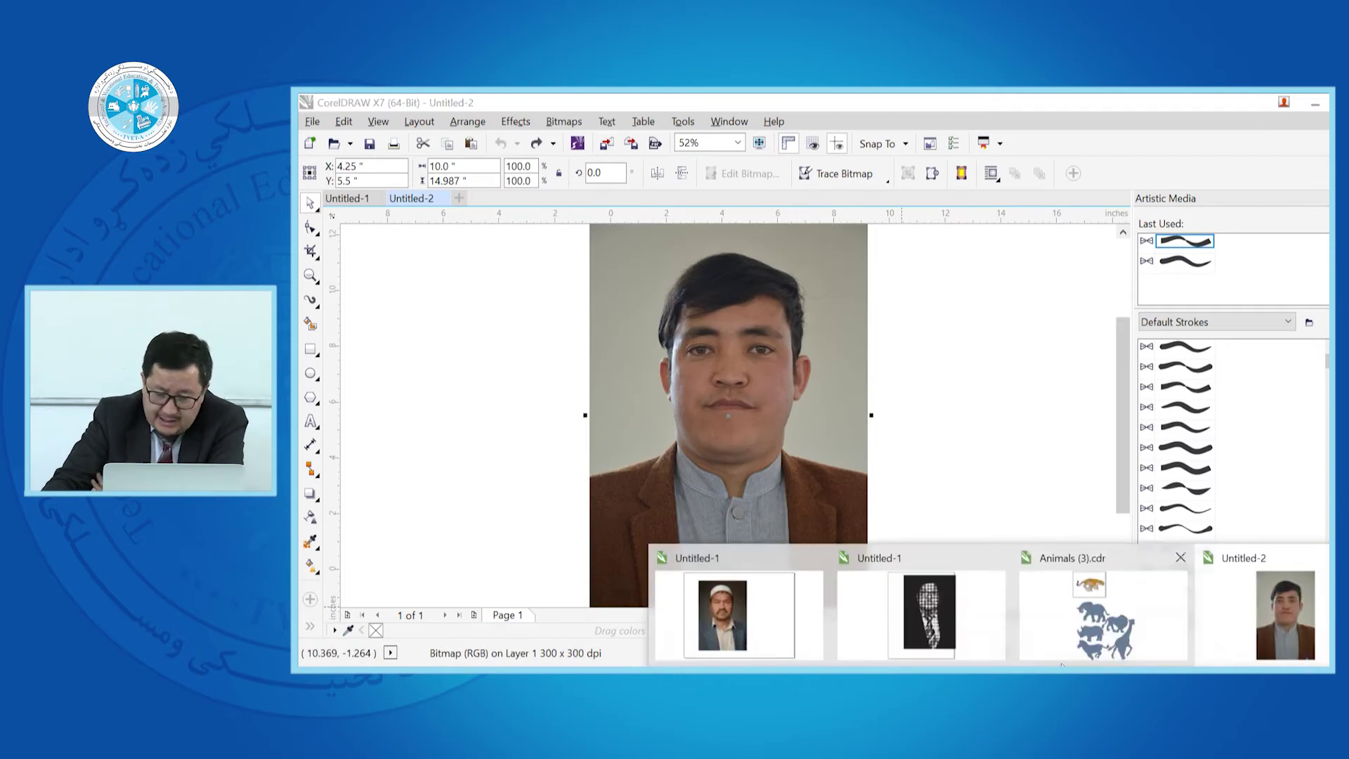
{"action": "left_click", "coordinate": [913, 618]}
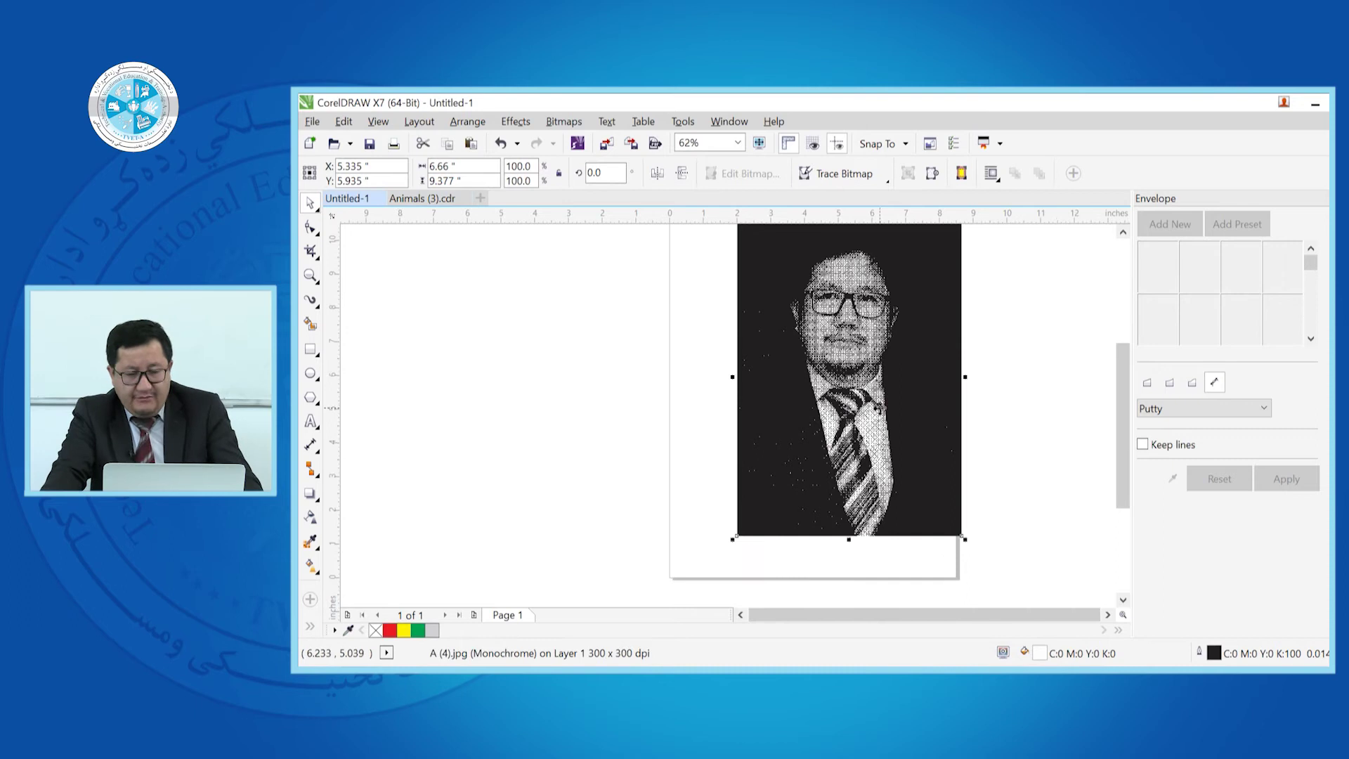
{"action": "key", "text": "ctrl+z"}
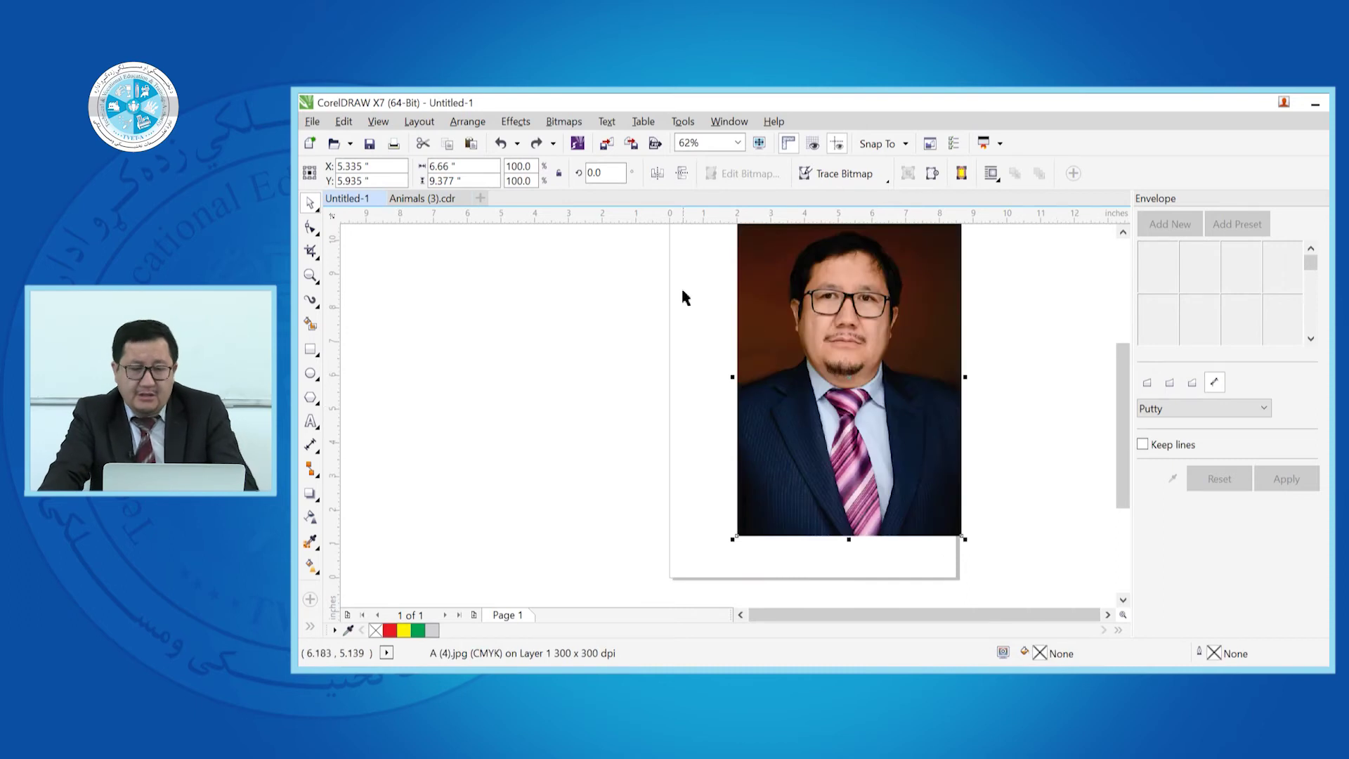
Step: Try a Monotone Duotone conversion of the suited man's portrait with a reshaped tone curve, and cancel it
{"action": "left_click", "coordinate": [564, 121]}
{"action": "mouse_move", "coordinate": [673, 274]}
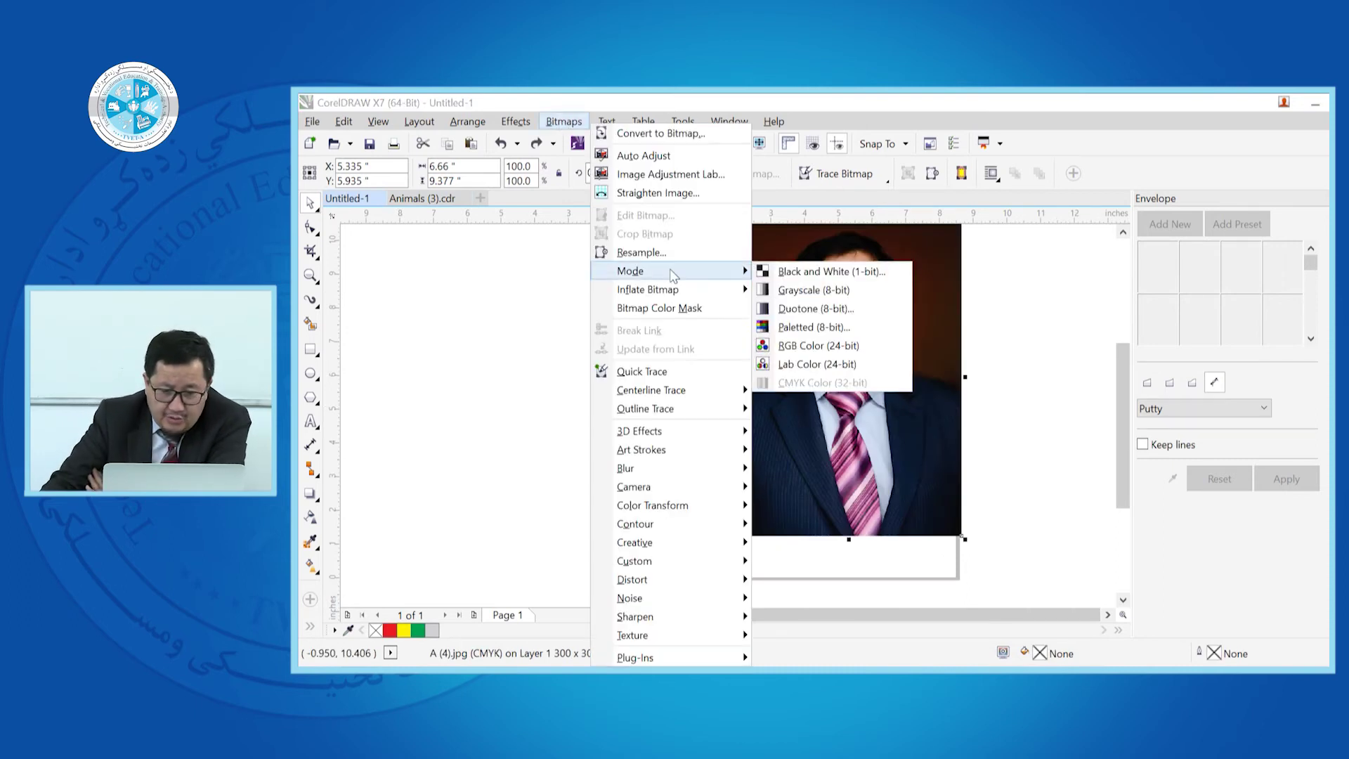
{"action": "left_click", "coordinate": [814, 314]}
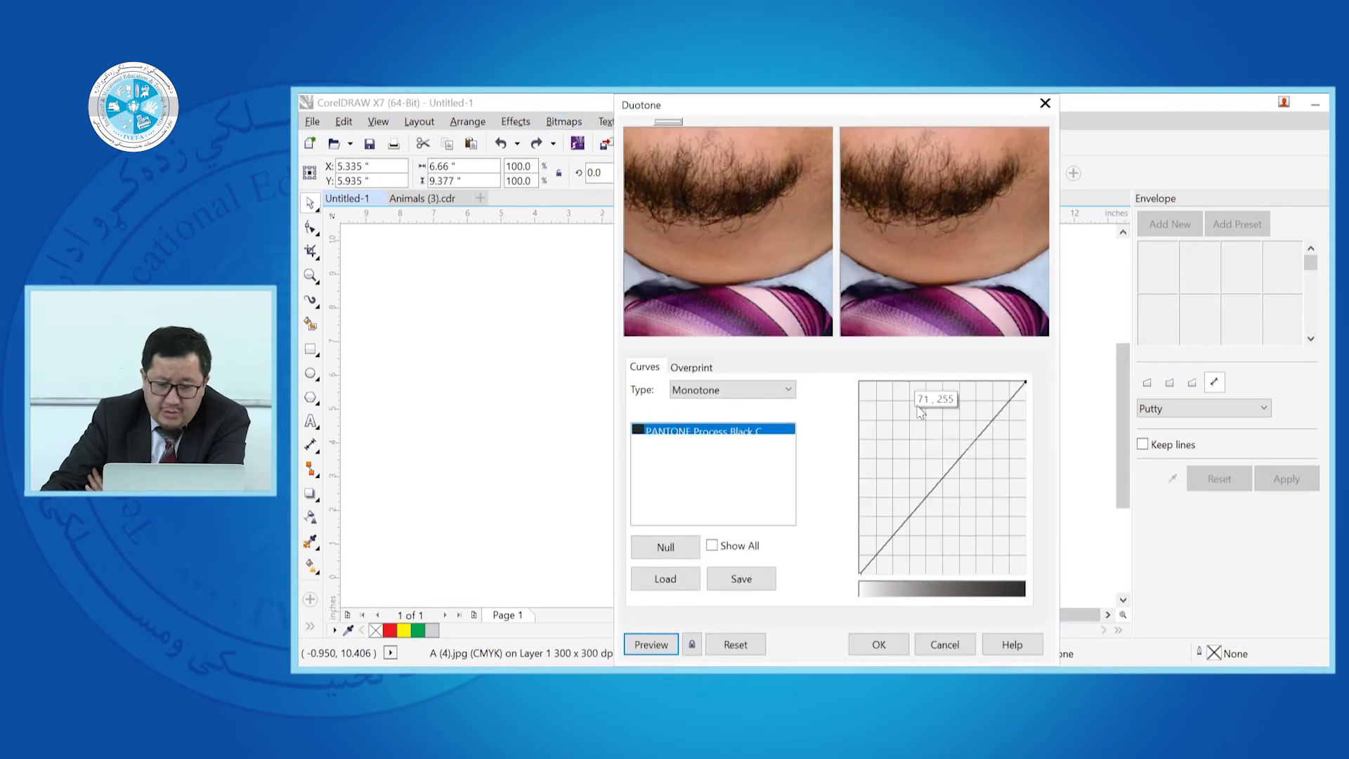
{"action": "mouse_move", "coordinate": [967, 449]}
{"action": "left_mouse_down"}
{"action": "mouse_move", "coordinate": [942, 441]}
{"action": "mouse_move", "coordinate": [960, 455]}
{"action": "left_mouse_up"}
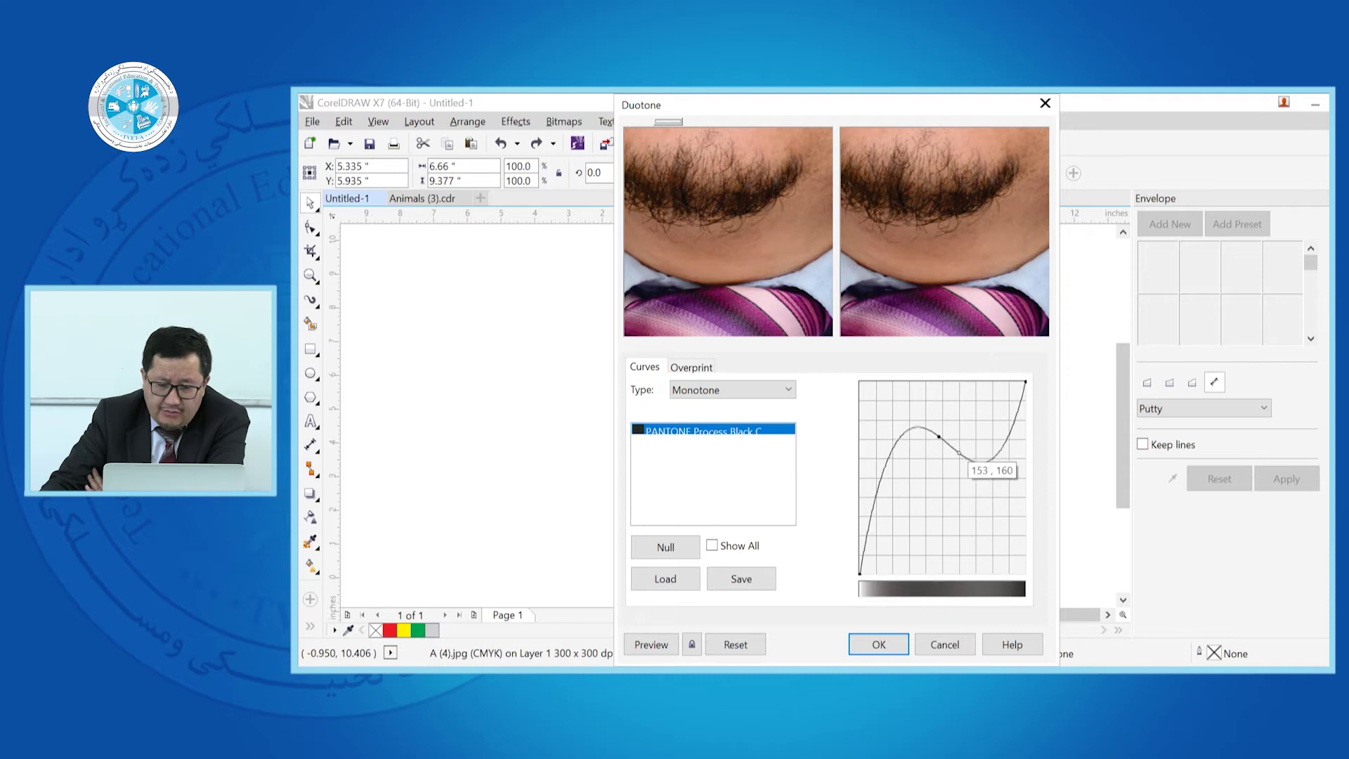
{"action": "left_click", "coordinate": [950, 646]}
Step: Try the Cylinder 3D effect on the suited man's portrait in Horizontal mode at 31 percent, and cancel it
{"action": "left_click", "coordinate": [517, 123]}
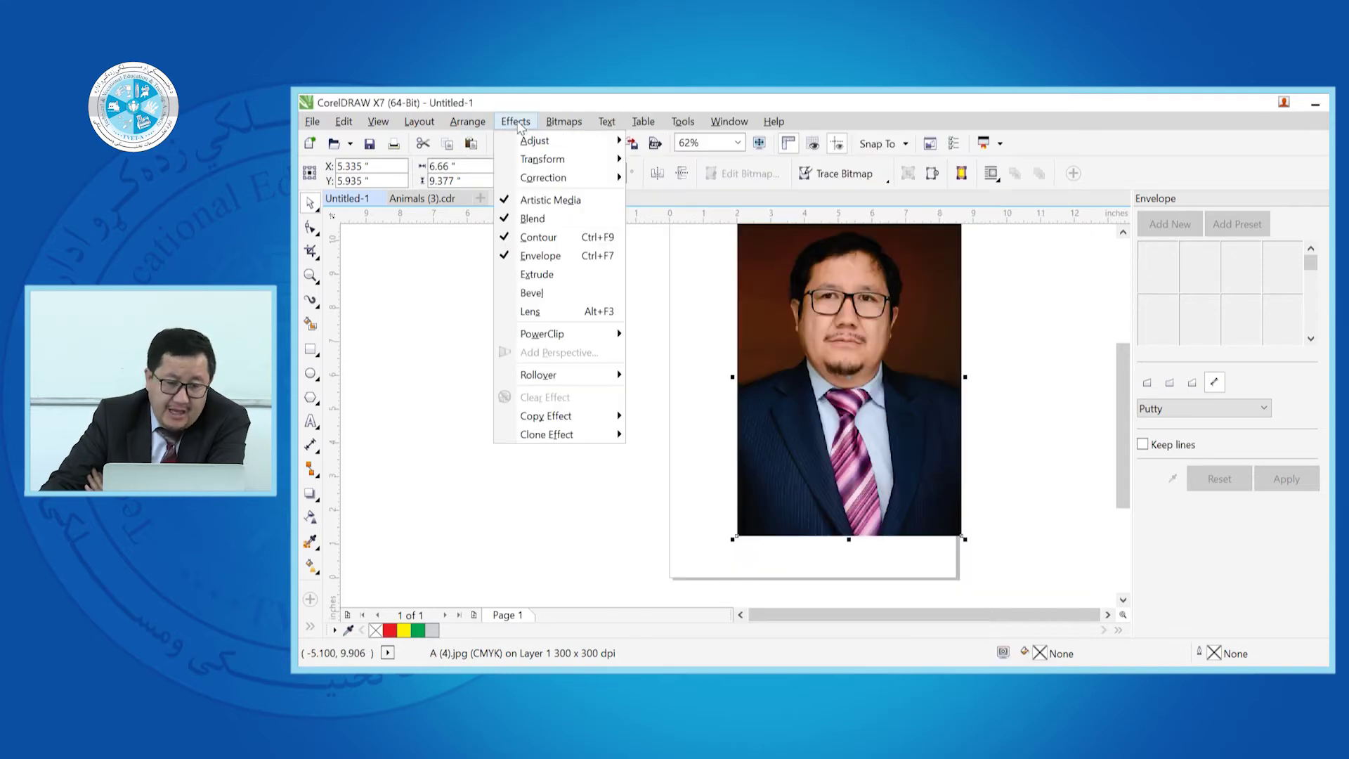
{"action": "mouse_move", "coordinate": [564, 123]}
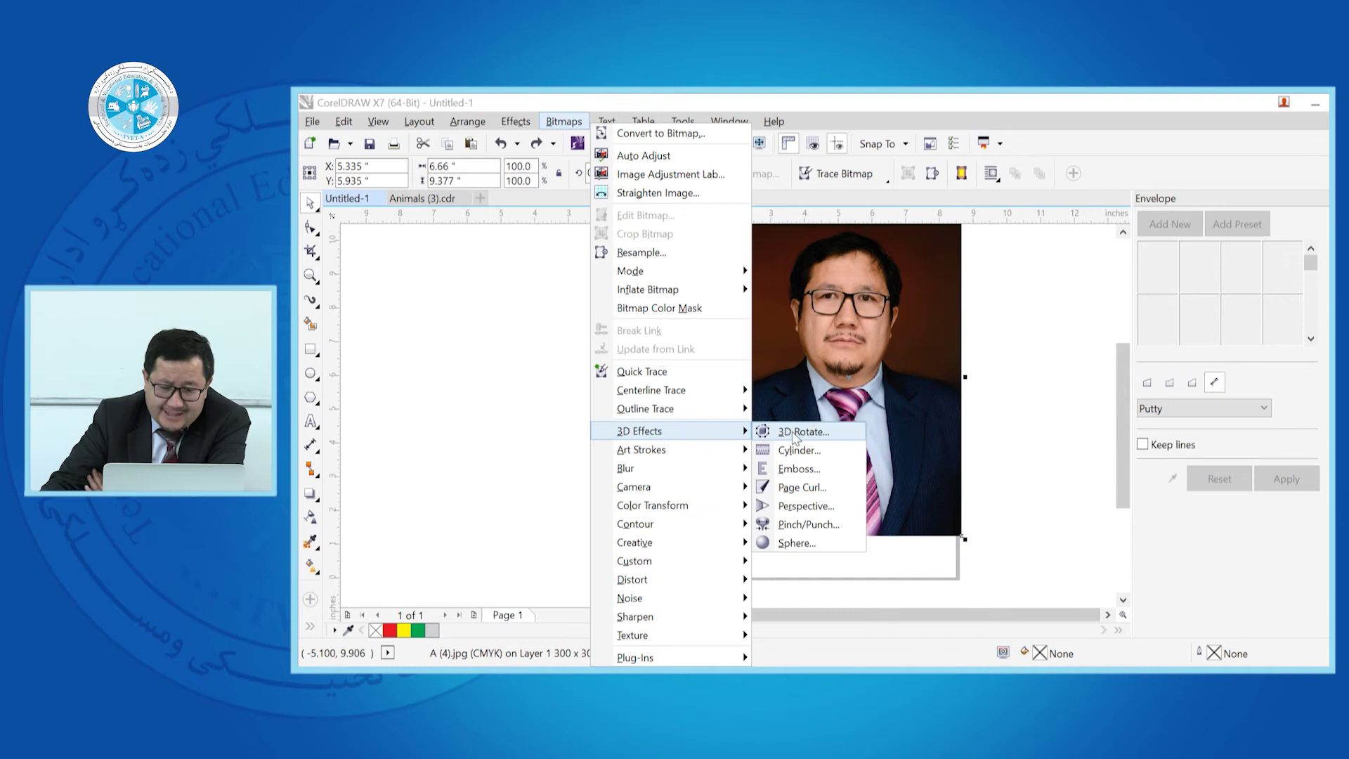
{"action": "left_click", "coordinate": [799, 453]}
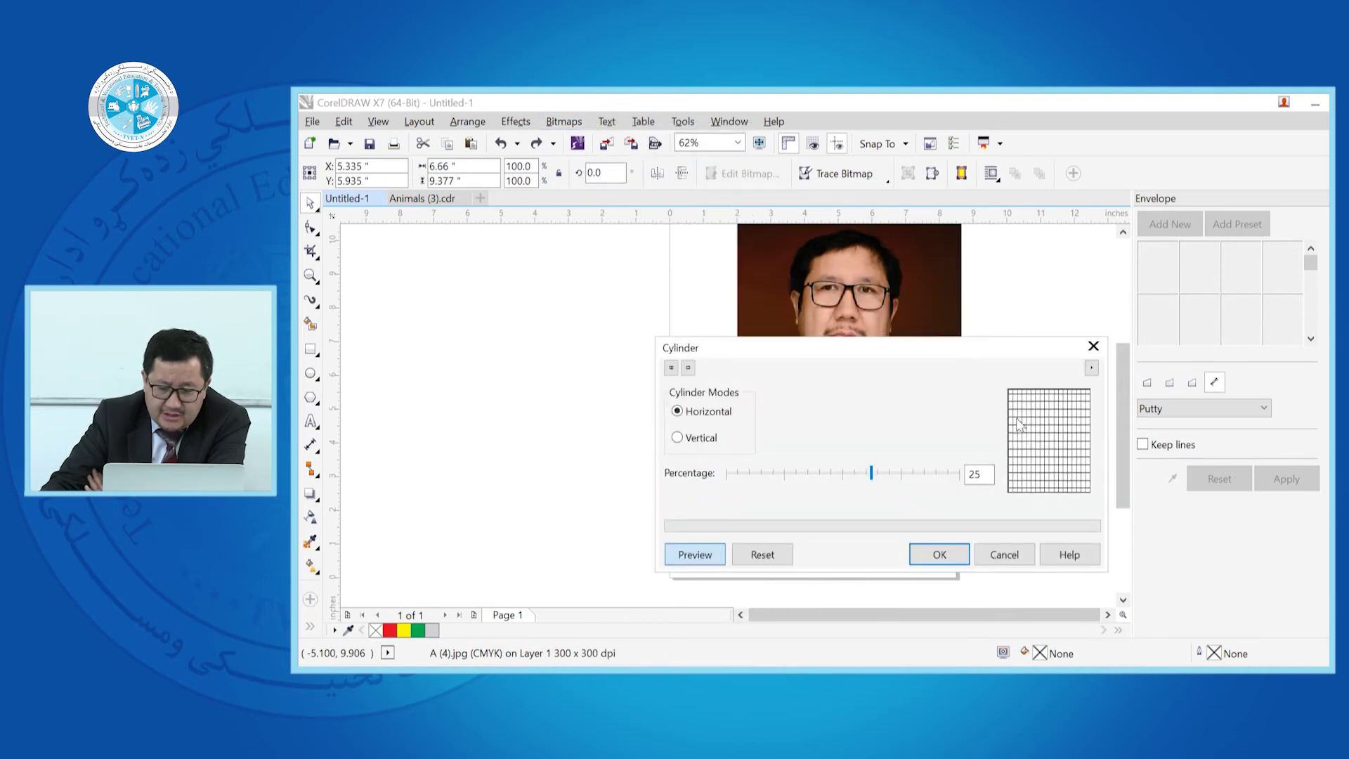
{"action": "left_click", "coordinate": [897, 471]}
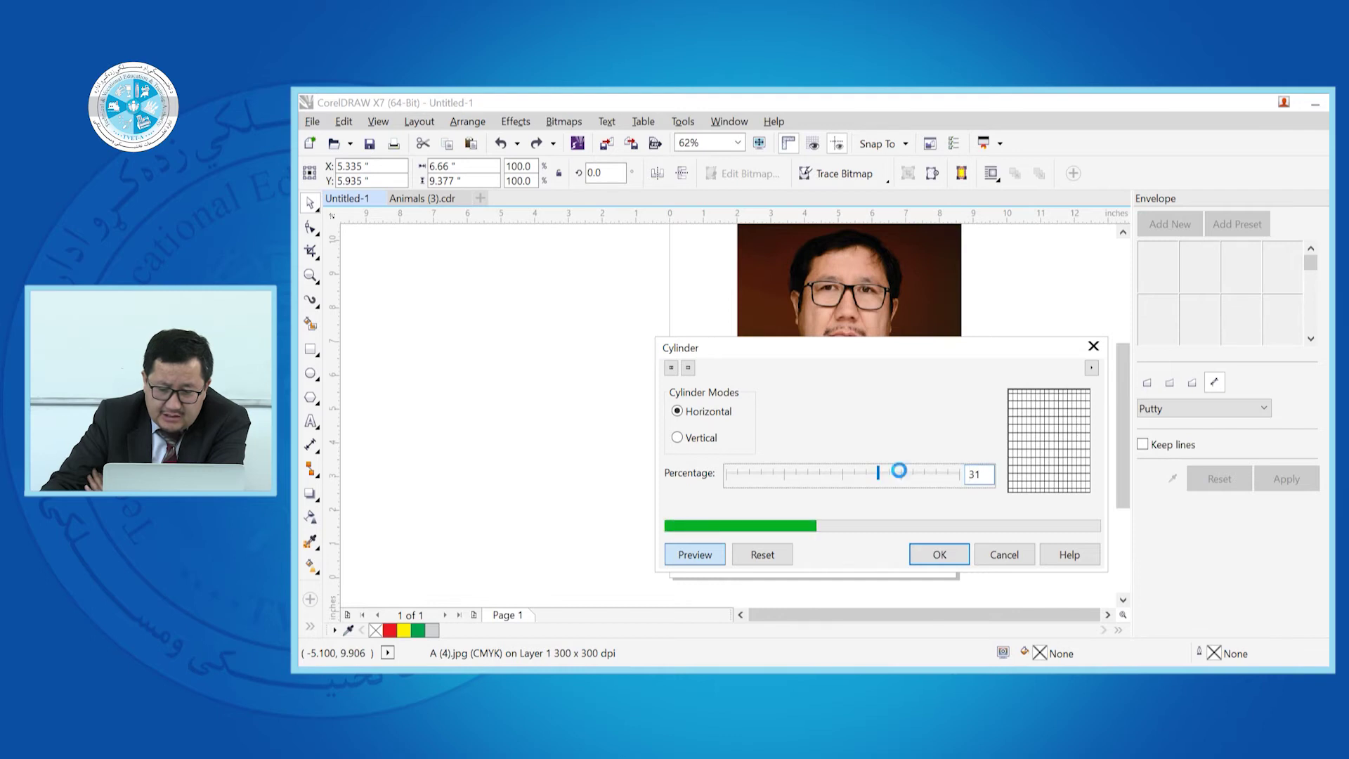
{"action": "left_click_drag", "start_coordinate": [867, 358], "coordinate": [557, 301]}
{"action": "left_click", "coordinate": [693, 499]}
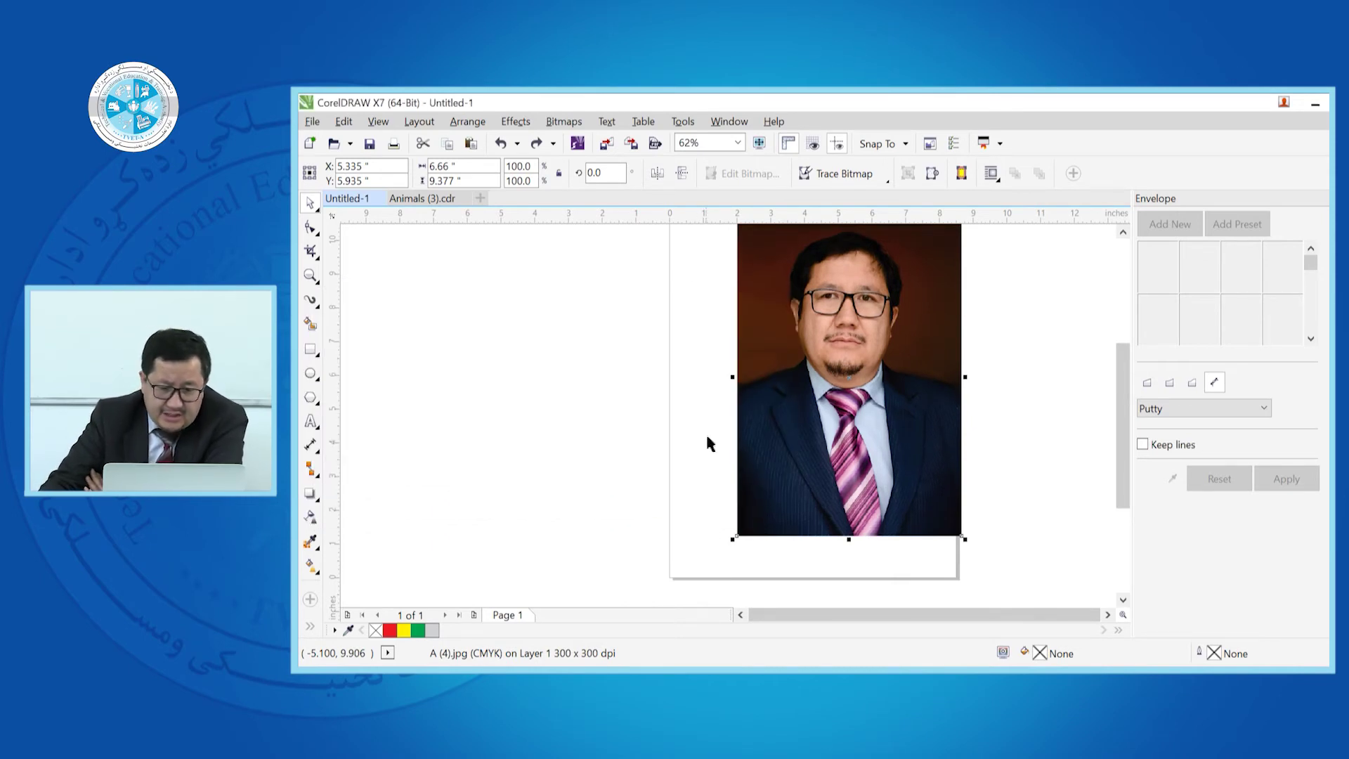
Step: Try the Cylinder 3D effect on the suited man's portrait in Horizontal mode at -15 percent, and cancel it
{"action": "left_click", "coordinate": [520, 122]}
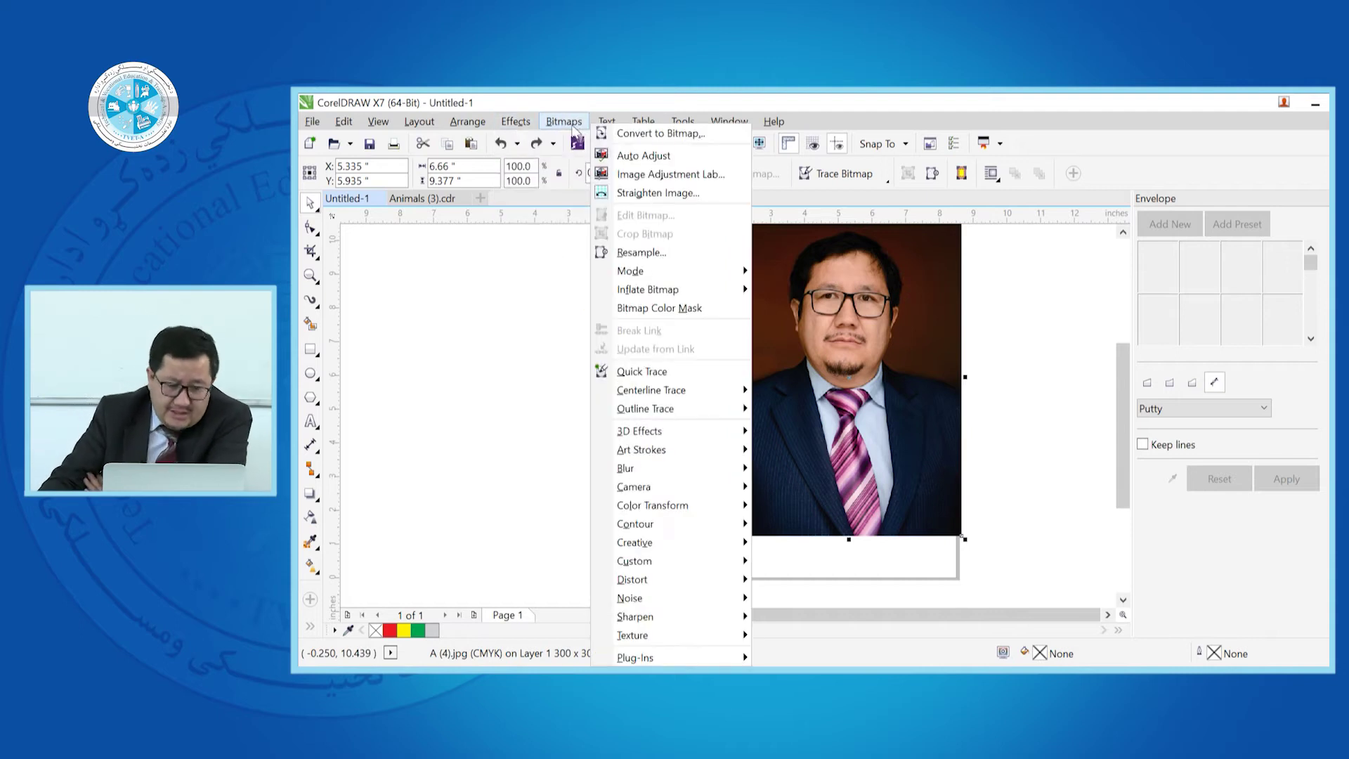
{"action": "mouse_move", "coordinate": [657, 432]}
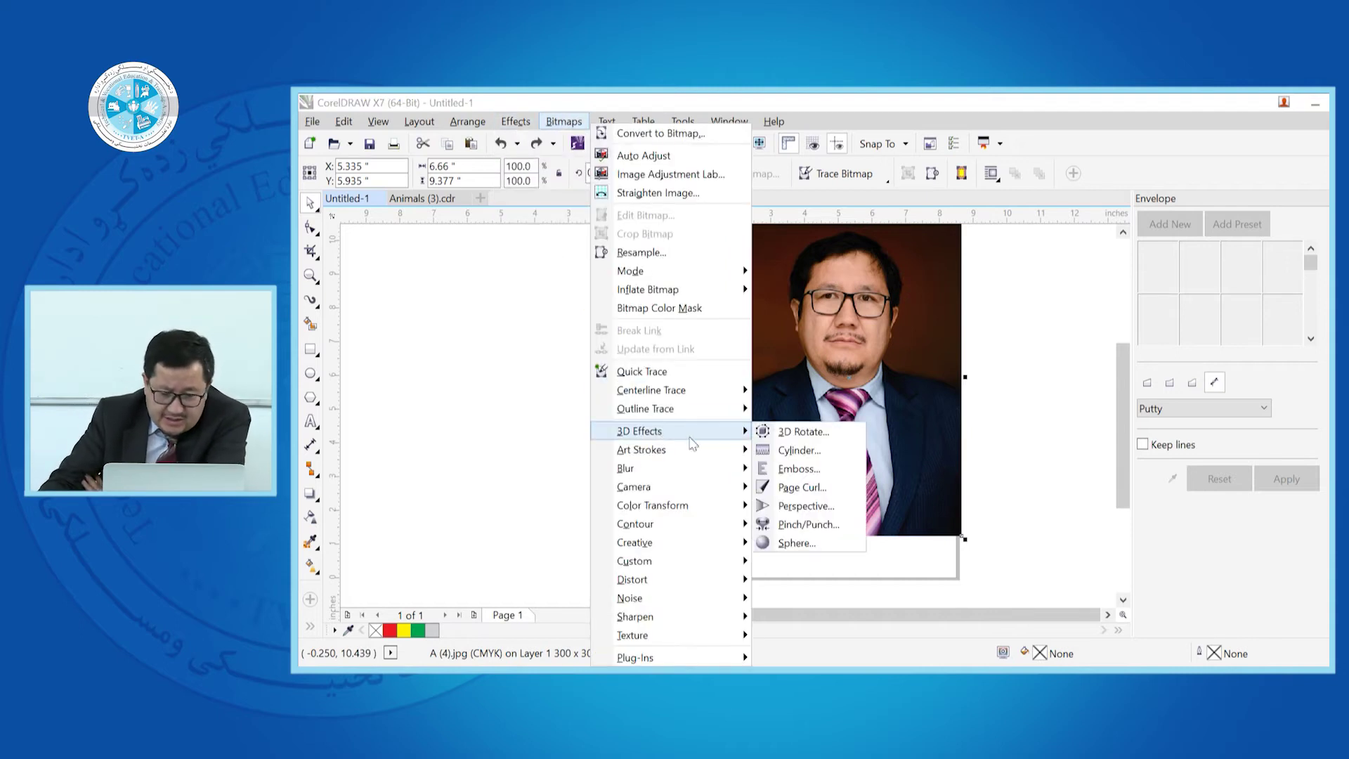
{"action": "left_click", "coordinate": [816, 449]}
{"action": "left_click_drag", "start_coordinate": [895, 274], "coordinate": [960, 329]}
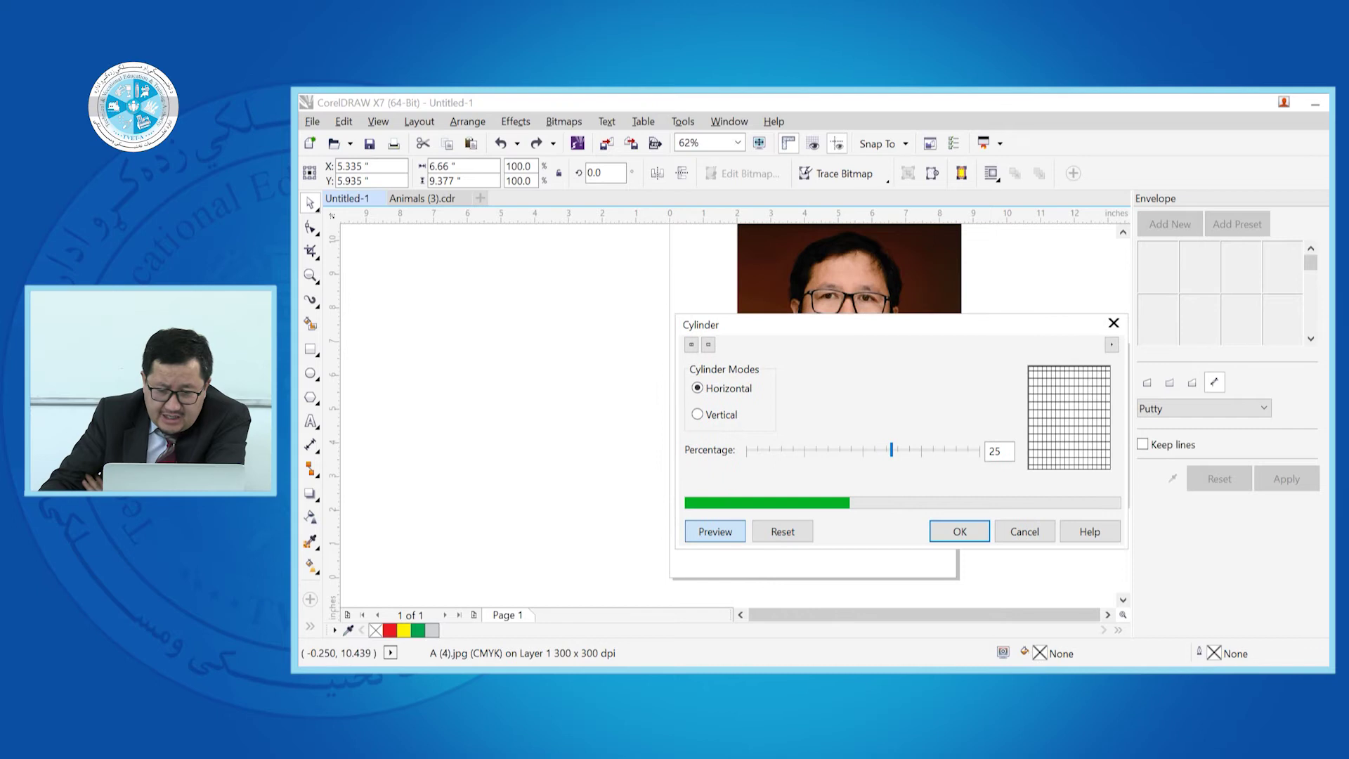
{"action": "left_click_drag", "start_coordinate": [760, 330], "coordinate": [982, 359]}
{"action": "left_click_drag", "start_coordinate": [1079, 481], "coordinate": [1033, 479]}
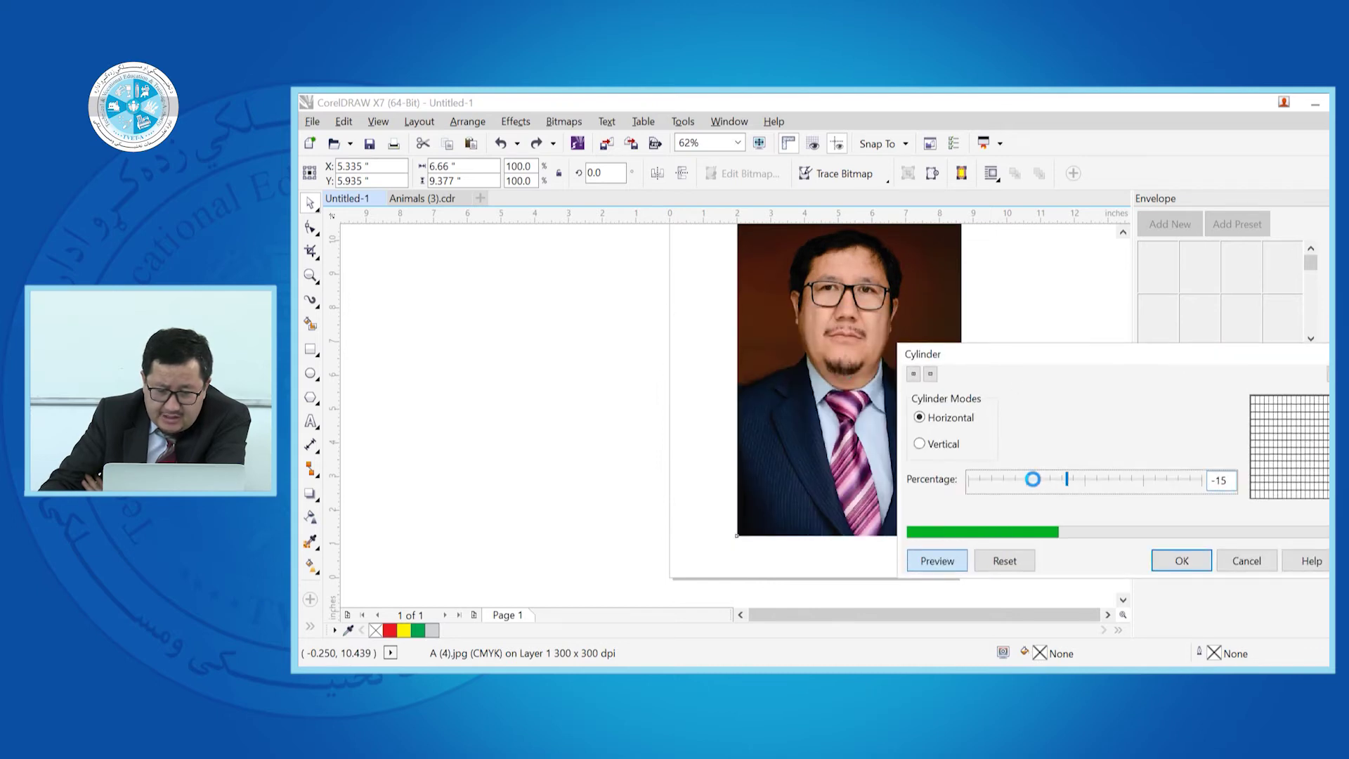
{"action": "left_click", "coordinate": [1247, 560]}
Step: Preview a vertical, transparent Page Curl on the suited man's portrait at each of its four corners, ending with the lower-left corner
{"action": "left_click", "coordinate": [564, 122]}
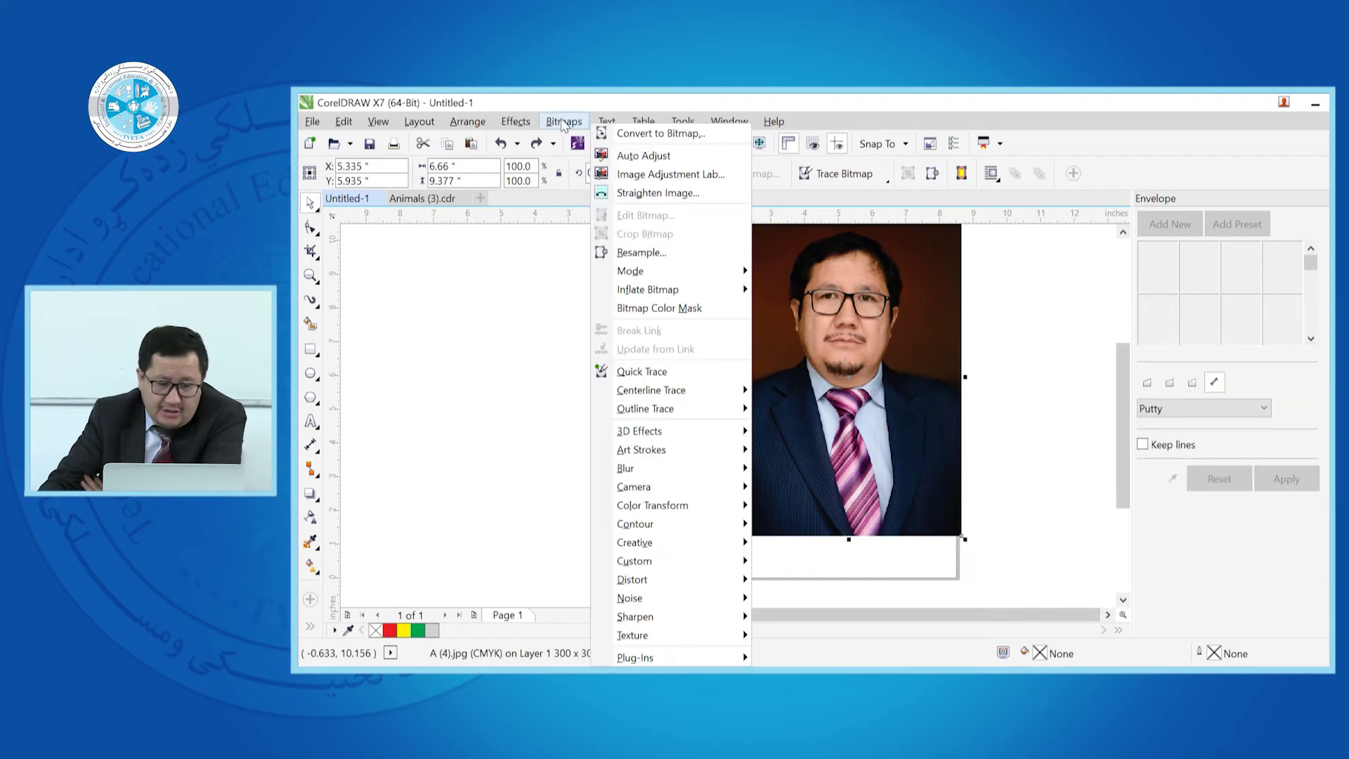
{"action": "mouse_move", "coordinate": [700, 433]}
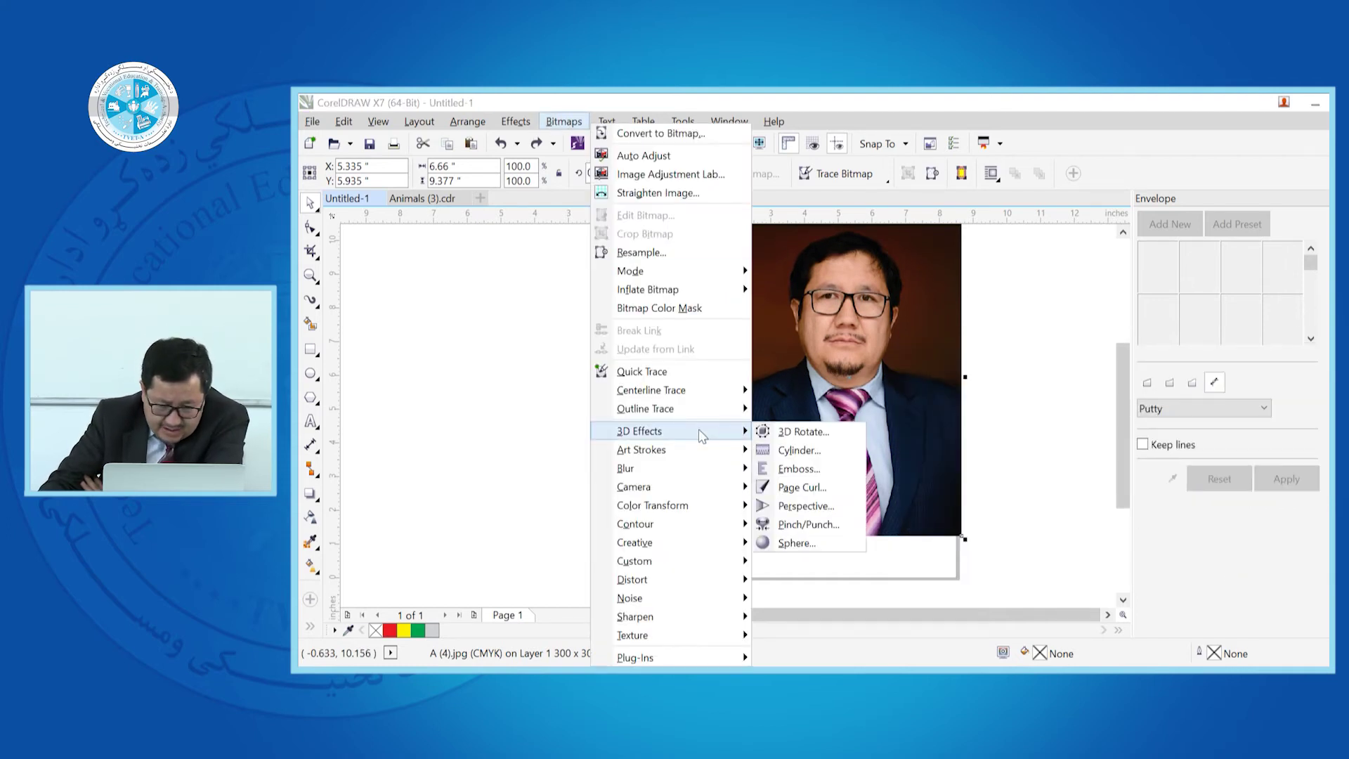
{"action": "left_click", "coordinate": [835, 488]}
{"action": "left_click_drag", "start_coordinate": [908, 284], "coordinate": [1289, 316]}
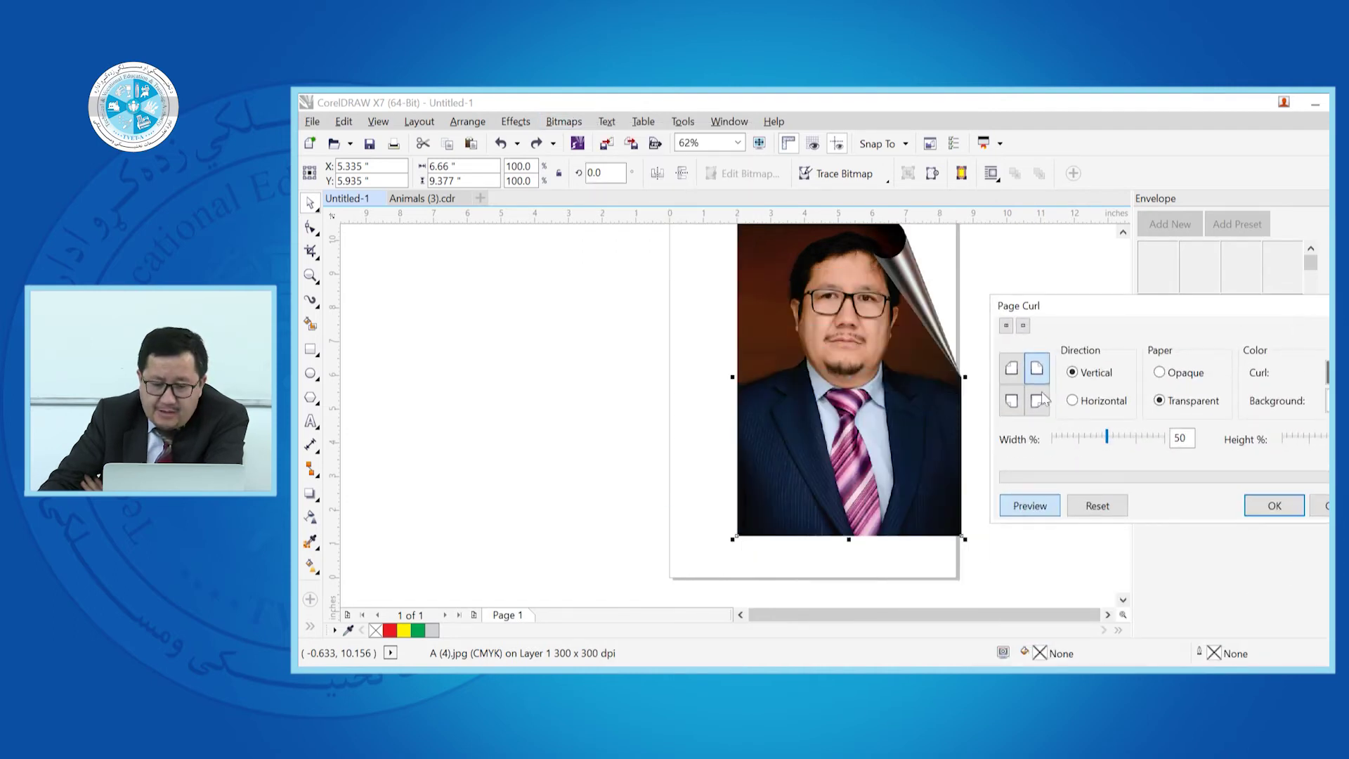
{"action": "left_click", "coordinate": [1009, 372]}
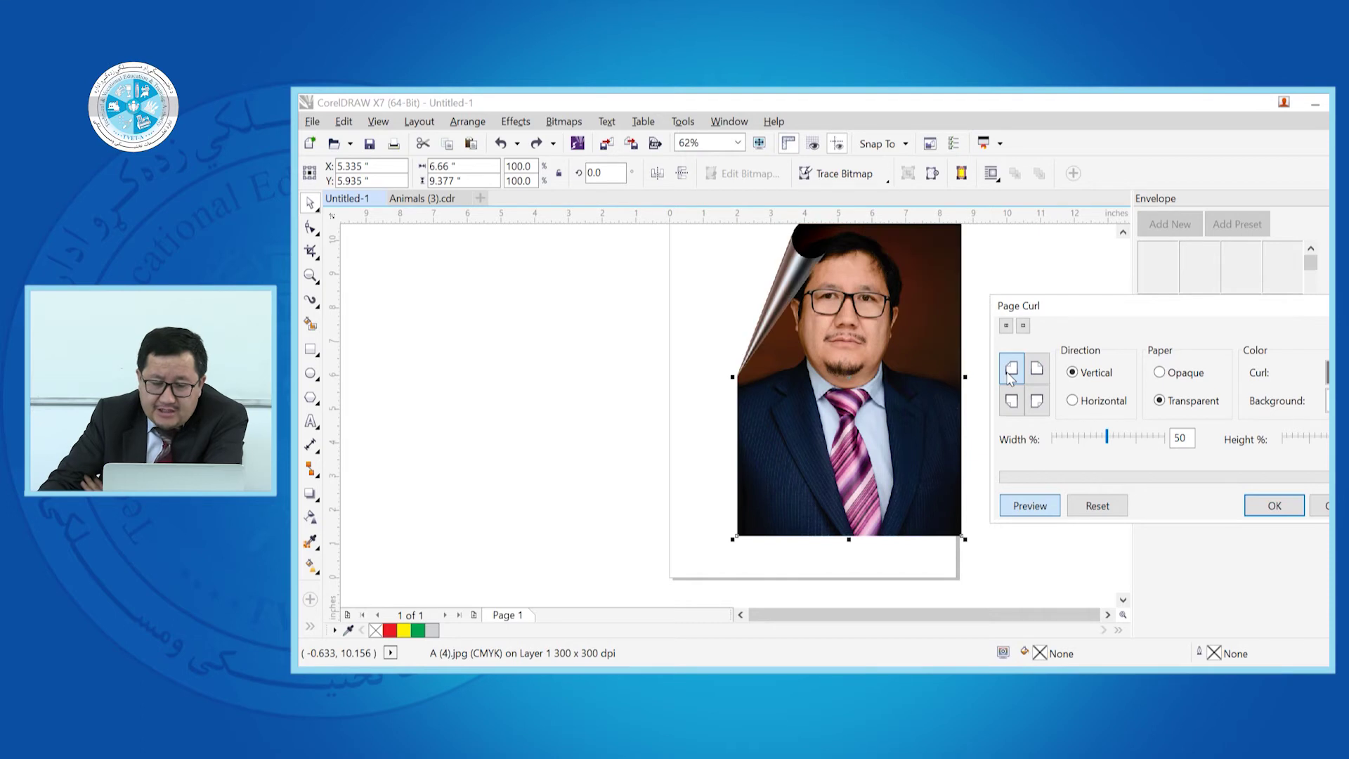
{"action": "left_click", "coordinate": [1040, 368]}
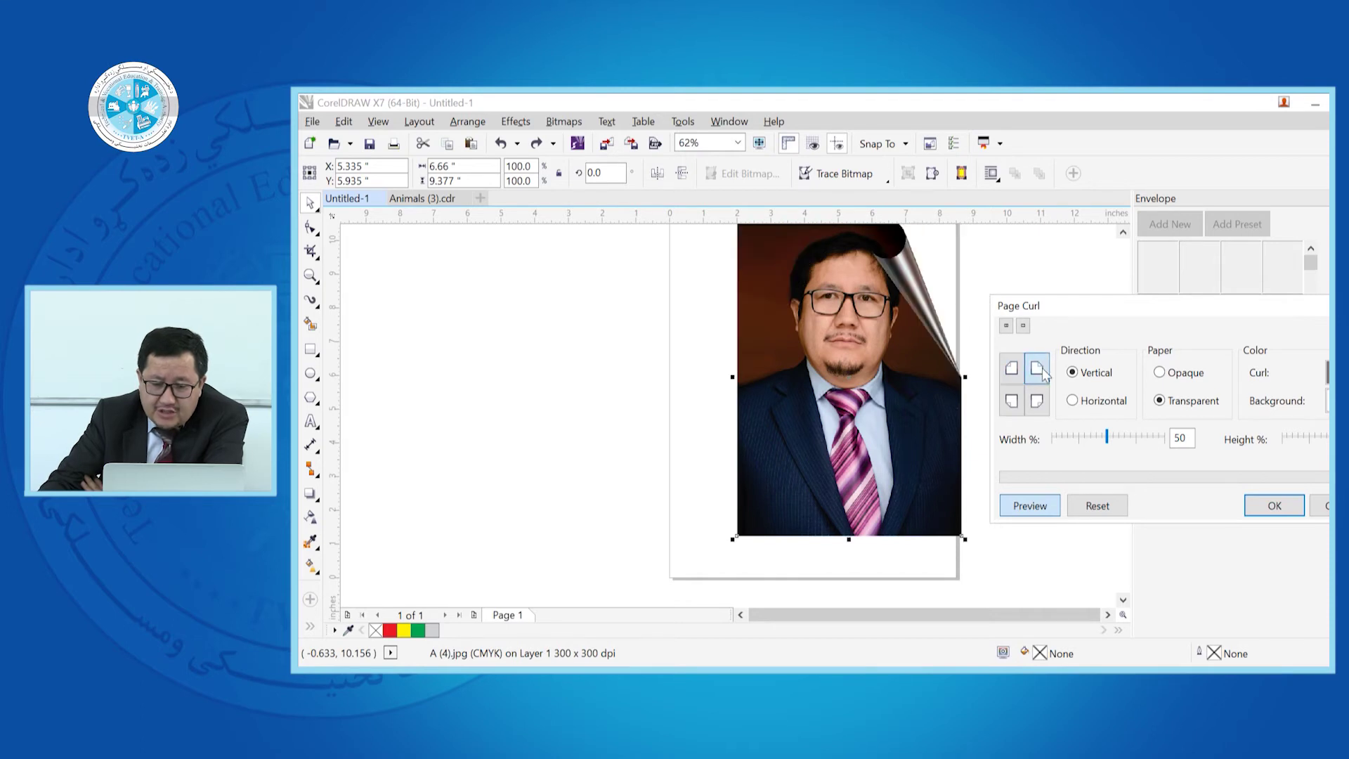
{"action": "left_click", "coordinate": [1038, 409]}
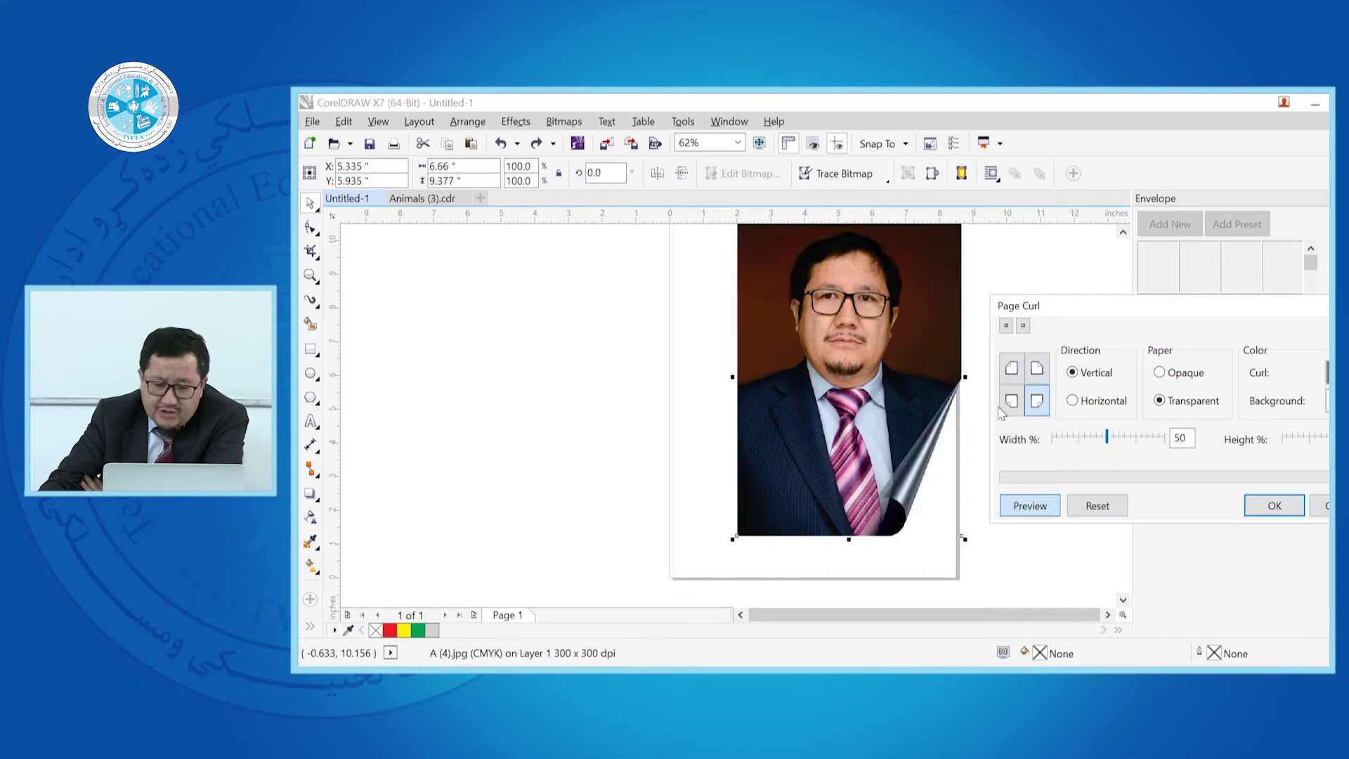
{"action": "left_click", "coordinate": [1011, 406]}
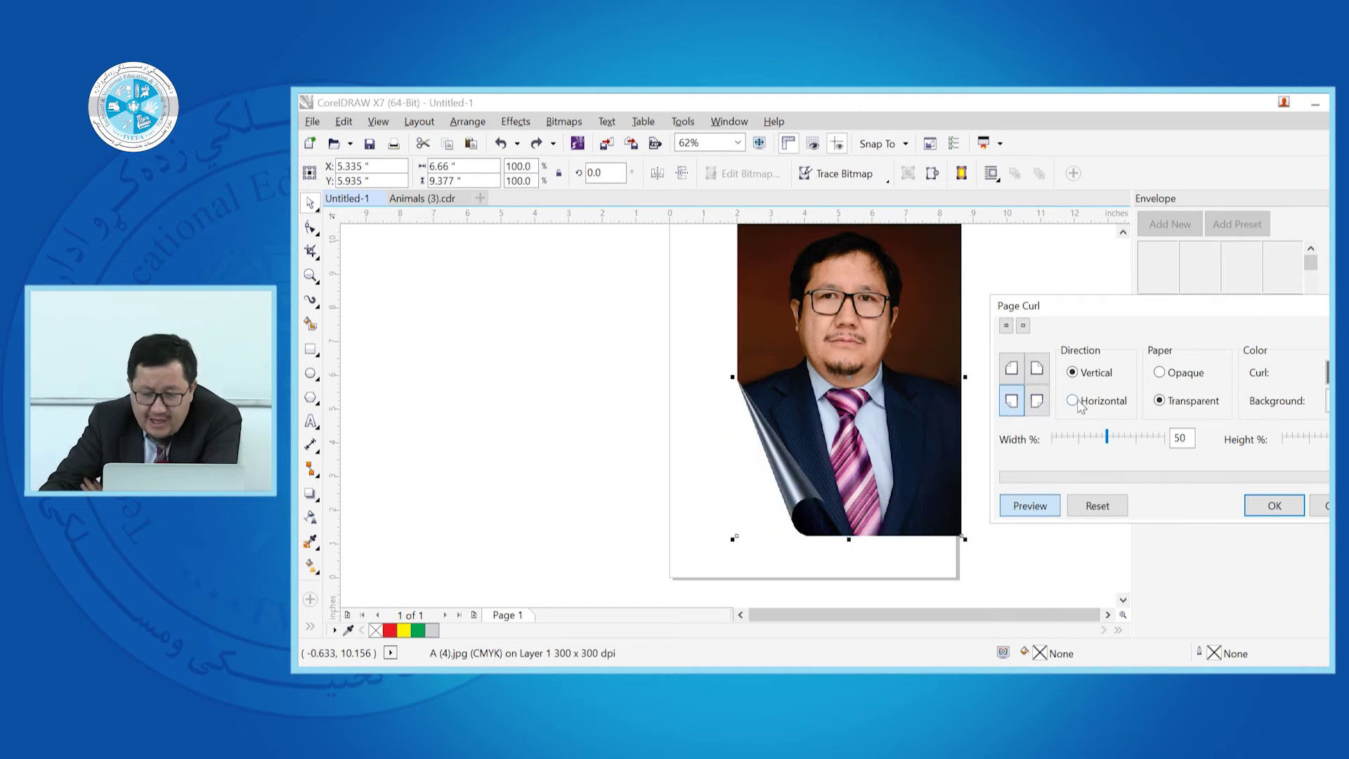
Step: Try yellow as the curl colour of the portrait's Page Curl, and cancel the effect
{"action": "left_click_drag", "start_coordinate": [1226, 312], "coordinate": [1136, 399]}
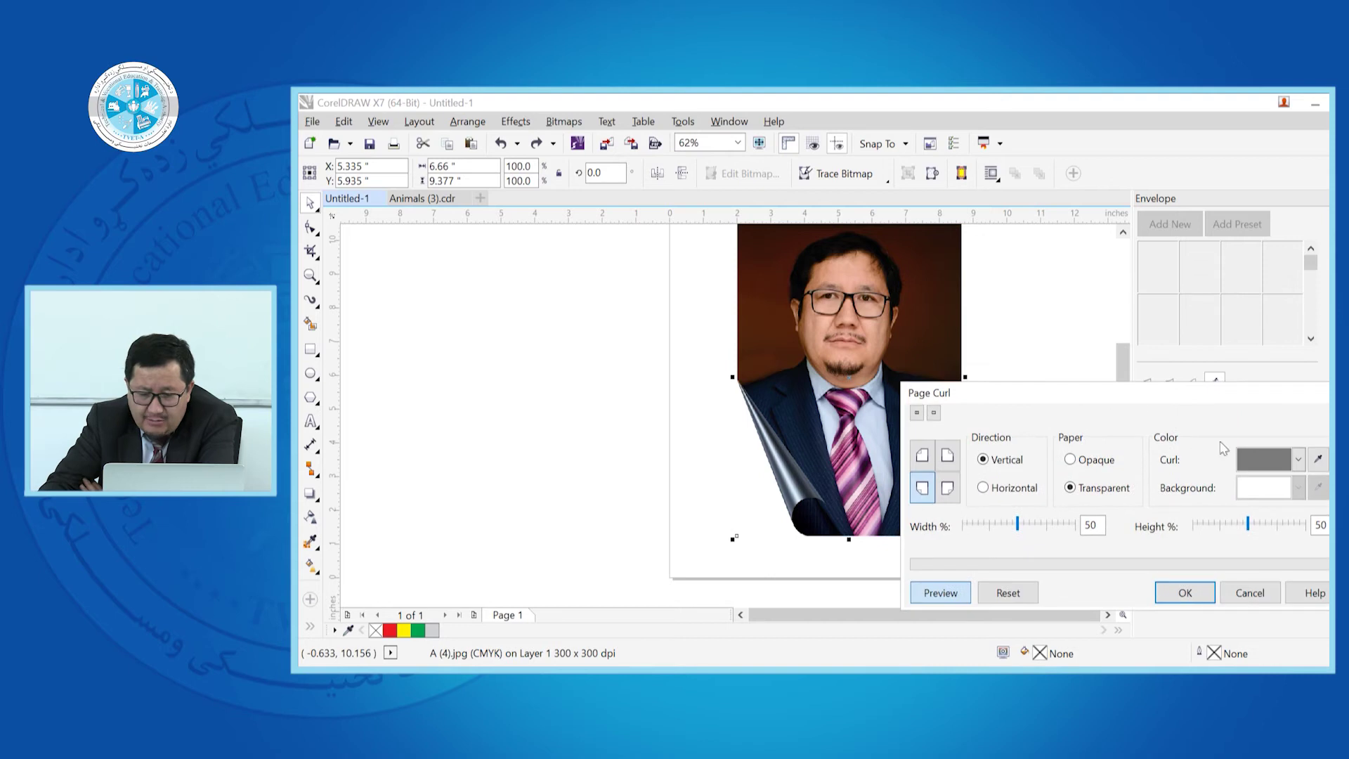
{"action": "left_click", "coordinate": [1298, 461]}
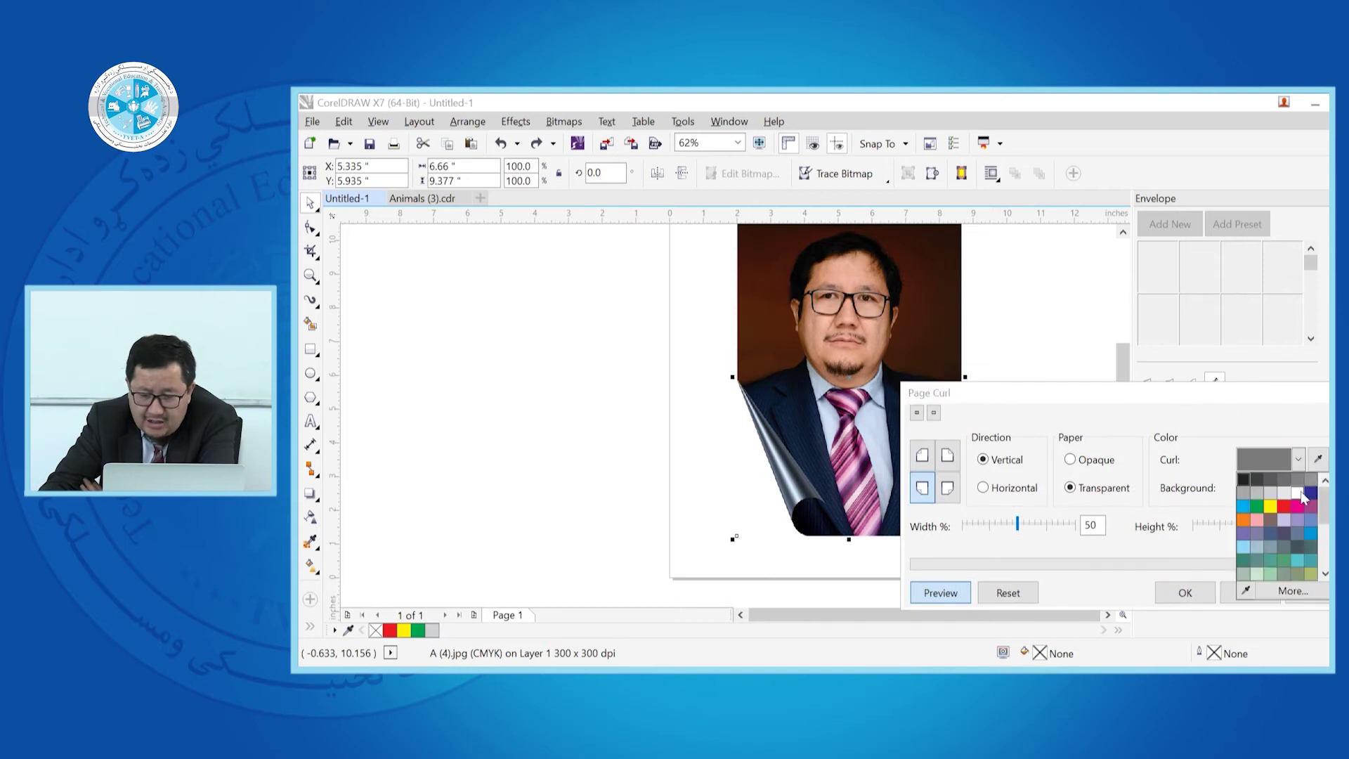
{"action": "left_click", "coordinate": [1270, 507]}
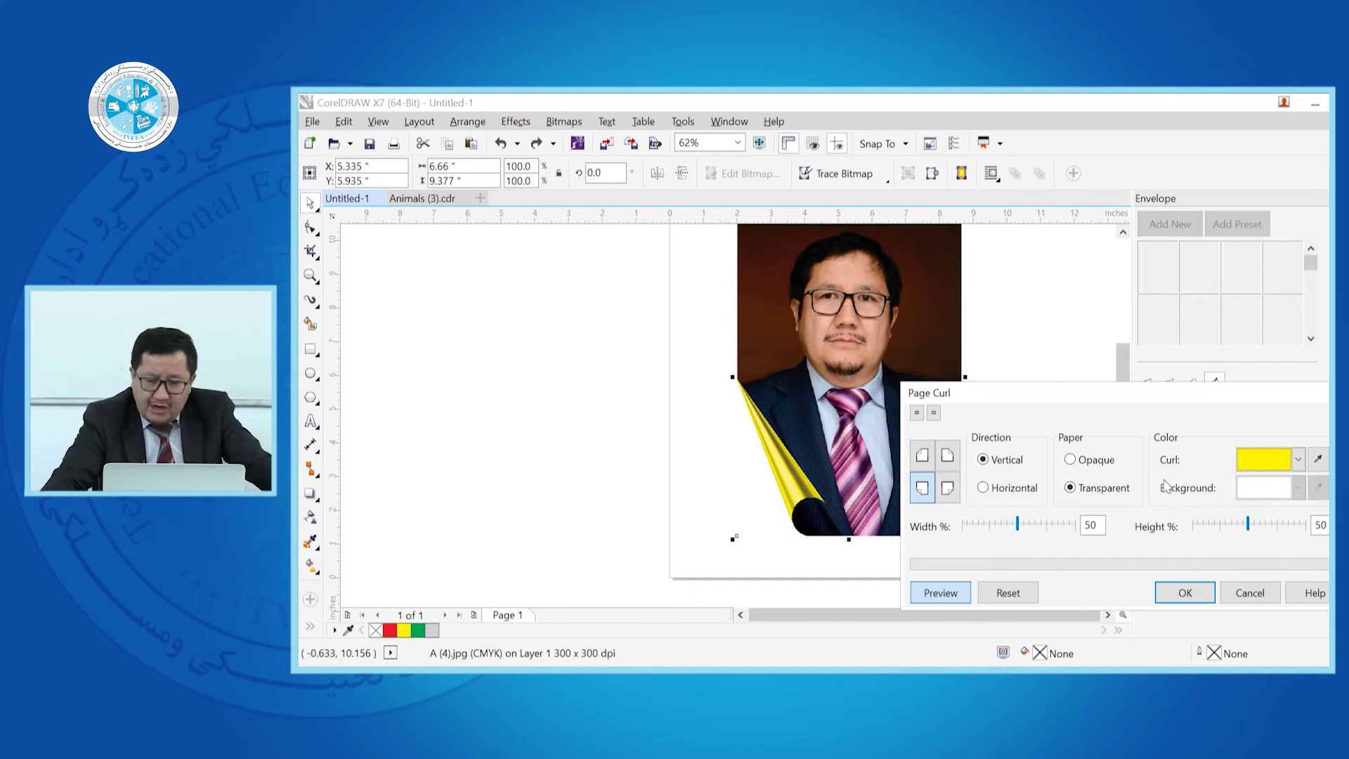
{"action": "left_click", "coordinate": [1250, 593]}
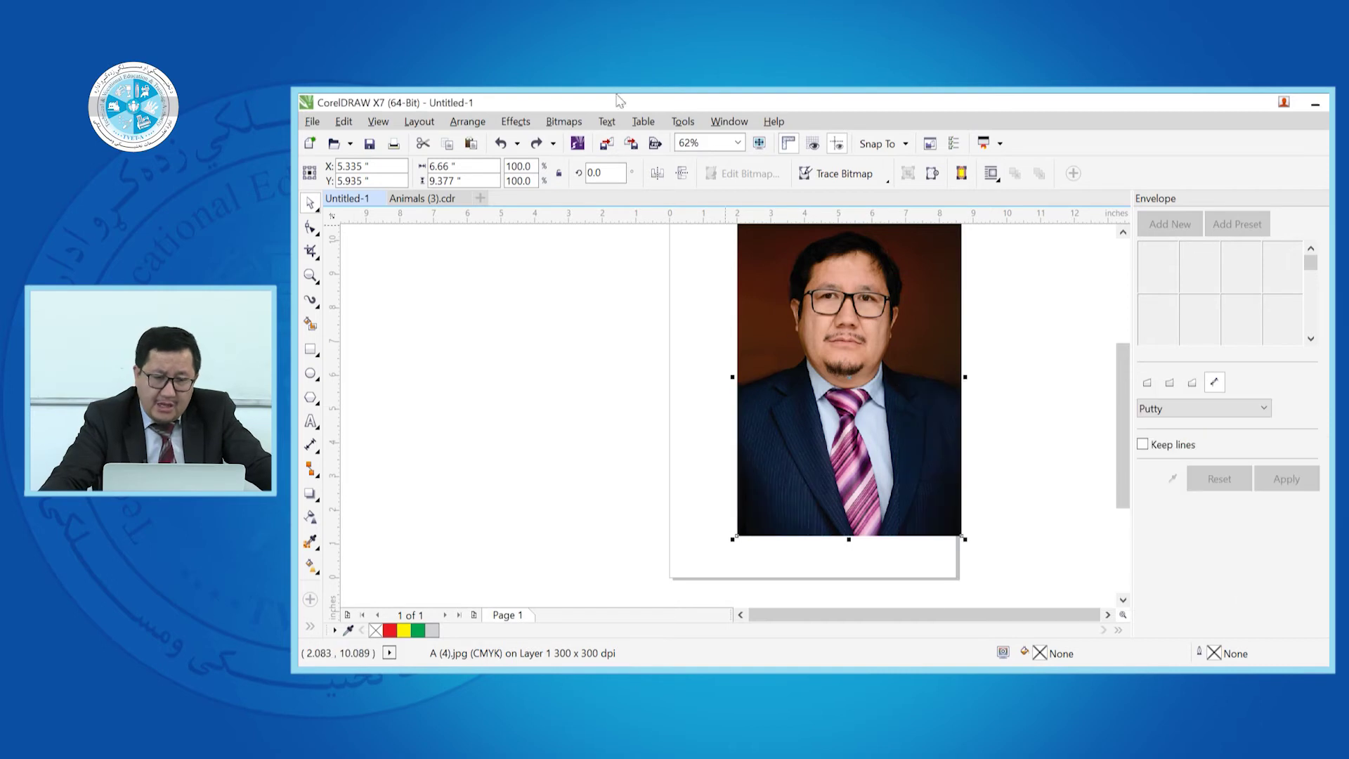
Step: Try the Pinch/Punch 3D effect on the suited man's portrait at 15 and at -44, and cancel it
{"action": "left_click", "coordinate": [563, 123]}
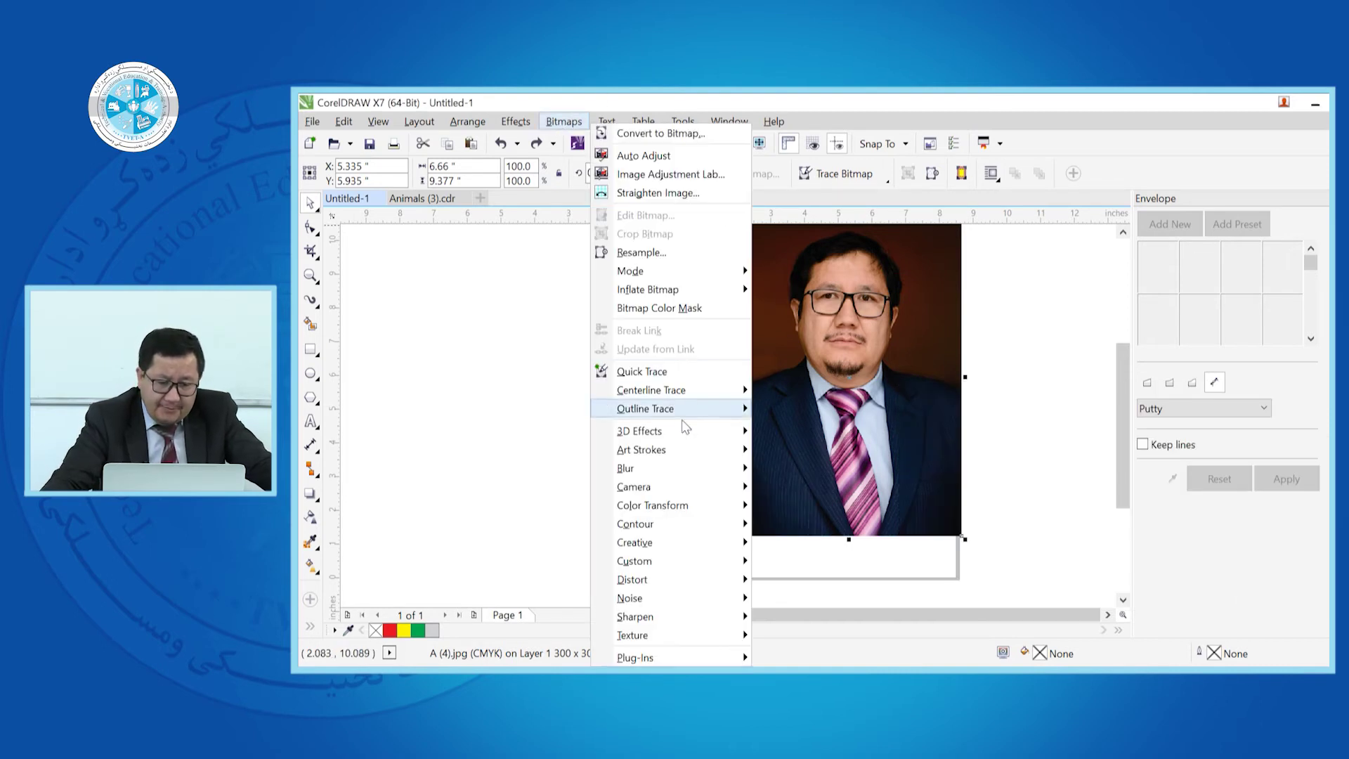
{"action": "mouse_move", "coordinate": [690, 435]}
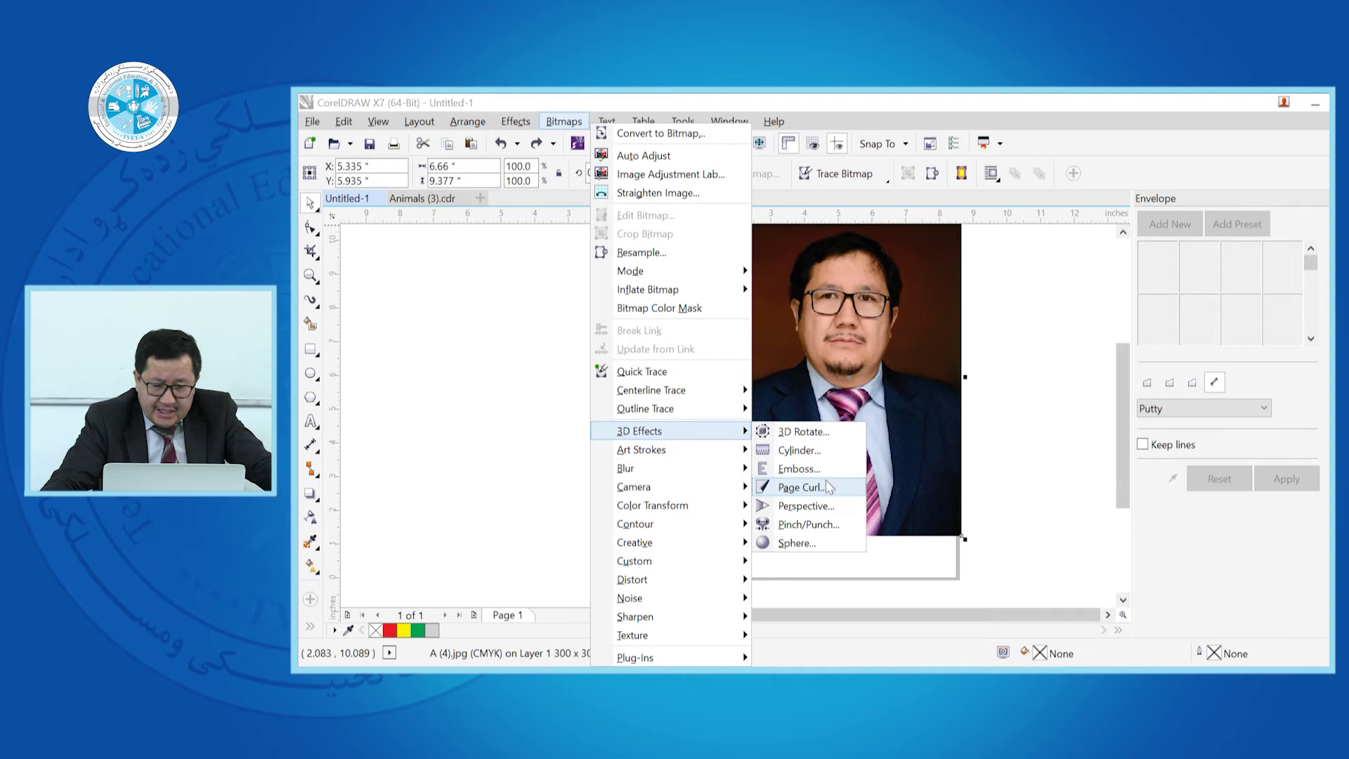
{"action": "left_click", "coordinate": [837, 529]}
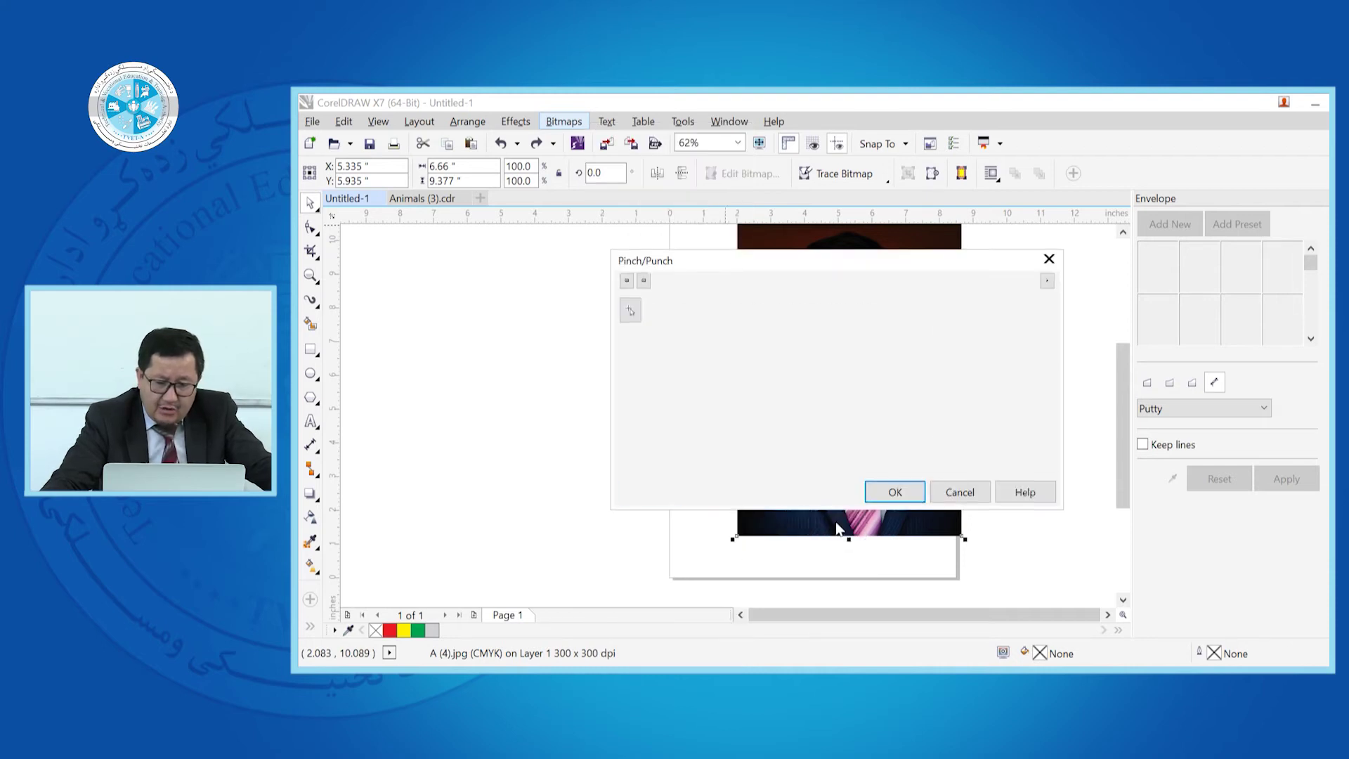
{"action": "left_click_drag", "start_coordinate": [902, 263], "coordinate": [950, 360]}
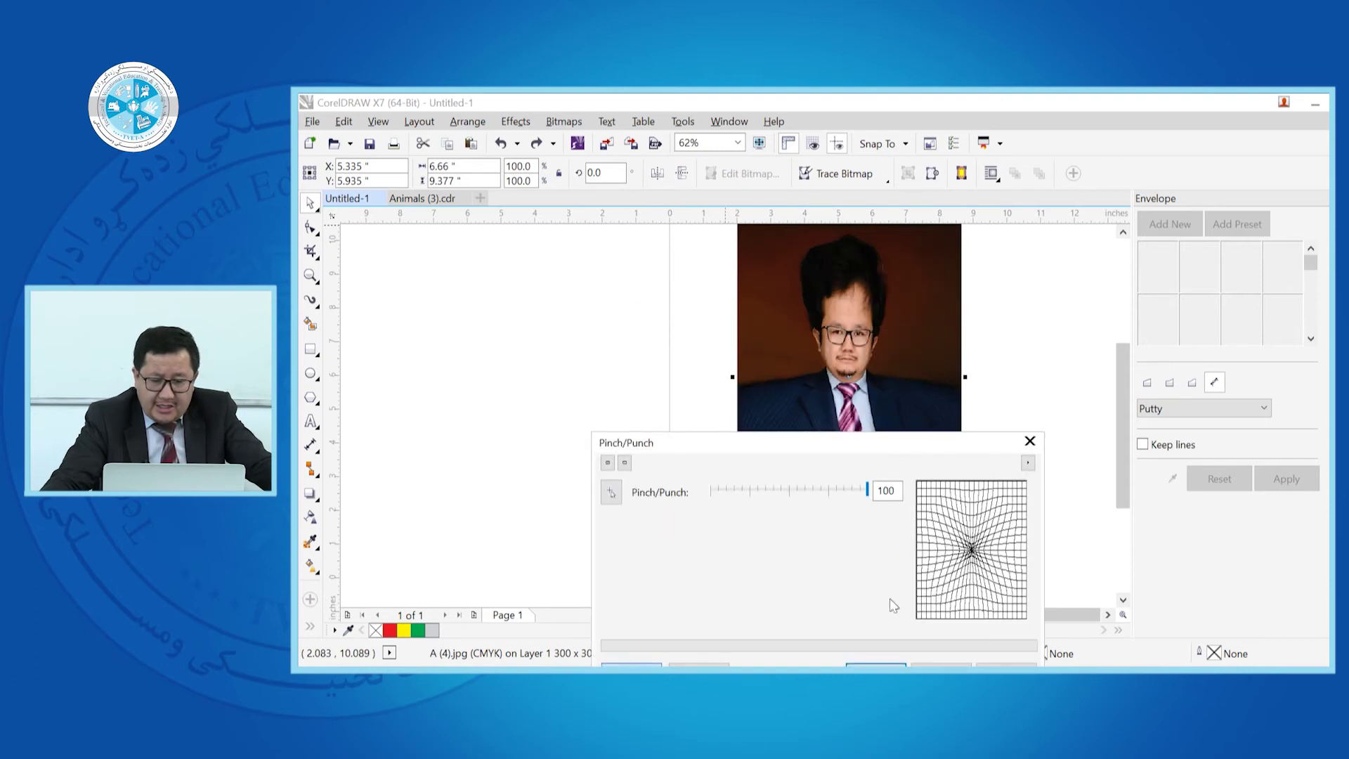
{"action": "left_click", "coordinate": [802, 491]}
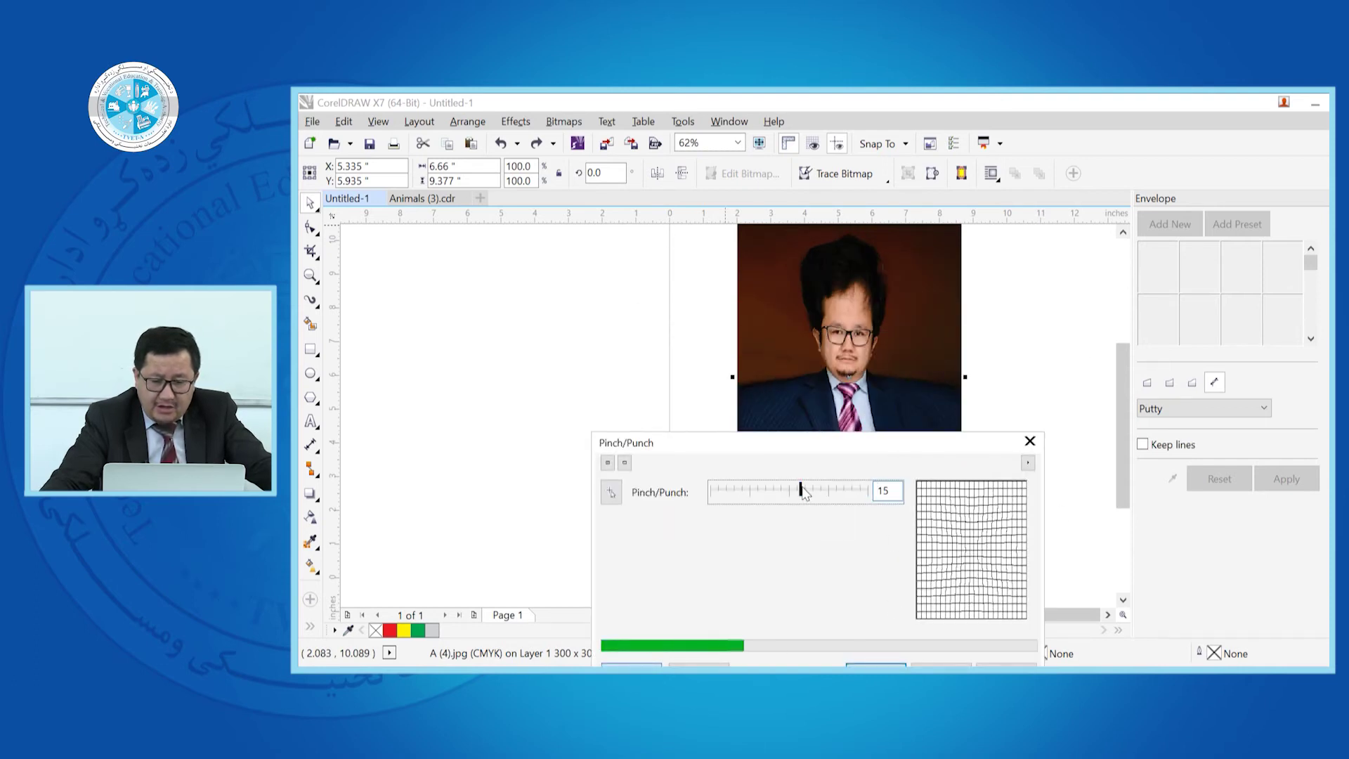
{"action": "left_click", "coordinate": [754, 492]}
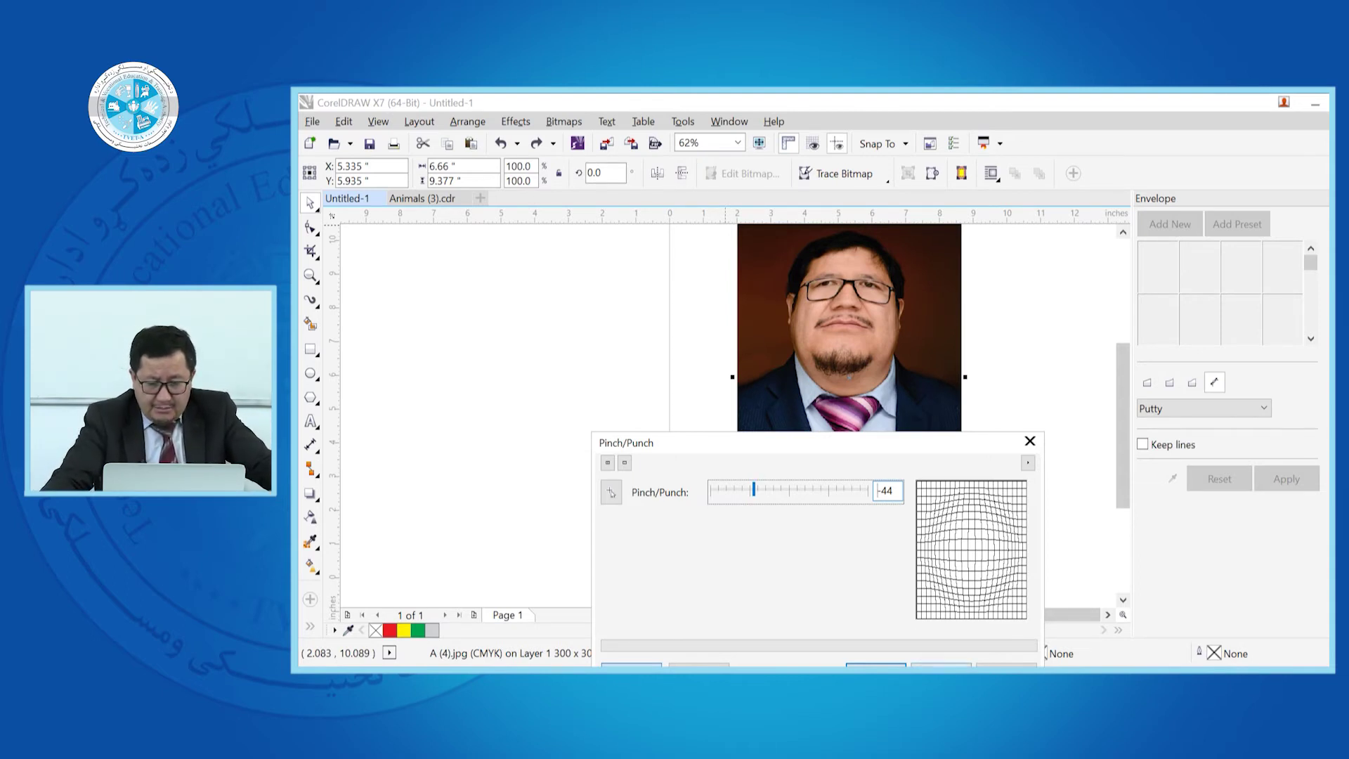
{"action": "left_click", "coordinate": [941, 665]}
Step: Try the Charcoal art stroke on the suited man's portrait with size 5 and edge 4, and cancel it
{"action": "left_click", "coordinate": [566, 124]}
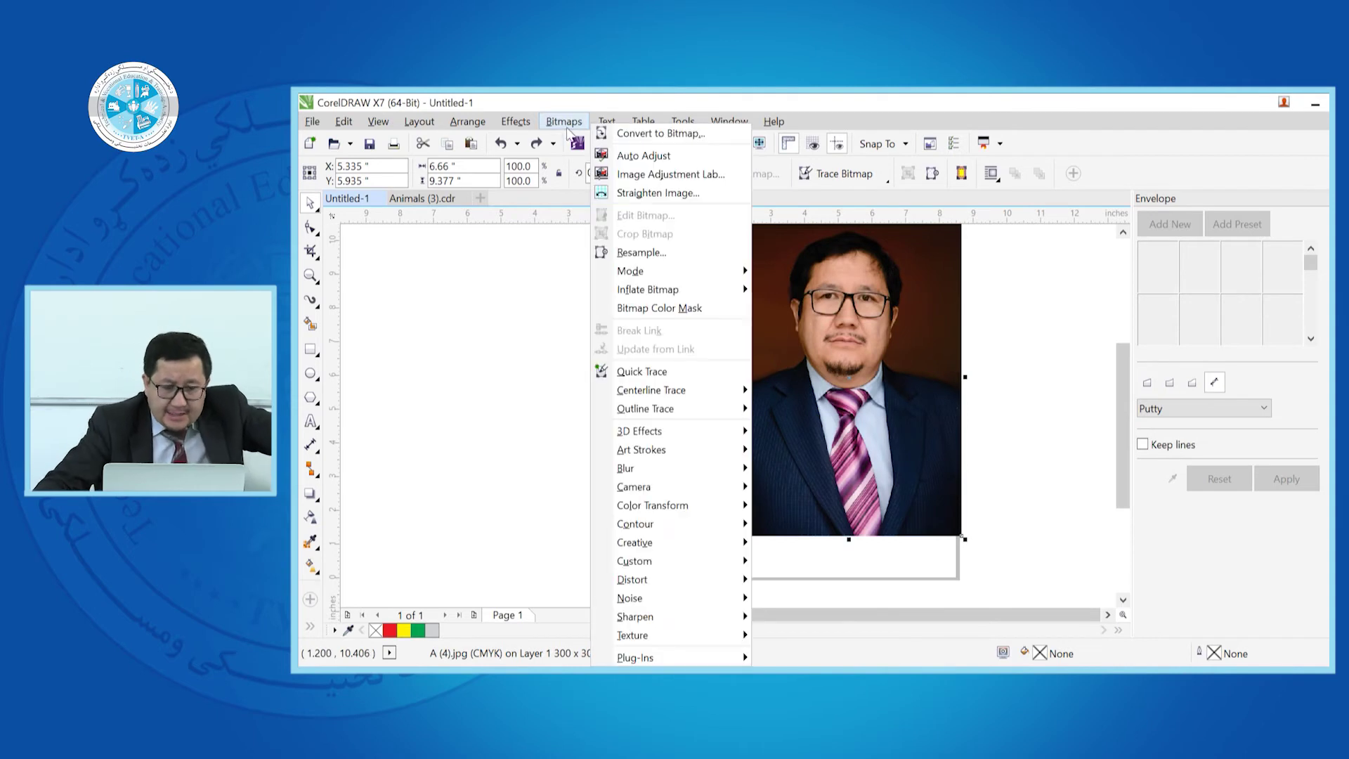
{"action": "mouse_move", "coordinate": [712, 452]}
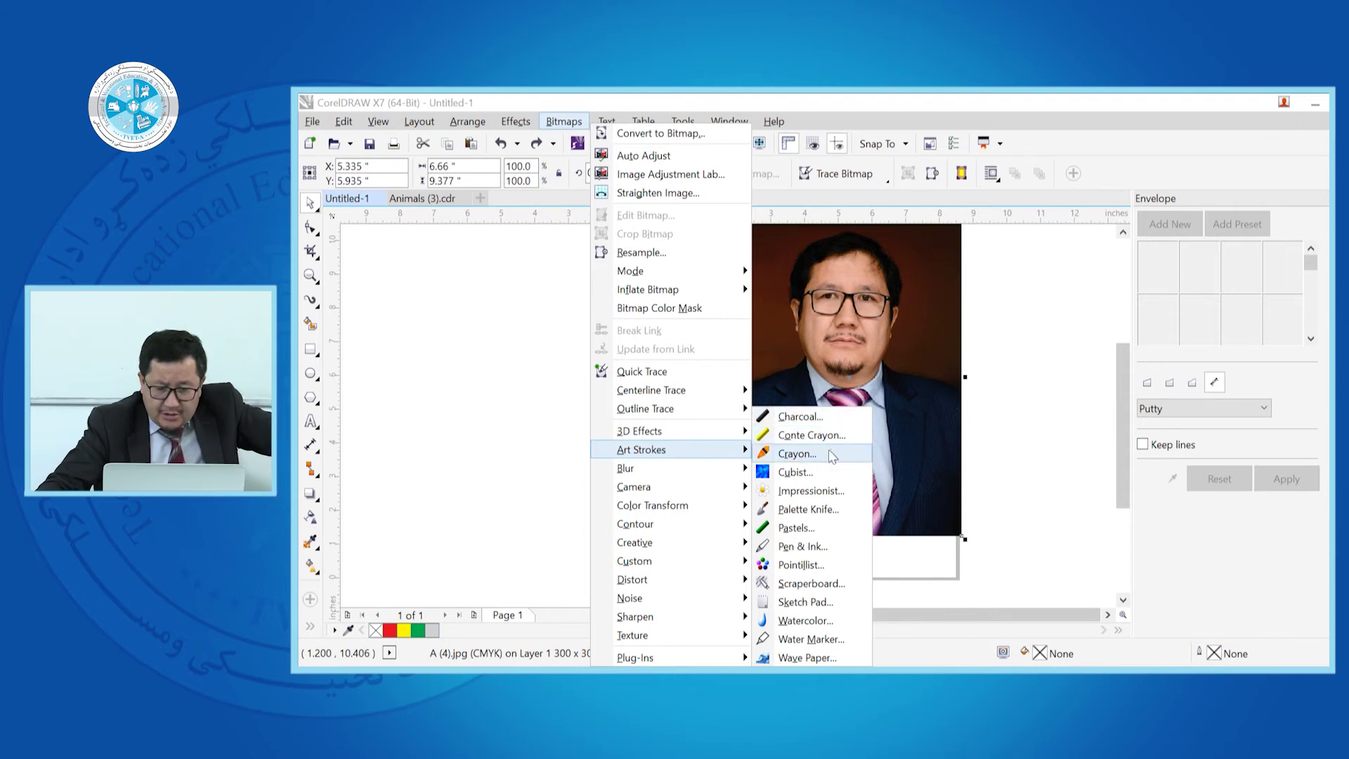
{"action": "left_click", "coordinate": [802, 417]}
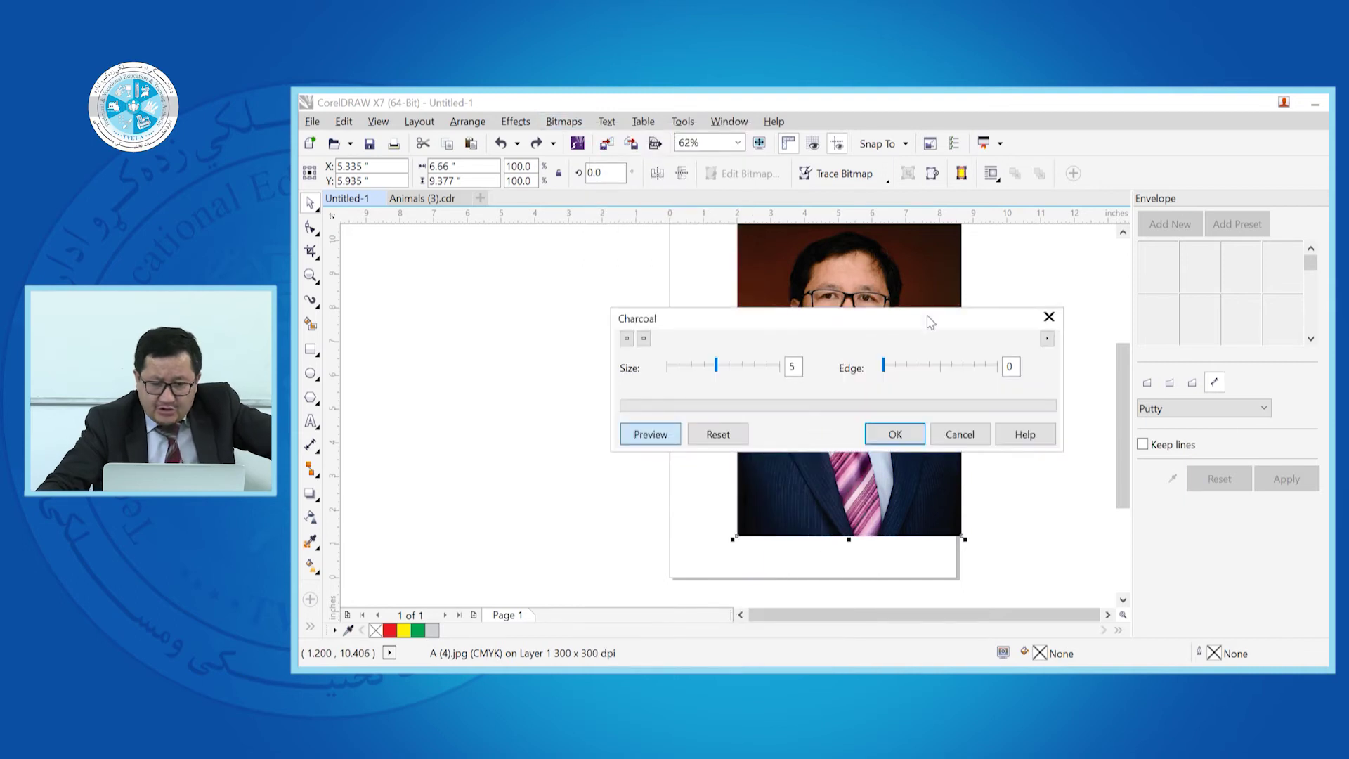
{"action": "left_click_drag", "start_coordinate": [929, 323], "coordinate": [1021, 399]}
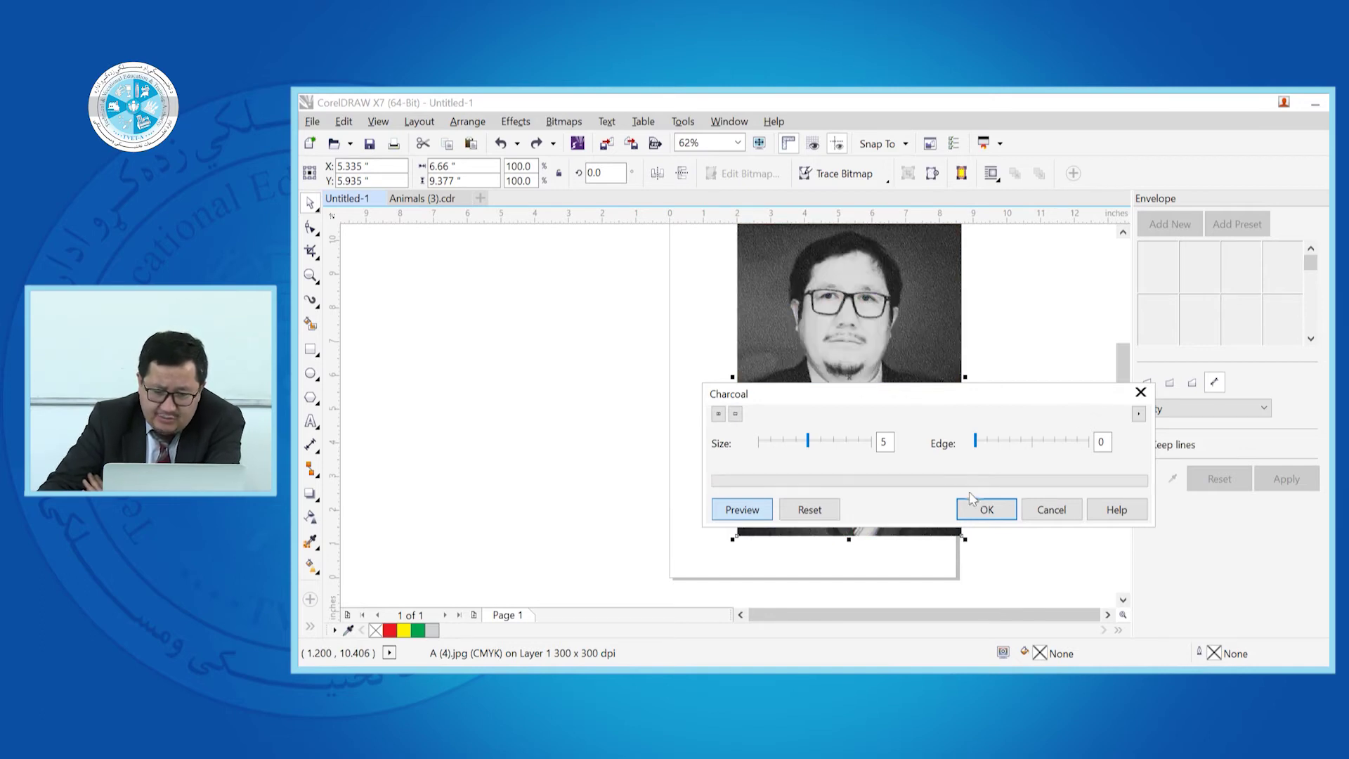
{"action": "left_click_drag", "start_coordinate": [1010, 450], "coordinate": [1031, 450]}
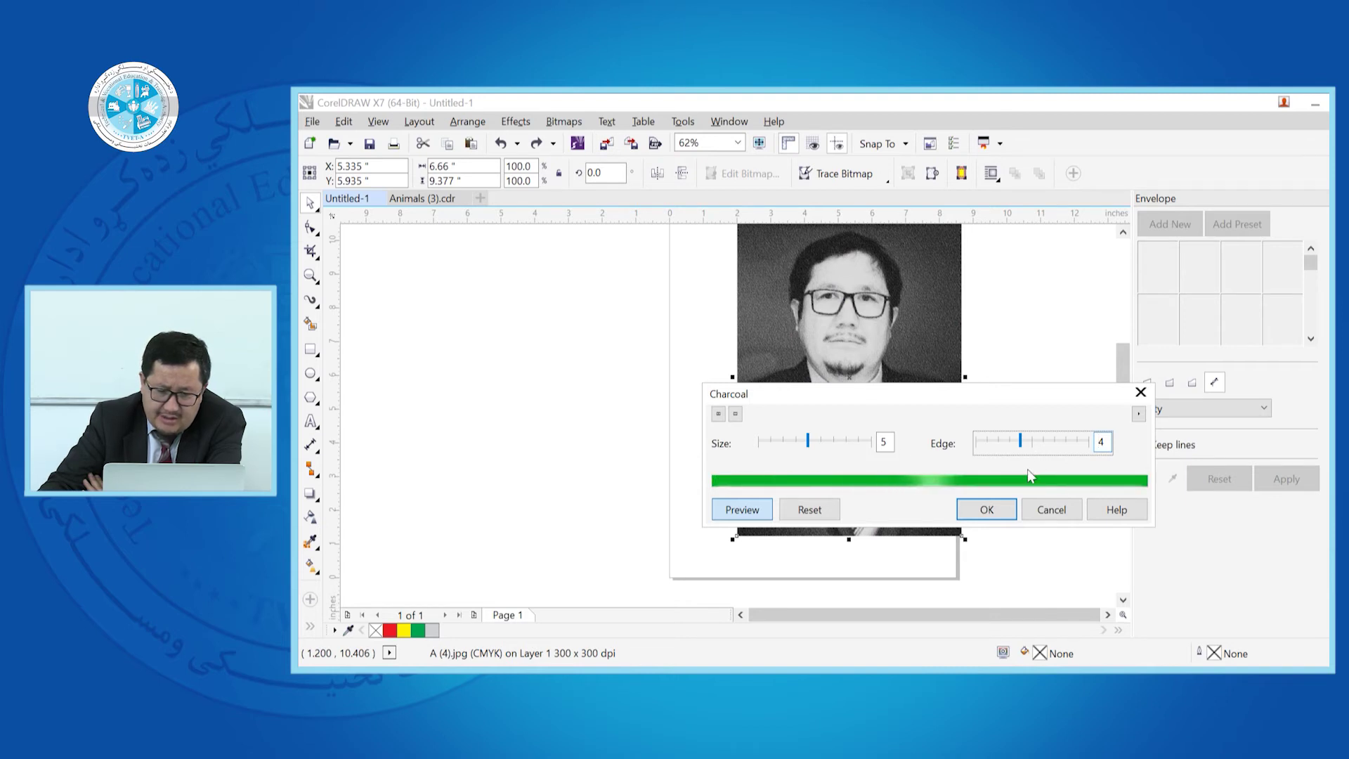
{"action": "left_click", "coordinate": [1050, 510]}
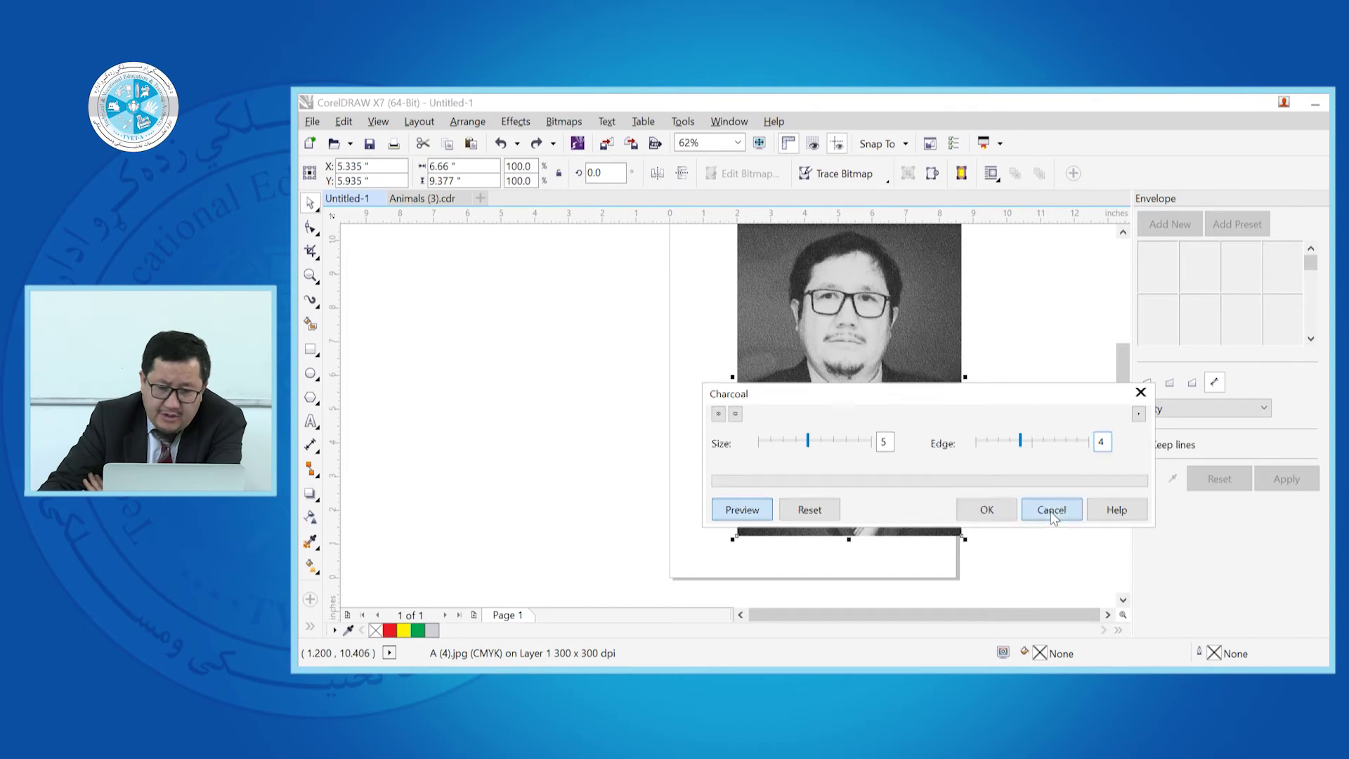
Step: Try the Conte Crayon art stroke on the suited man's portrait with the brown conte colour, and cancel it
{"action": "left_click", "coordinate": [560, 122]}
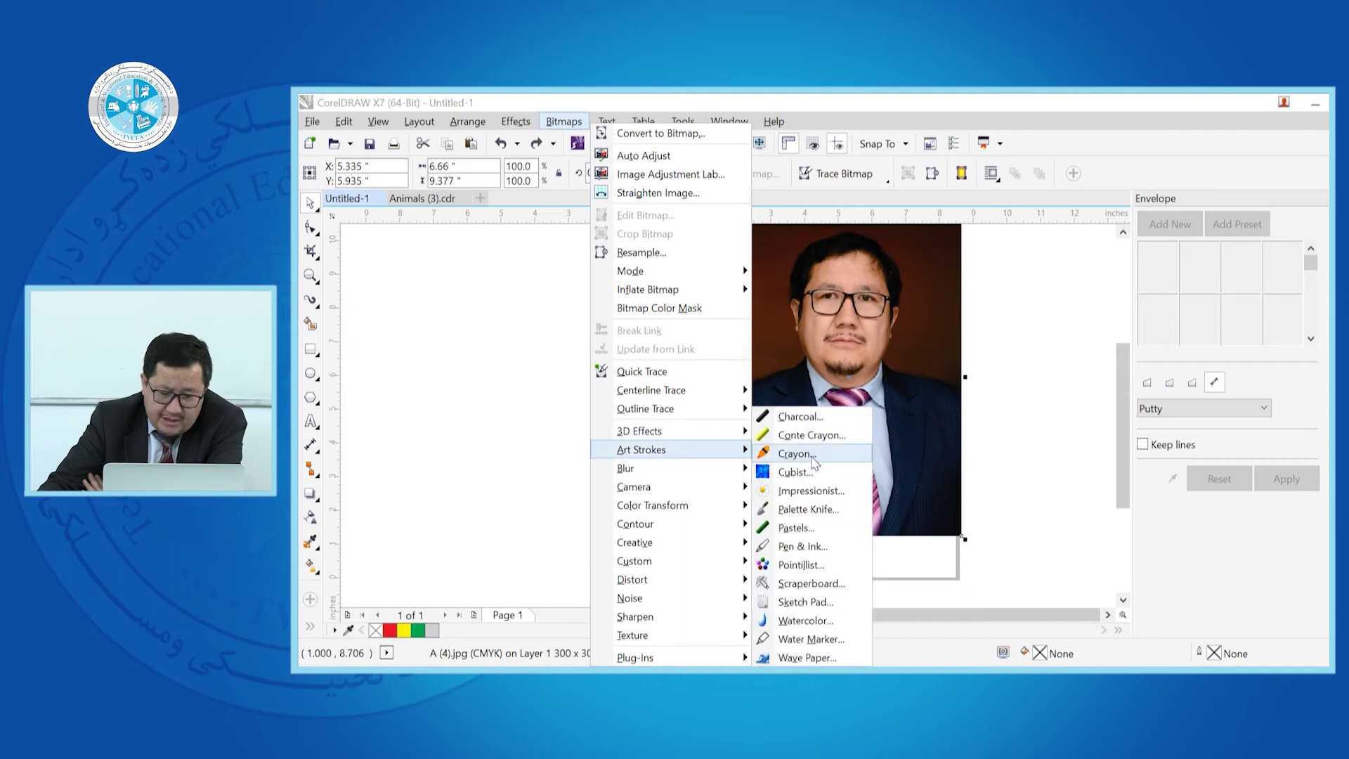
{"action": "left_click", "coordinate": [812, 436]}
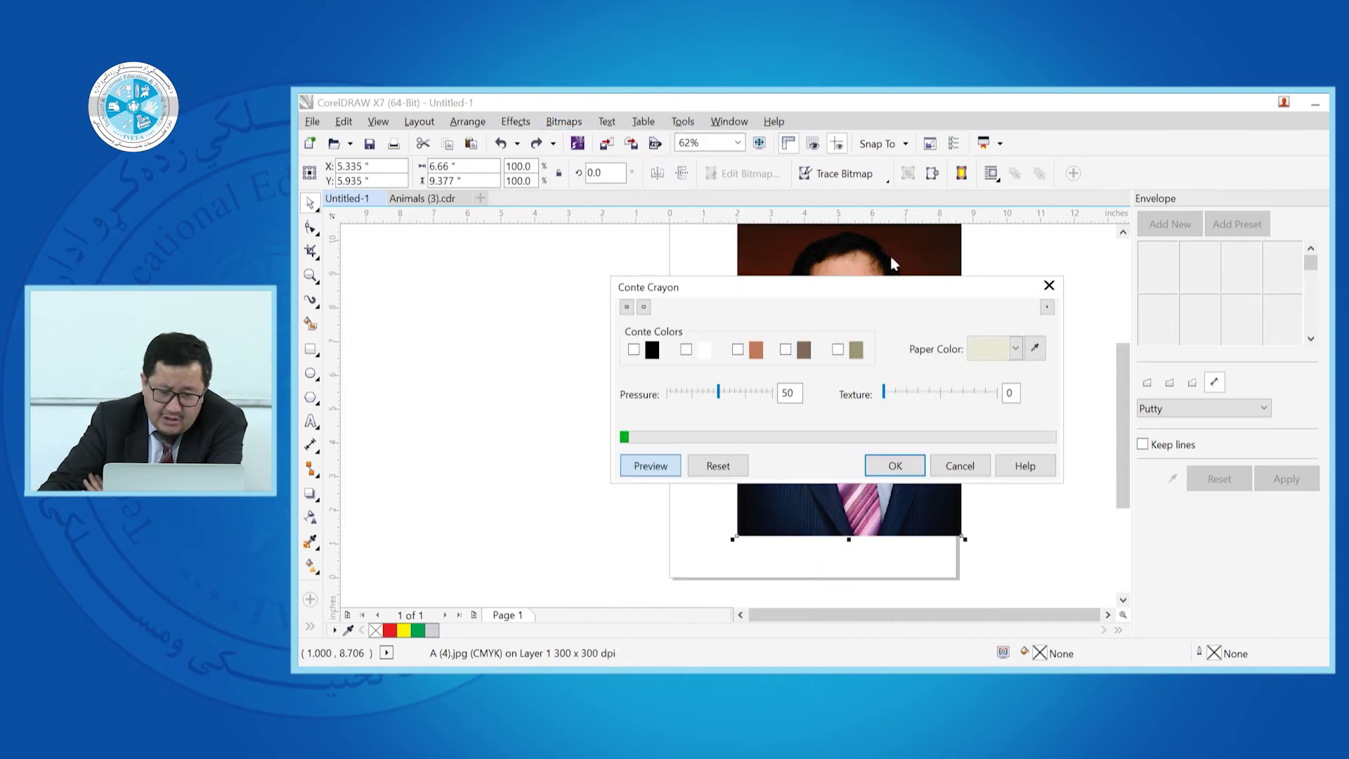
{"action": "left_click_drag", "start_coordinate": [895, 290], "coordinate": [1221, 324]}
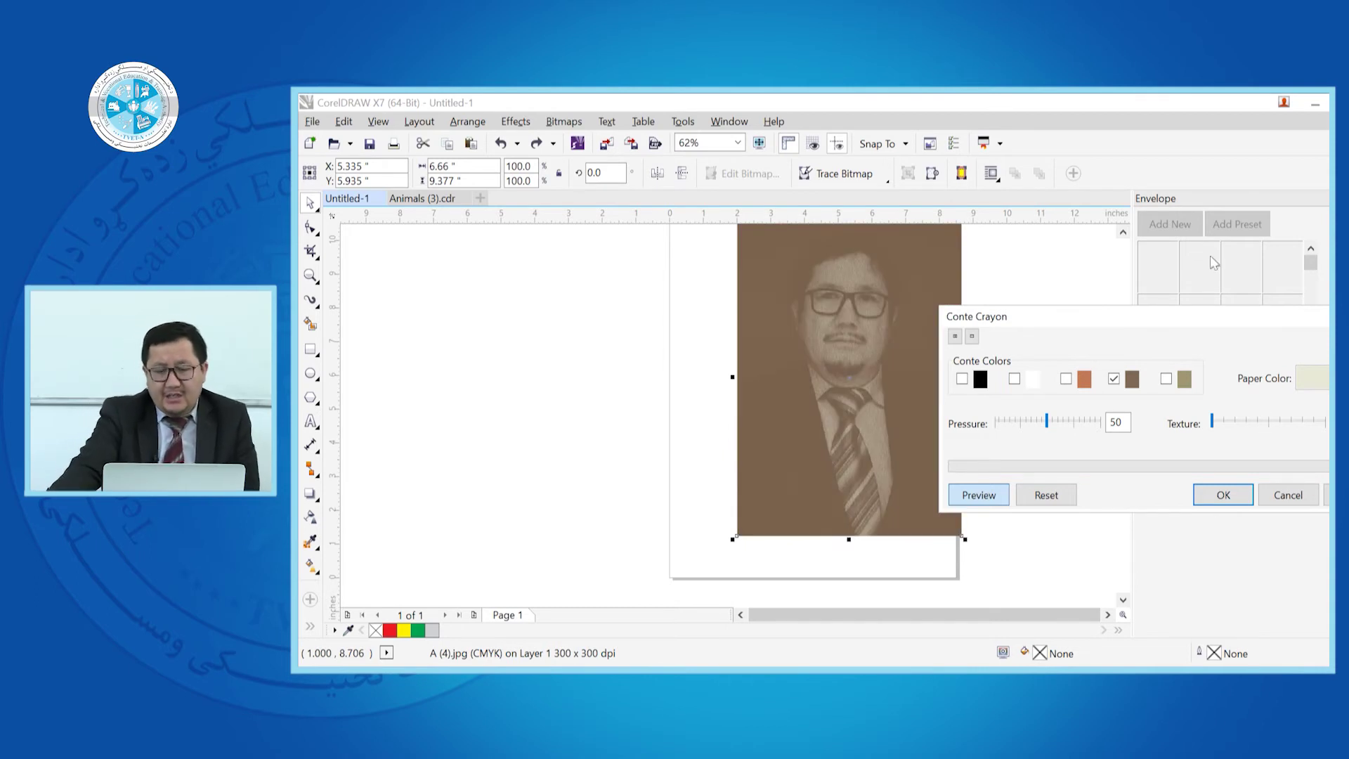
{"action": "left_click", "coordinate": [1303, 501]}
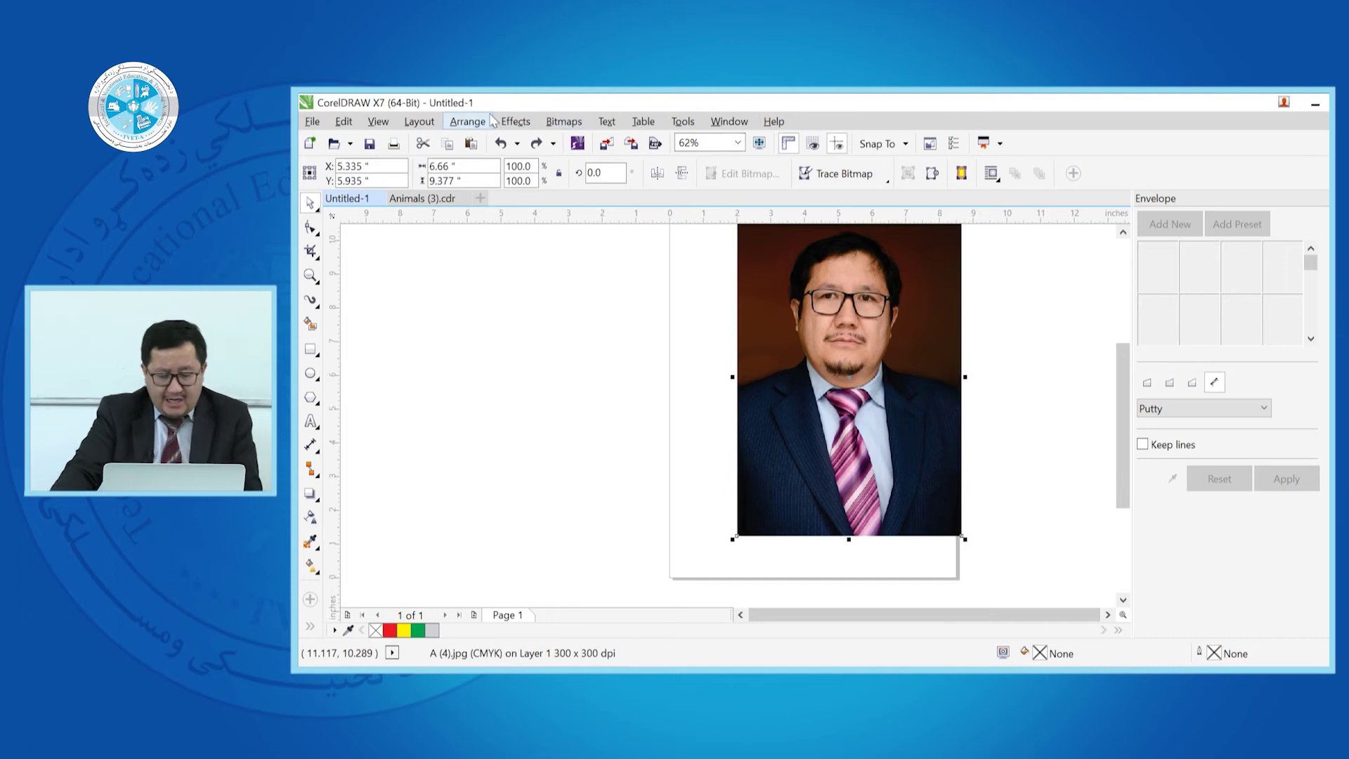
Step: Undo the last move of the suited man's portrait
{"action": "key", "text": "ctrl+z"}
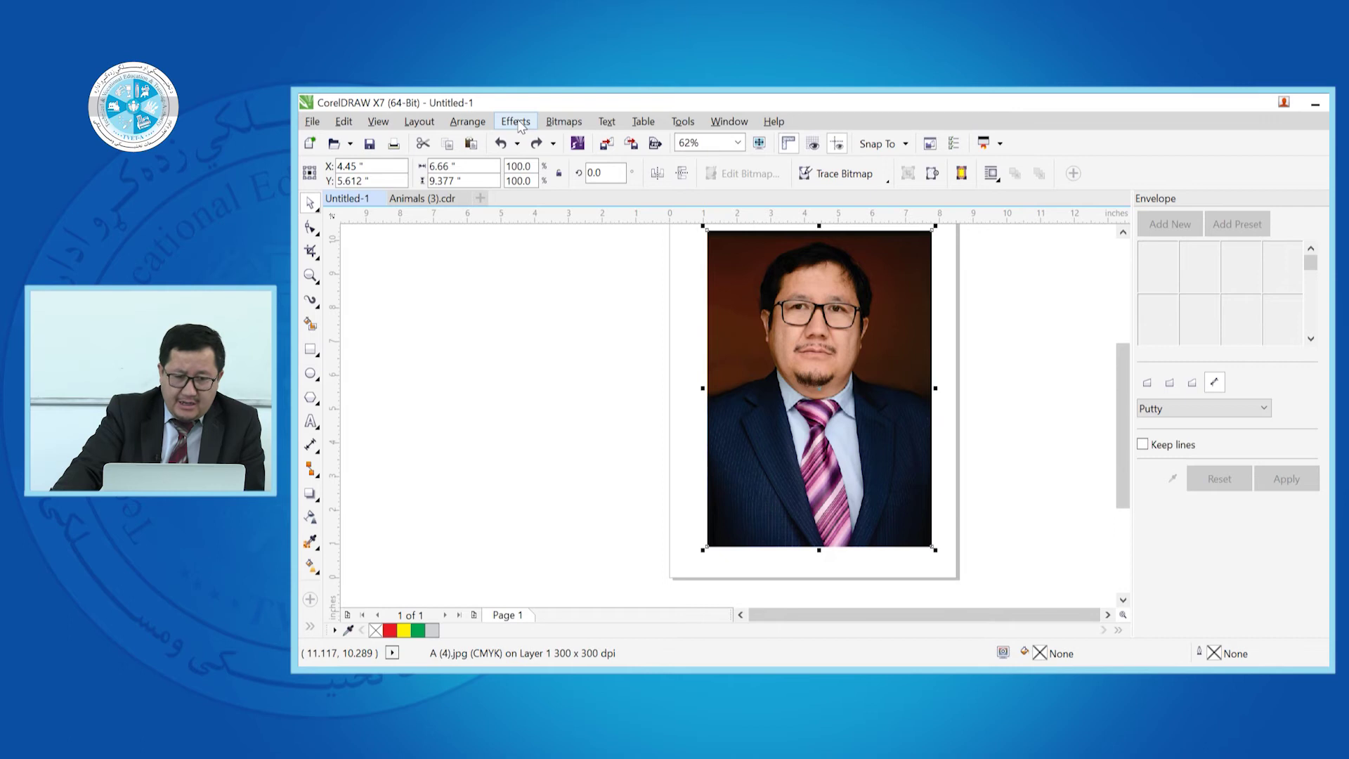
Step: Try the Pen & Ink art stroke on the suited man's portrait with density 52 and ink pools 55, and cancel it
{"action": "left_click", "coordinate": [574, 123]}
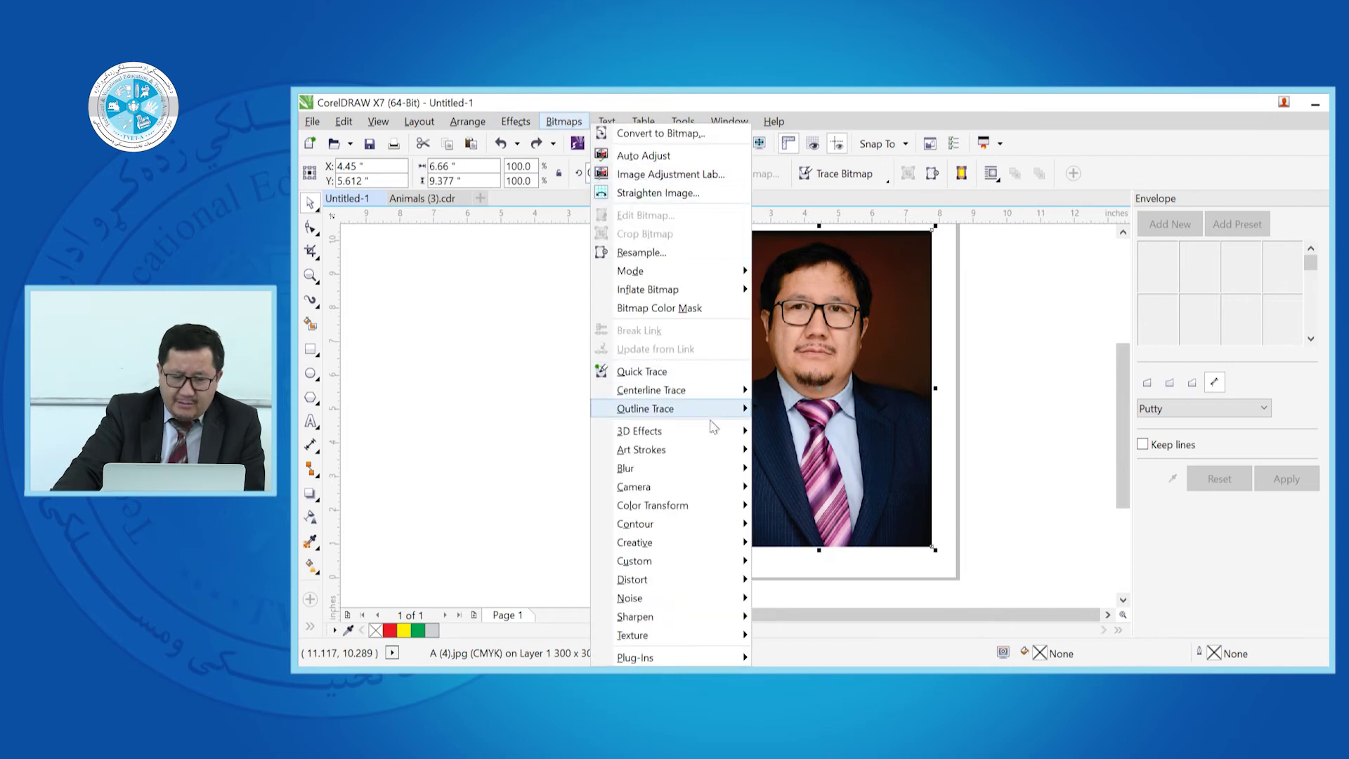
{"action": "mouse_move", "coordinate": [716, 450]}
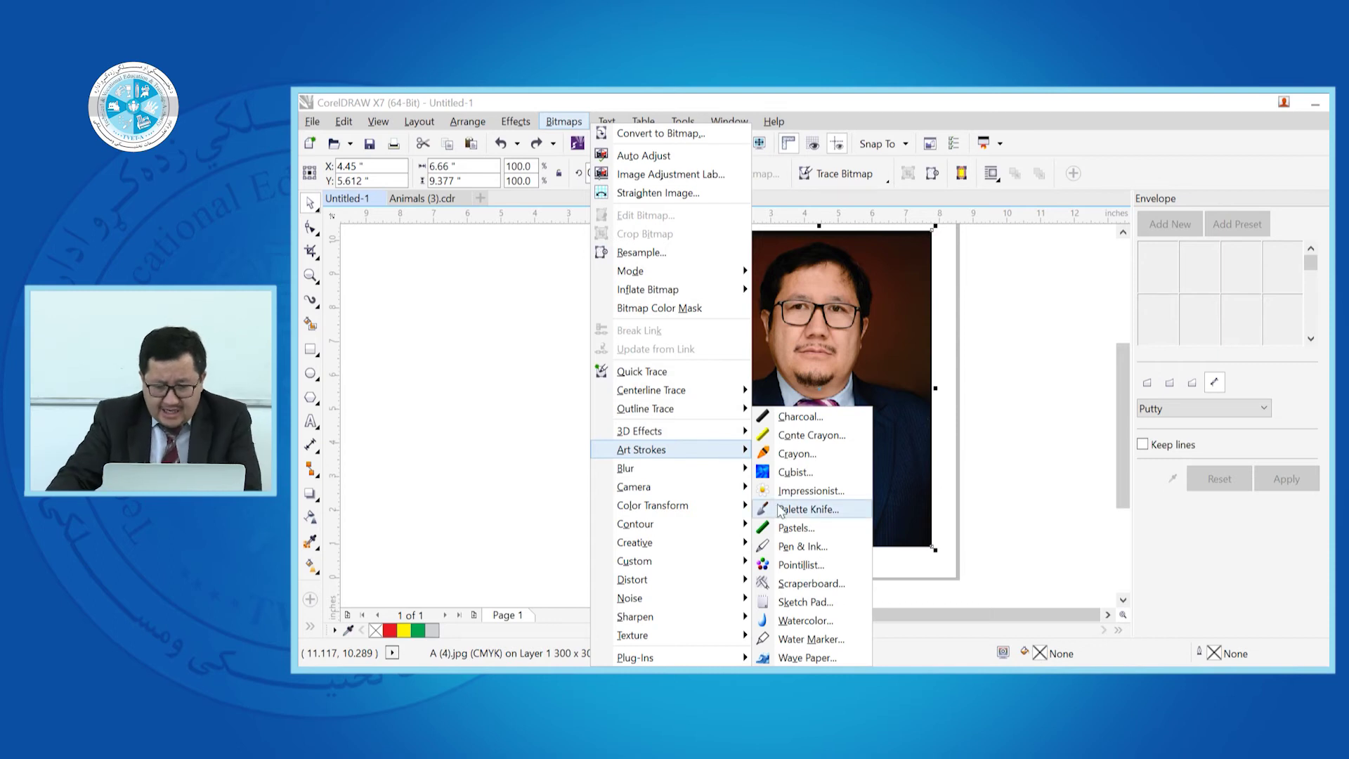
{"action": "left_click", "coordinate": [804, 547]}
{"action": "mouse_move", "coordinate": [925, 310]}
{"action": "left_mouse_down"}
{"action": "mouse_move", "coordinate": [1017, 450]}
{"action": "mouse_move", "coordinate": [1180, 288]}
{"action": "left_mouse_up"}
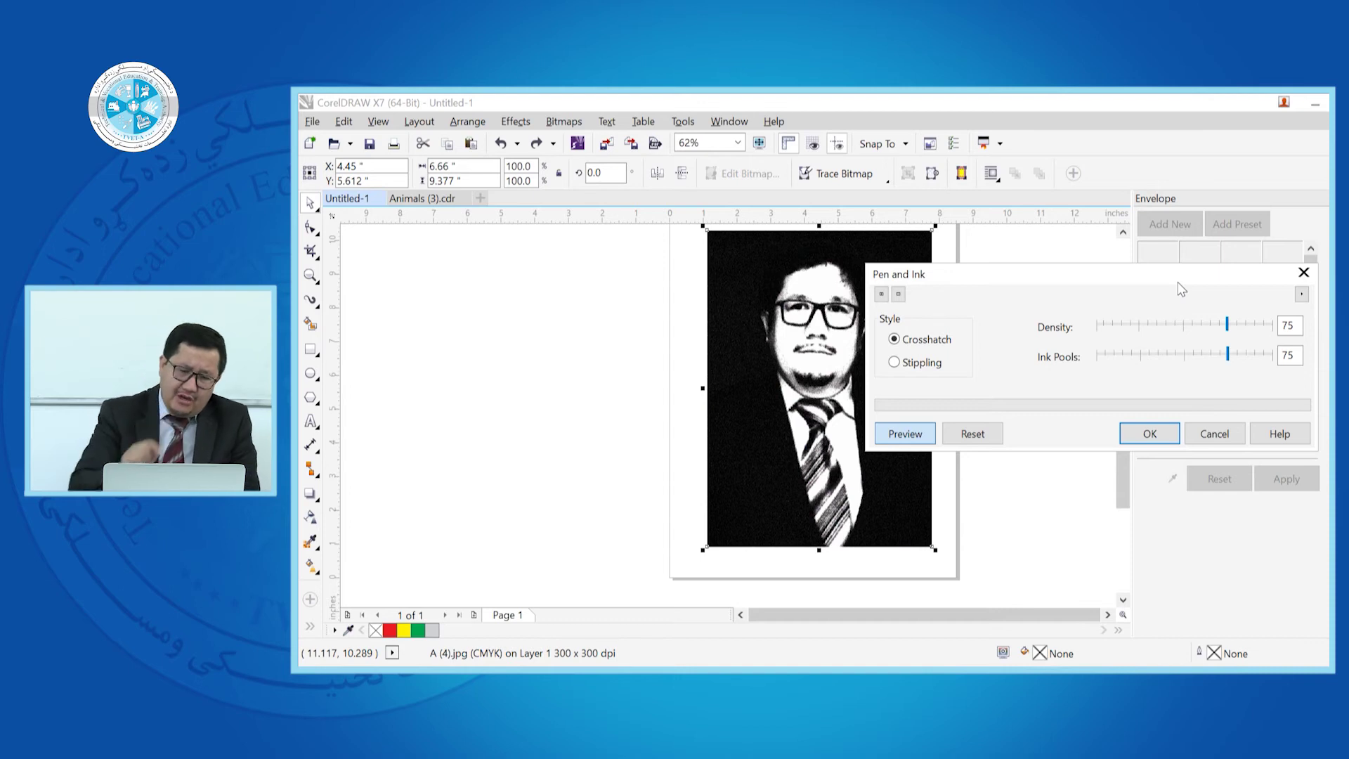
{"action": "left_click", "coordinate": [1187, 324]}
{"action": "left_click", "coordinate": [1193, 357]}
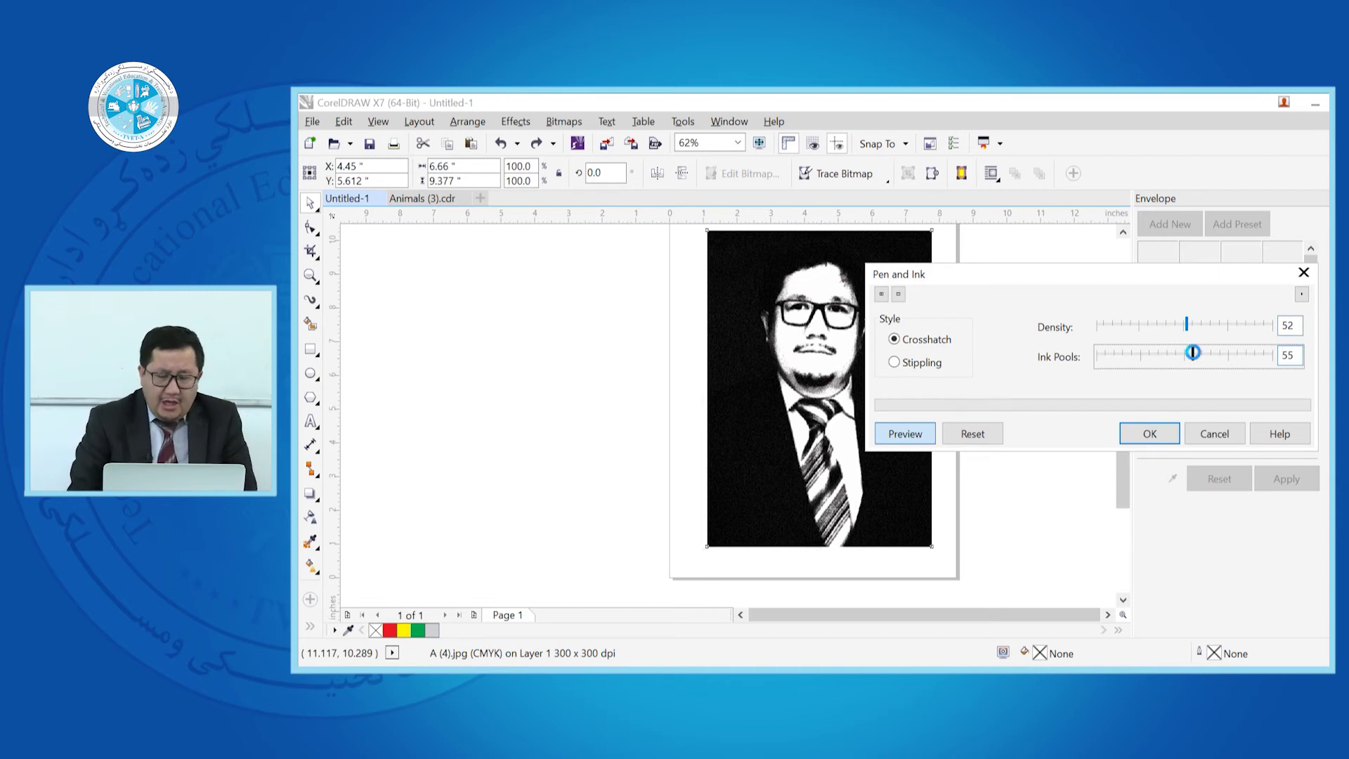
{"action": "left_click", "coordinate": [1193, 352]}
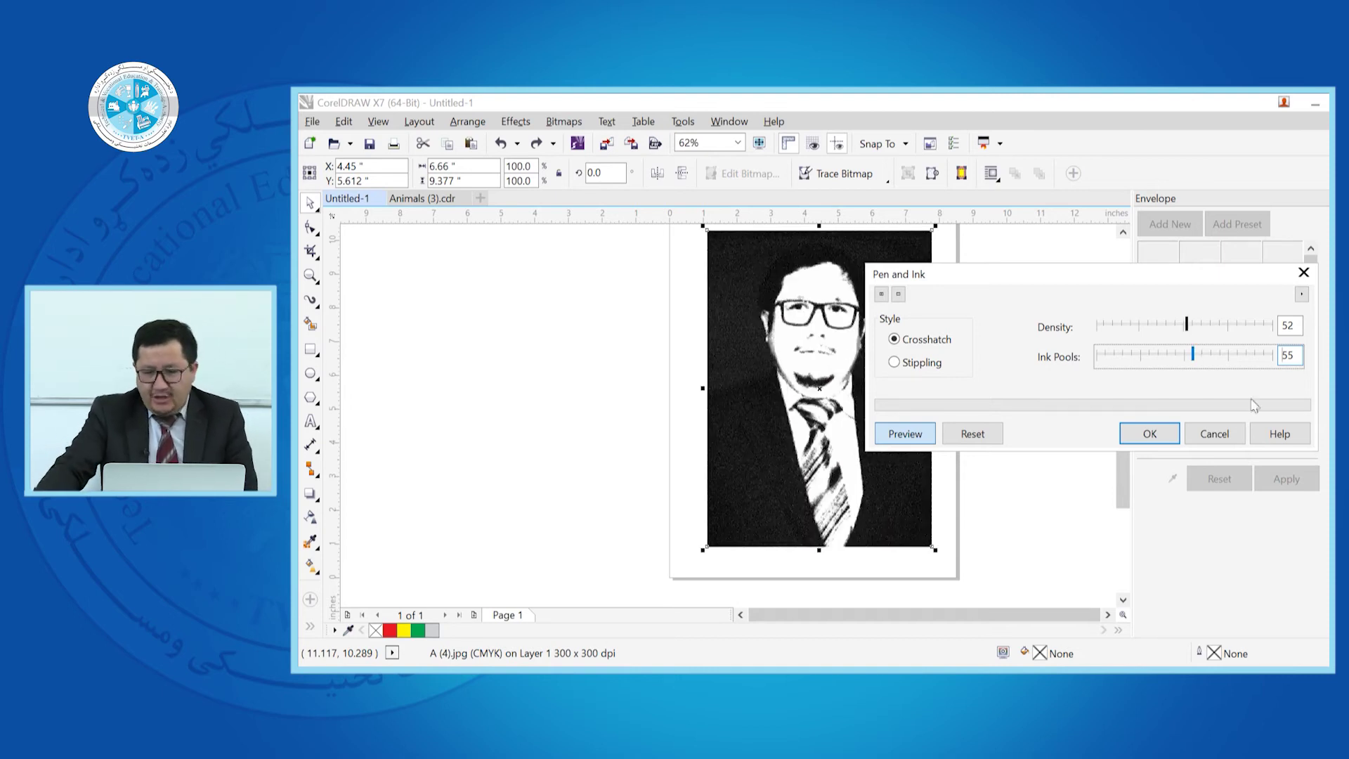
{"action": "left_click", "coordinate": [1203, 436]}
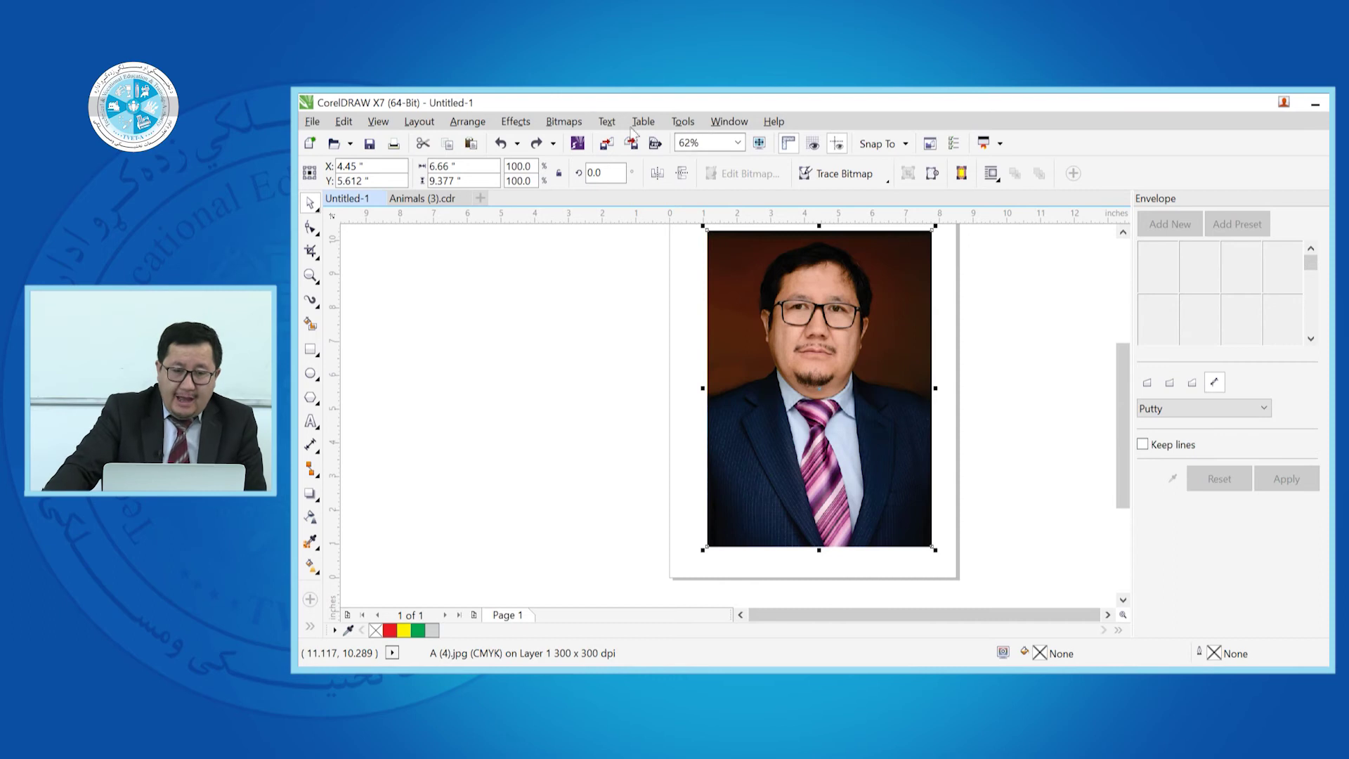
Step: Try the Scraperboard art stroke on the suited man's portrait, scraping to colour with density 25 and size 5, and cancel it
{"action": "left_click", "coordinate": [563, 122]}
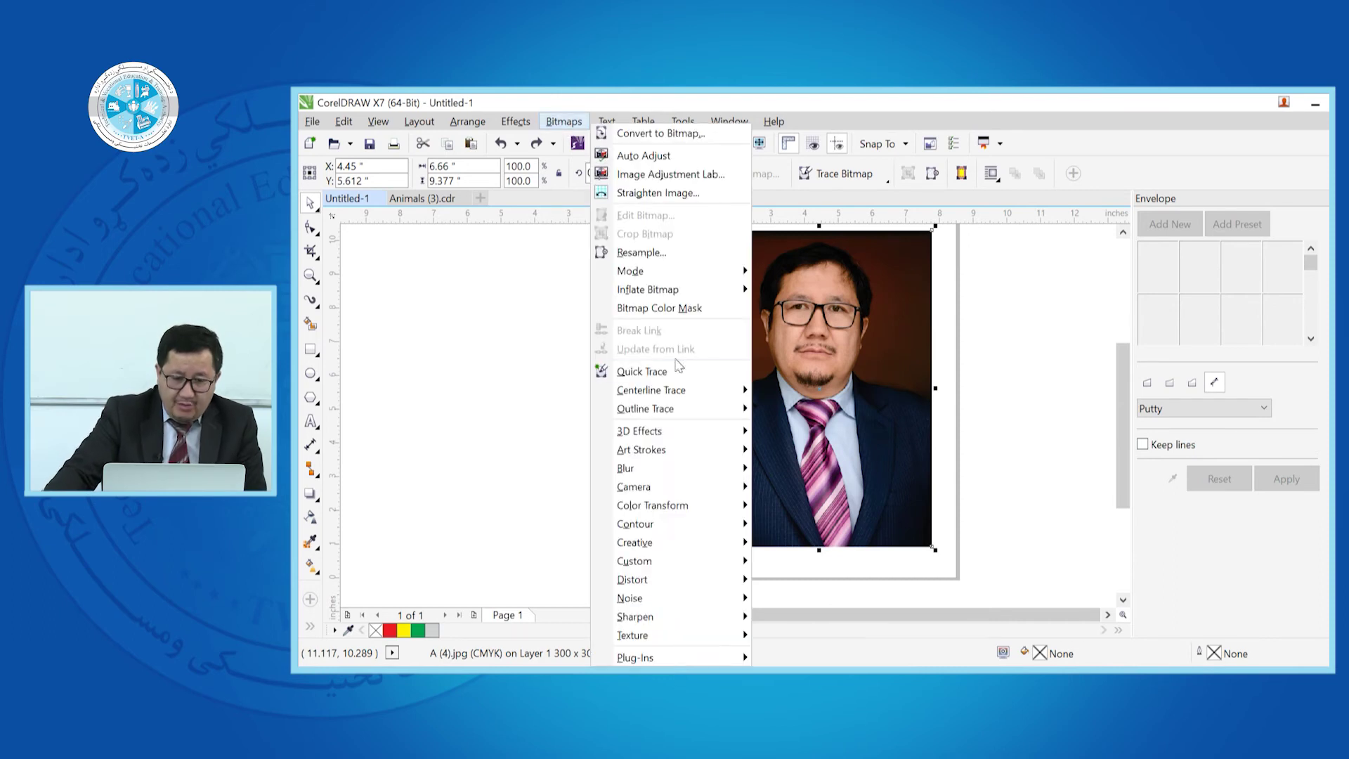
{"action": "mouse_move", "coordinate": [683, 430]}
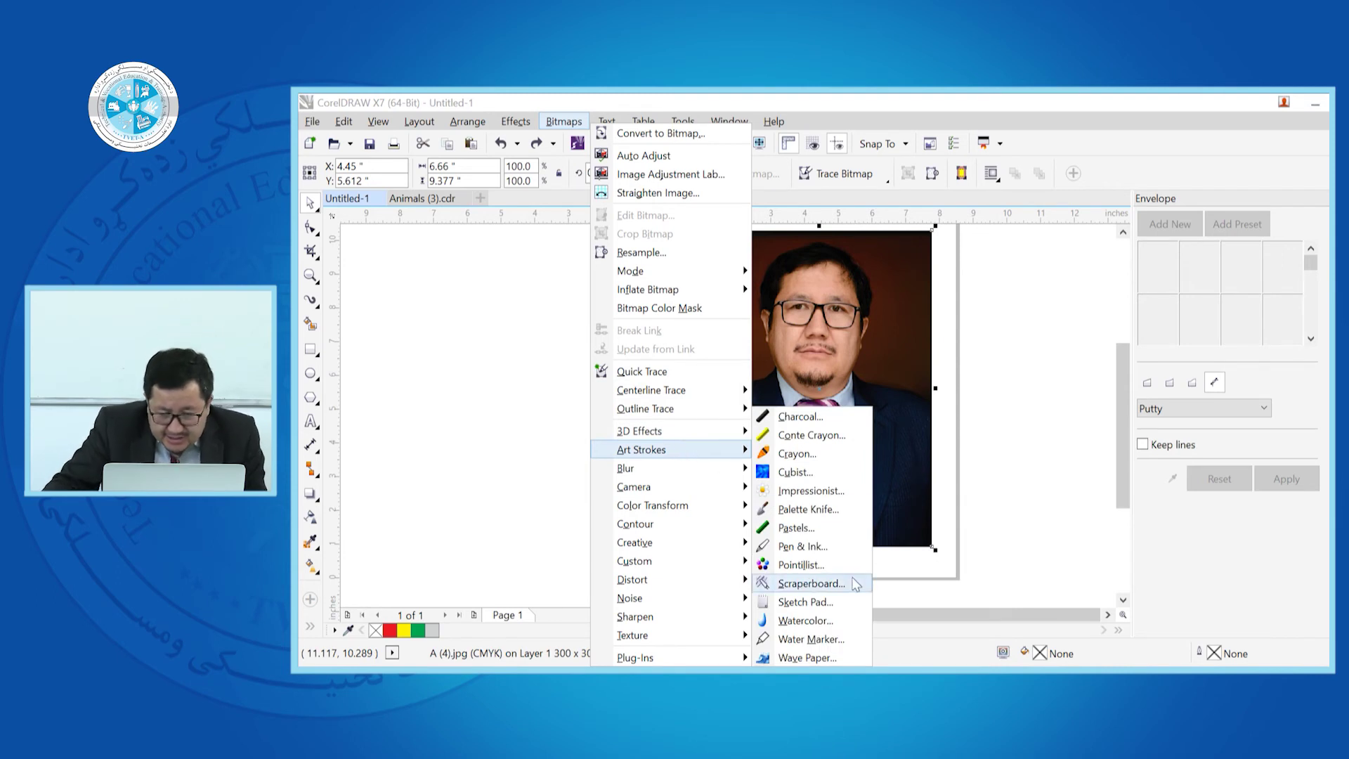
{"action": "left_click", "coordinate": [808, 583]}
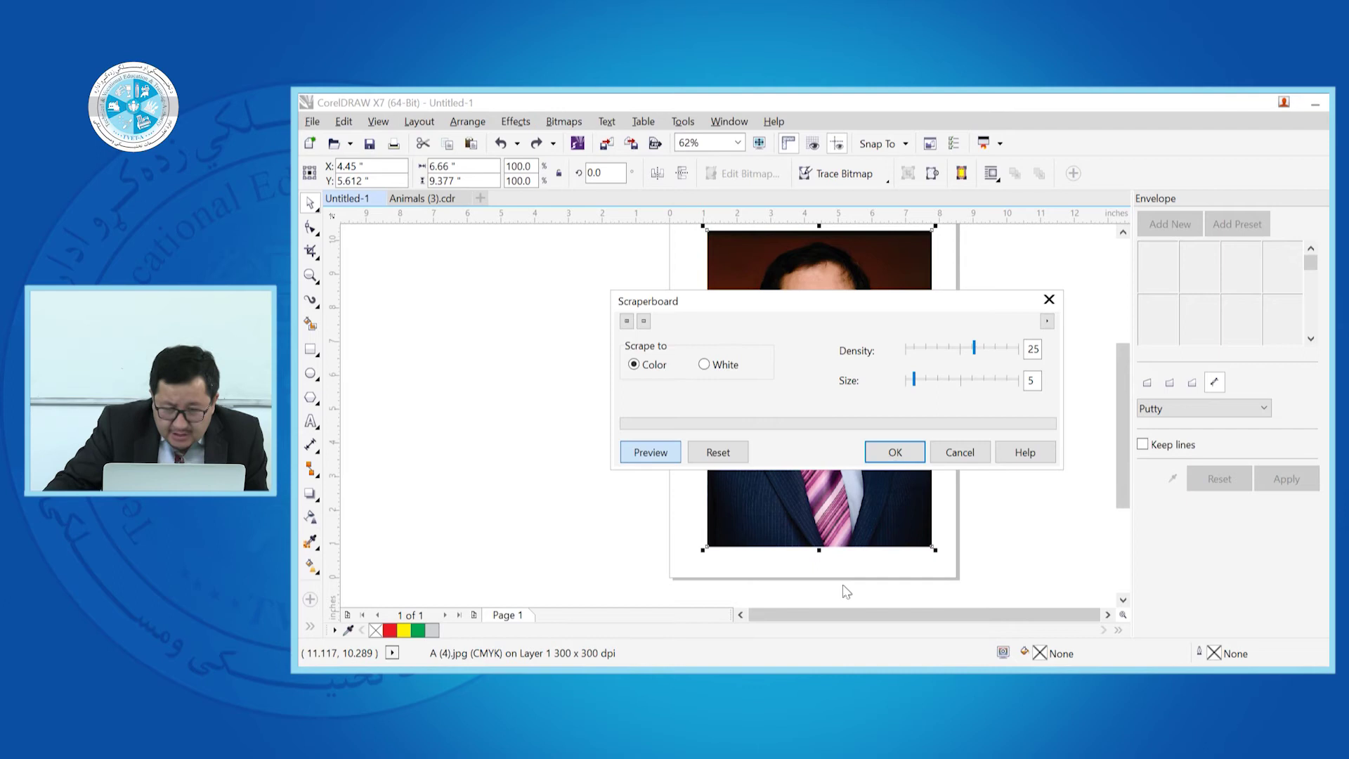
{"action": "left_click_drag", "start_coordinate": [913, 304], "coordinate": [1209, 212]}
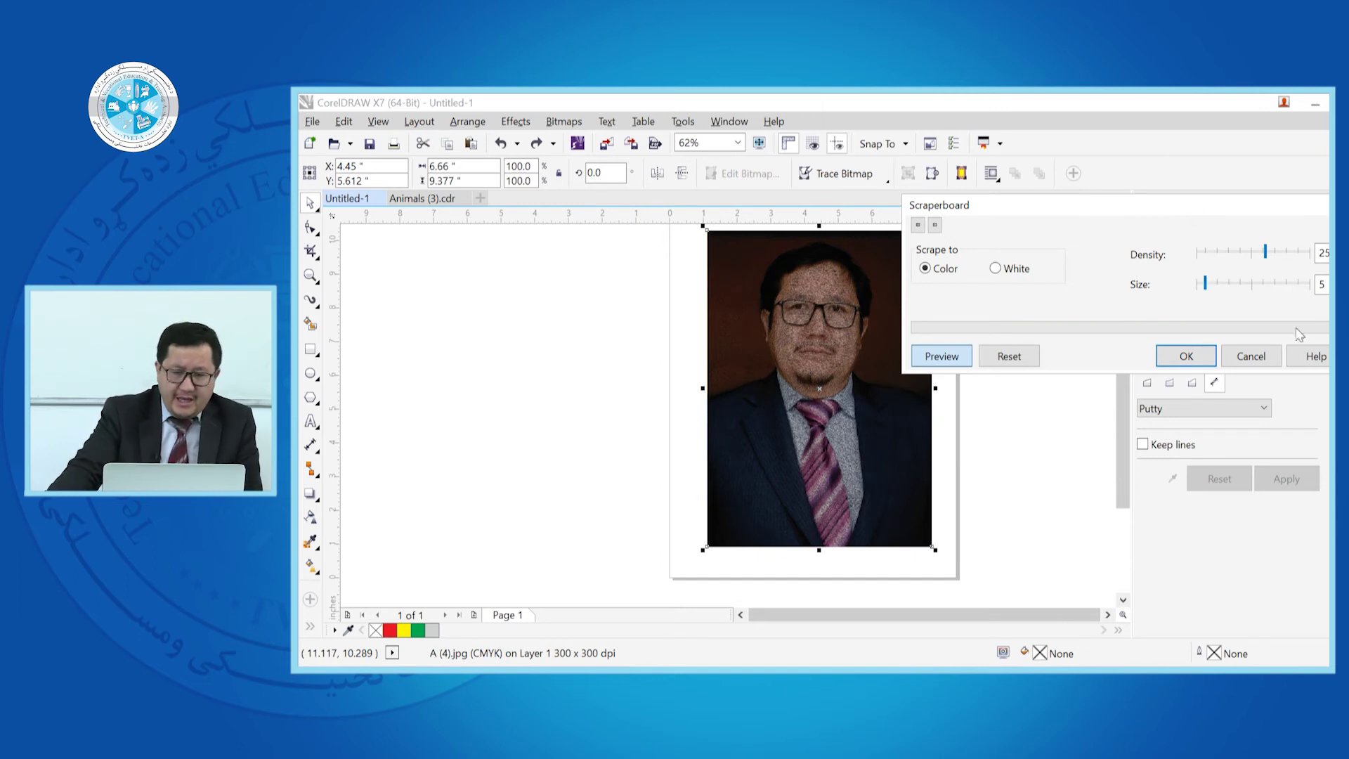
{"action": "left_click", "coordinate": [1252, 357]}
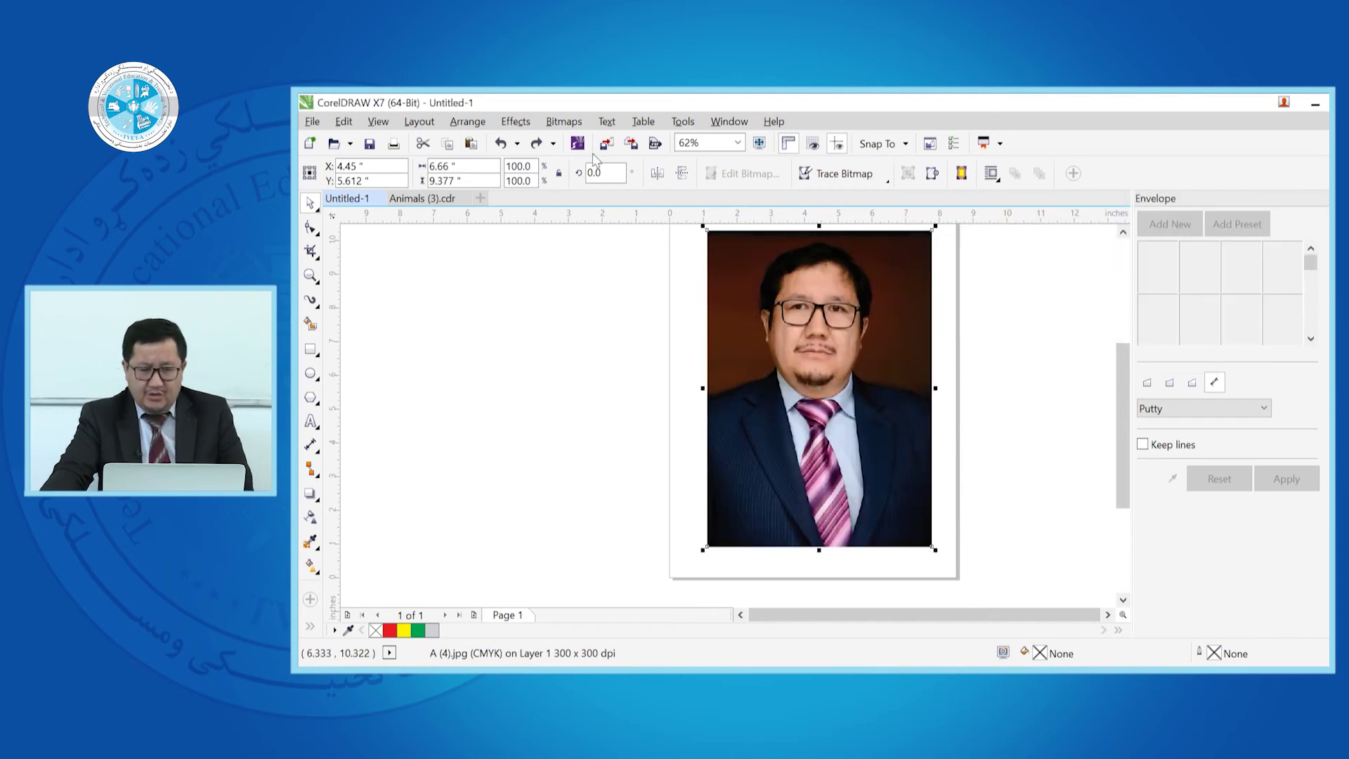
Step: Try a Gaussian Blur with a 34-pixel radius on the suited man's portrait, and cancel it
{"action": "left_click", "coordinate": [564, 122]}
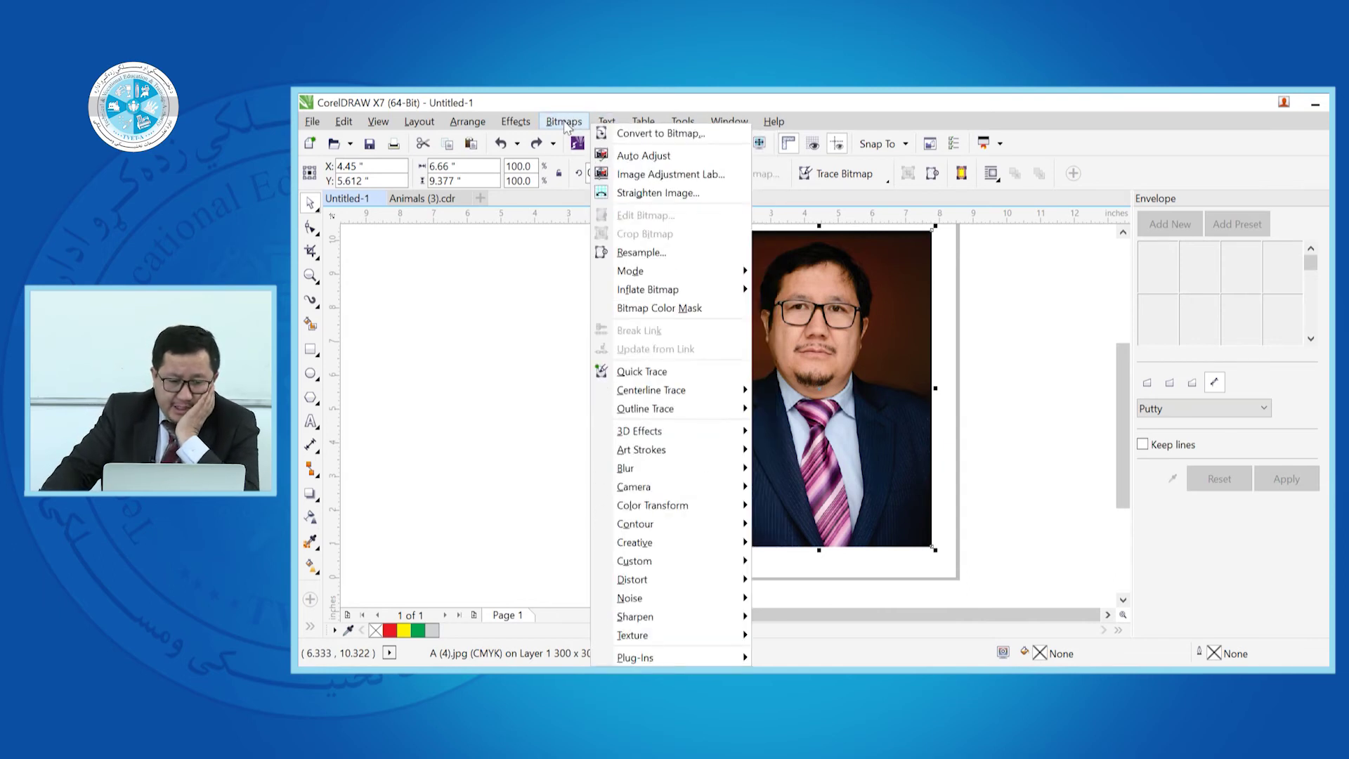
{"action": "mouse_move", "coordinate": [659, 475]}
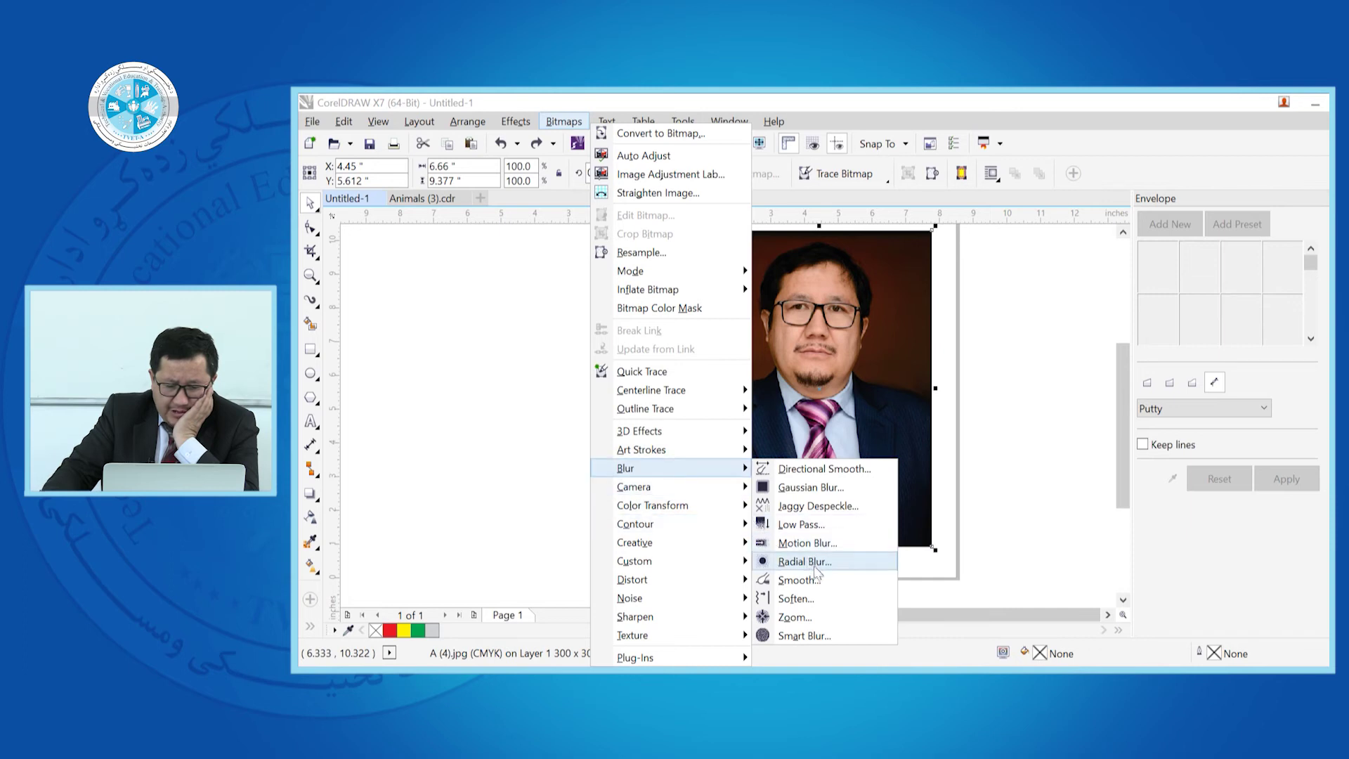
{"action": "left_click", "coordinate": [806, 488]}
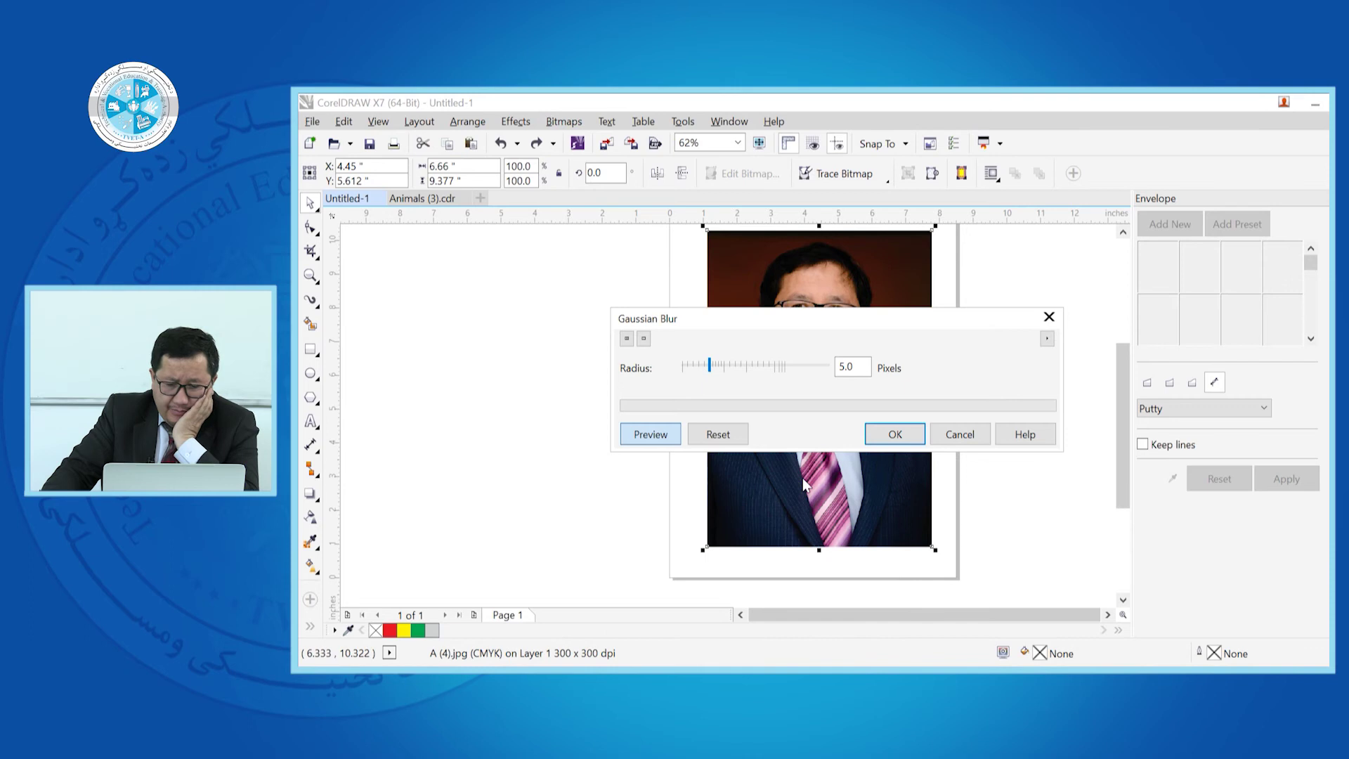
{"action": "left_click_drag", "start_coordinate": [851, 330], "coordinate": [942, 463]}
{"action": "left_click", "coordinate": [828, 501]}
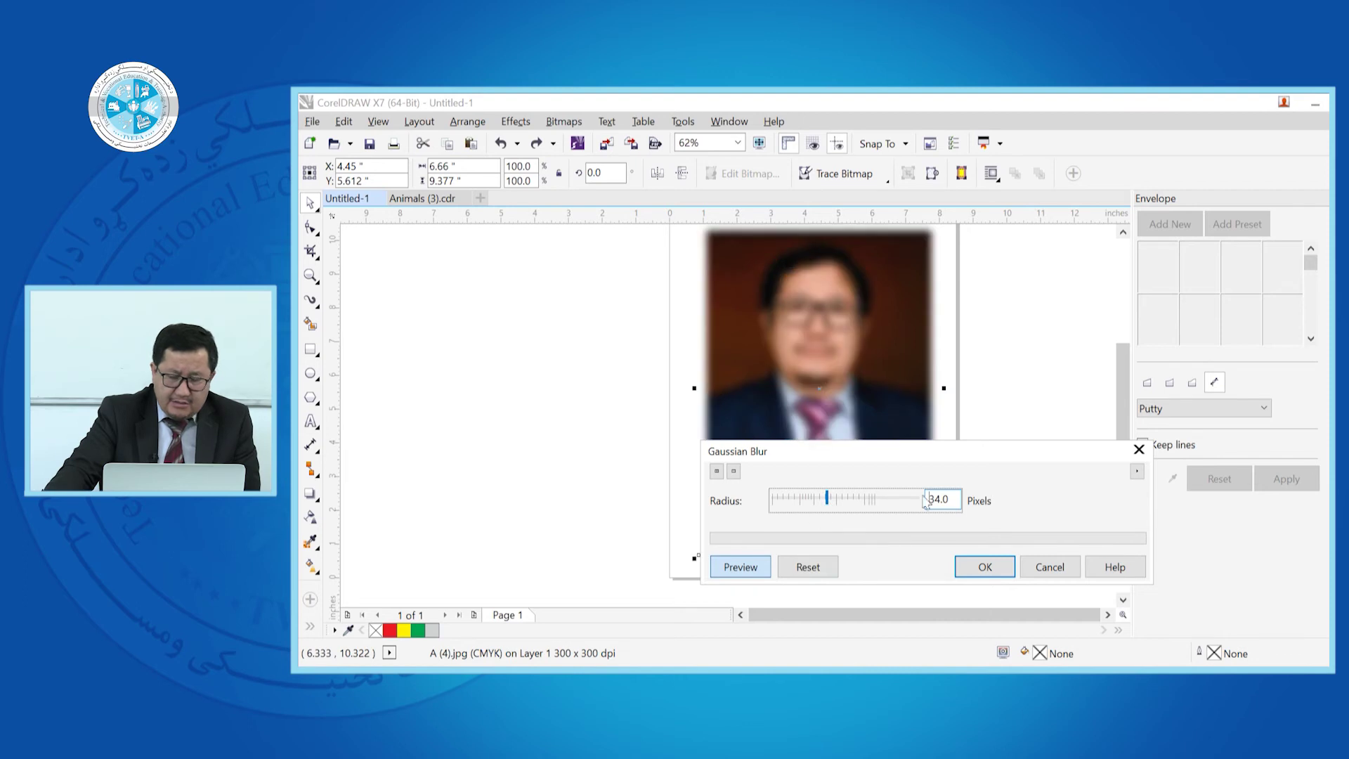
{"action": "left_click", "coordinate": [1050, 574]}
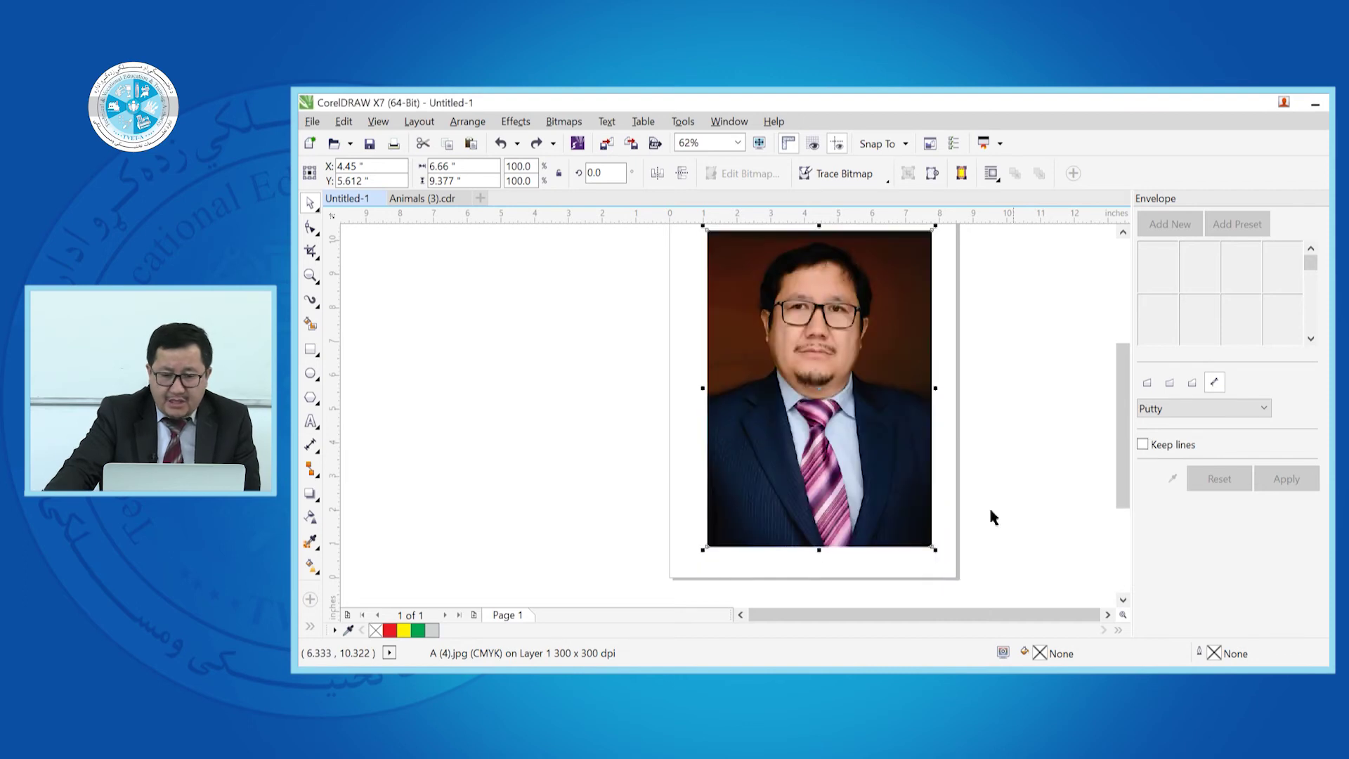
Step: Try the soft Pastels art stroke on the suited man's portrait with hue variation 51 and stroke size 10, and cancel it
{"action": "left_click", "coordinate": [564, 124]}
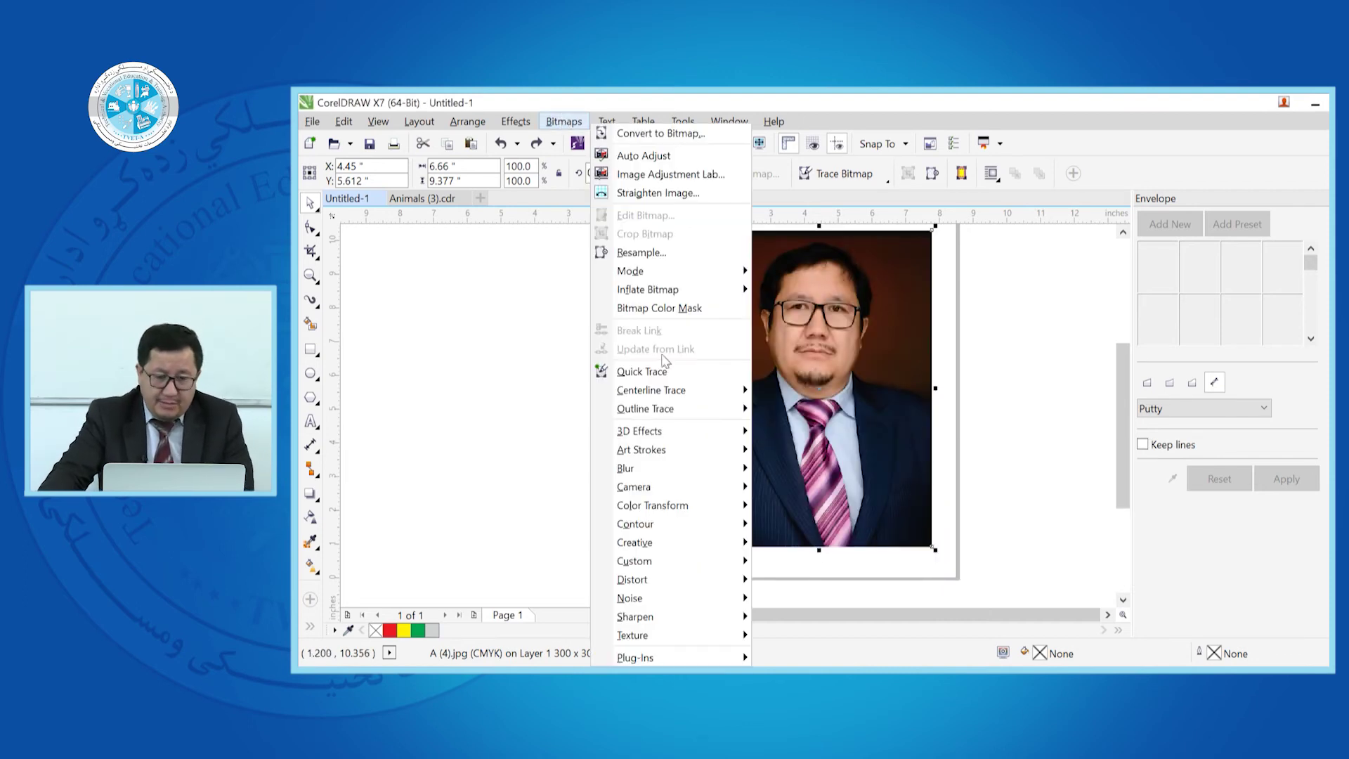
{"action": "mouse_move", "coordinate": [681, 455]}
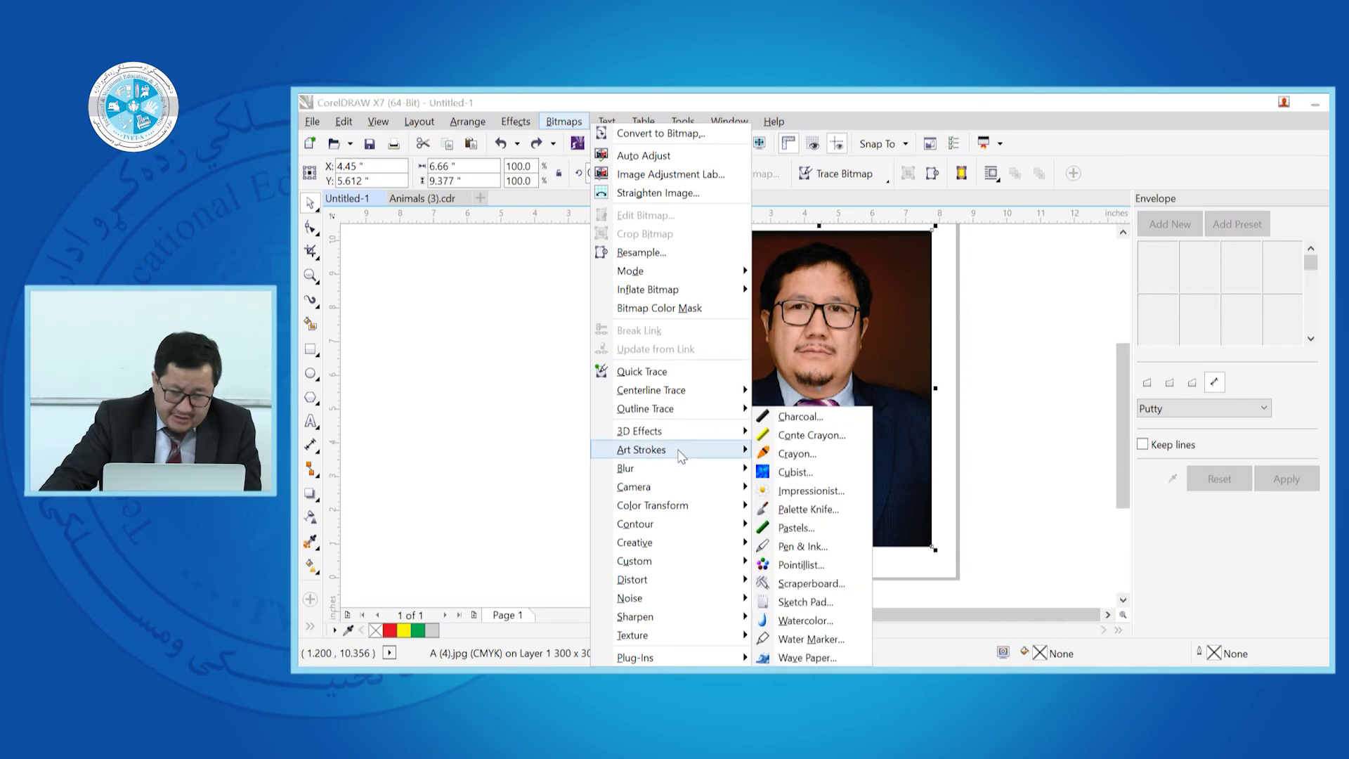
{"action": "left_click", "coordinate": [810, 528]}
{"action": "left_click_drag", "start_coordinate": [909, 305], "coordinate": [1054, 429]}
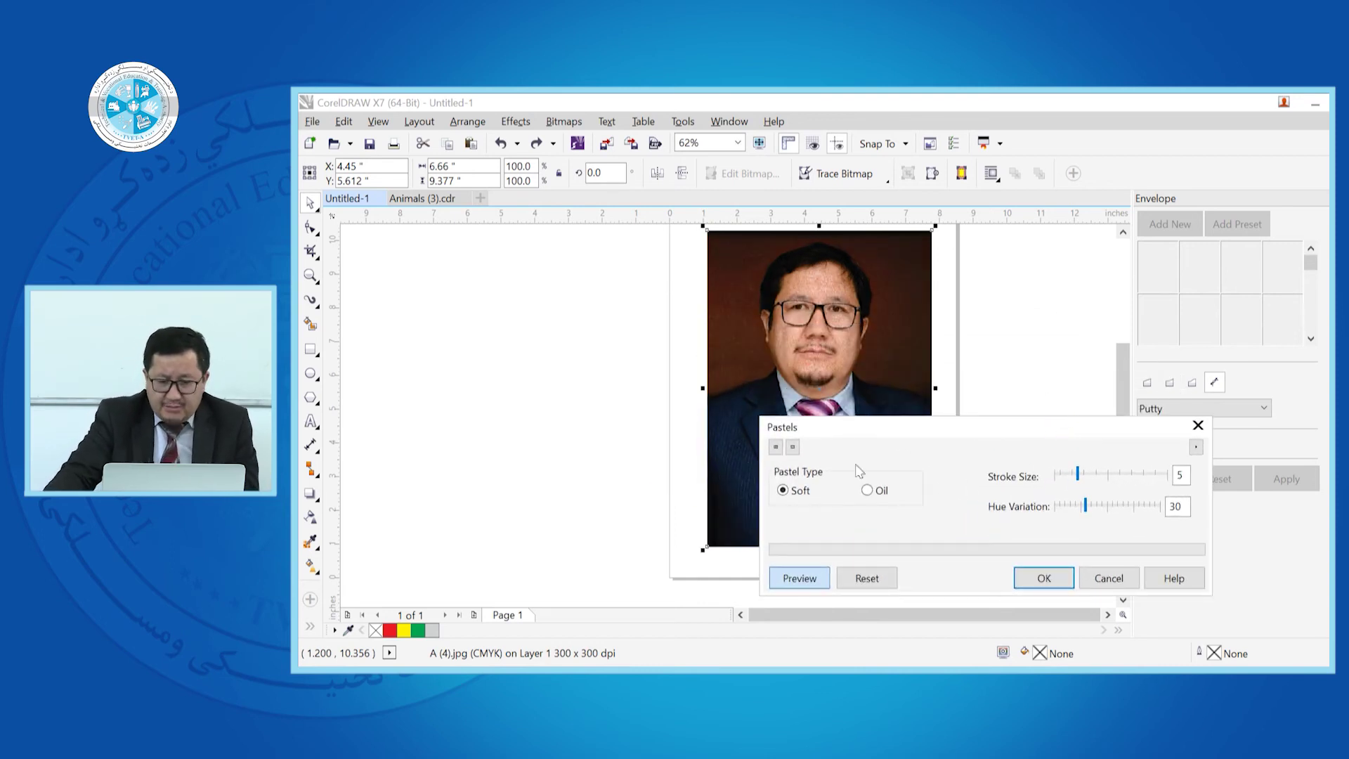
{"action": "left_click", "coordinate": [1109, 509]}
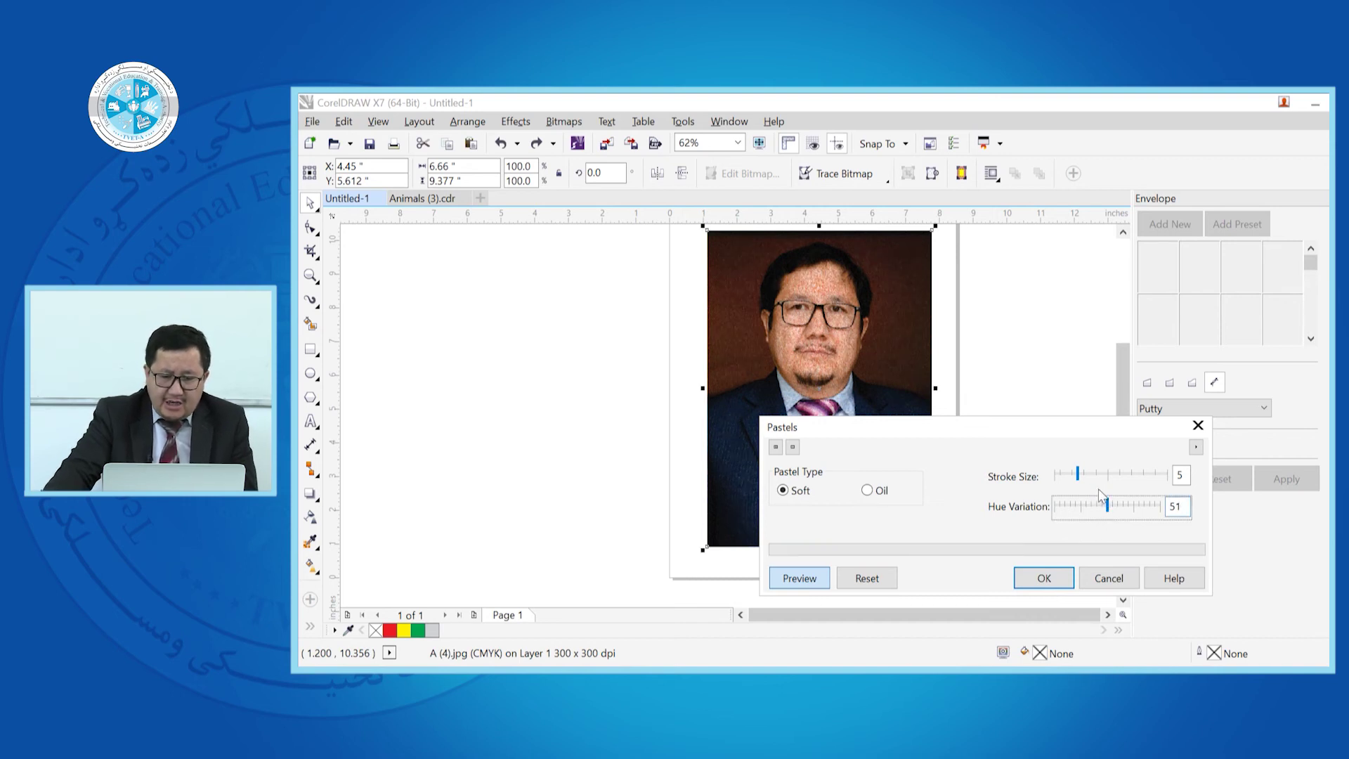
{"action": "left_click", "coordinate": [1113, 475]}
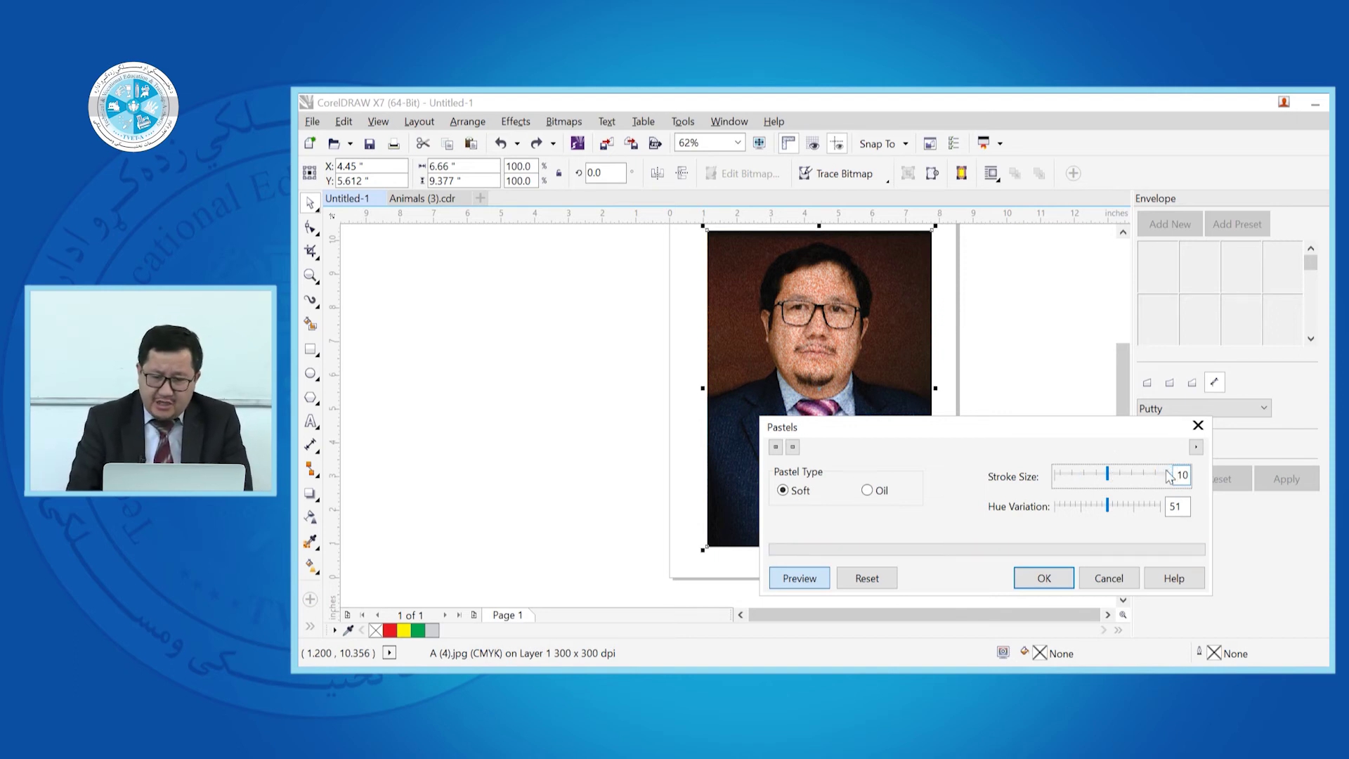
{"action": "left_click", "coordinate": [1122, 577]}
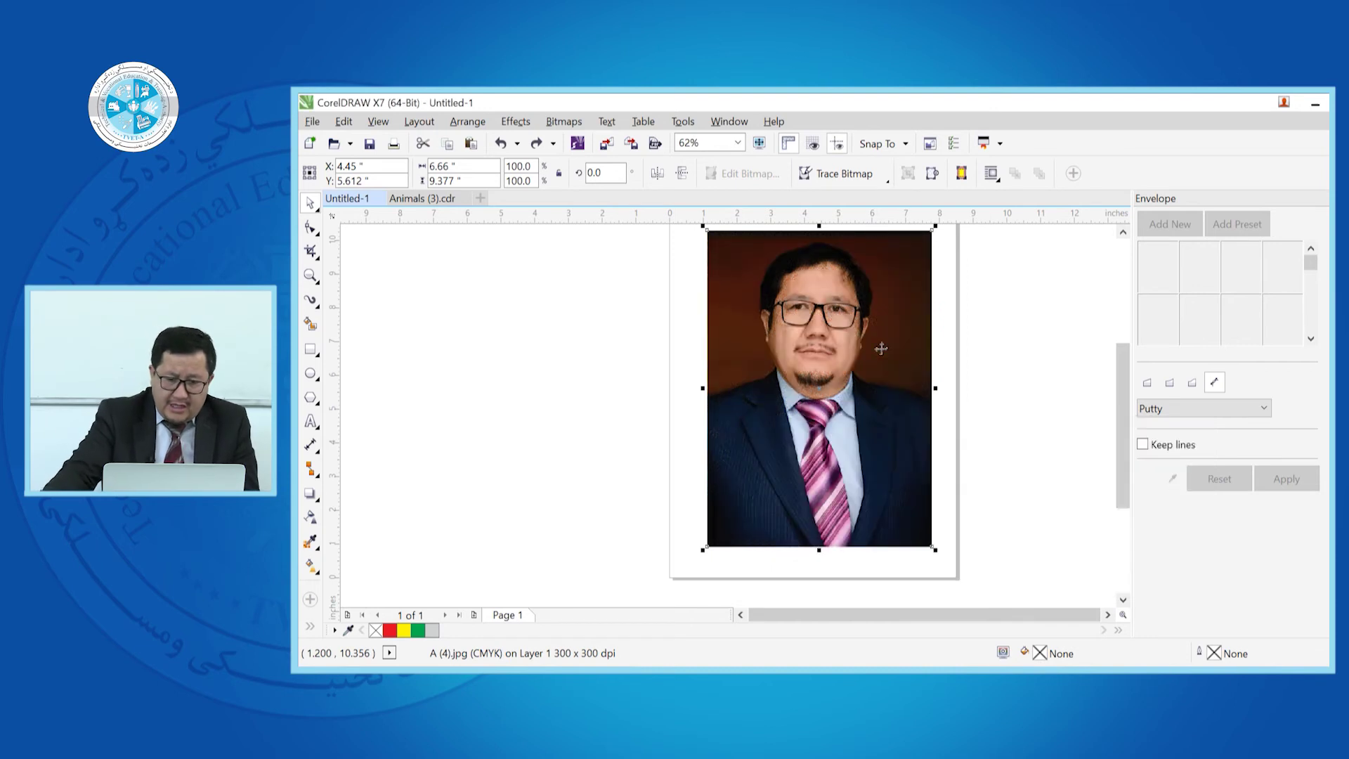
Step: Try the Diffuse camera effect at level 69 on the suited man's portrait, and cancel it
{"action": "left_click", "coordinate": [564, 121]}
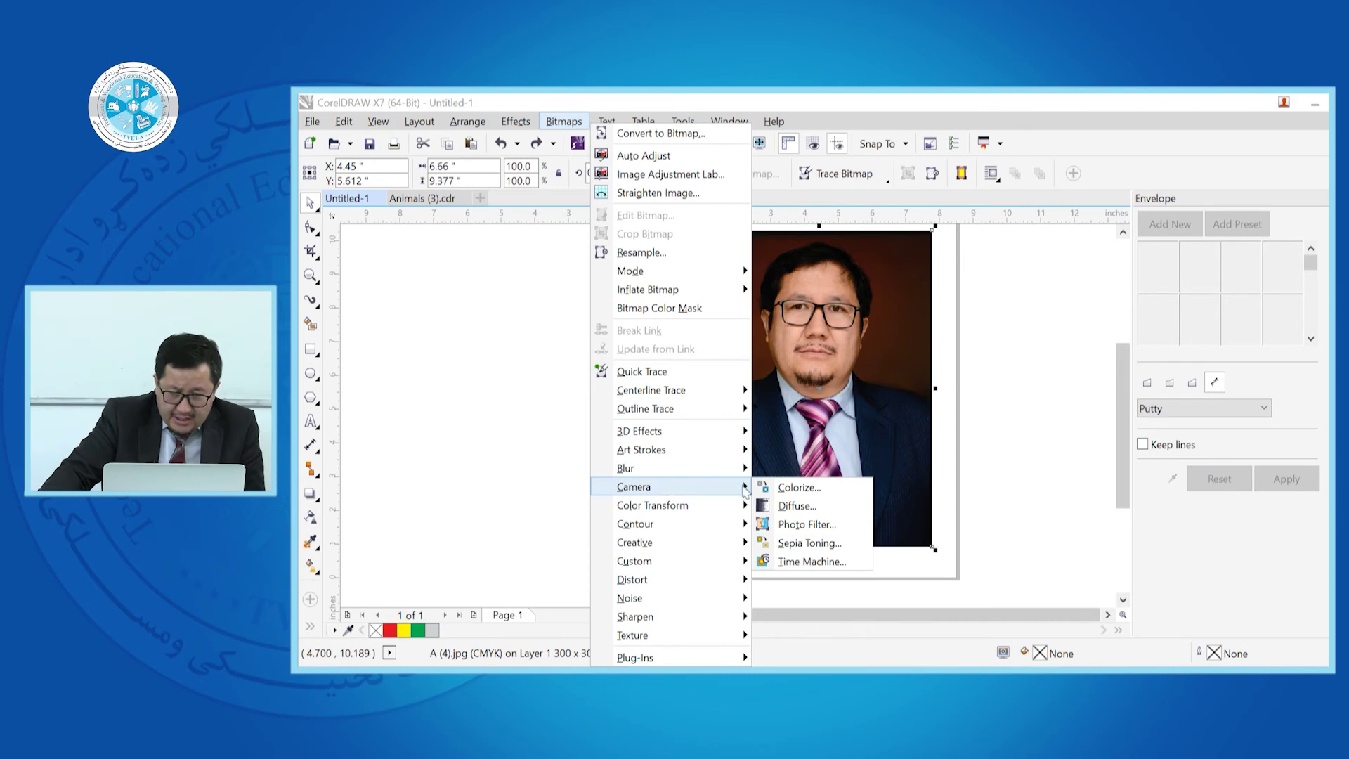
{"action": "left_click", "coordinate": [820, 511]}
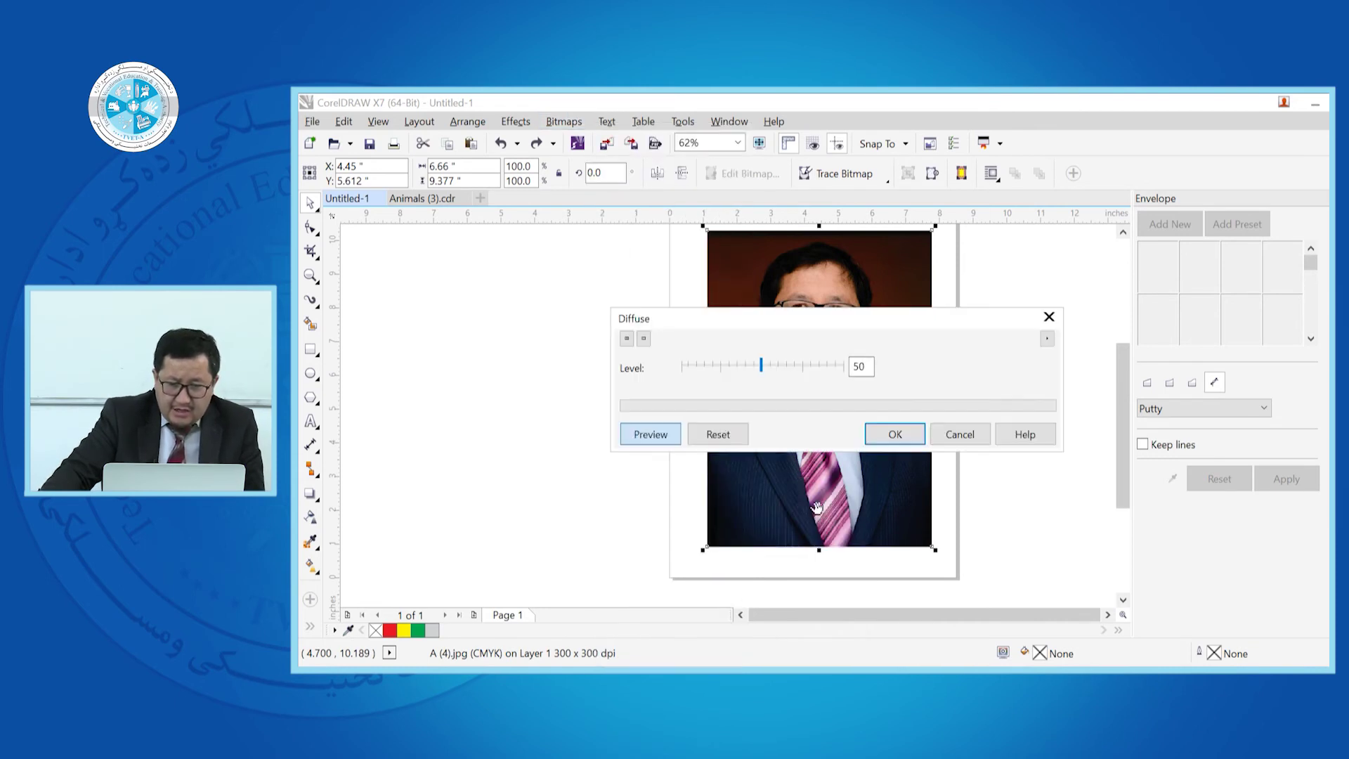
{"action": "left_click_drag", "start_coordinate": [847, 317], "coordinate": [914, 391]}
{"action": "left_click_drag", "start_coordinate": [829, 438], "coordinate": [863, 448]}
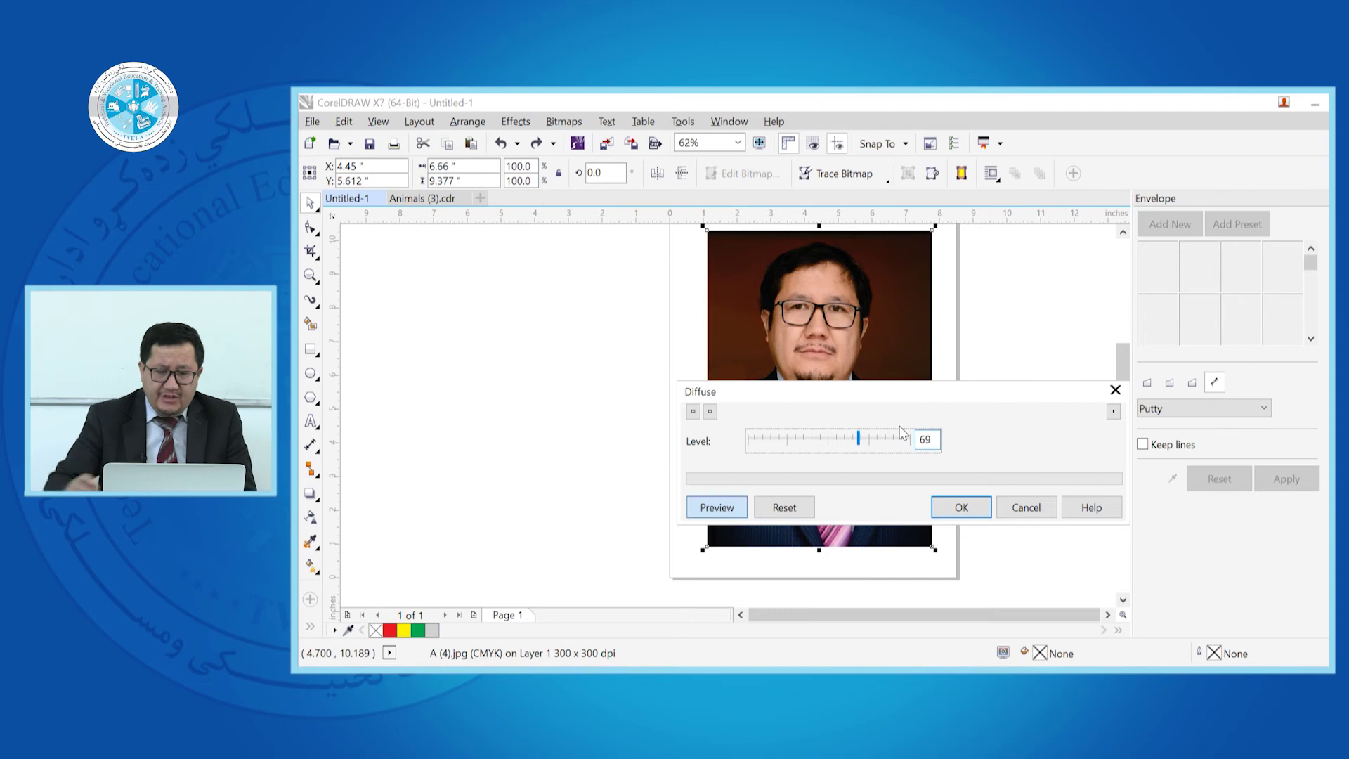
{"action": "left_click", "coordinate": [1025, 512]}
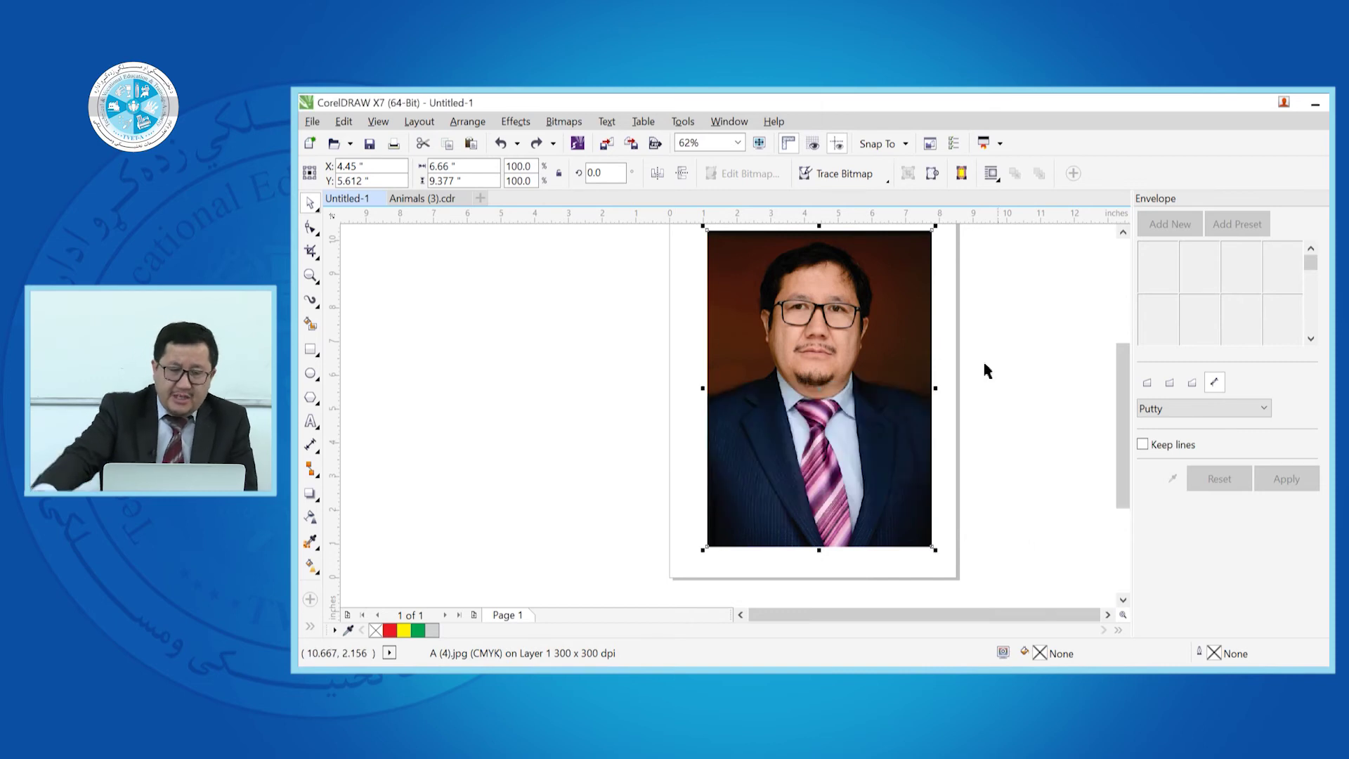
Step: Try the Edge Detect contour effect on the suited man's portrait with white and black backgrounds and increasing sensitivity, and cancel it
{"action": "left_click", "coordinate": [575, 121]}
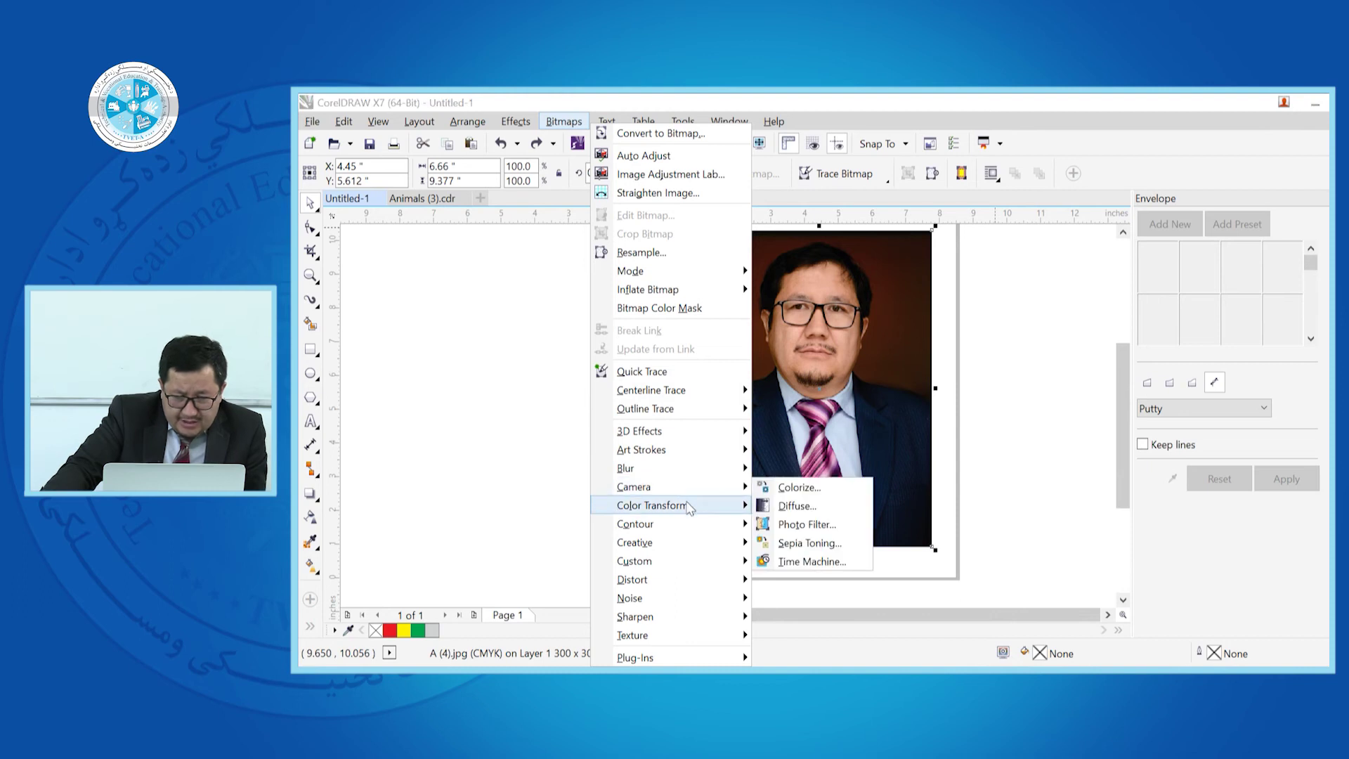
{"action": "mouse_move", "coordinate": [689, 506]}
{"action": "mouse_move", "coordinate": [701, 533]}
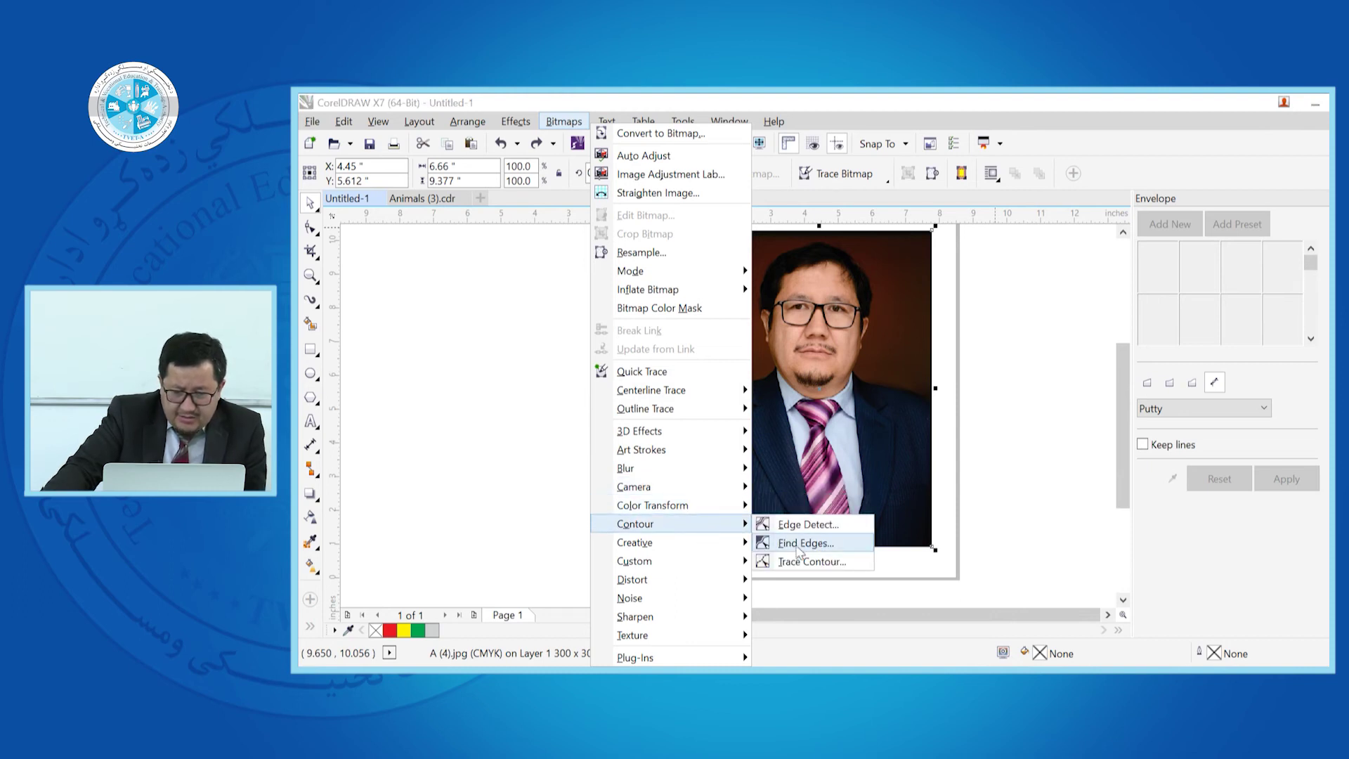
{"action": "left_click", "coordinate": [800, 526]}
{"action": "left_click_drag", "start_coordinate": [872, 310], "coordinate": [1176, 277]}
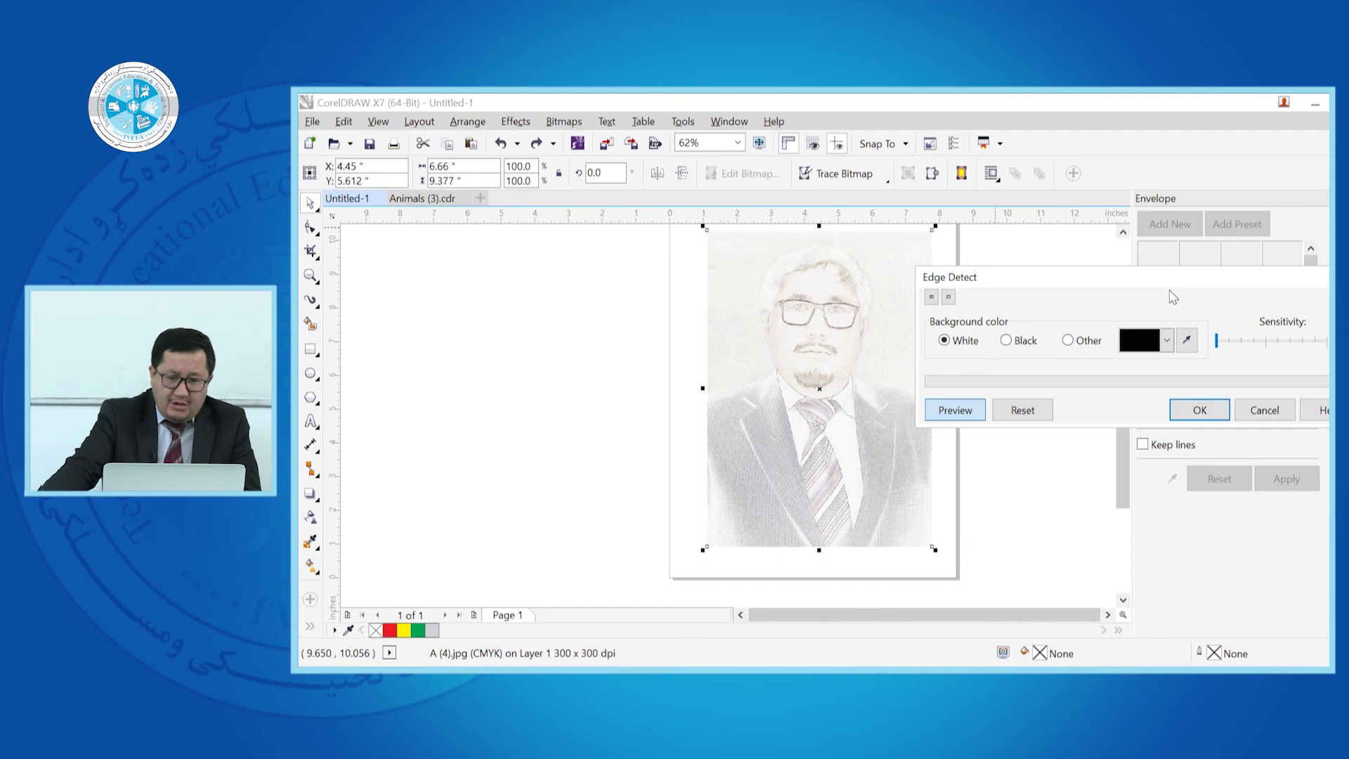
{"action": "left_click", "coordinate": [1007, 341]}
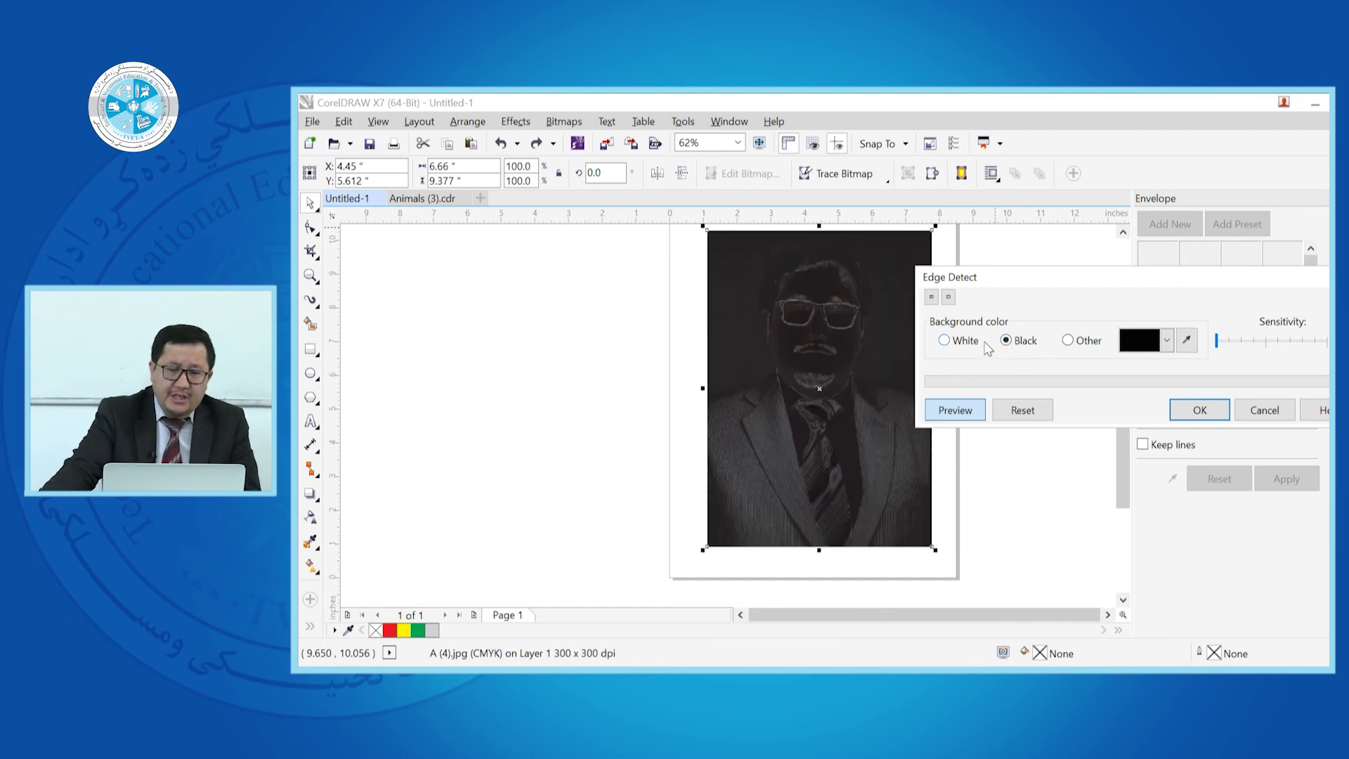
{"action": "left_click", "coordinate": [1271, 344]}
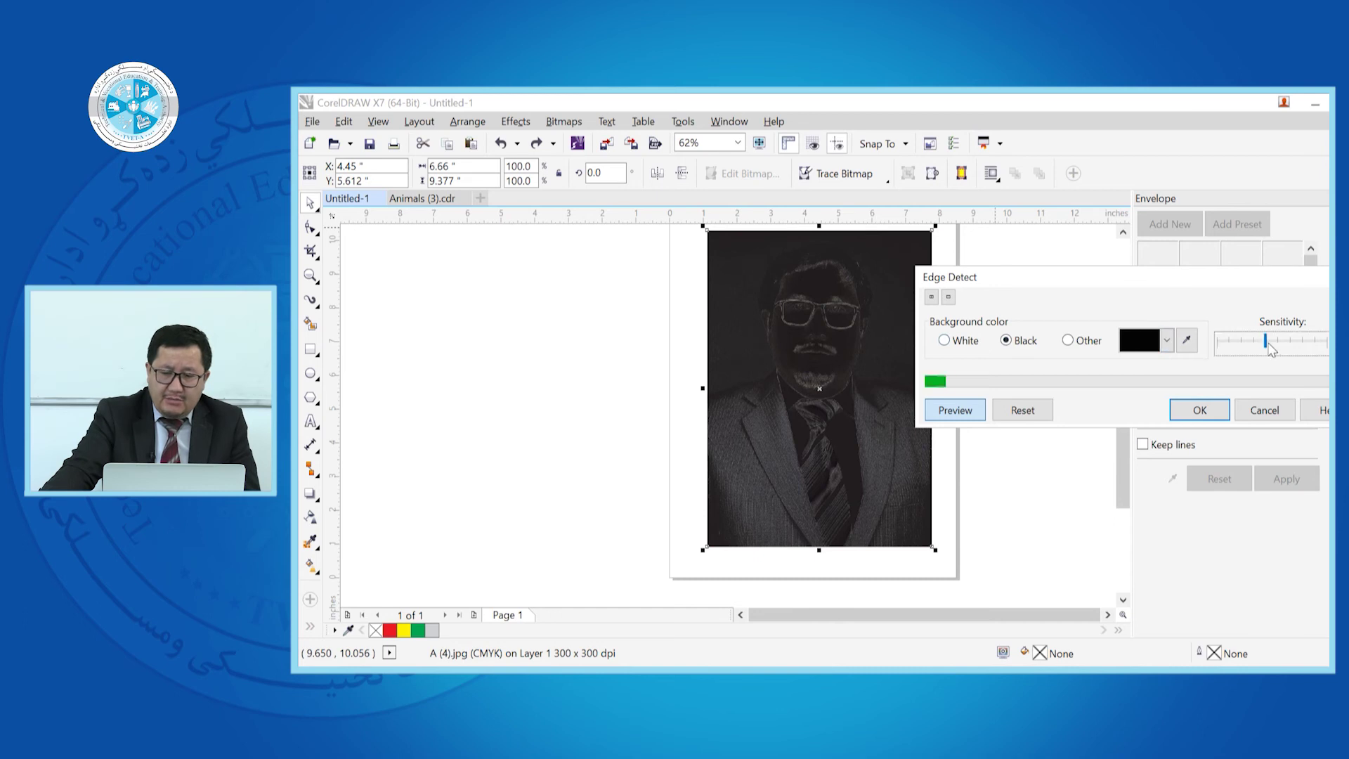
{"action": "left_click", "coordinate": [1299, 343]}
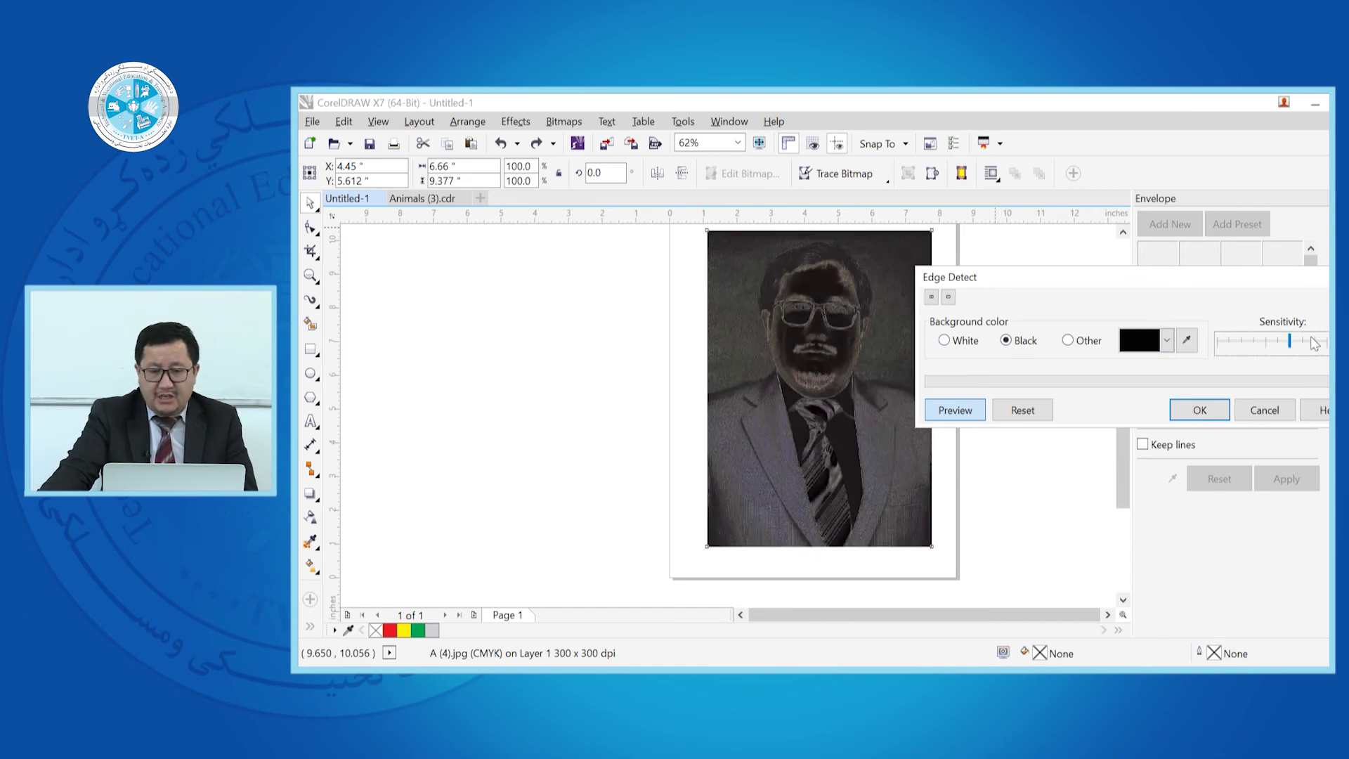
{"action": "left_click", "coordinate": [1318, 342]}
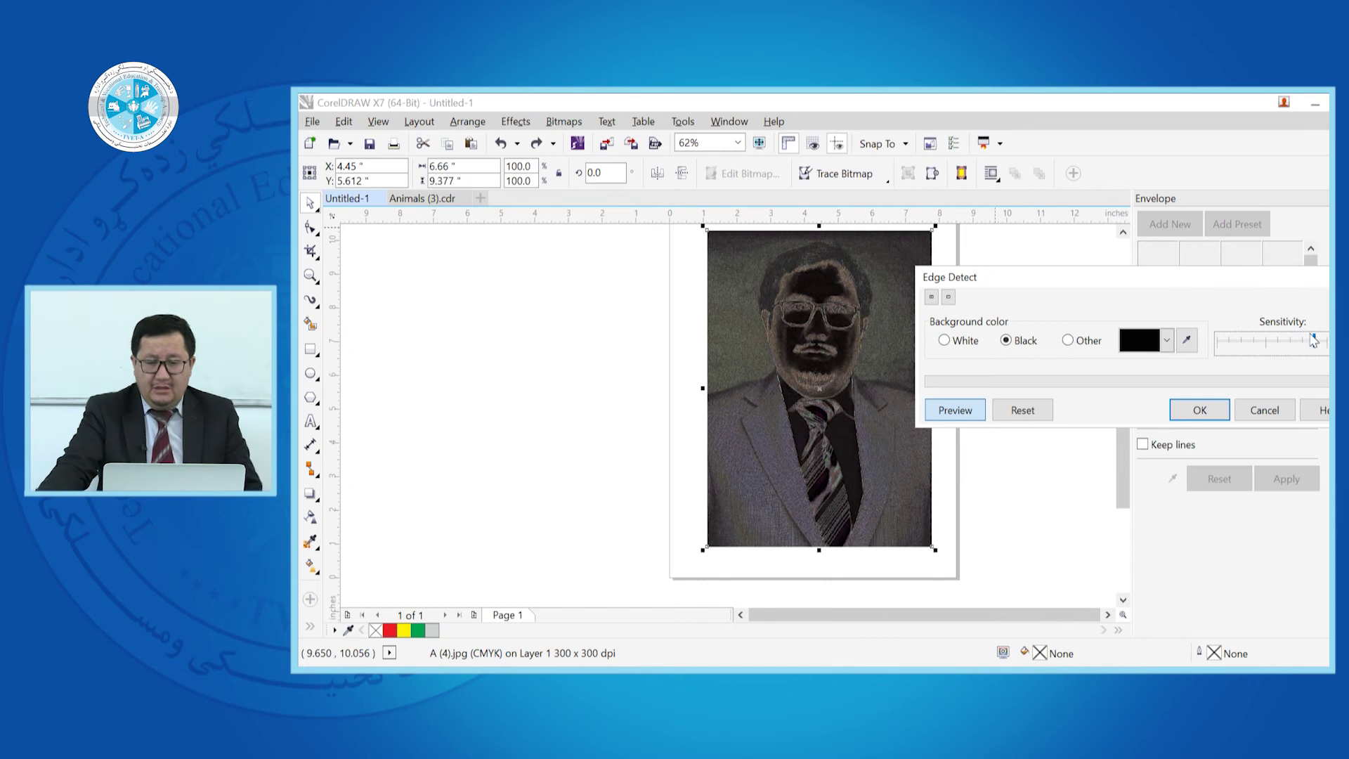
{"action": "left_click", "coordinate": [1265, 410]}
Step: Apply the Vortex creative effect in Brushed style with size 23 to the suited man's portrait
{"action": "left_click", "coordinate": [515, 122]}
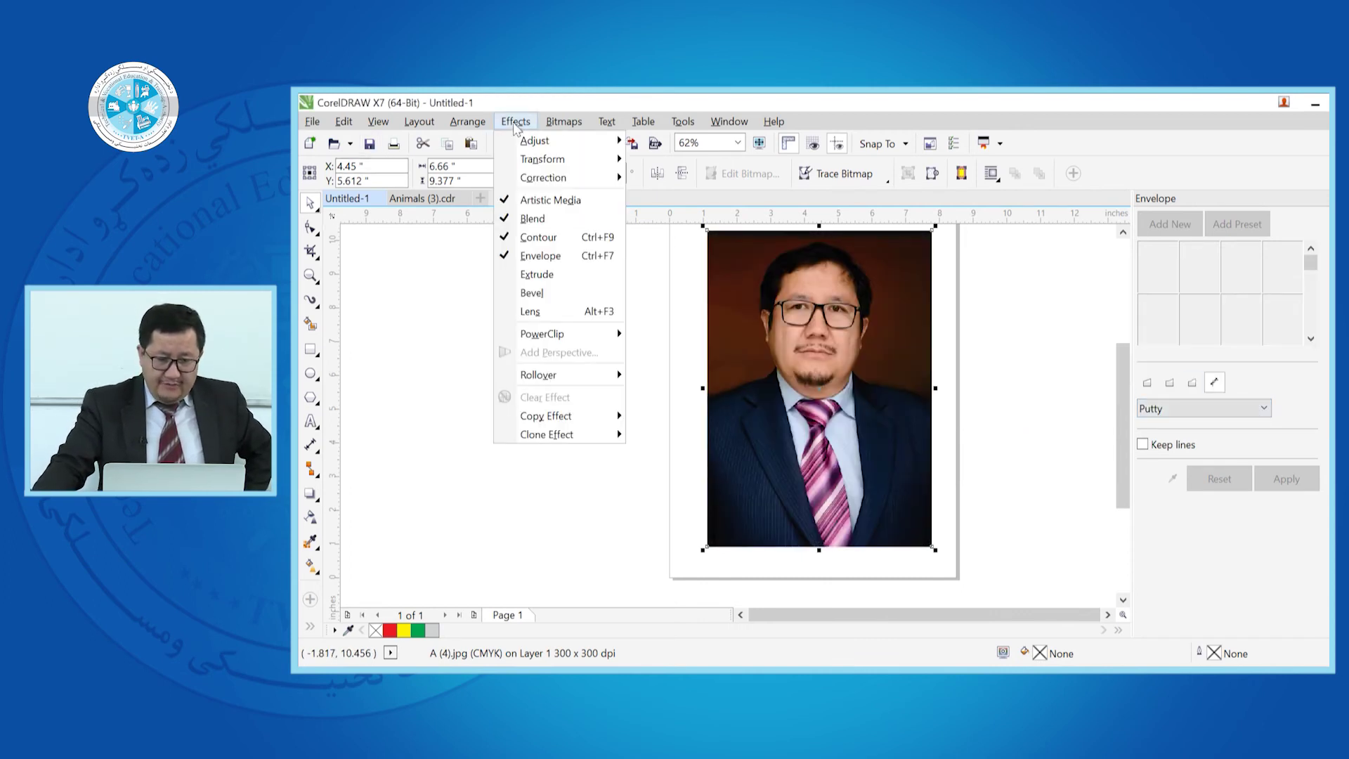
{"action": "mouse_move", "coordinate": [562, 125]}
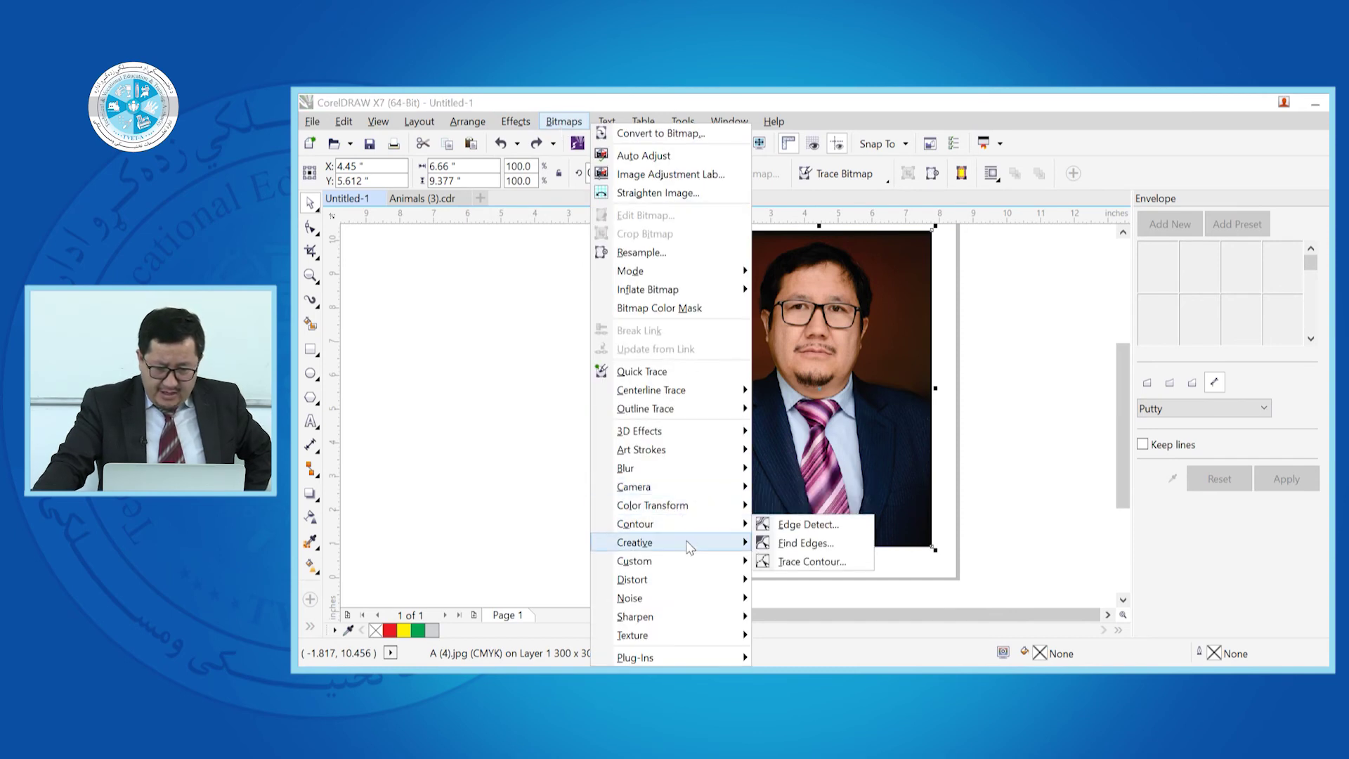
{"action": "mouse_move", "coordinate": [689, 547]}
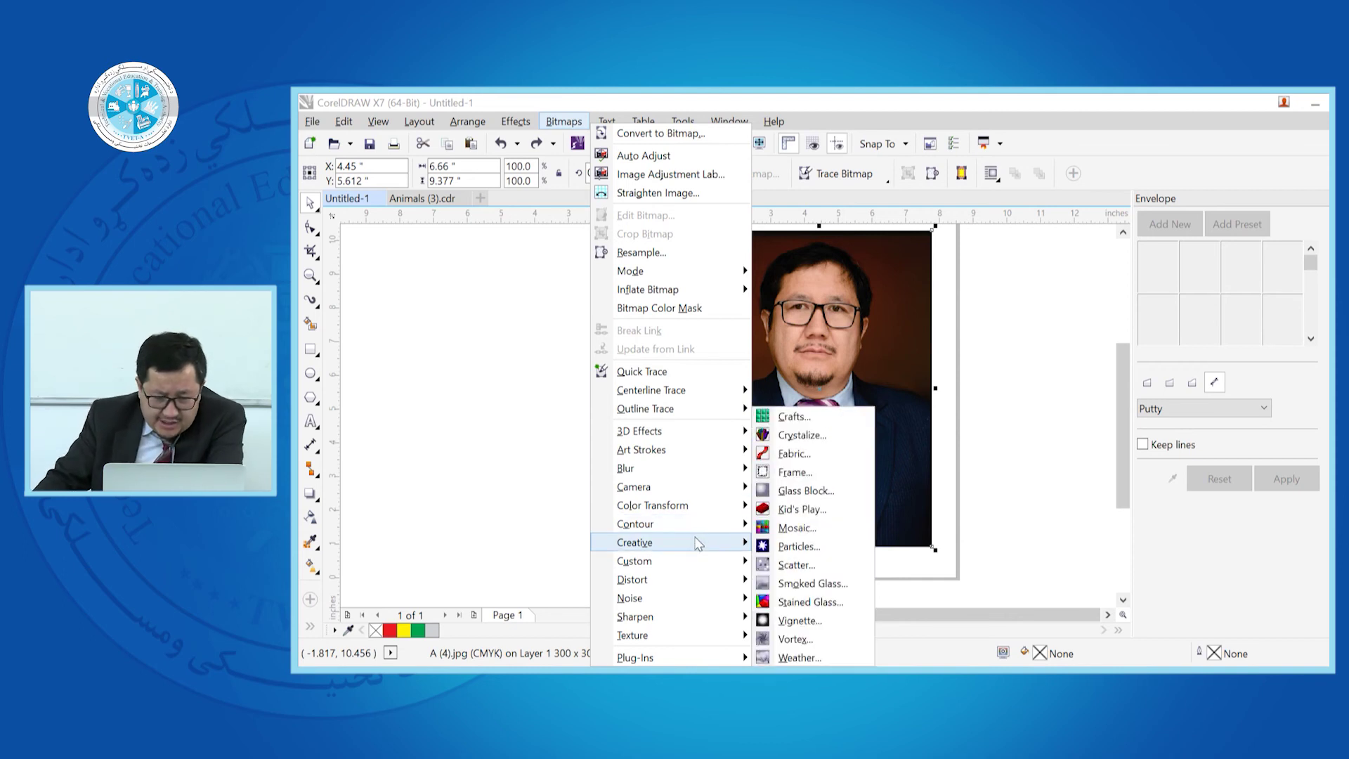
{"action": "left_click", "coordinate": [796, 638]}
{"action": "left_click_drag", "start_coordinate": [885, 301], "coordinate": [957, 407]}
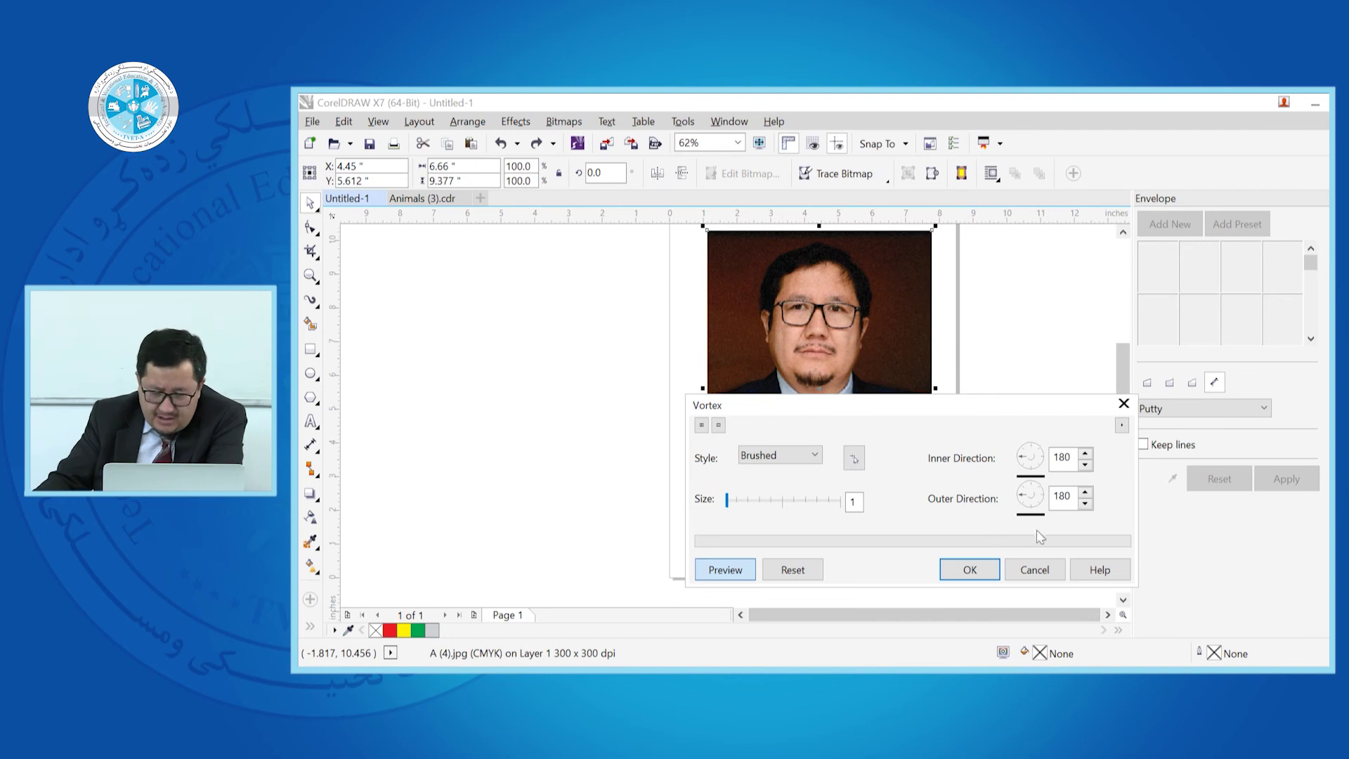
{"action": "left_click", "coordinate": [778, 500]}
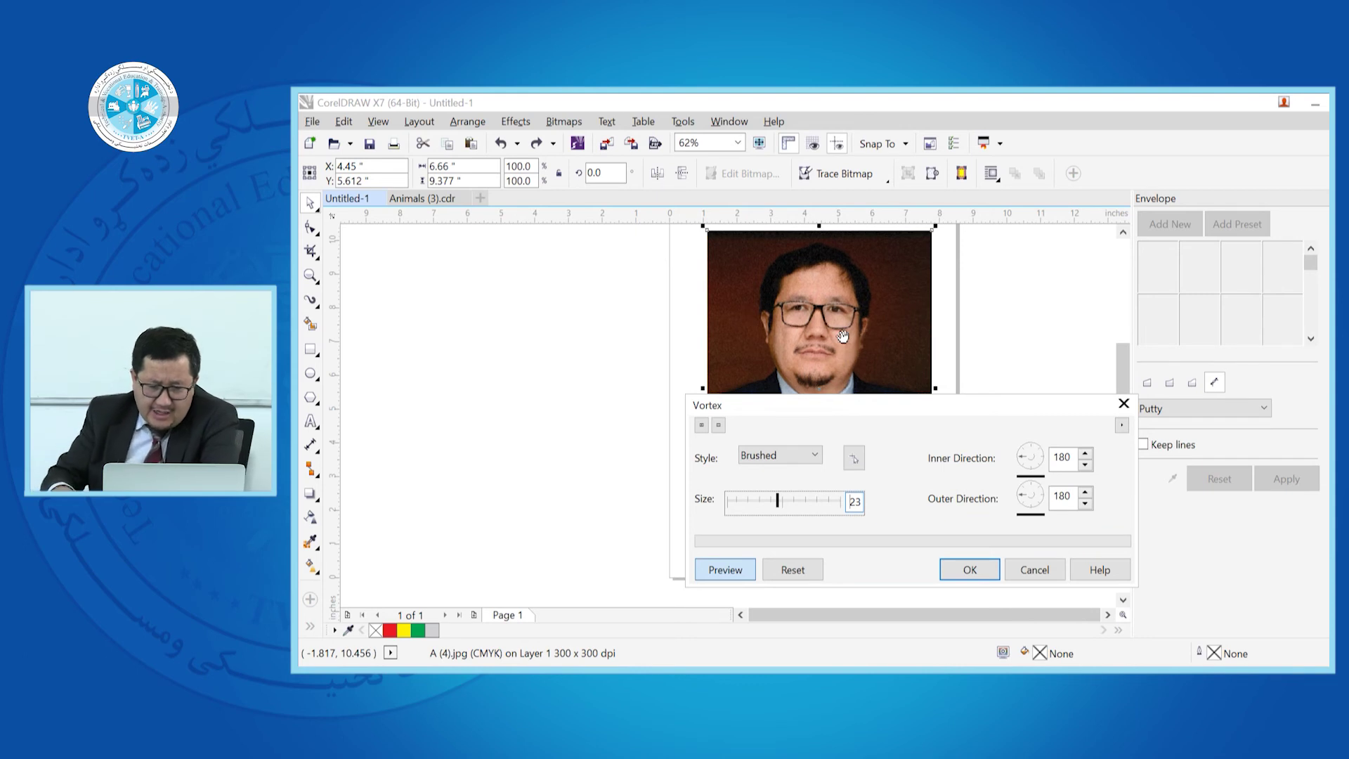
{"action": "left_click_drag", "start_coordinate": [884, 409], "coordinate": [826, 418]}
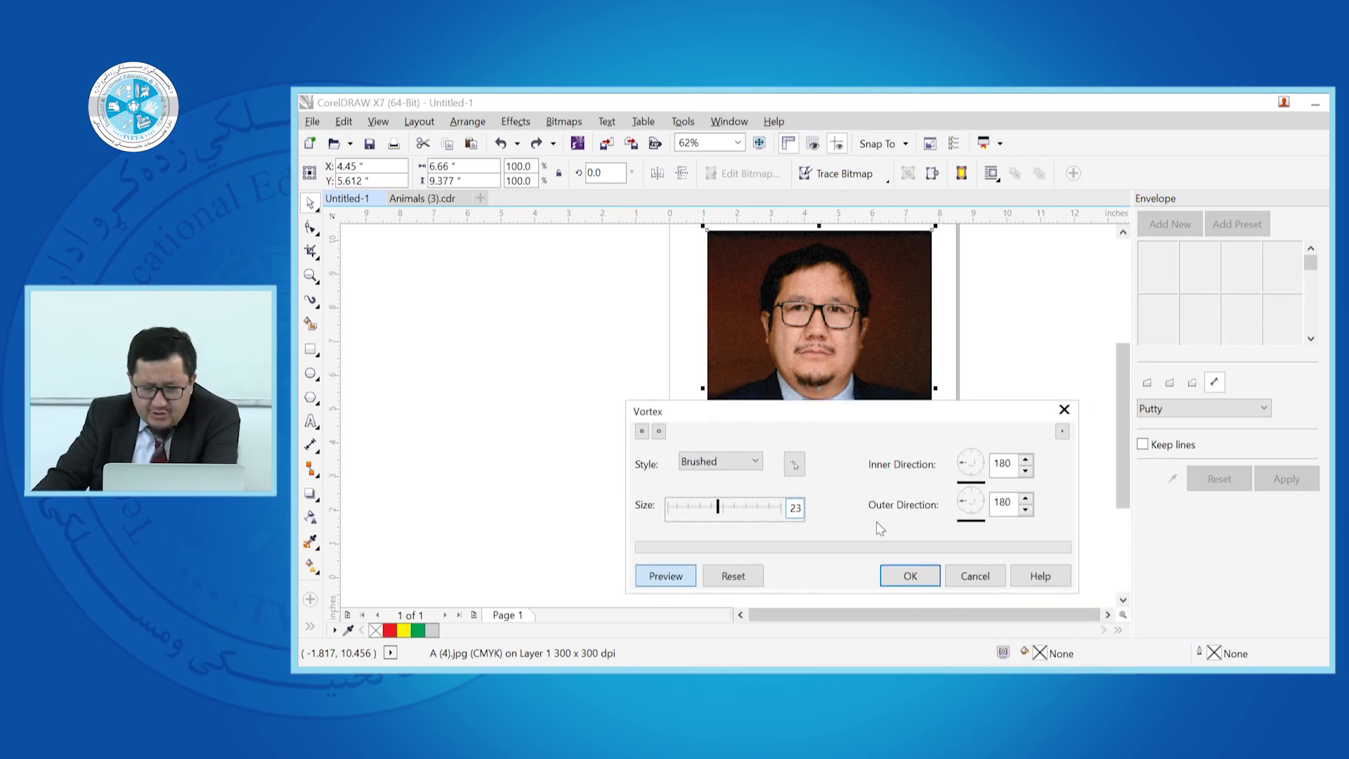
{"action": "left_click", "coordinate": [912, 575]}
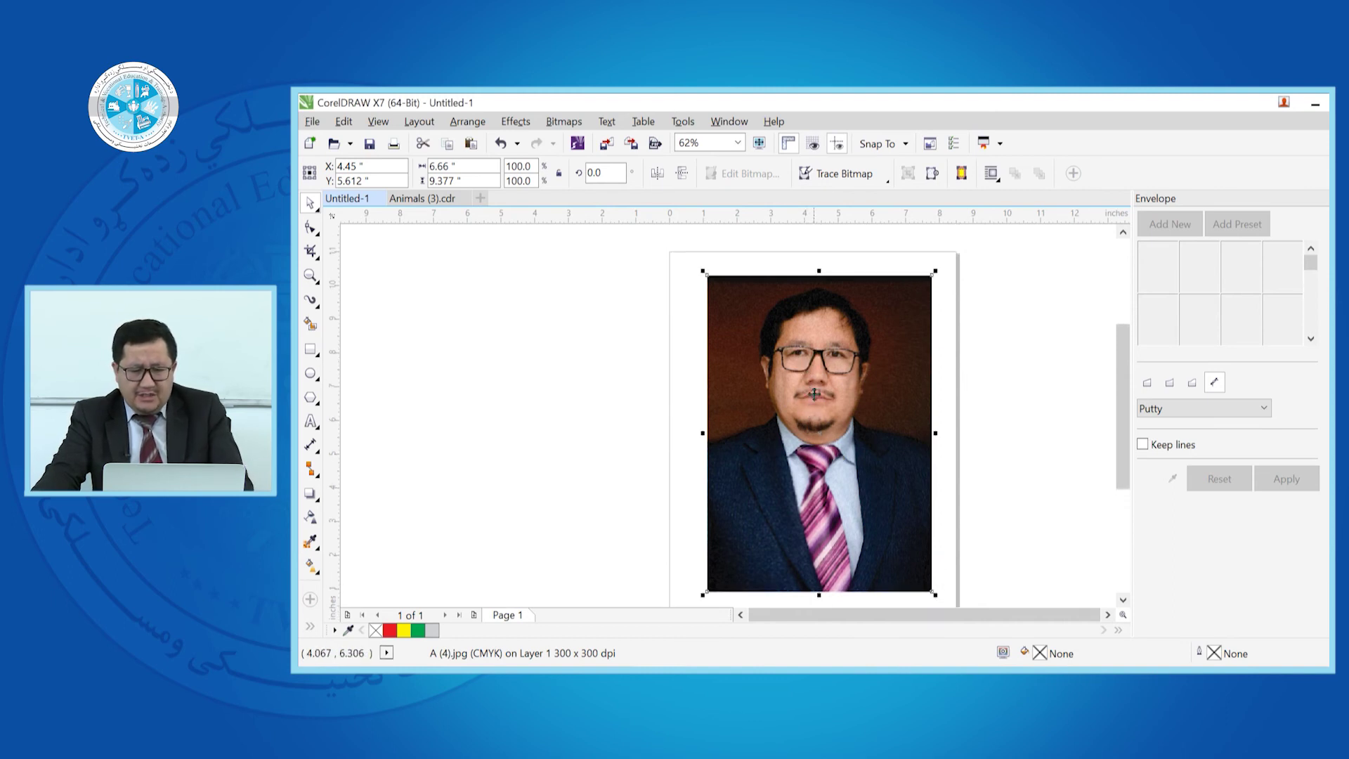
Step: Inspect the brushed texture on the portrait's face up close and undo the Vortex effect
{"action": "scroll", "coordinate": [816, 404], "scroll_direction": "up", "scroll_amount": 4}
{"action": "scroll", "coordinate": [816, 404], "scroll_direction": "up", "scroll_amount": 2}
{"action": "scroll", "coordinate": [817, 403], "scroll_direction": "down", "scroll_amount": 2}
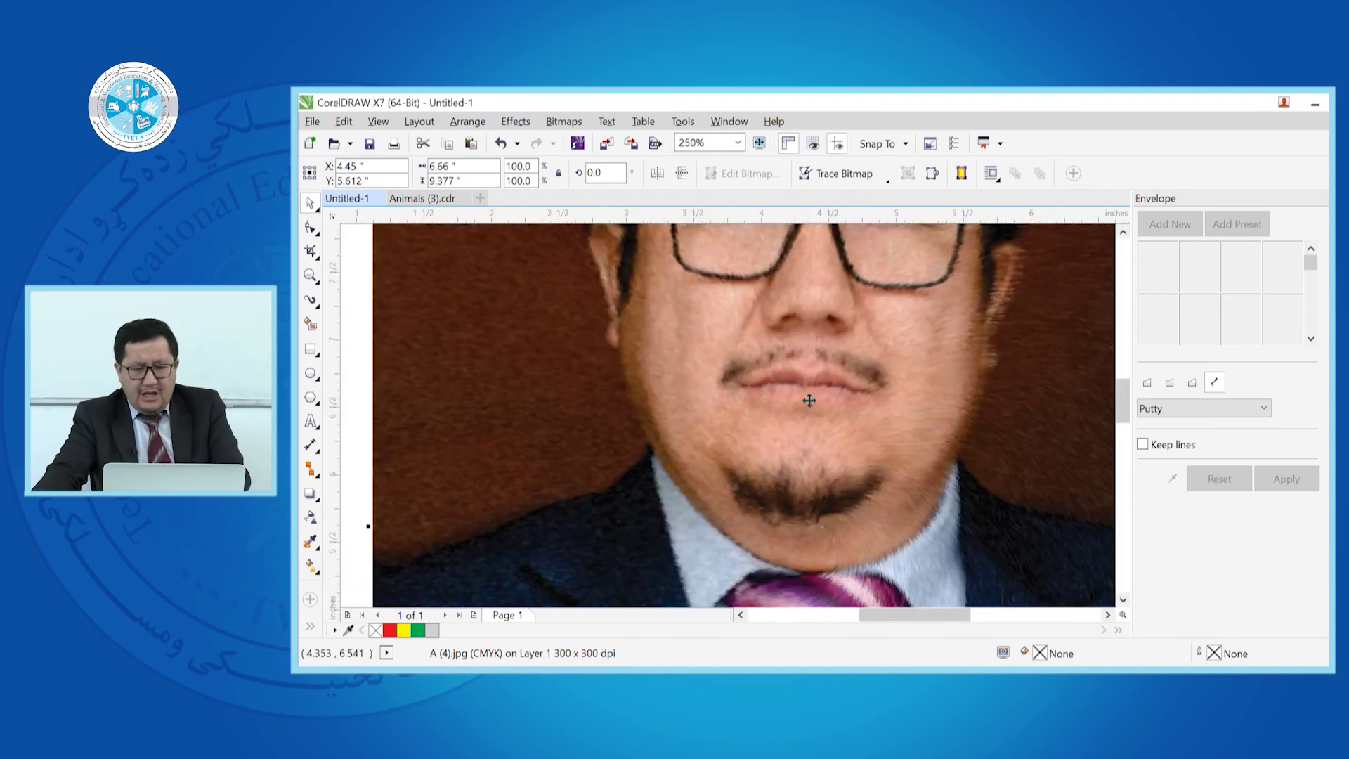
{"action": "scroll", "coordinate": [876, 391], "scroll_direction": "down", "scroll_amount": 2}
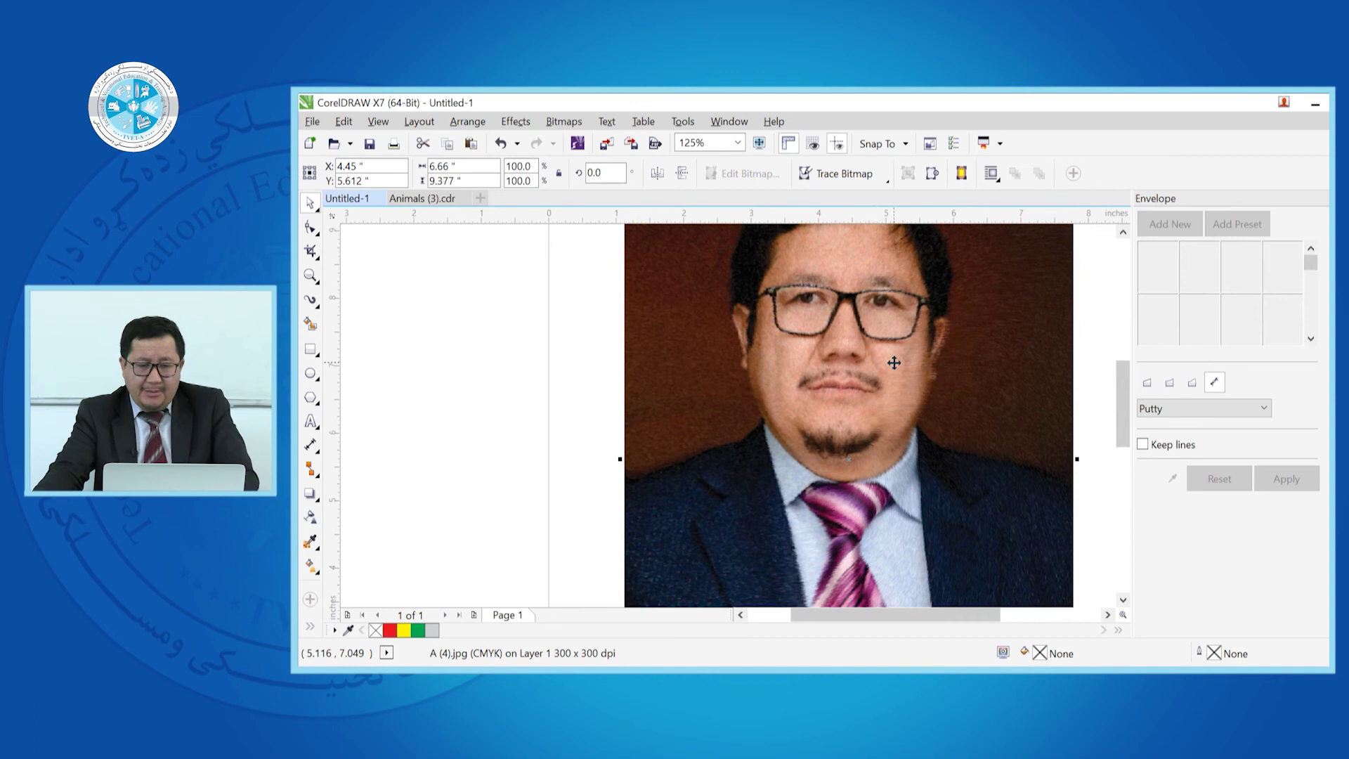
{"action": "scroll", "coordinate": [894, 363], "scroll_direction": "up", "scroll_amount": 2}
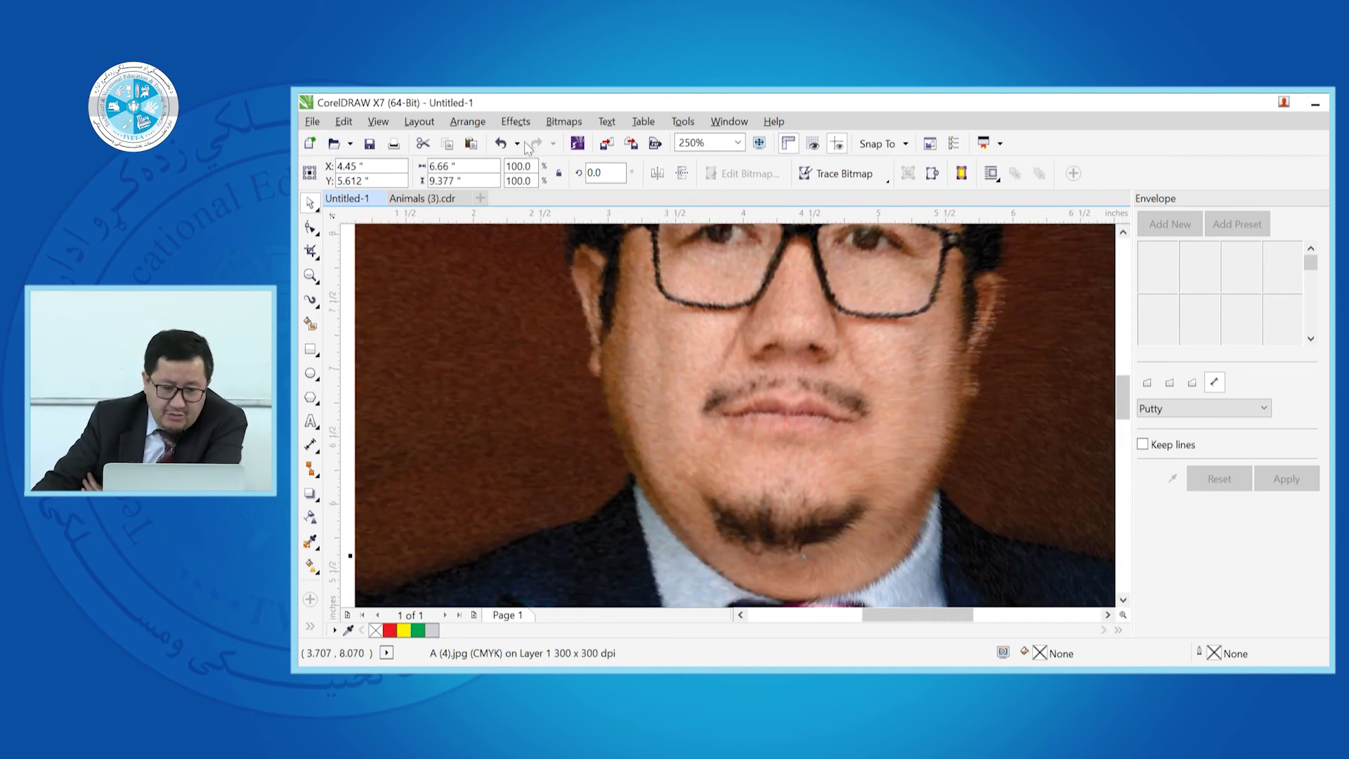
{"action": "left_click", "coordinate": [483, 133]}
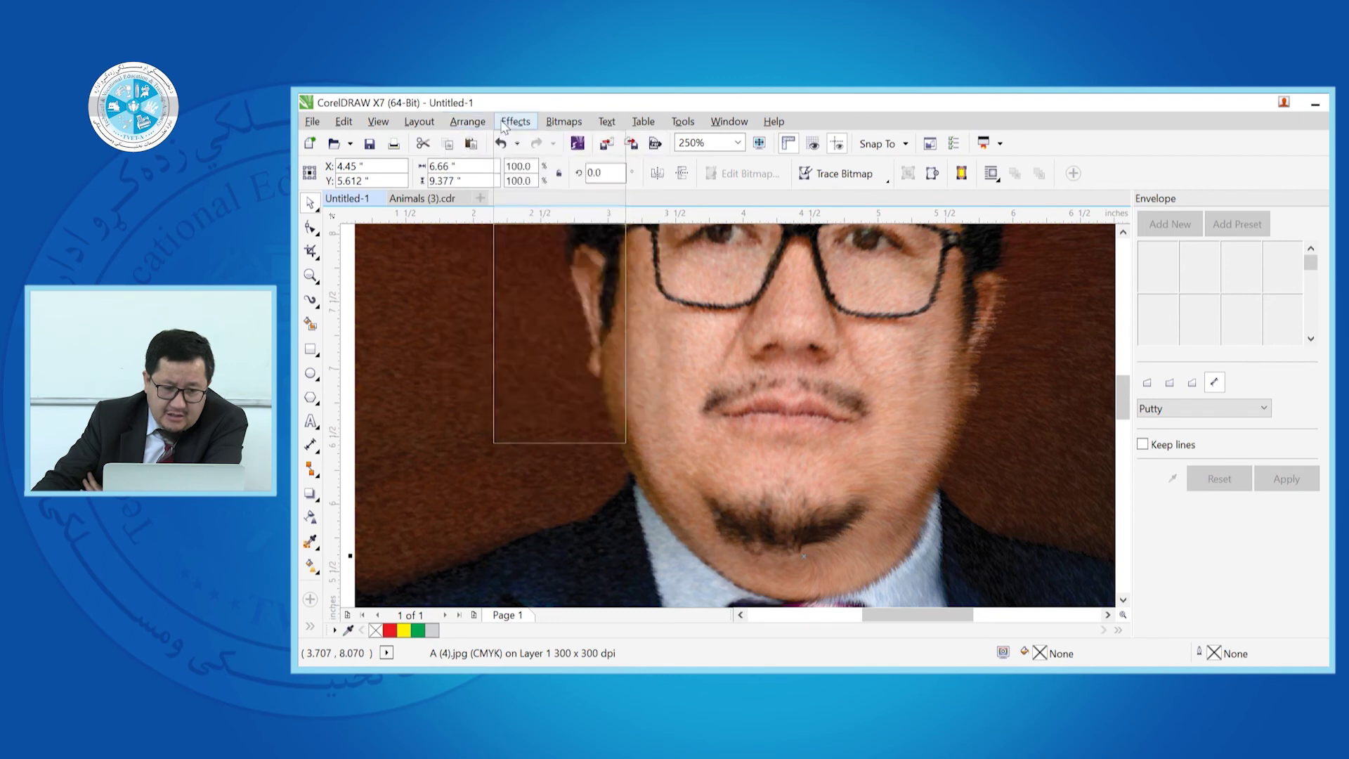
{"action": "mouse_move", "coordinate": [516, 122]}
{"action": "mouse_move", "coordinate": [557, 125]}
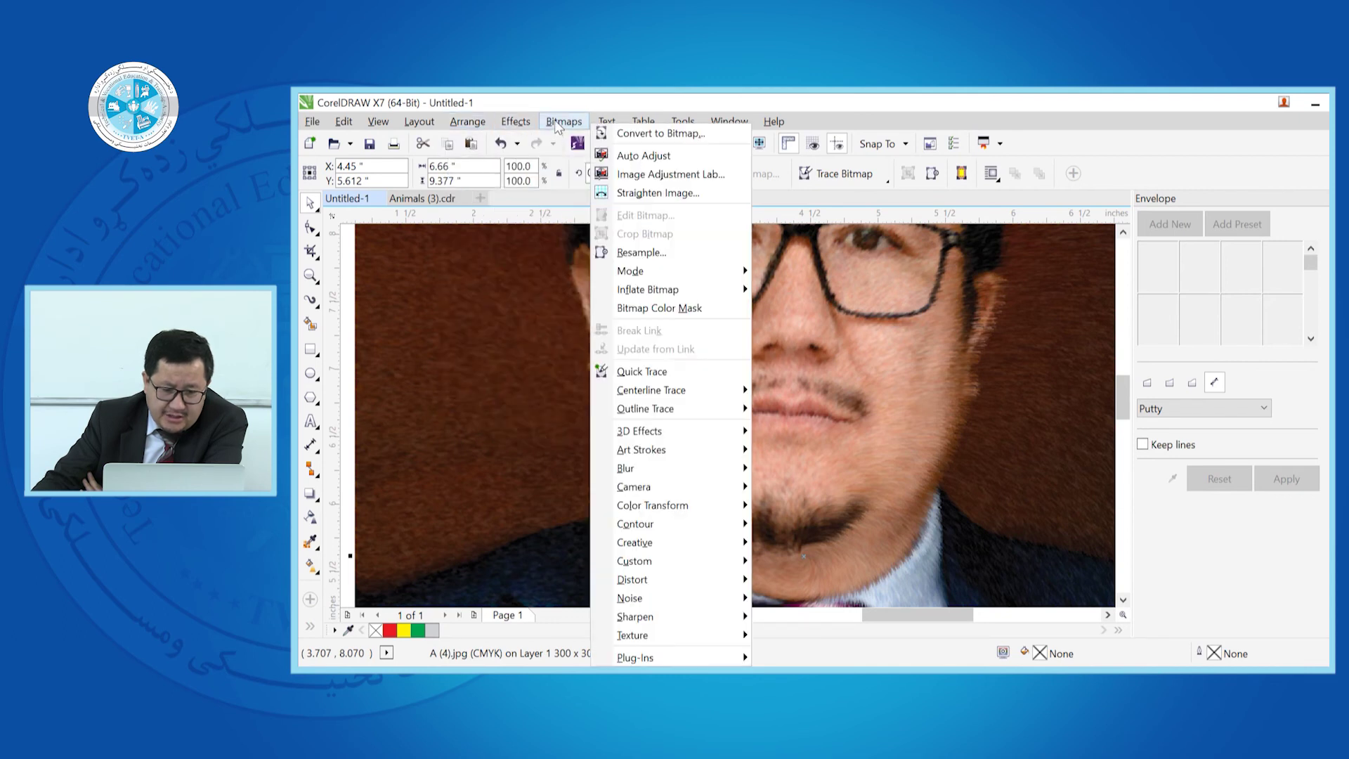
{"action": "left_click", "coordinate": [1009, 401]}
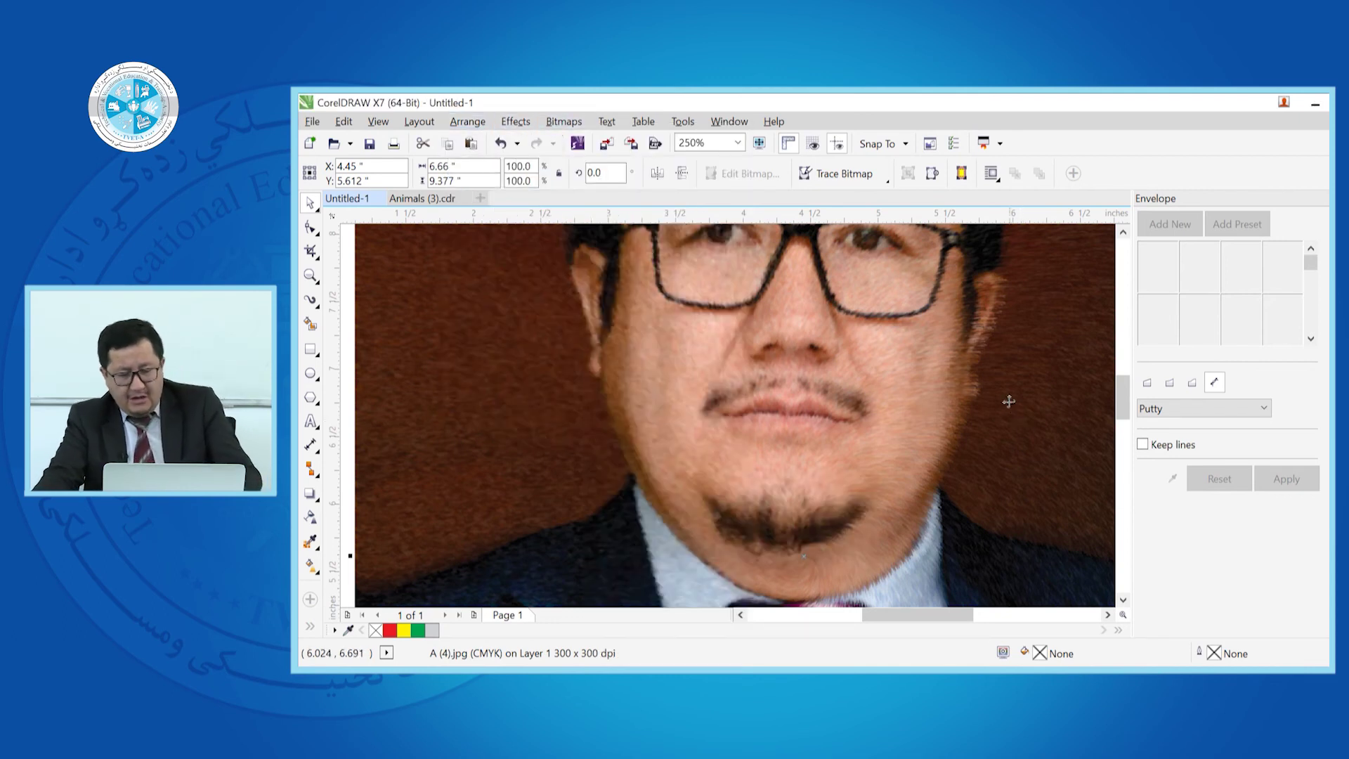
{"action": "key", "text": "ctrl+z"}
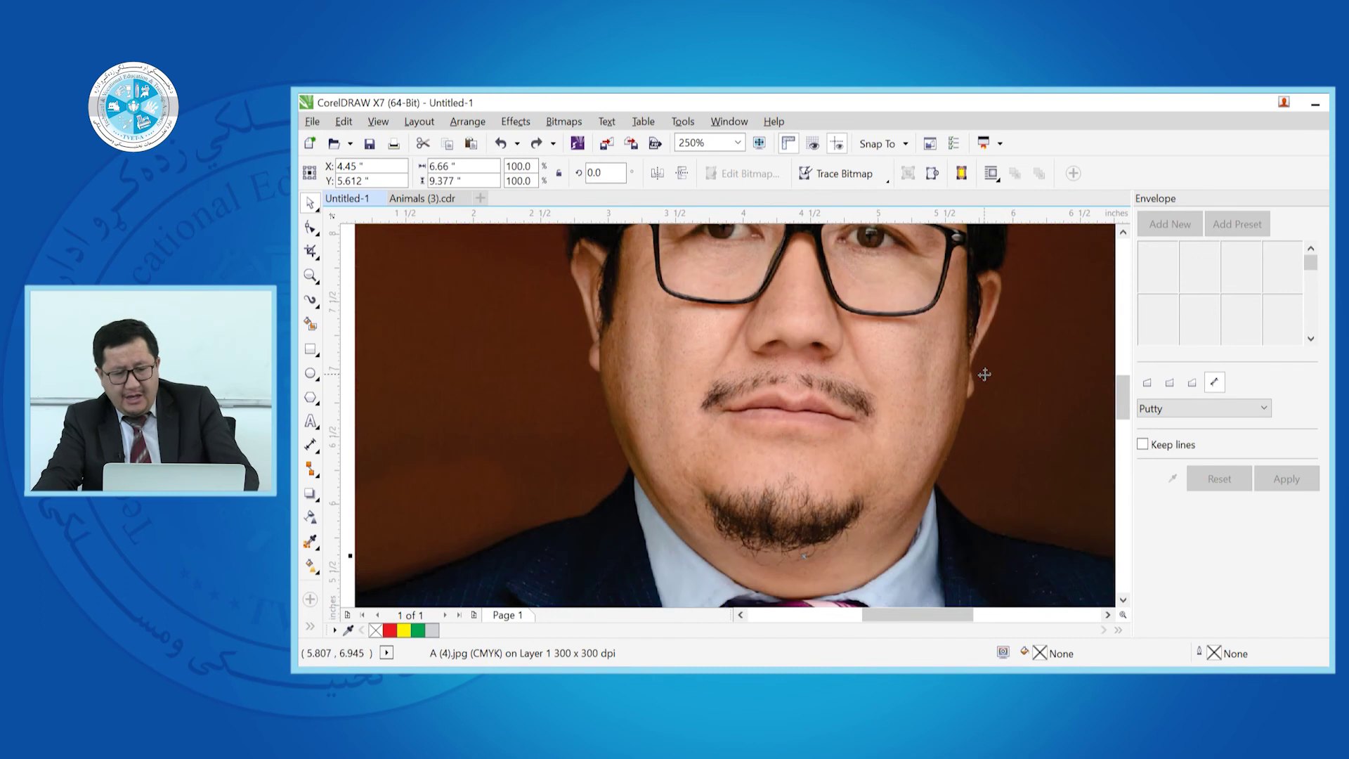
Step: Try the clockwise Swirl distortion on the suited man's portrait with 3 whole rotations, reduced to 1
{"action": "left_click", "coordinate": [574, 123]}
{"action": "mouse_move", "coordinate": [606, 122]}
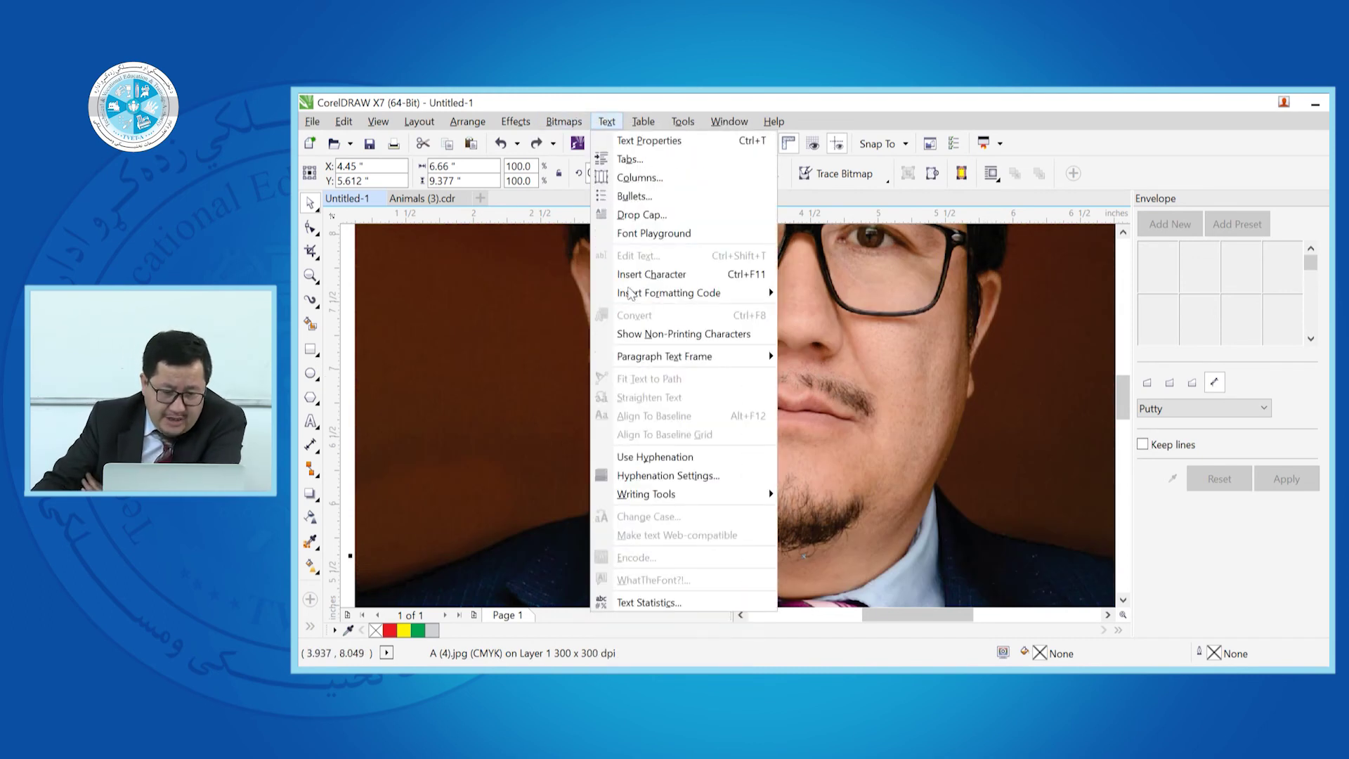
{"action": "left_click", "coordinate": [563, 121]}
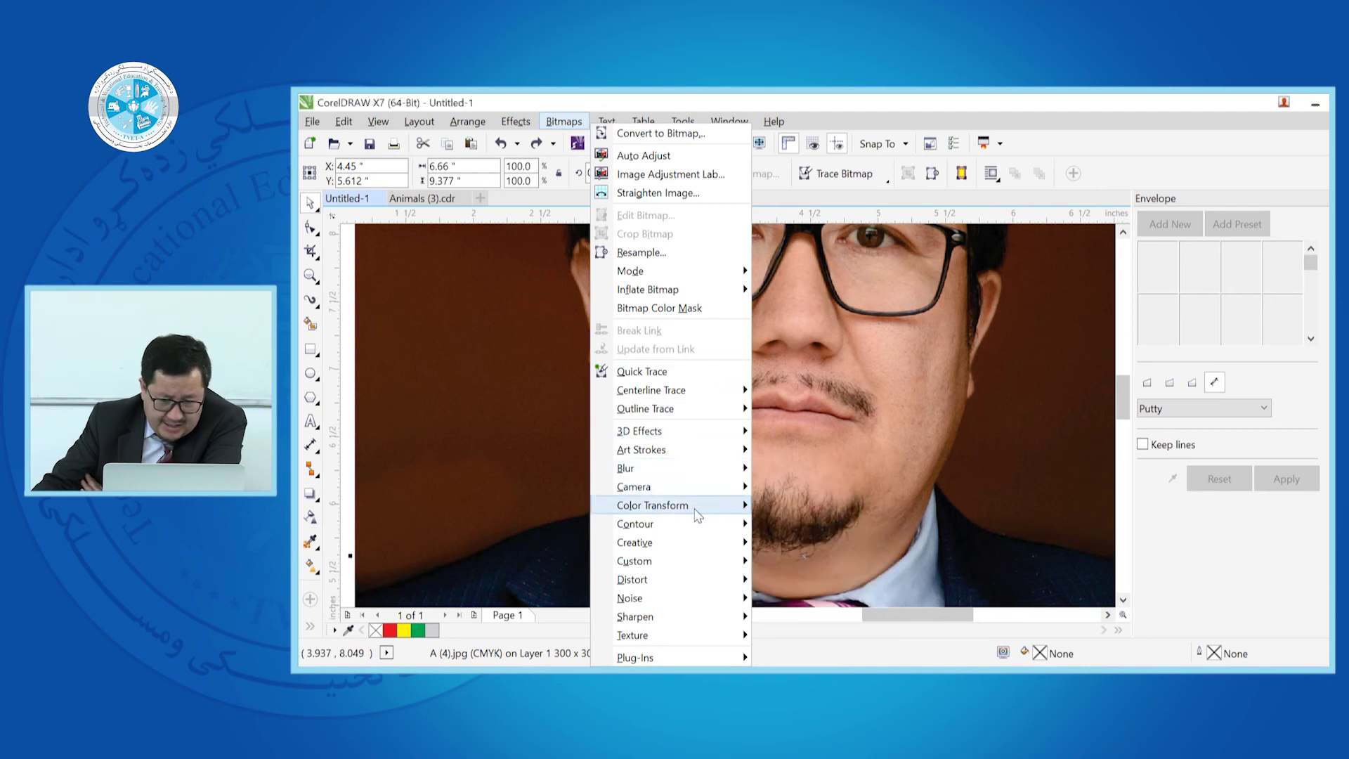
{"action": "mouse_move", "coordinate": [701, 551]}
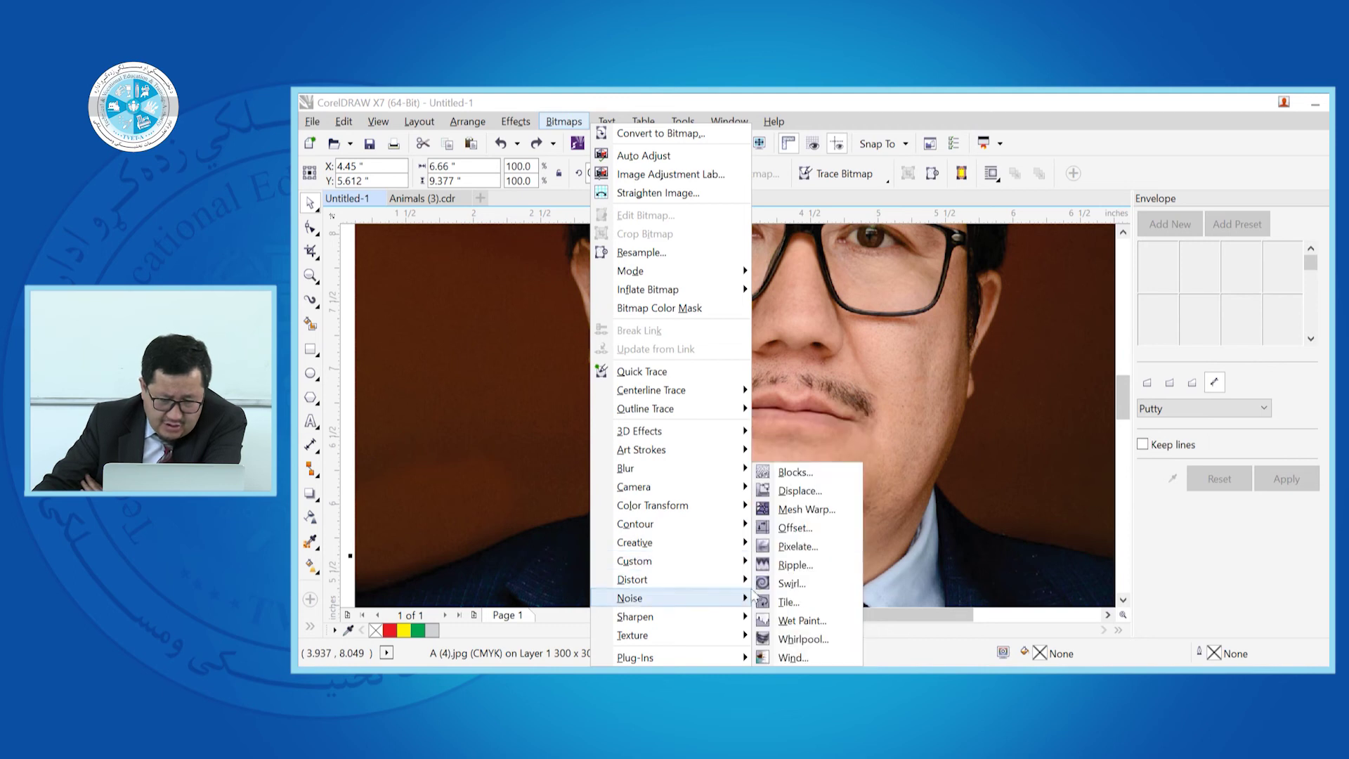
{"action": "left_click", "coordinate": [791, 583]}
{"action": "left_click_drag", "start_coordinate": [917, 257], "coordinate": [1230, 293]}
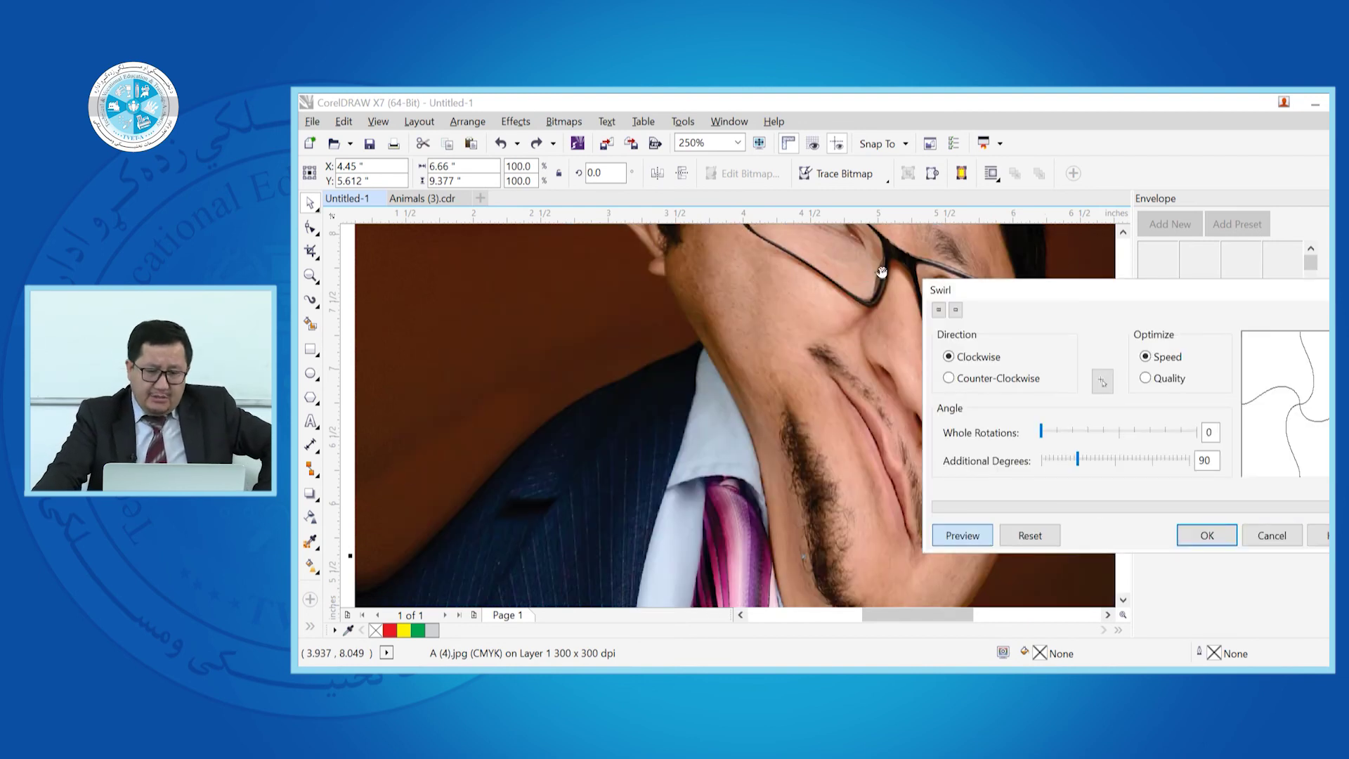
{"action": "left_click", "coordinate": [1098, 434]}
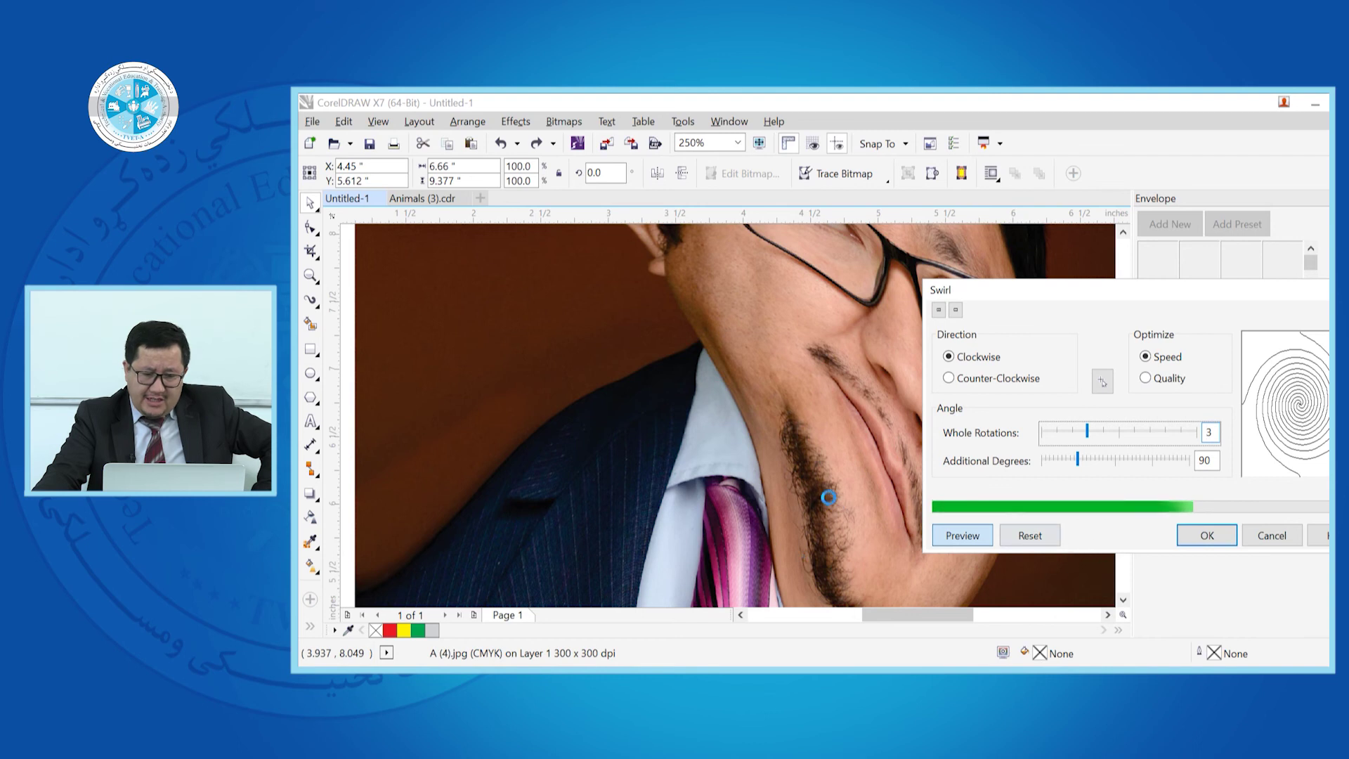
{"action": "left_click", "coordinate": [1059, 431]}
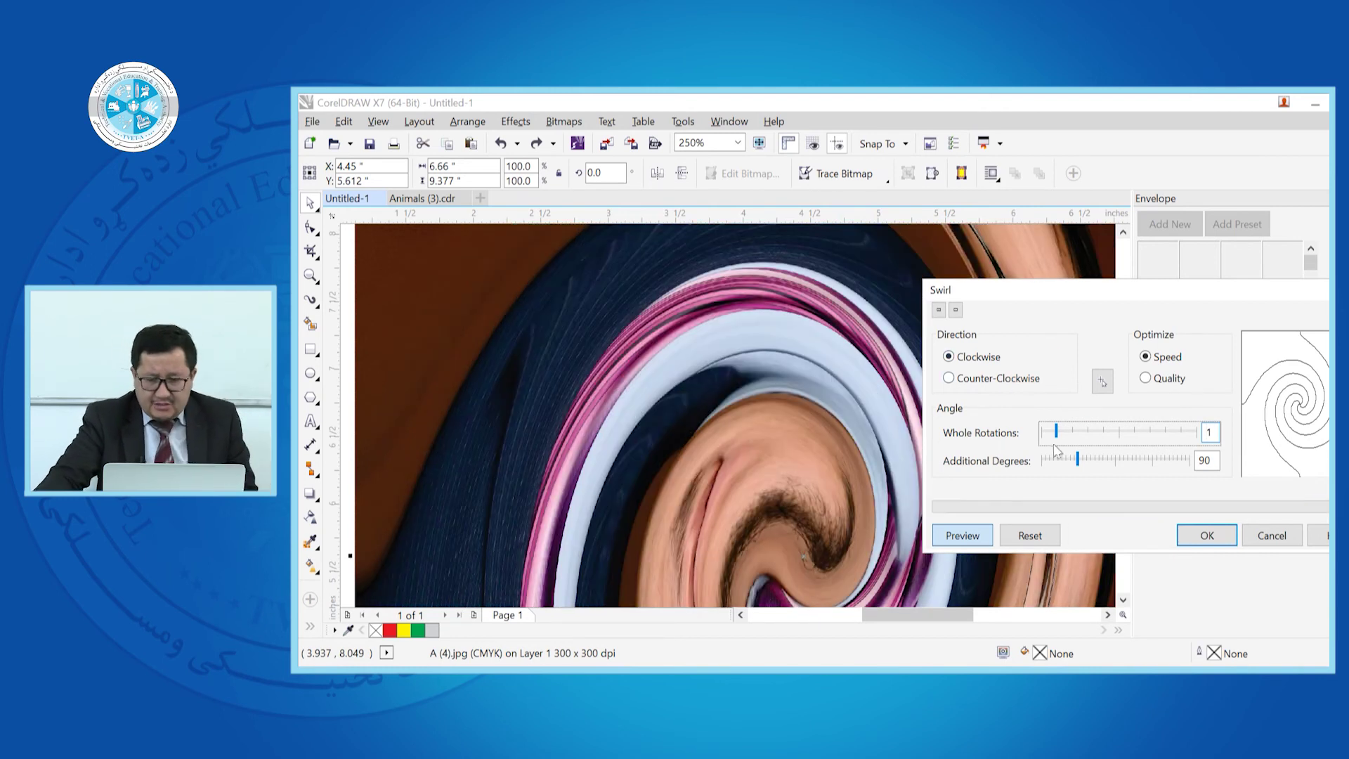
Step: Reduce the swirl to 14 additional degrees and 0 whole rotations, and cancel it
{"action": "left_click", "coordinate": [1057, 459]}
{"action": "left_click_drag", "start_coordinate": [1057, 459], "coordinate": [1047, 458]}
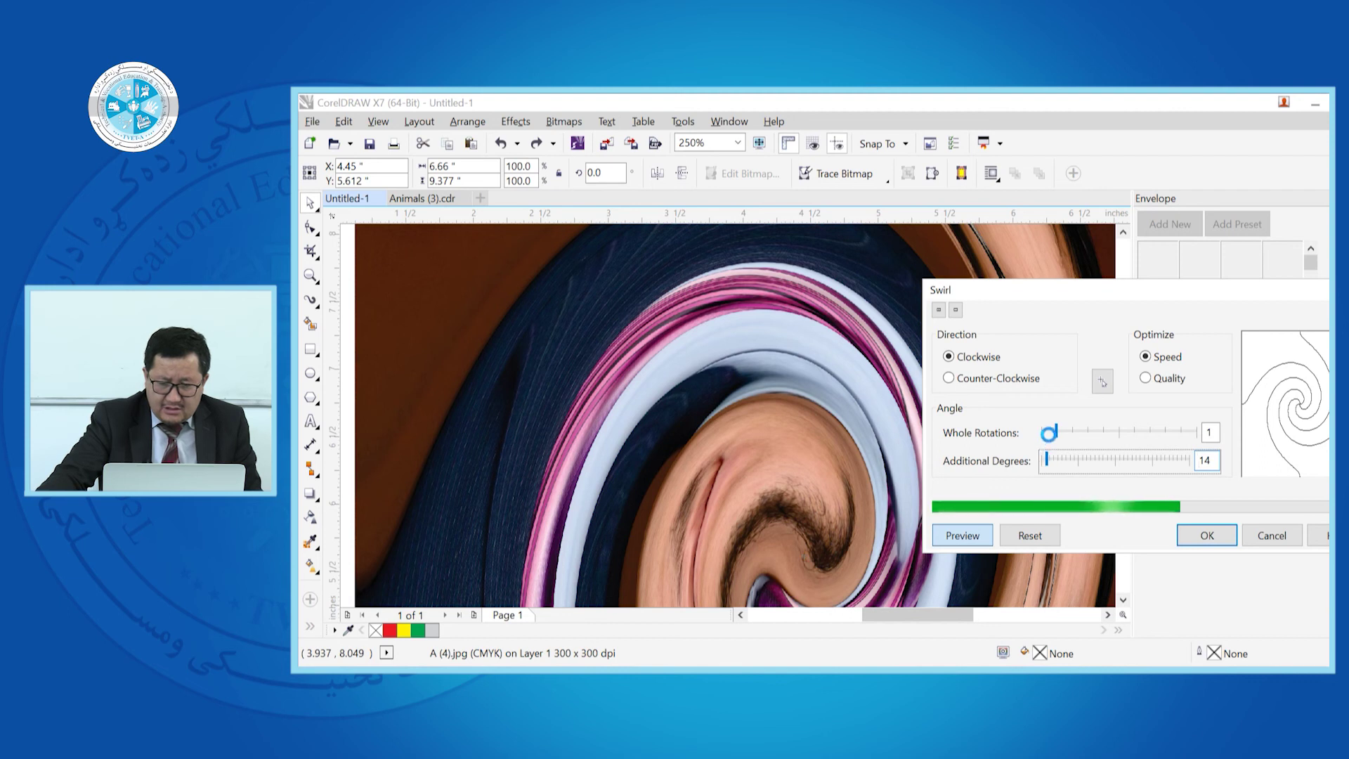
{"action": "left_click", "coordinate": [1053, 432]}
{"action": "left_click_drag", "start_coordinate": [1053, 434], "coordinate": [1040, 441]}
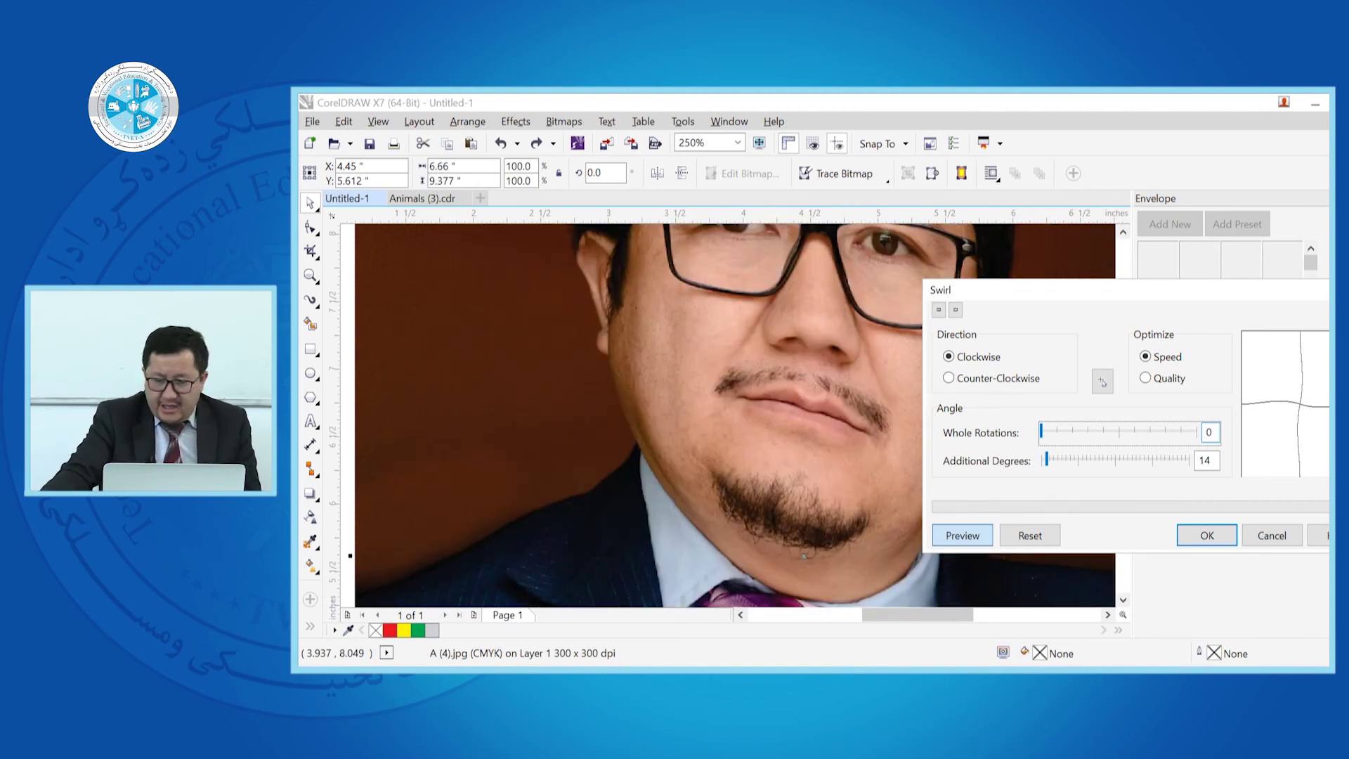
{"action": "left_click", "coordinate": [1262, 536]}
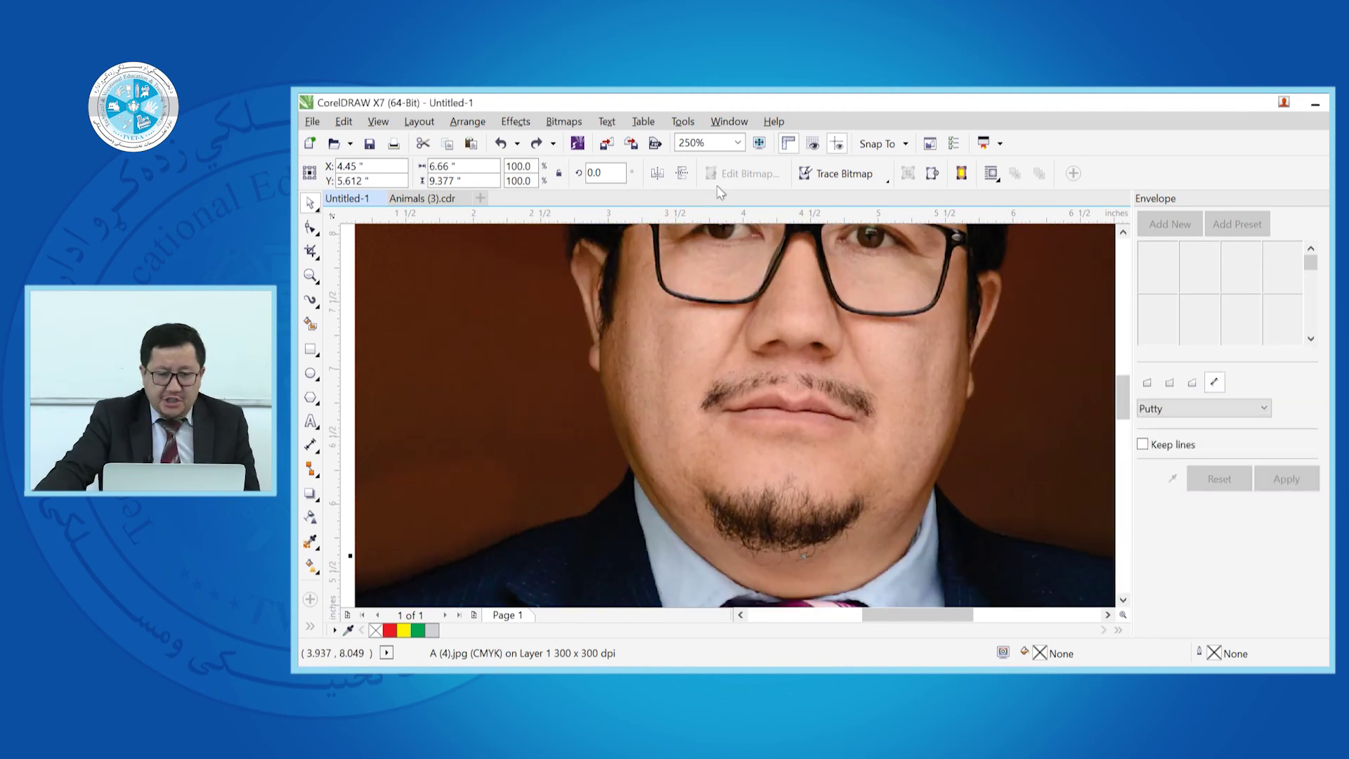
Step: Try the Adaptive Unsharp sharpening effect at 70 percent on the suited man's portrait, and cancel it
{"action": "left_click", "coordinate": [578, 125]}
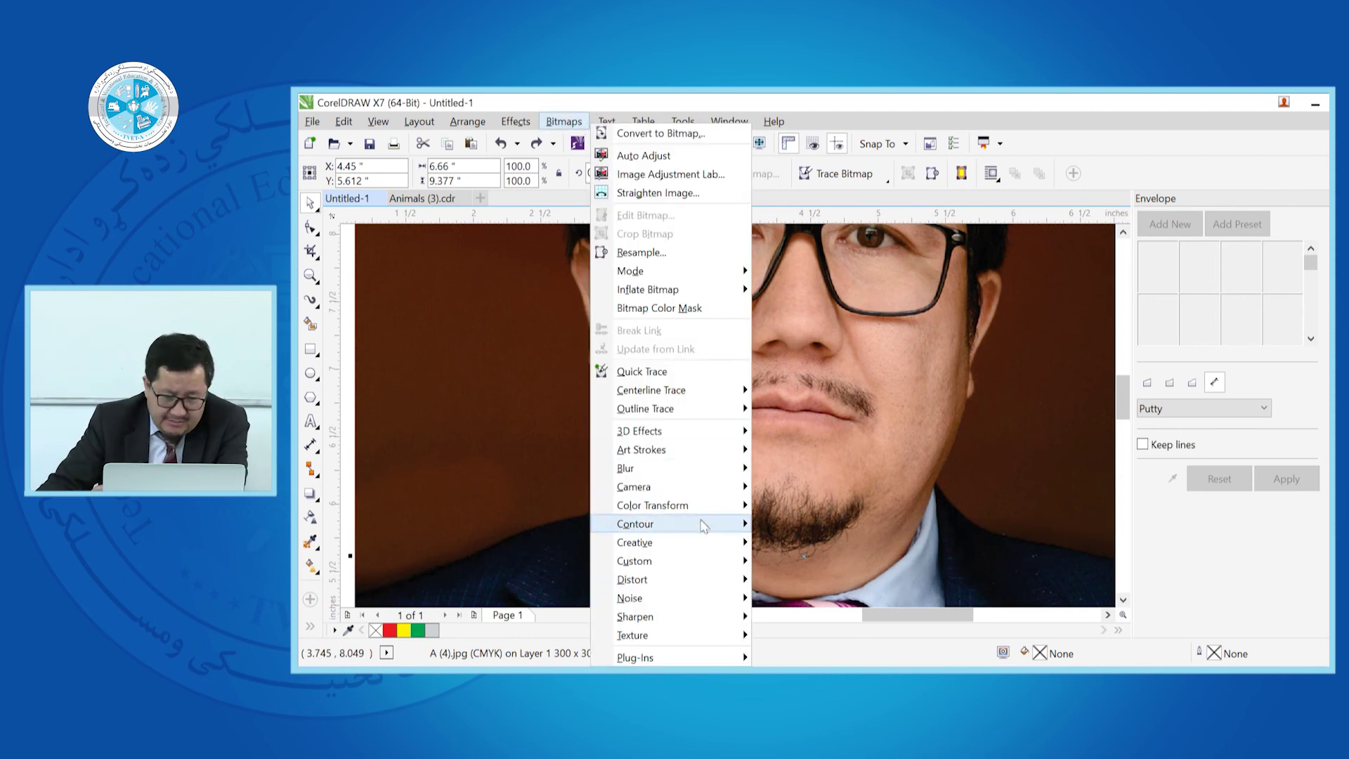
{"action": "mouse_move", "coordinate": [698, 546]}
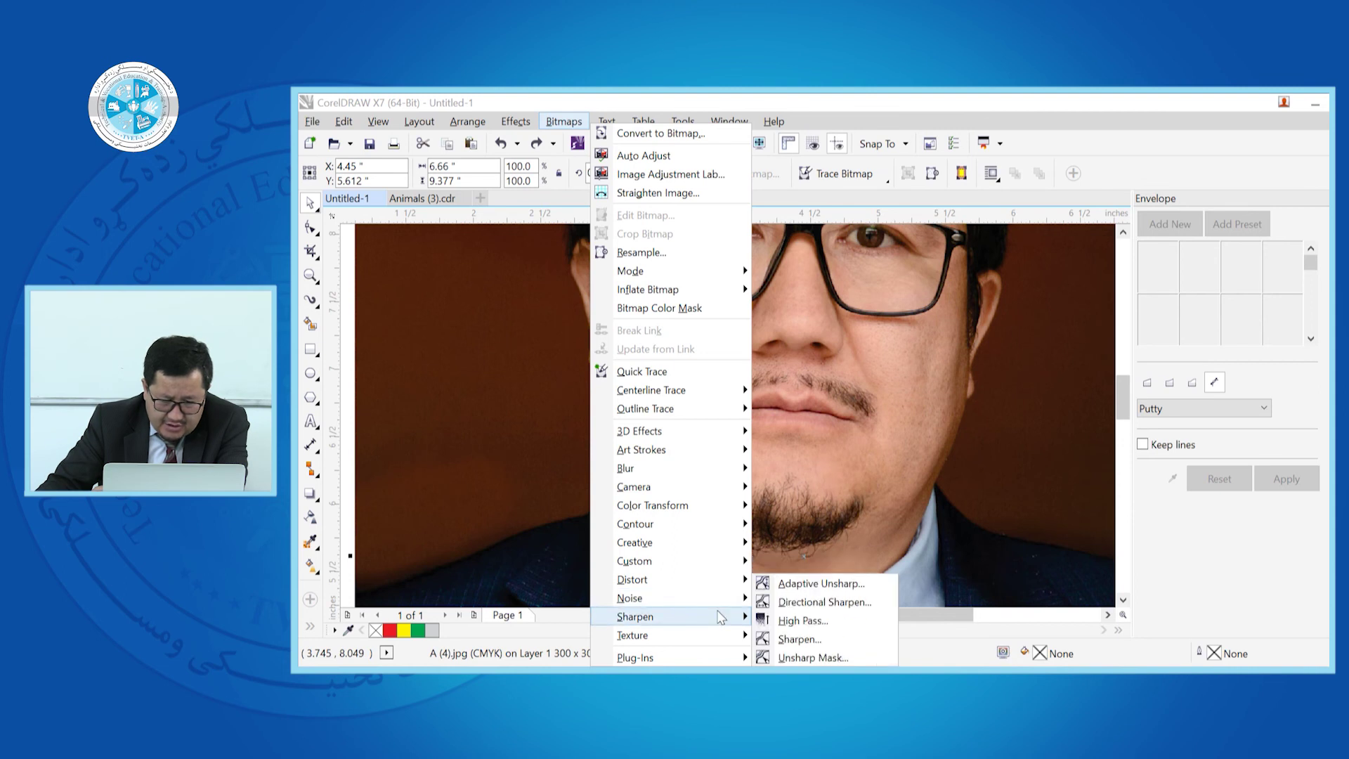
{"action": "left_click", "coordinate": [801, 584]}
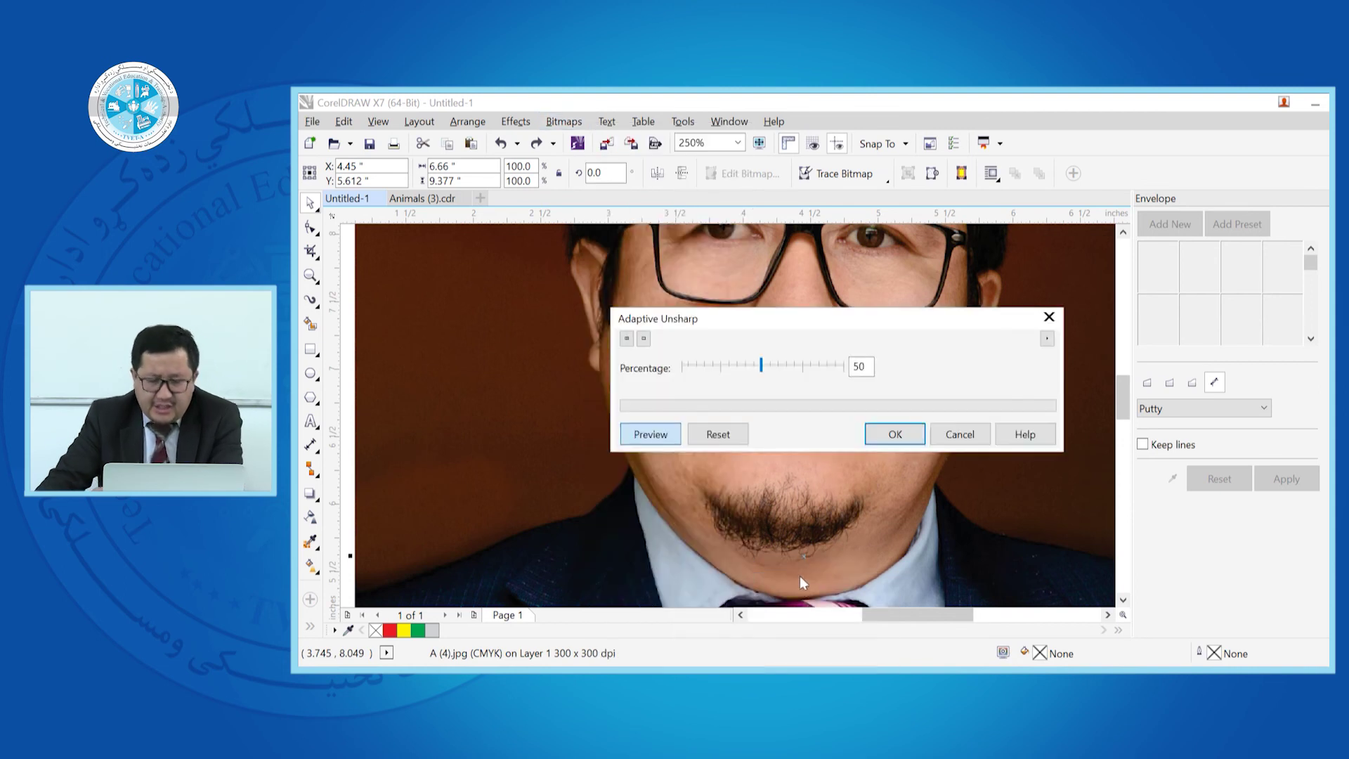
{"action": "left_click", "coordinate": [895, 436]}
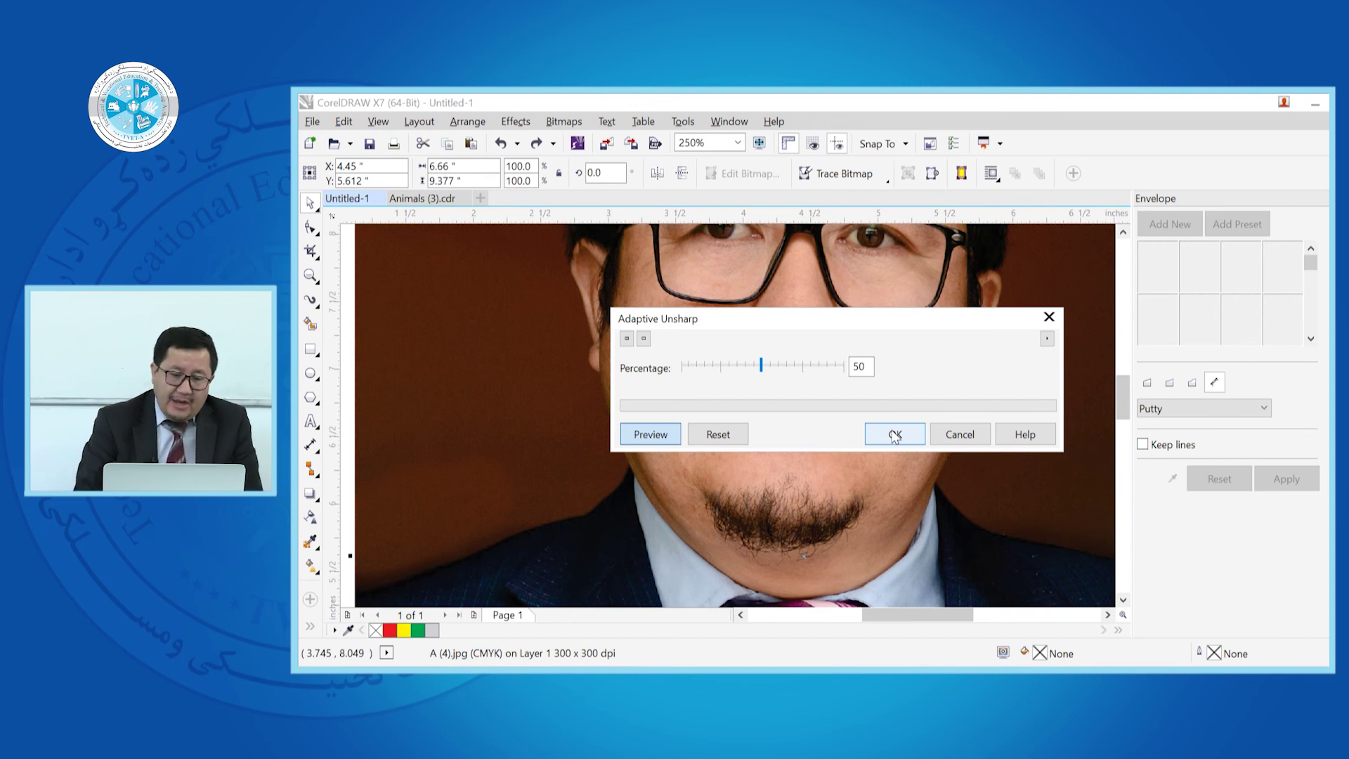
{"action": "left_click", "coordinate": [795, 365]}
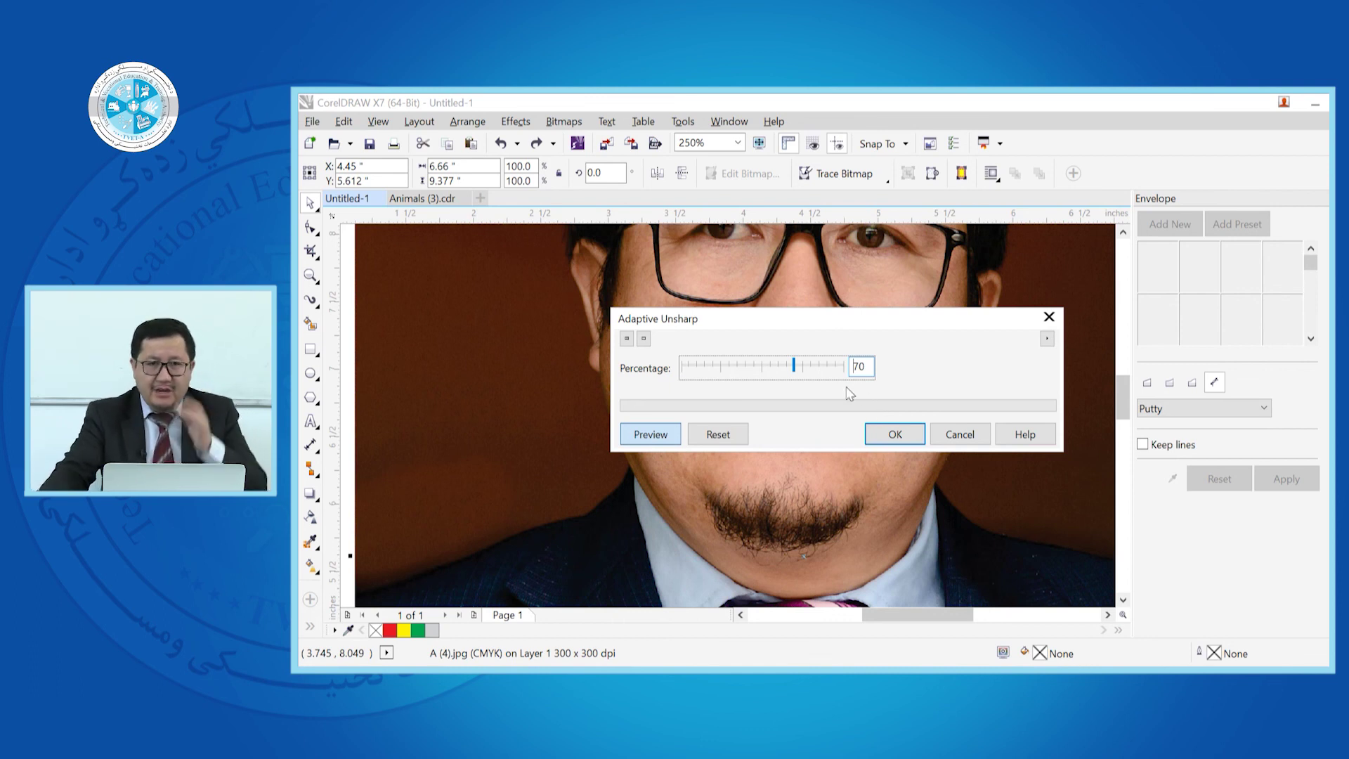
{"action": "left_click", "coordinate": [949, 436]}
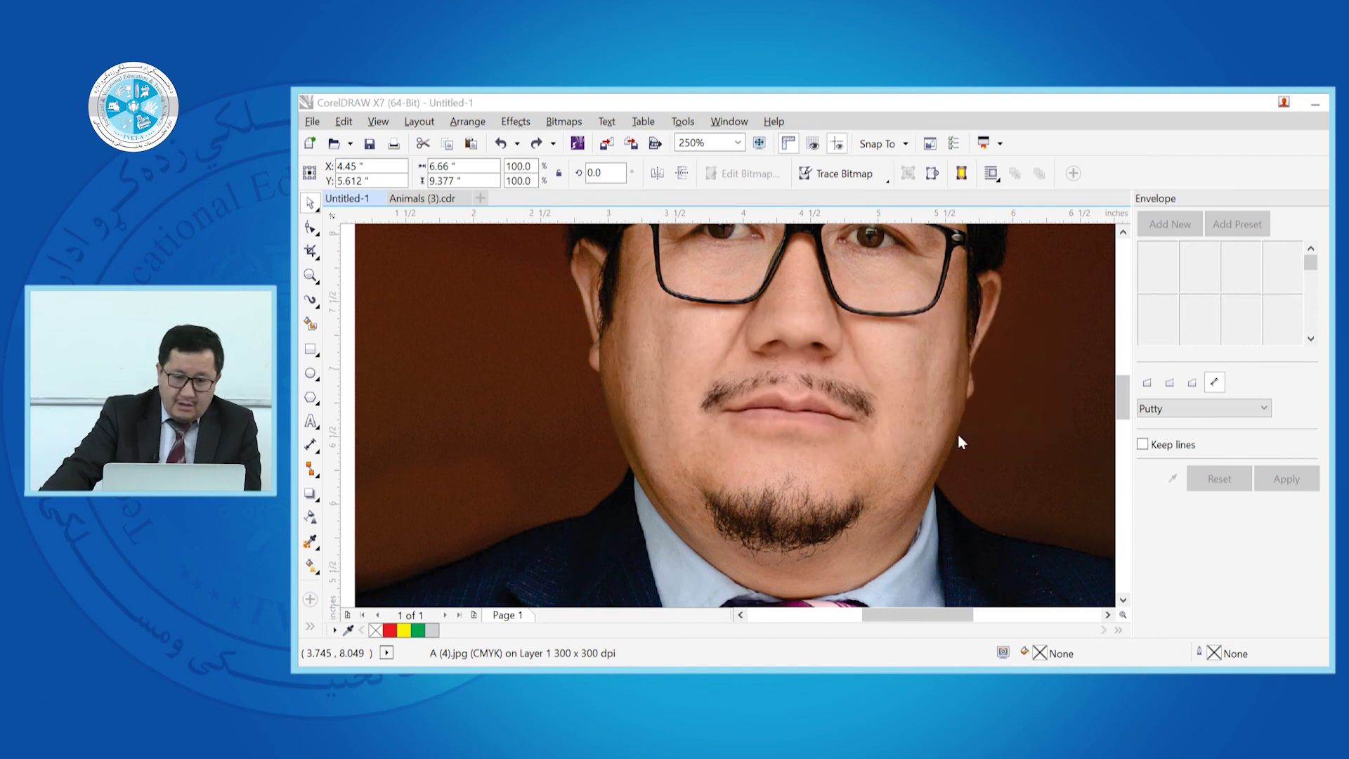
Step: Try the Relief Sculpture texture on the suited man's portrait with detail 66, depth 60 and smoothness 15, and cancel it
{"action": "left_click", "coordinate": [562, 122]}
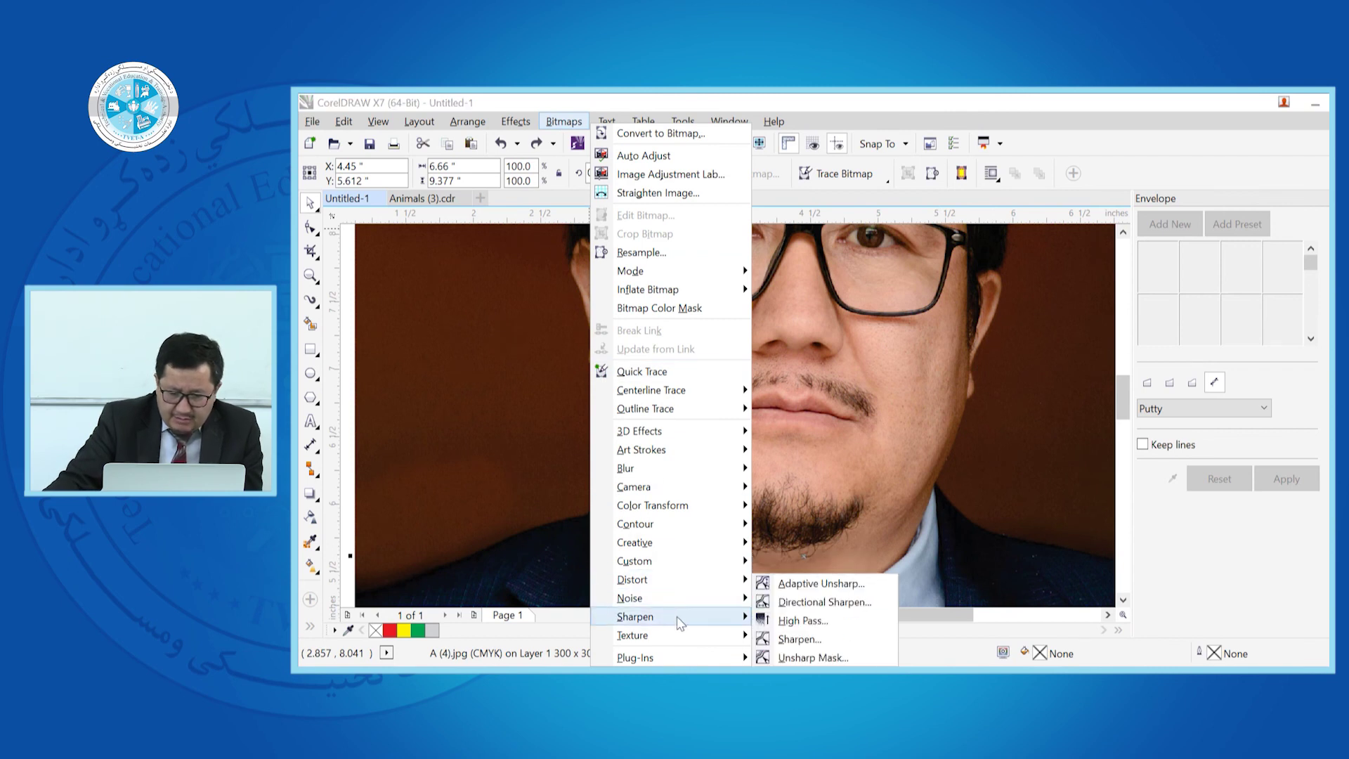
{"action": "mouse_move", "coordinate": [692, 639]}
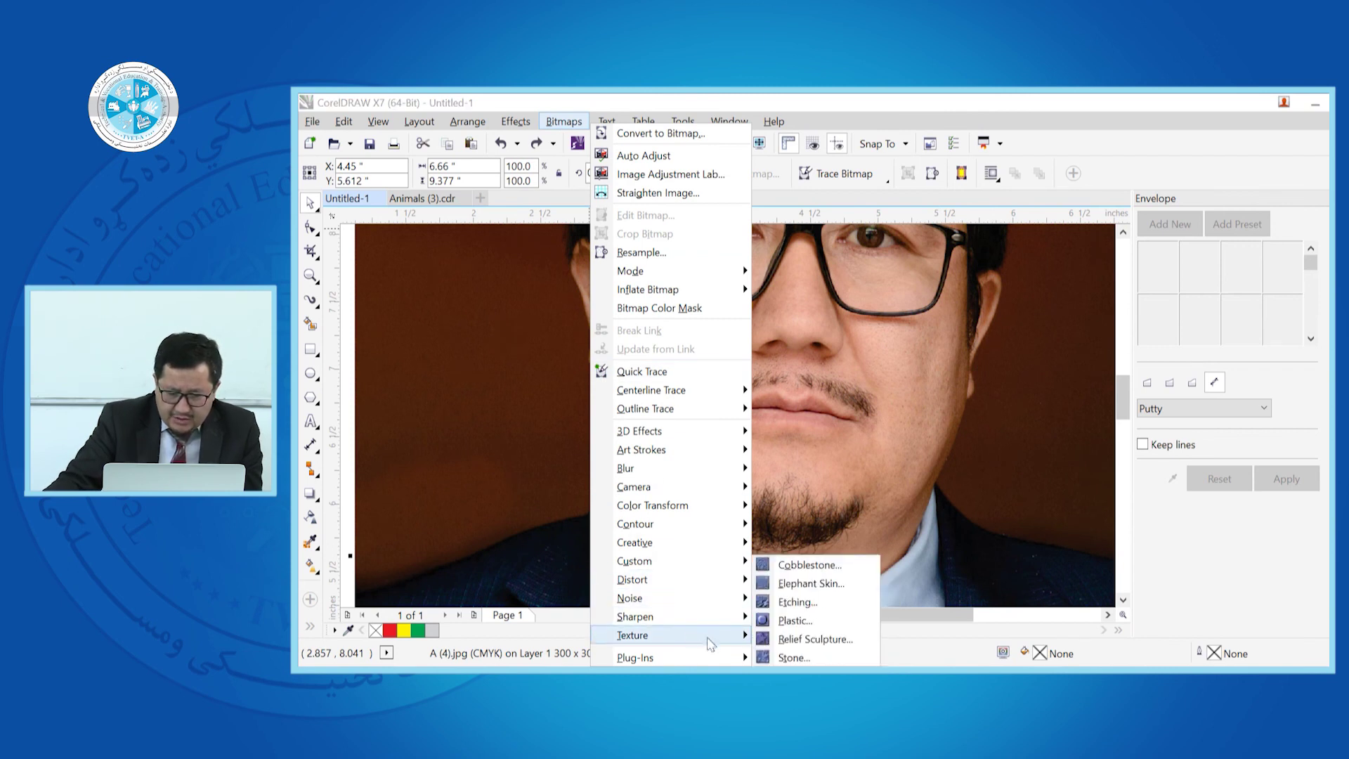
{"action": "left_click", "coordinate": [773, 639]}
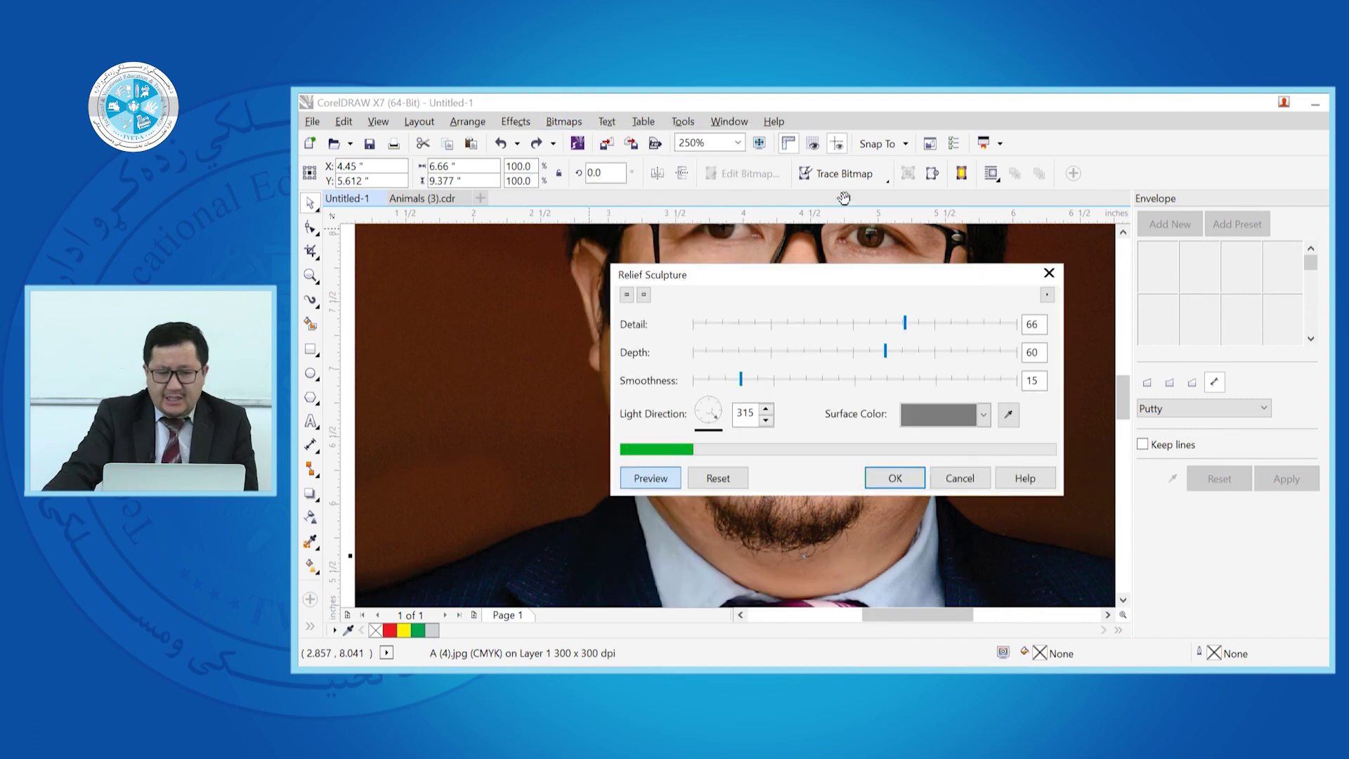
{"action": "mouse_move", "coordinate": [862, 274]}
{"action": "left_mouse_down"}
{"action": "mouse_move", "coordinate": [1117, 258]}
{"action": "mouse_move", "coordinate": [1124, 243]}
{"action": "left_mouse_up"}
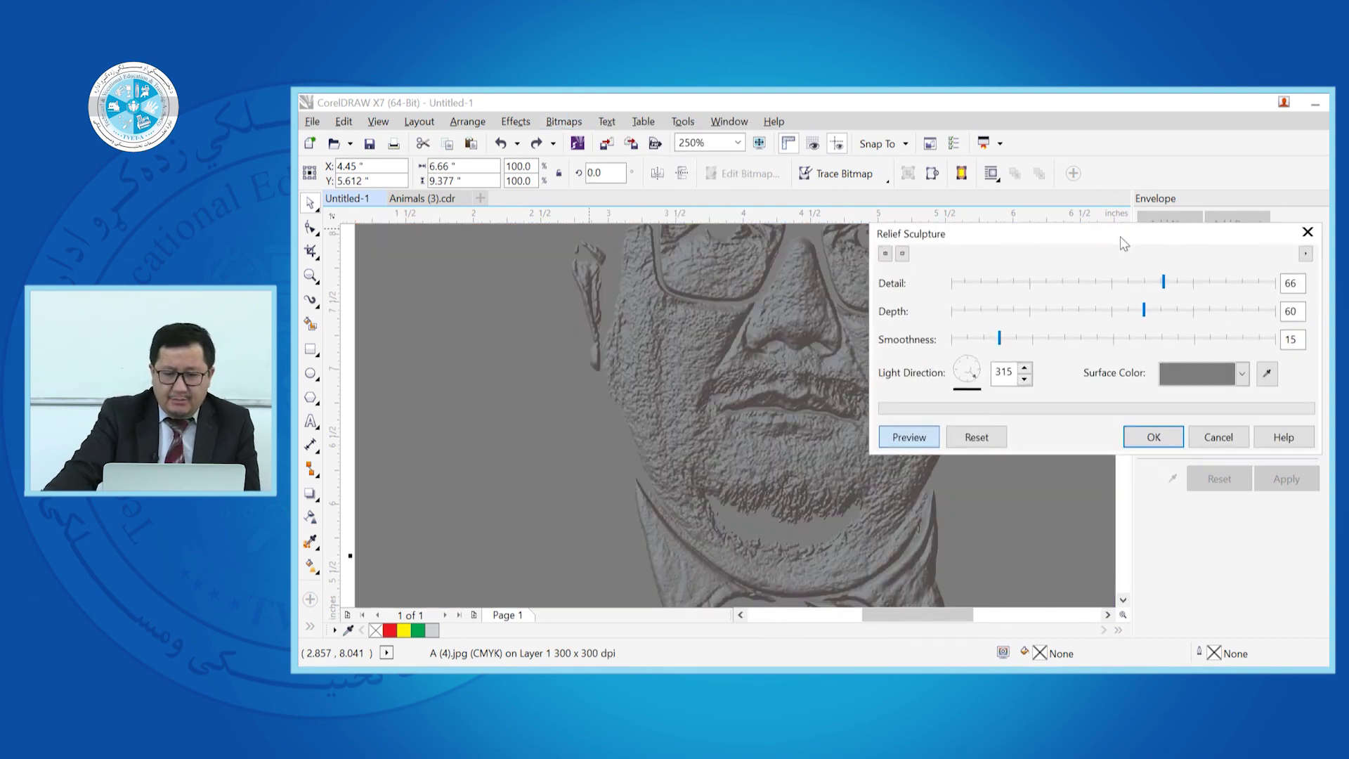
{"action": "left_click", "coordinate": [1219, 437]}
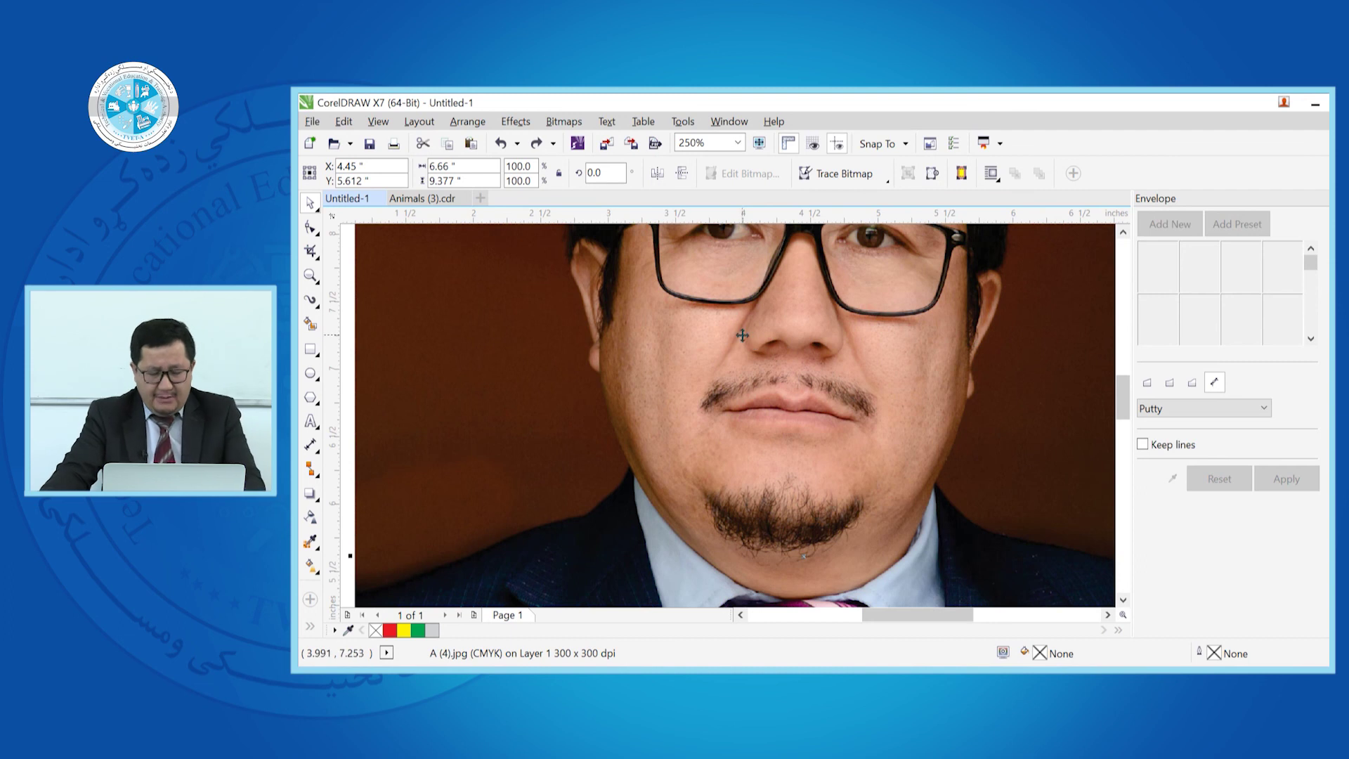
{"action": "scroll", "coordinate": [724, 319], "scroll_direction": "down", "scroll_amount": 3}
{"action": "scroll", "coordinate": [724, 319], "scroll_direction": "down", "scroll_amount": 2}
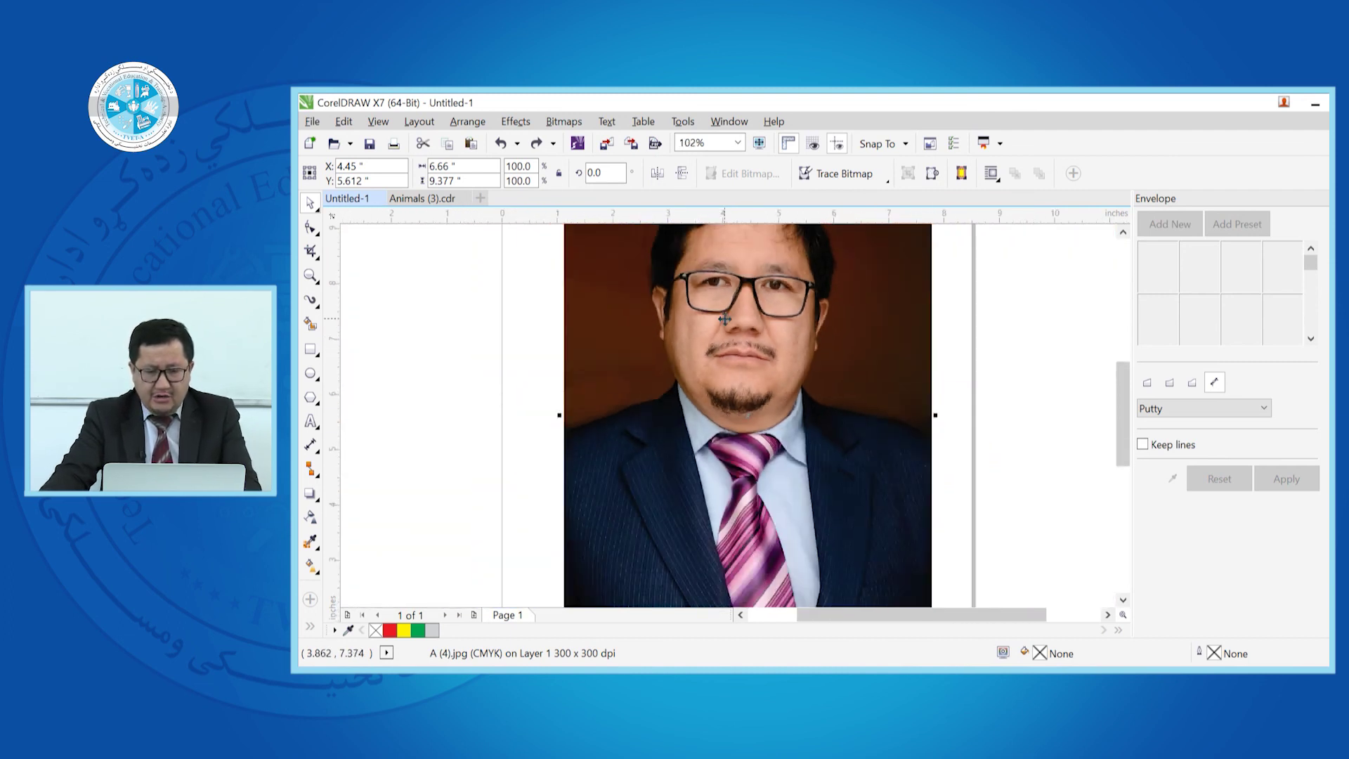
Step: Try the Plastic texture on the suited man's portrait with highlight 90, depth 10 and smoothness 50, and cancel it
{"action": "scroll", "coordinate": [725, 319], "scroll_direction": "down", "scroll_amount": 1}
{"action": "scroll", "coordinate": [726, 315], "scroll_direction": "up", "scroll_amount": 8}
{"action": "scroll", "coordinate": [726, 316], "scroll_direction": "down", "scroll_amount": 8}
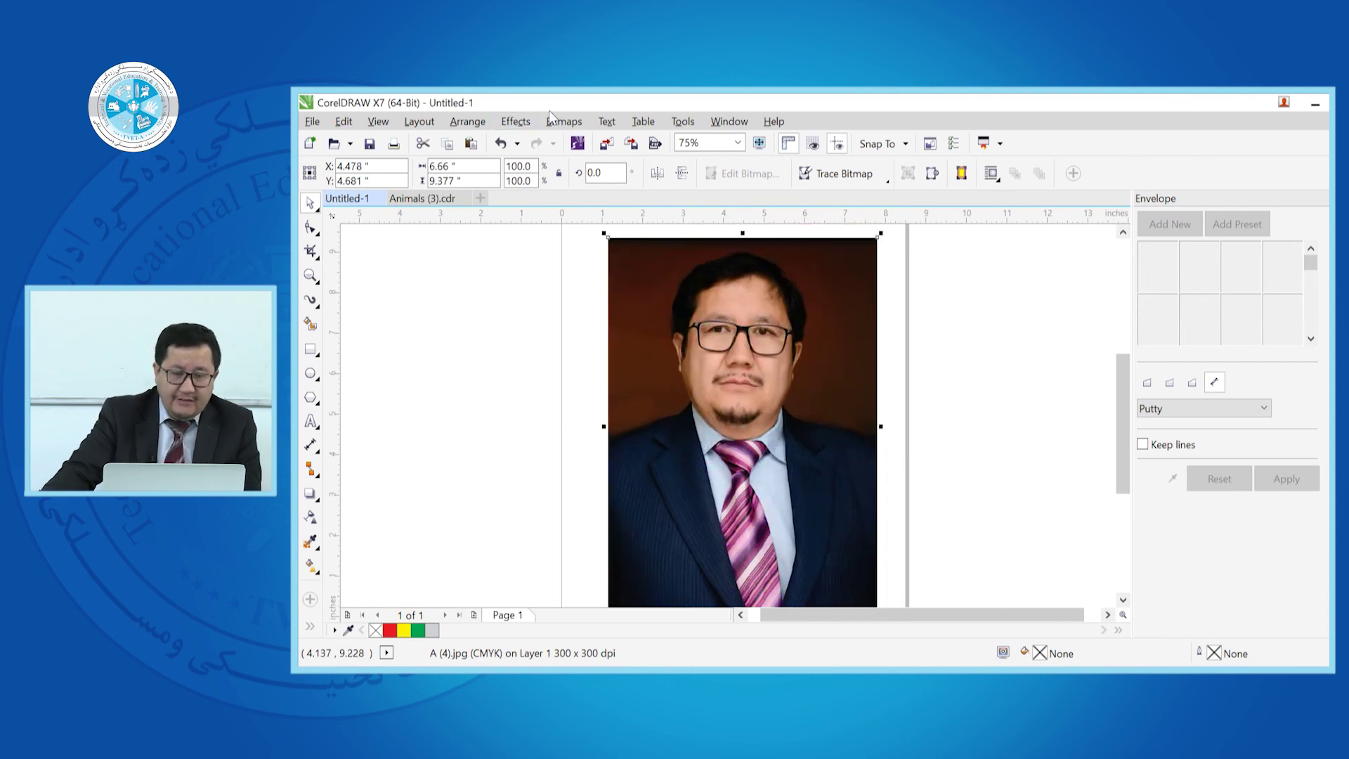
{"action": "left_click", "coordinate": [564, 122]}
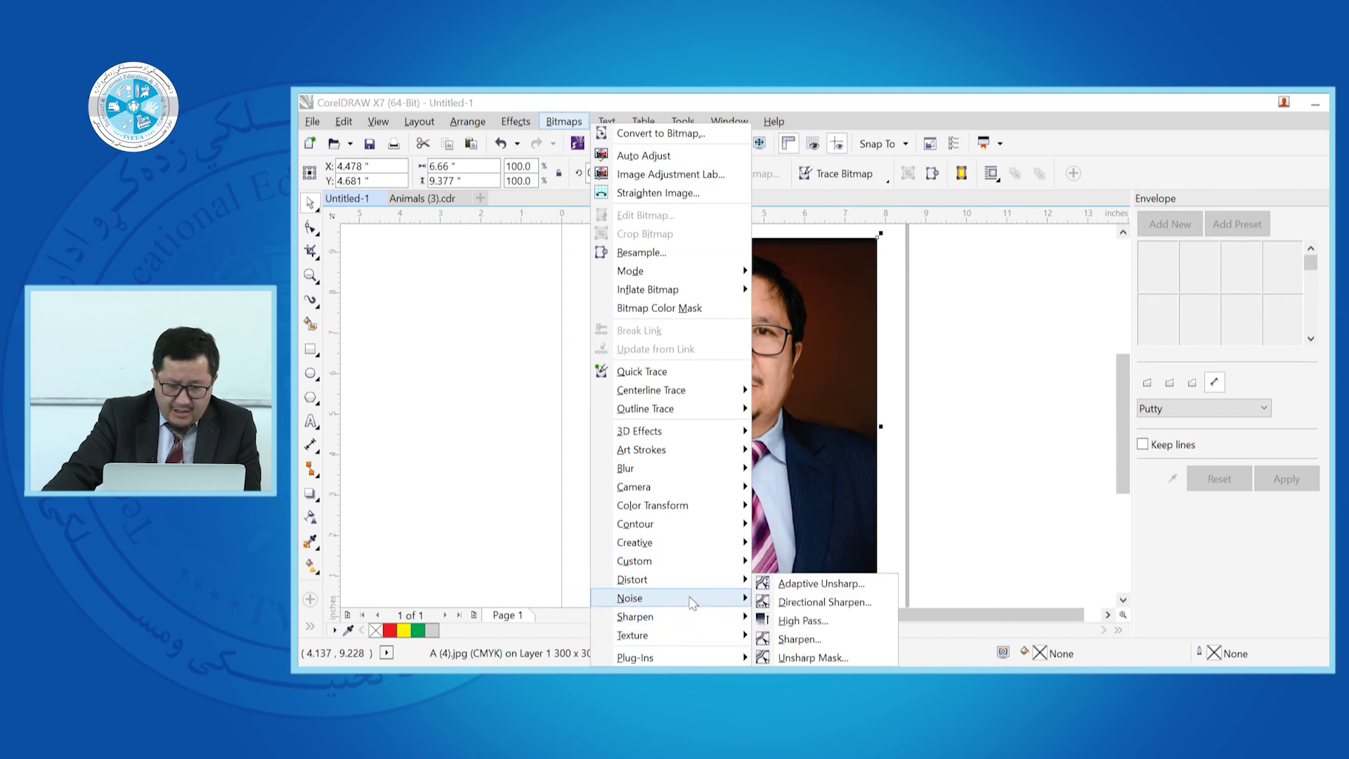
{"action": "mouse_move", "coordinate": [697, 637]}
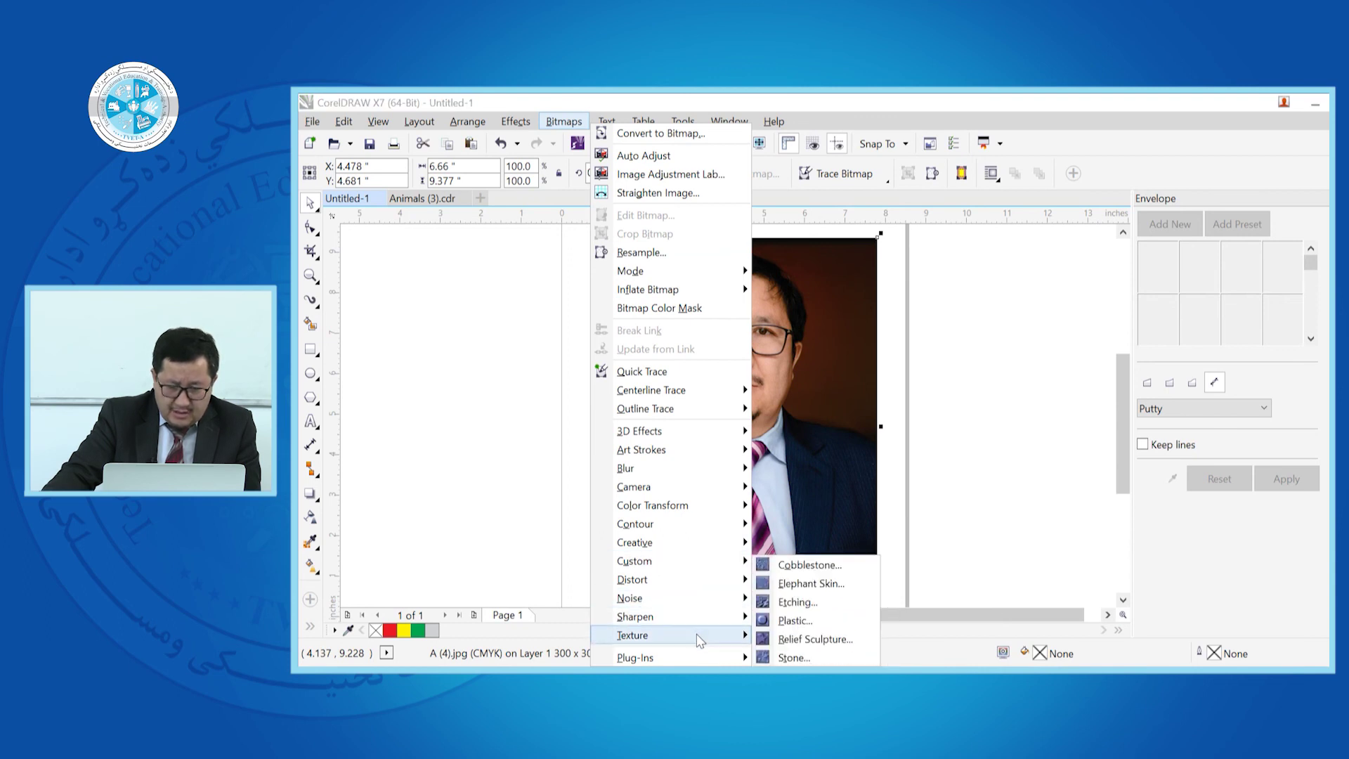
{"action": "left_click", "coordinate": [796, 622]}
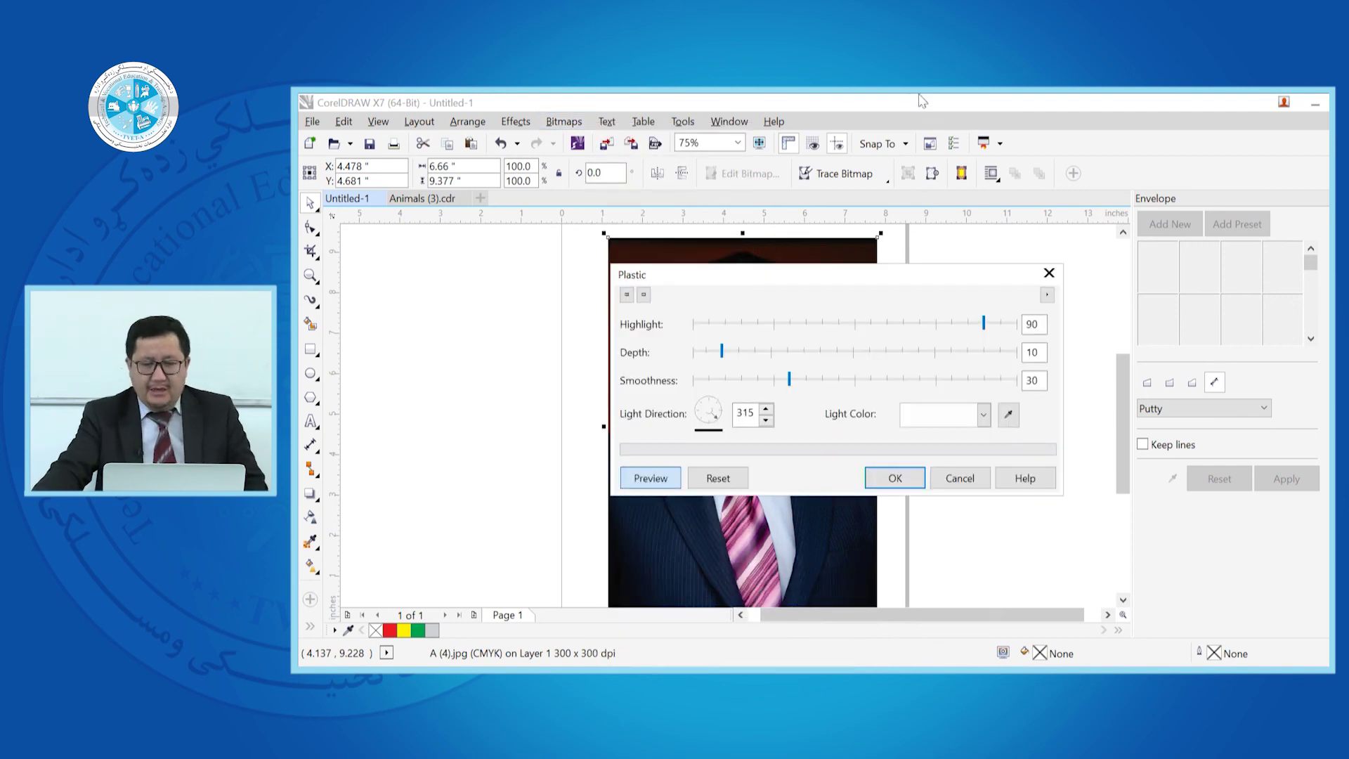
{"action": "left_click_drag", "start_coordinate": [864, 277], "coordinate": [1127, 255]}
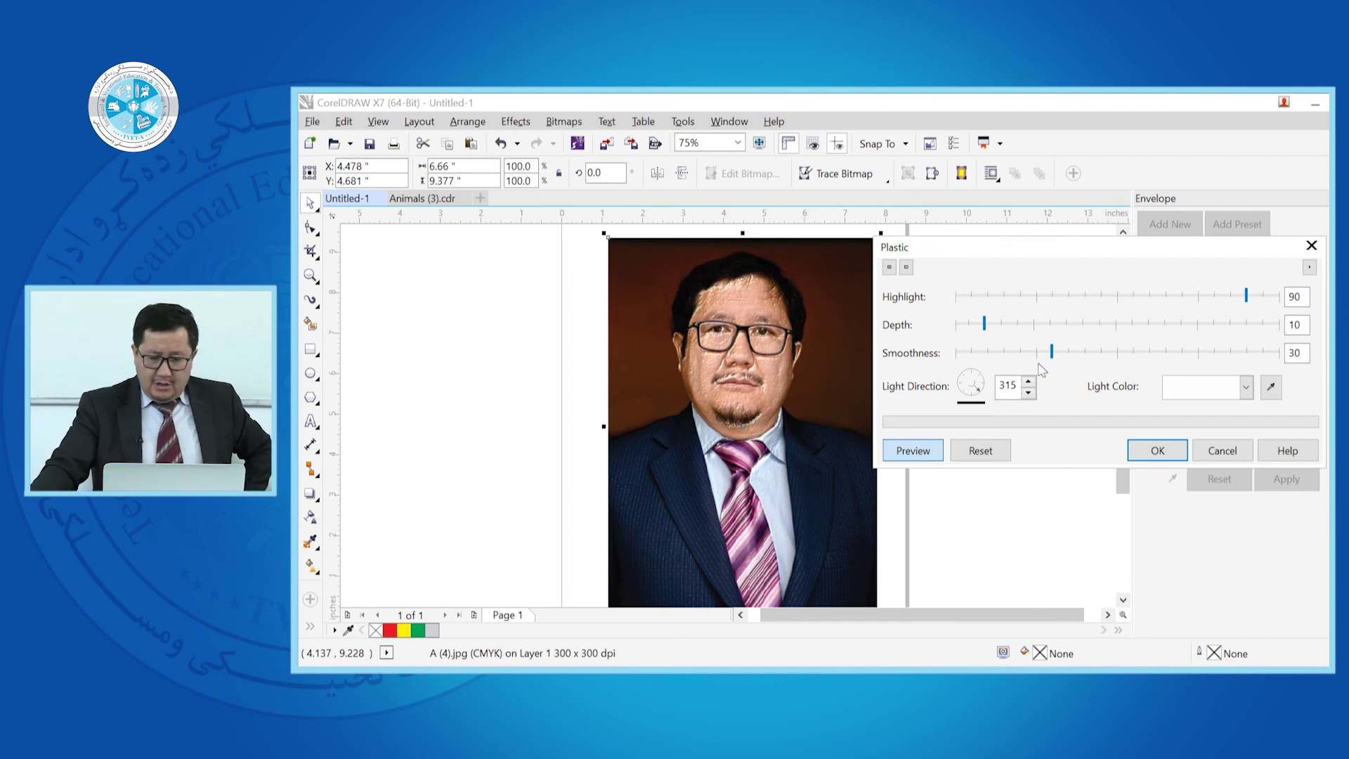
{"action": "left_click", "coordinate": [1119, 354]}
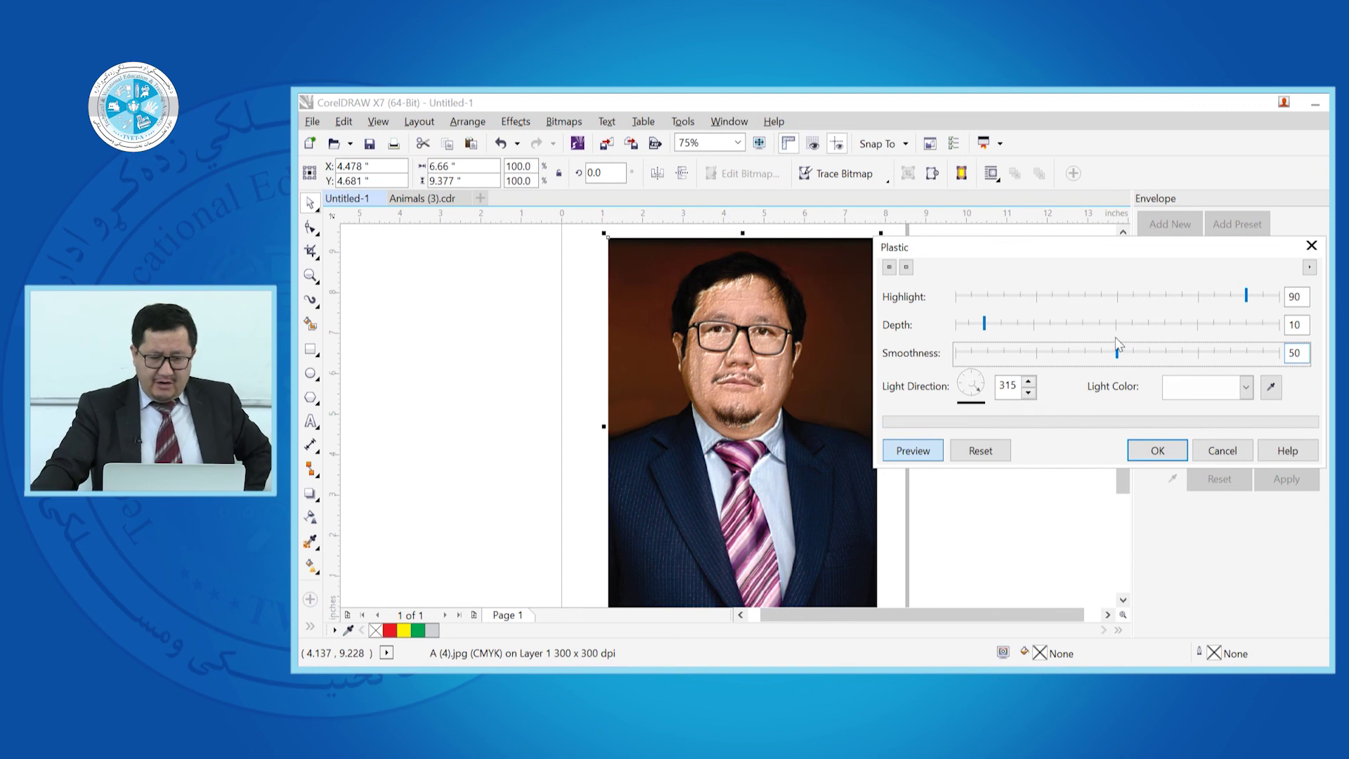
{"action": "left_click", "coordinate": [1211, 450]}
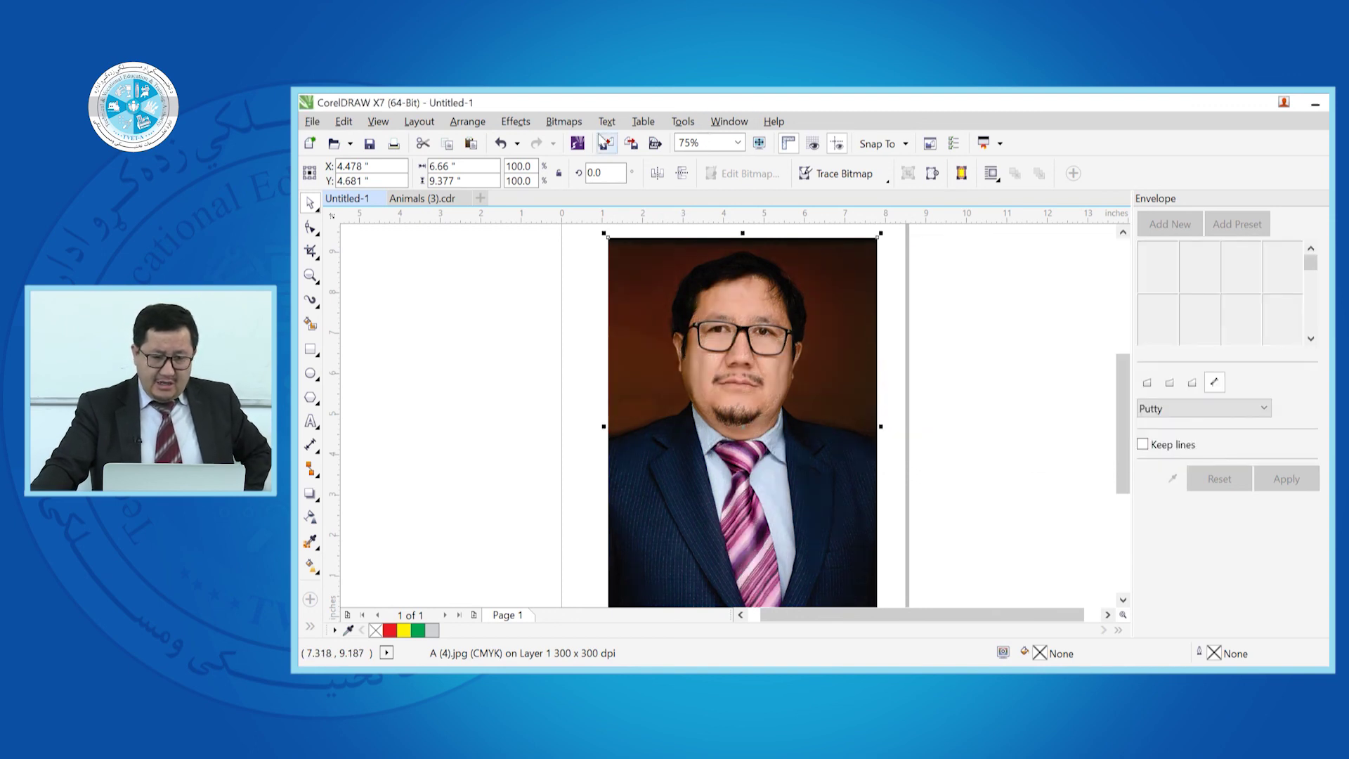
Step: Try the Etching texture on the suited man's portrait with detail 66 and depth 50, and cancel it
{"action": "left_click", "coordinate": [571, 123]}
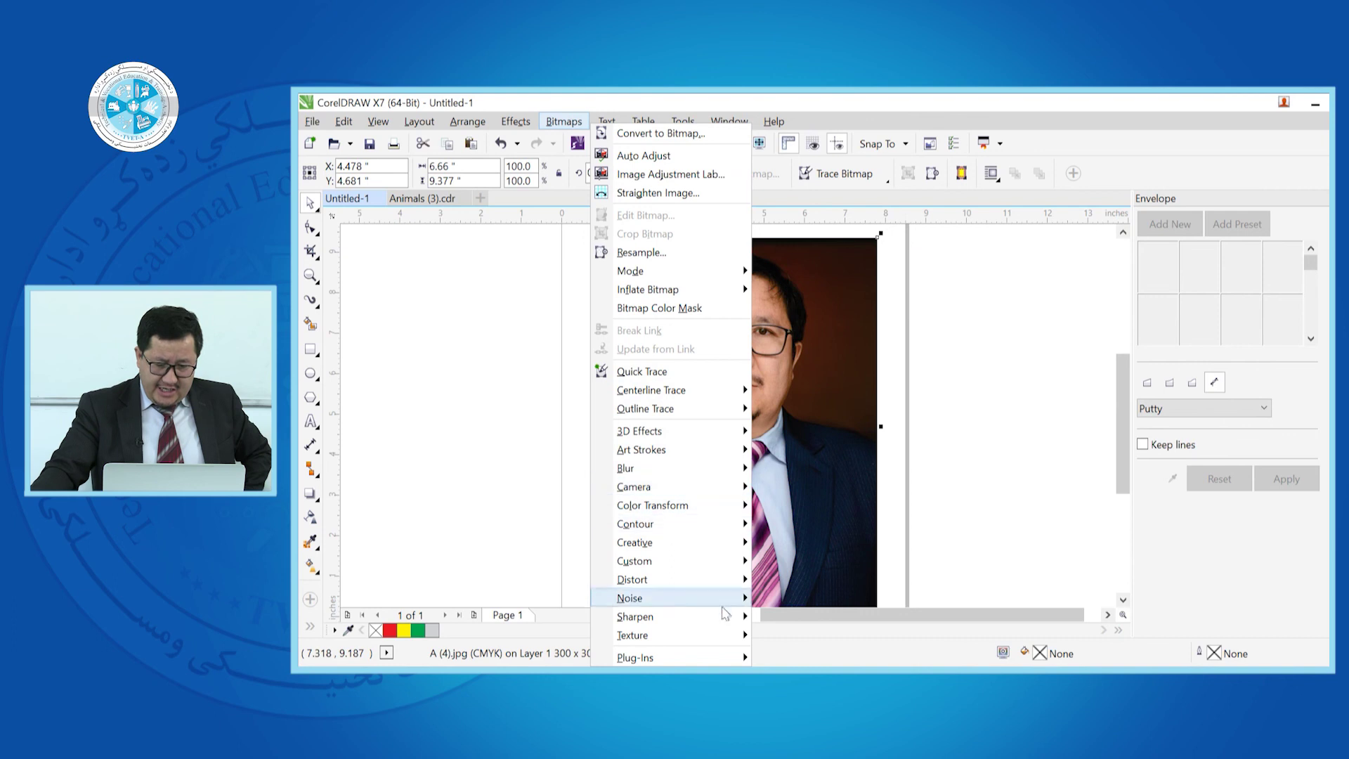
{"action": "mouse_move", "coordinate": [723, 617]}
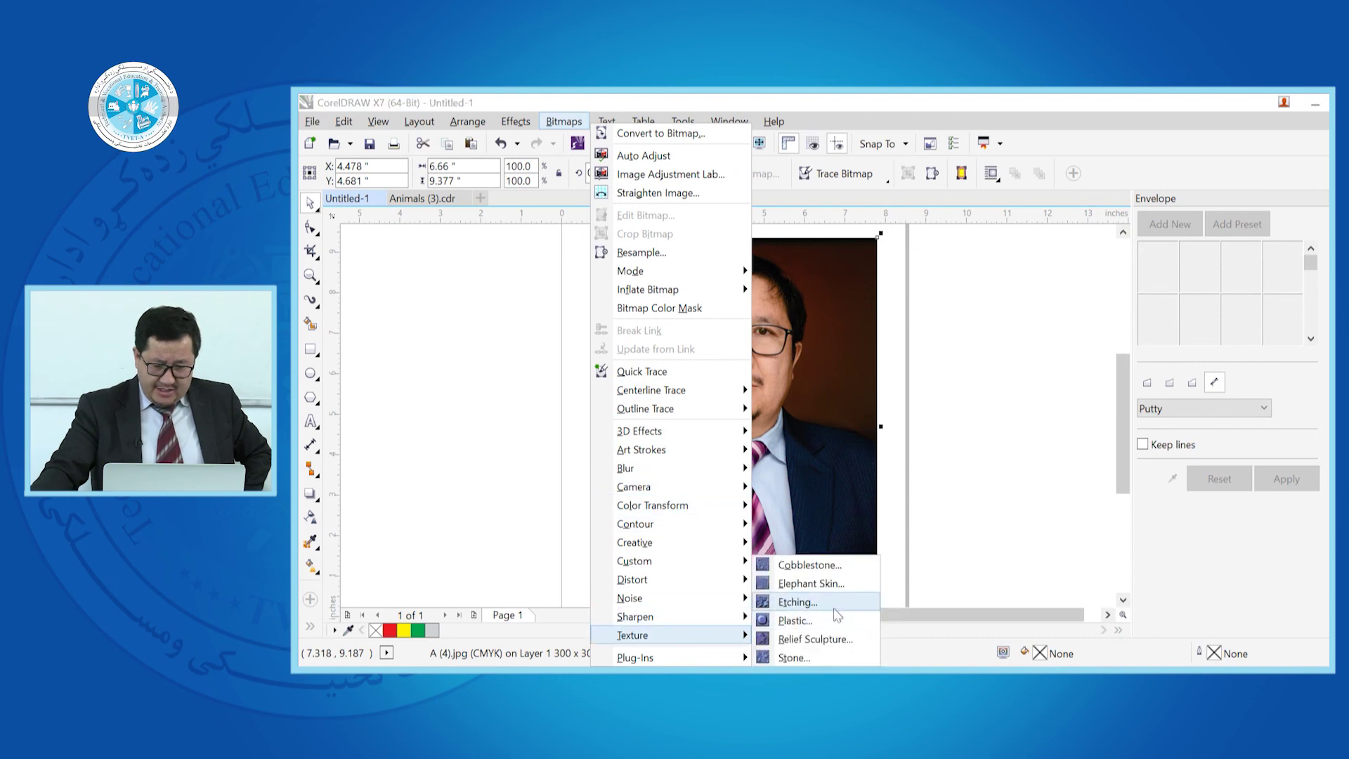
{"action": "left_click", "coordinate": [833, 605]}
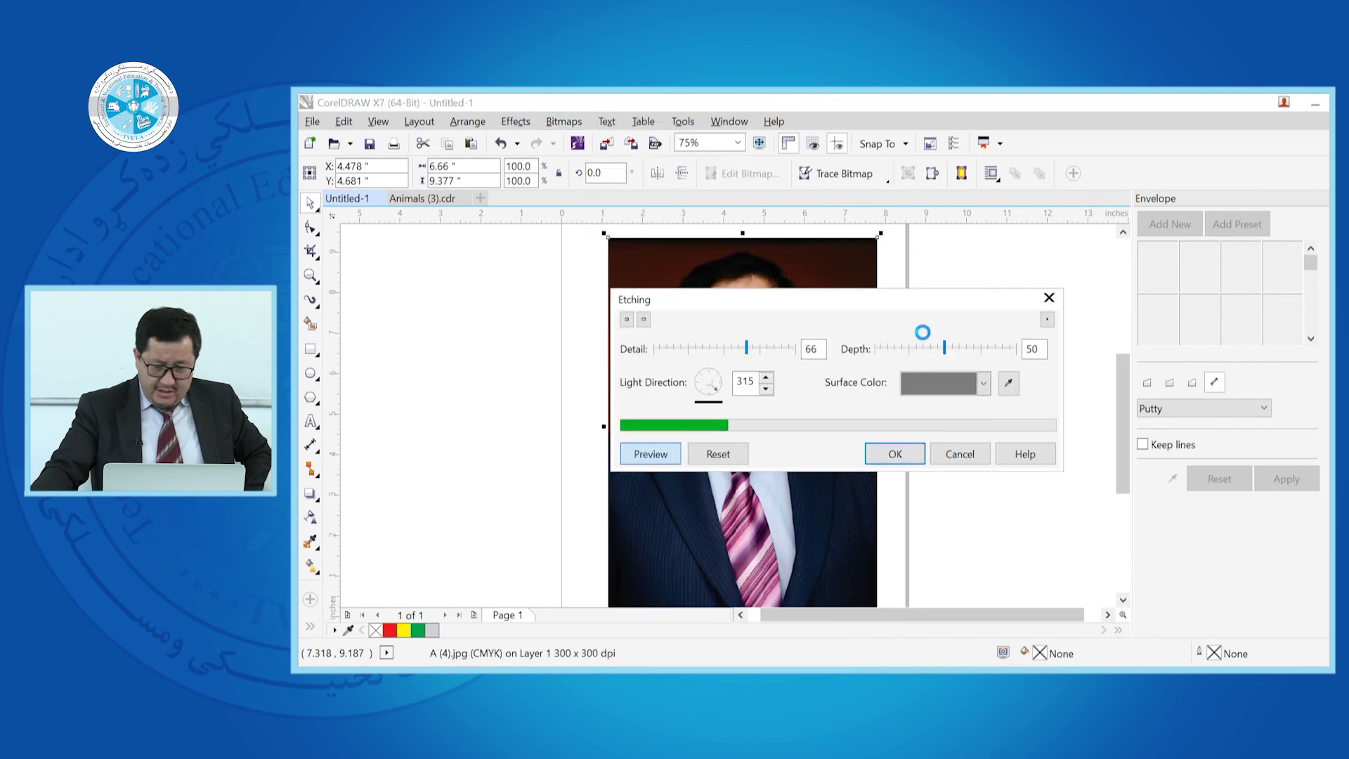
{"action": "left_click_drag", "start_coordinate": [921, 311], "coordinate": [1146, 238]}
{"action": "left_click", "coordinate": [1185, 386]}
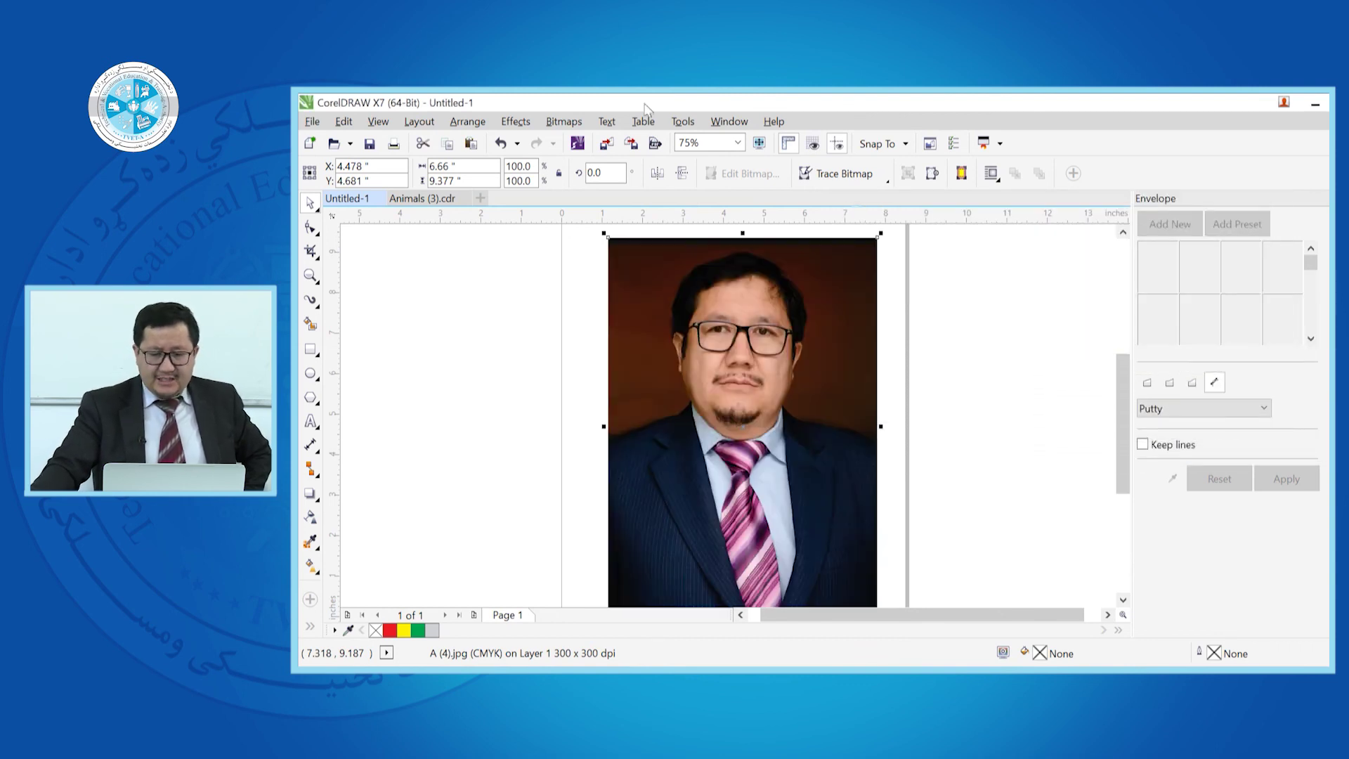
Step: Try the Relief Sculpture texture on the suited man's portrait with detail 49, depth 47 and smoothness 47, and cancel it
{"action": "left_click", "coordinate": [516, 122]}
{"action": "mouse_move", "coordinate": [564, 122]}
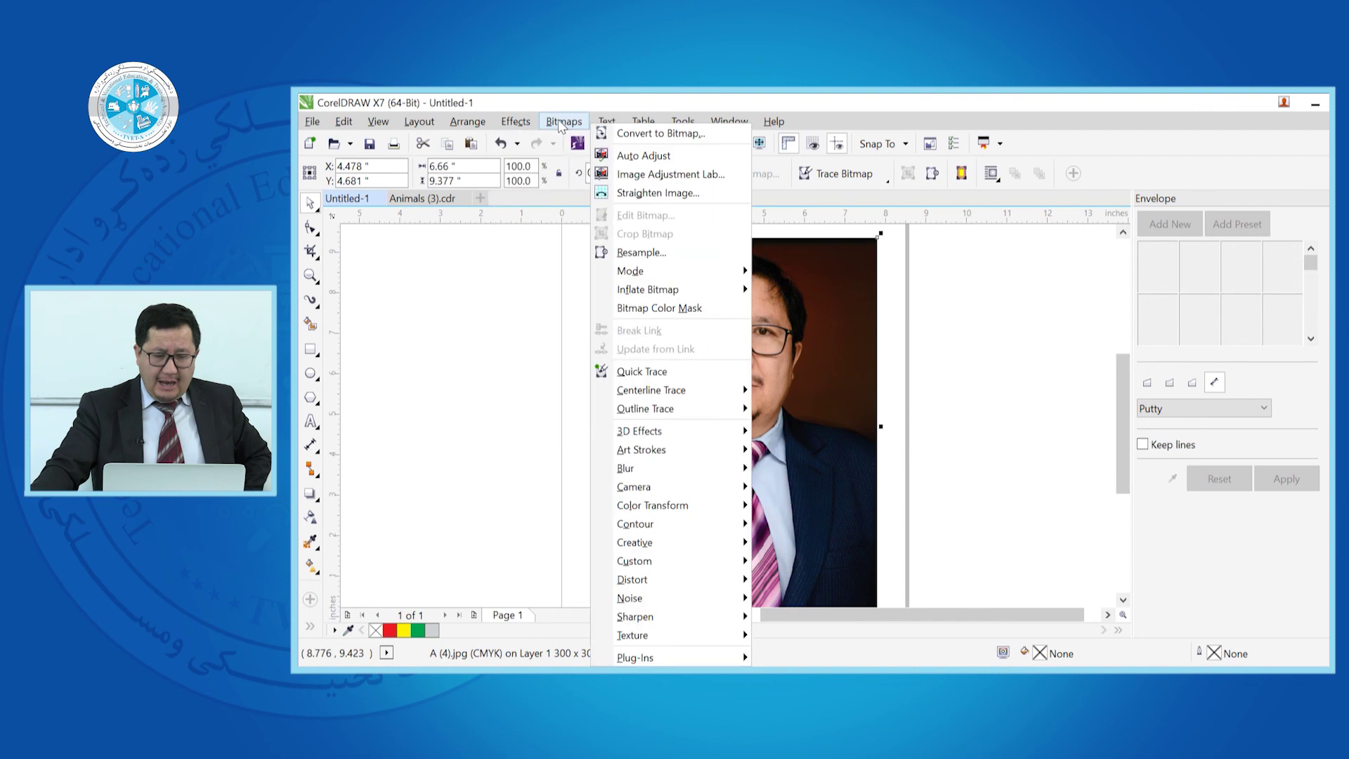
{"action": "mouse_move", "coordinate": [678, 637]}
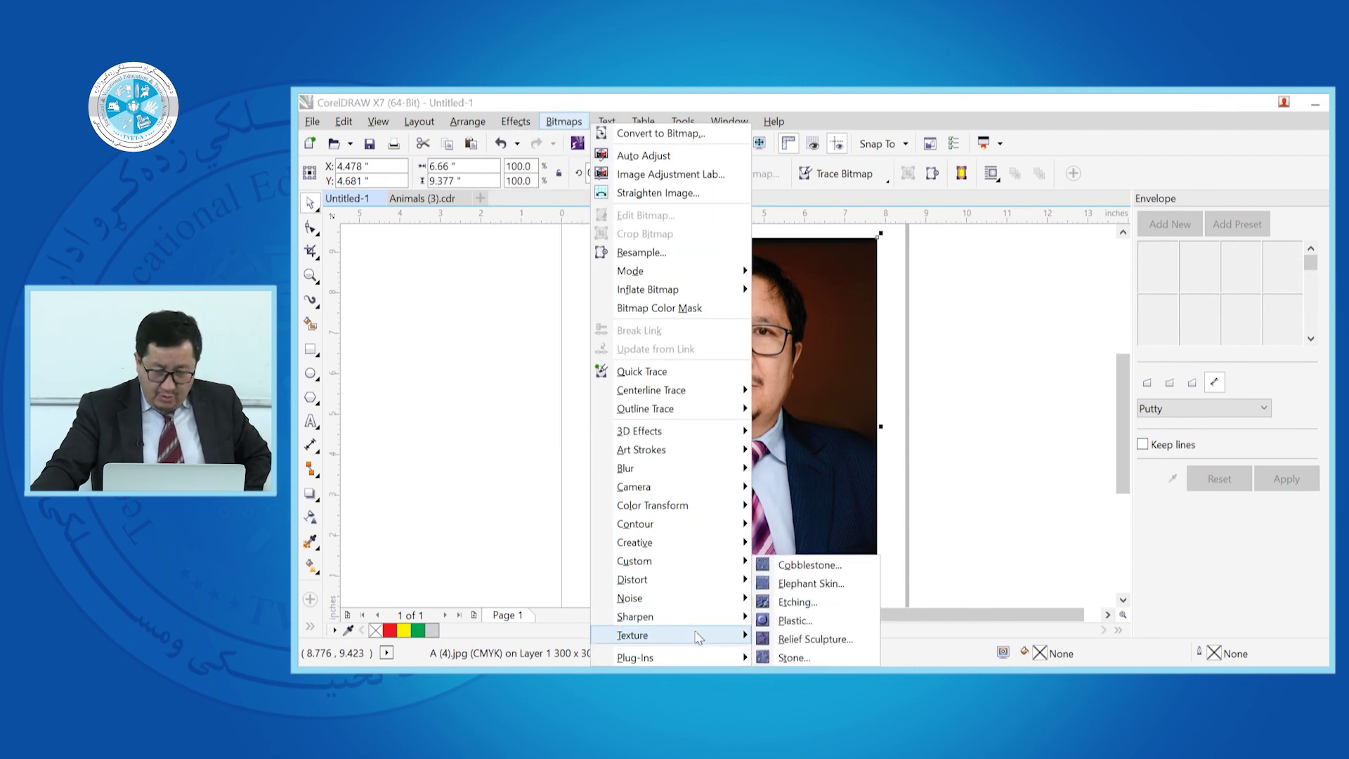
{"action": "left_click", "coordinate": [803, 639]}
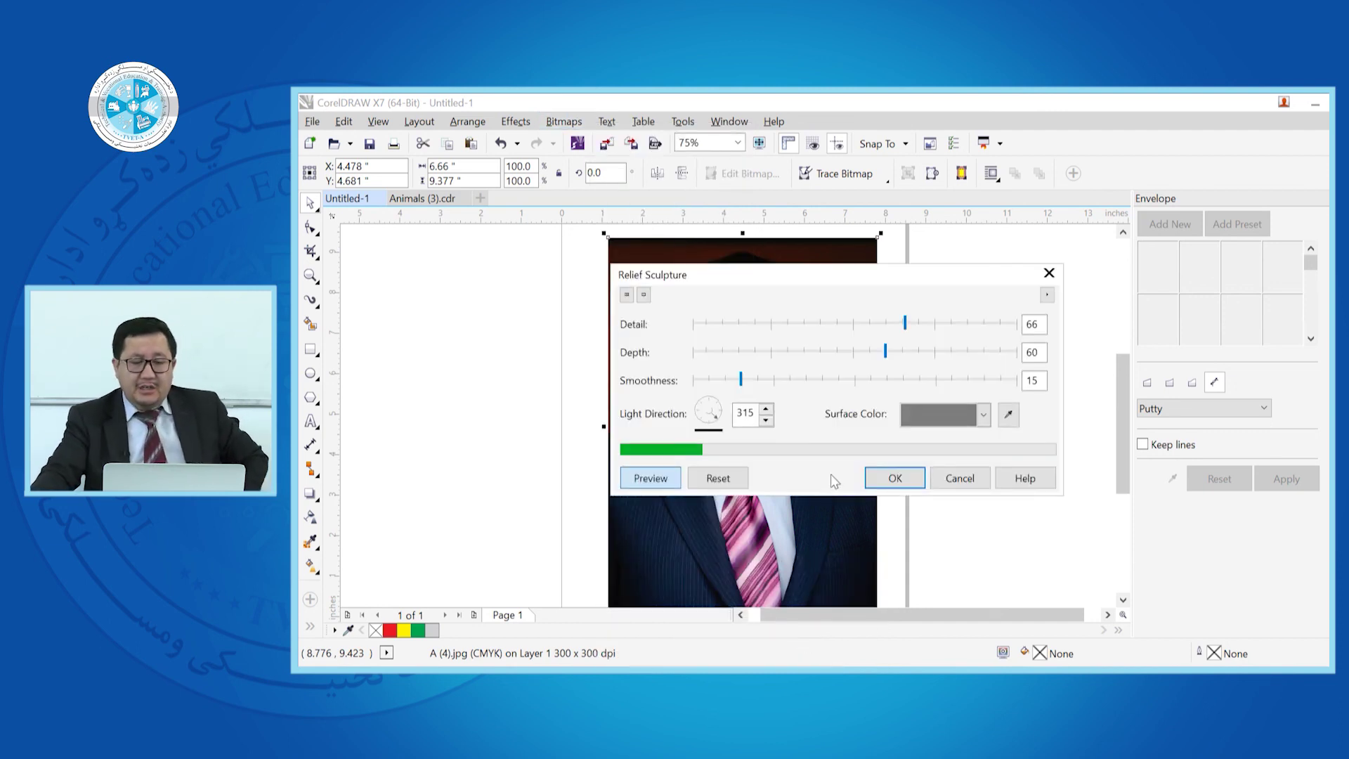
{"action": "mouse_move", "coordinate": [868, 282]}
{"action": "left_mouse_down"}
{"action": "mouse_move", "coordinate": [1170, 379]}
{"action": "mouse_move", "coordinate": [1144, 374]}
{"action": "left_mouse_up"}
{"action": "left_click", "coordinate": [1116, 441]}
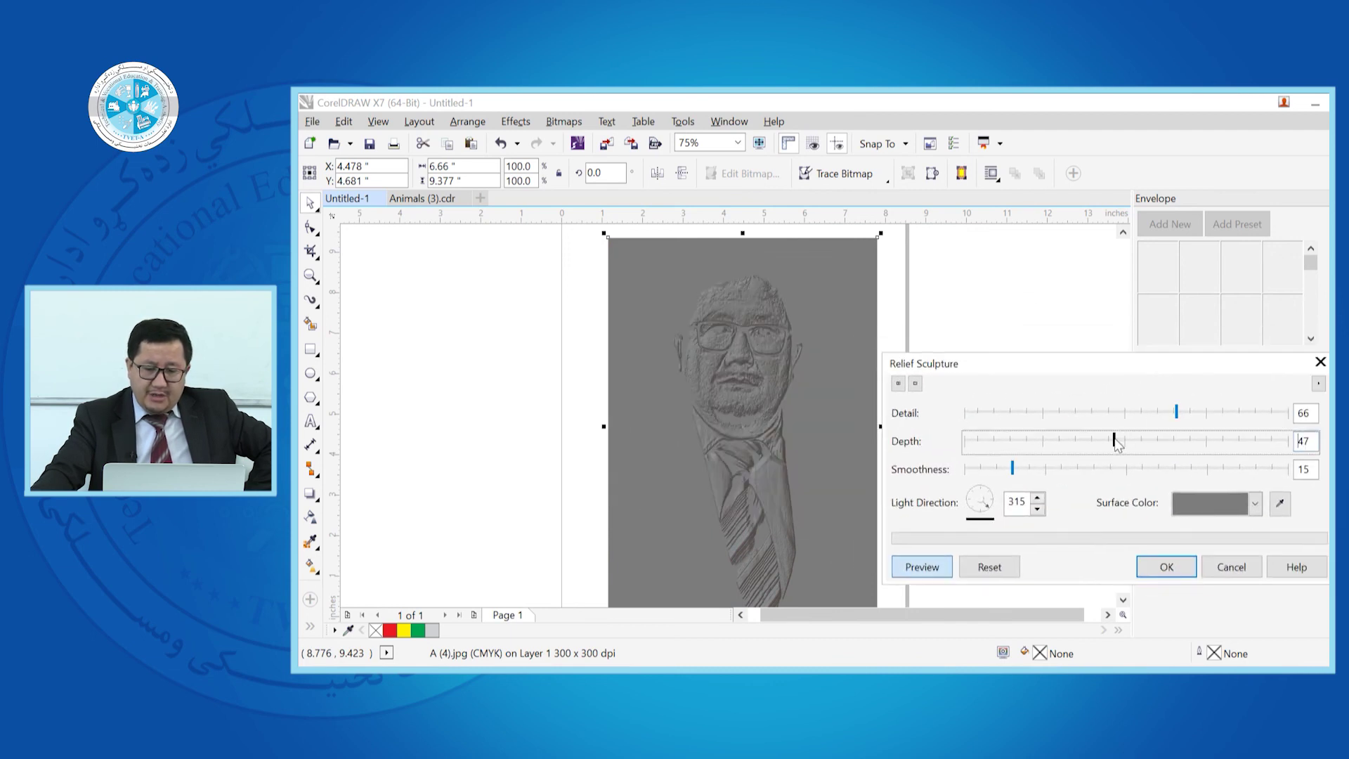
{"action": "left_click", "coordinate": [1121, 413]}
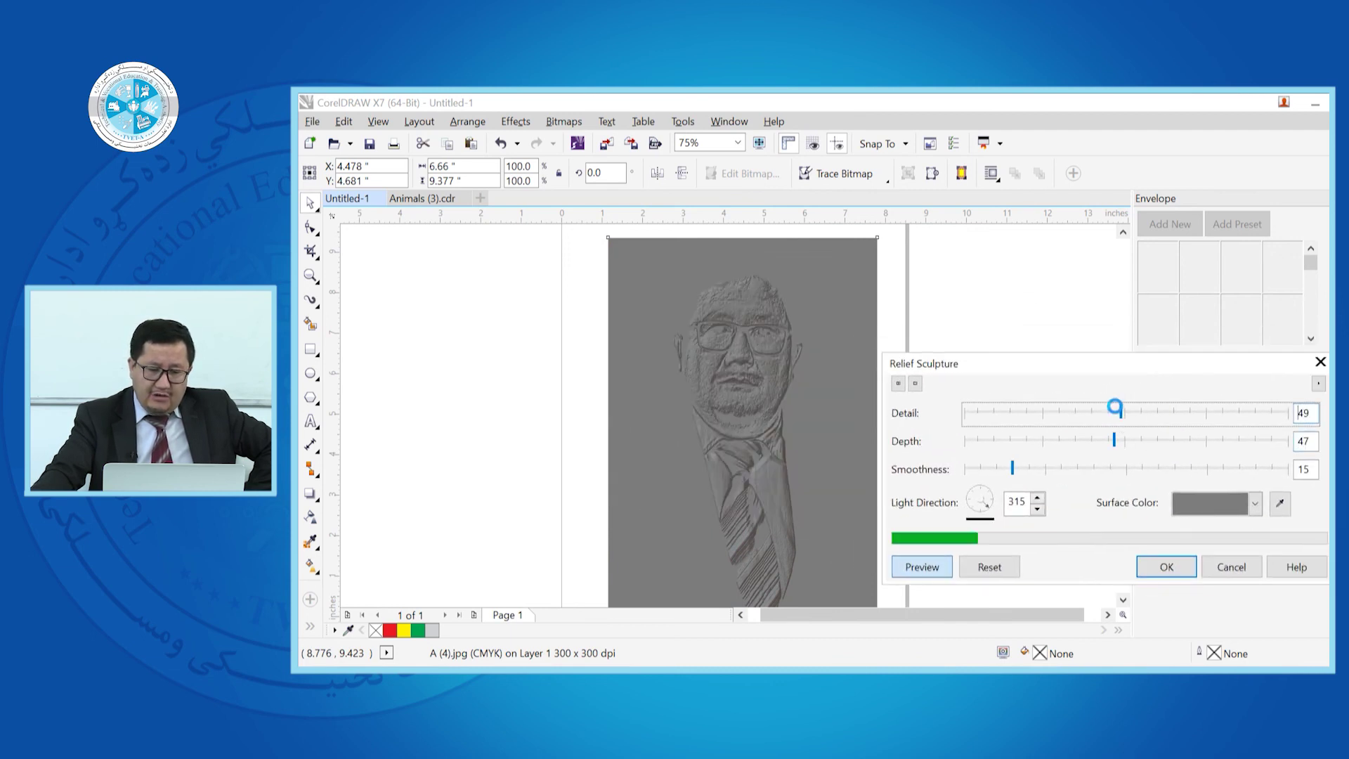
{"action": "left_click", "coordinate": [1117, 469]}
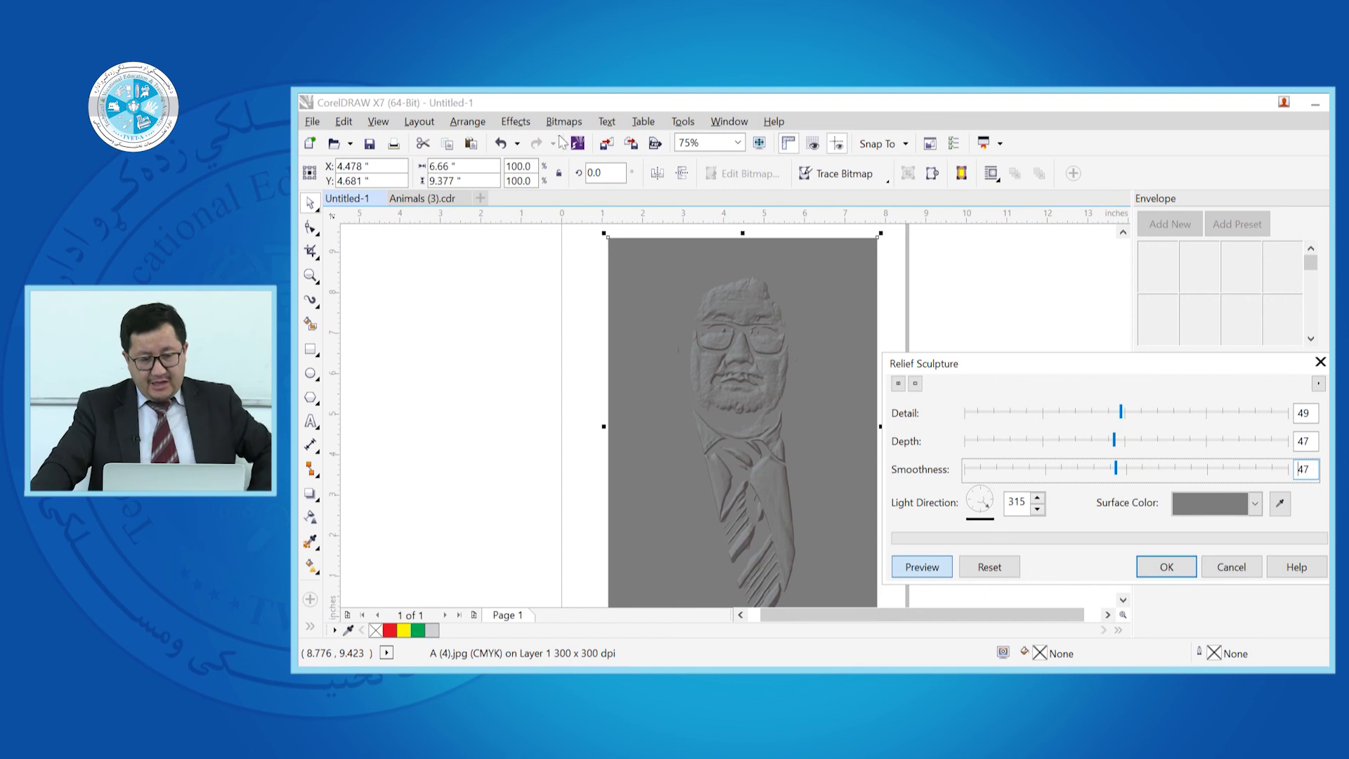
{"action": "left_click", "coordinate": [1237, 570]}
{"action": "left_click", "coordinate": [565, 121]}
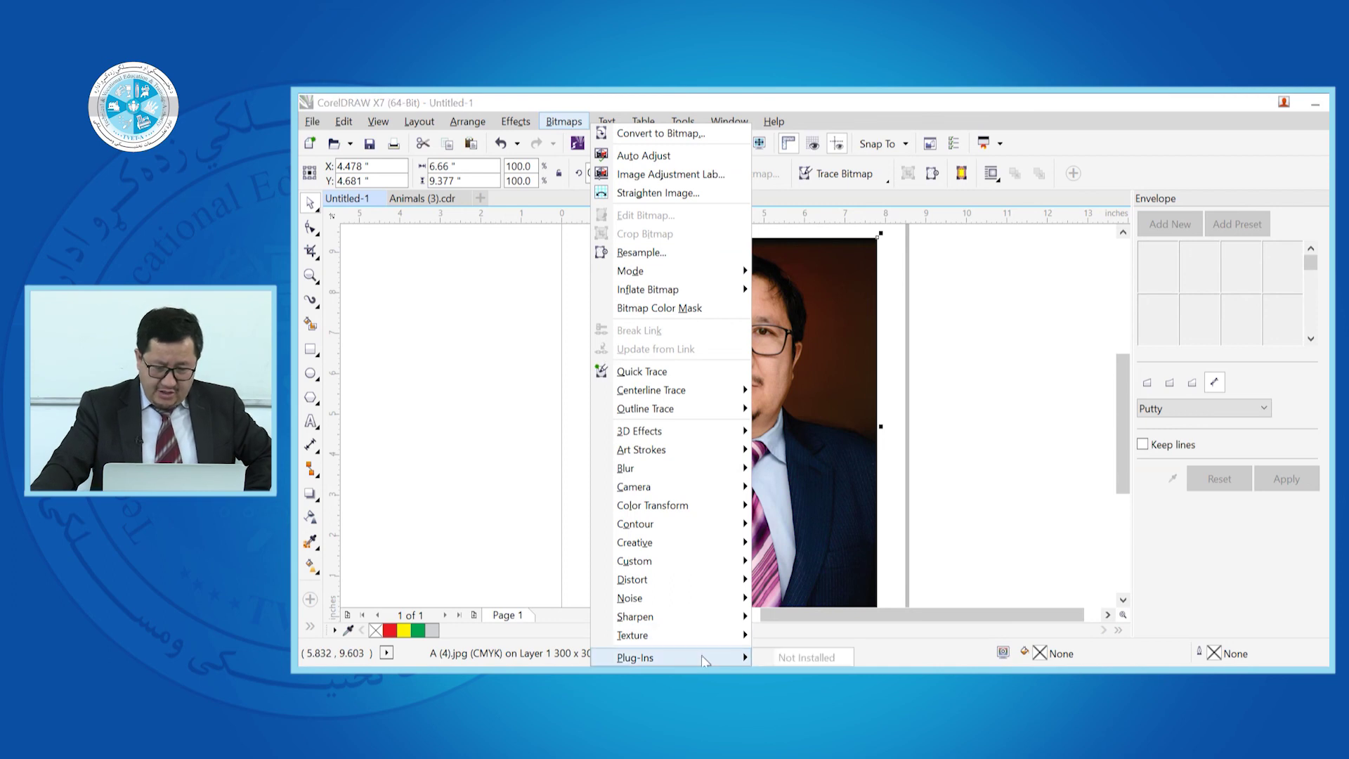
{"action": "mouse_move", "coordinate": [705, 641]}
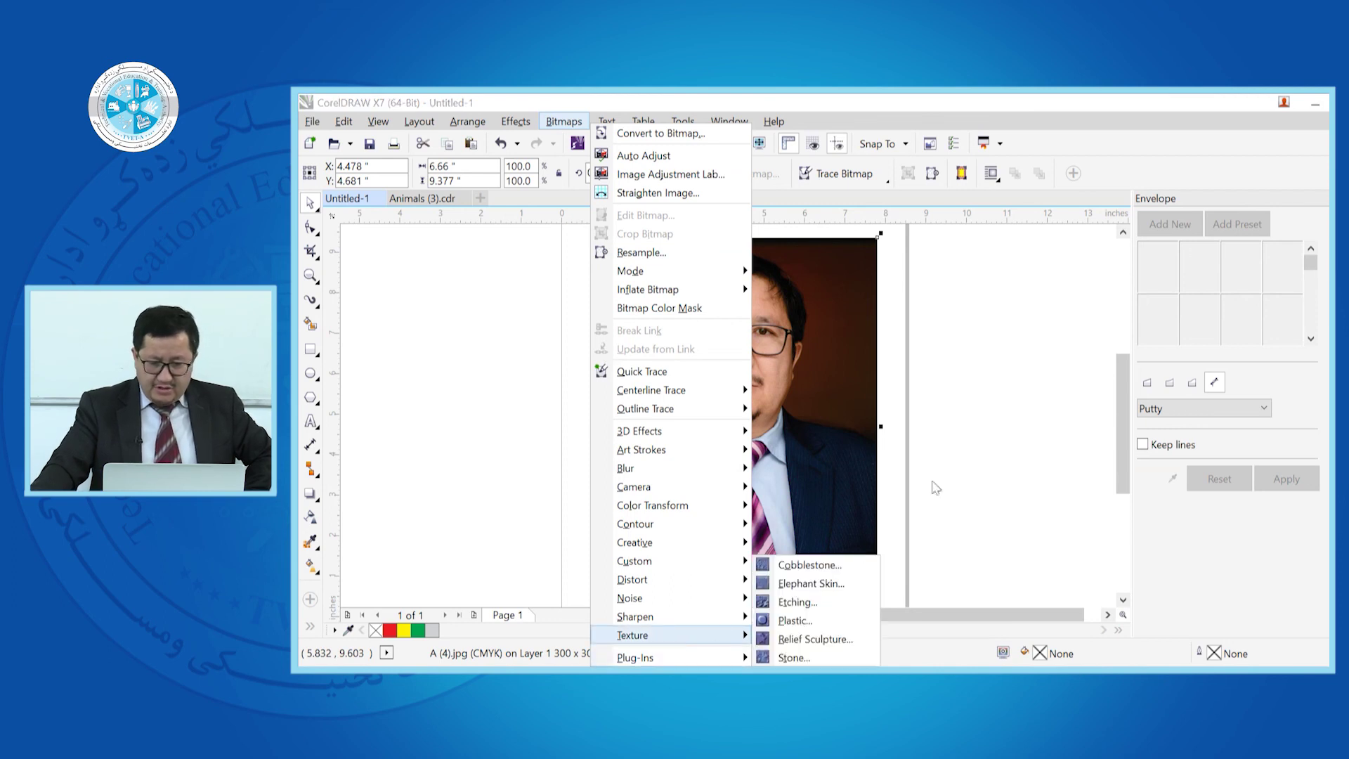